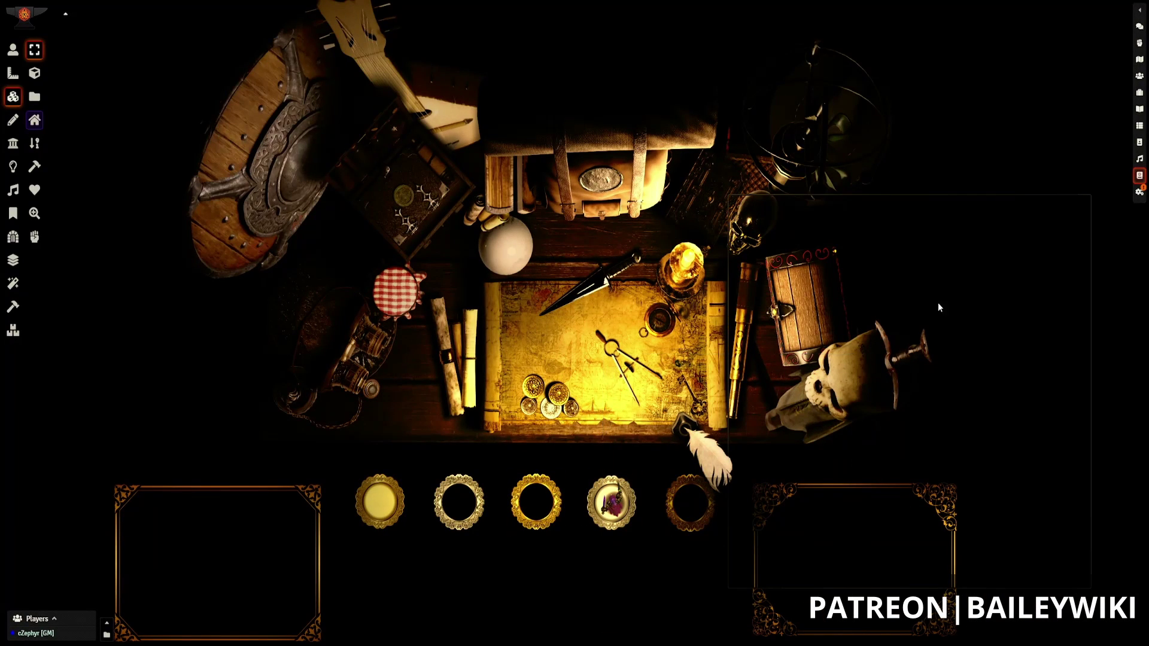
Step: Browse the tile images in the gear, containers and writing folders of the Baileywiki landing pages module
left_click(34, 97)
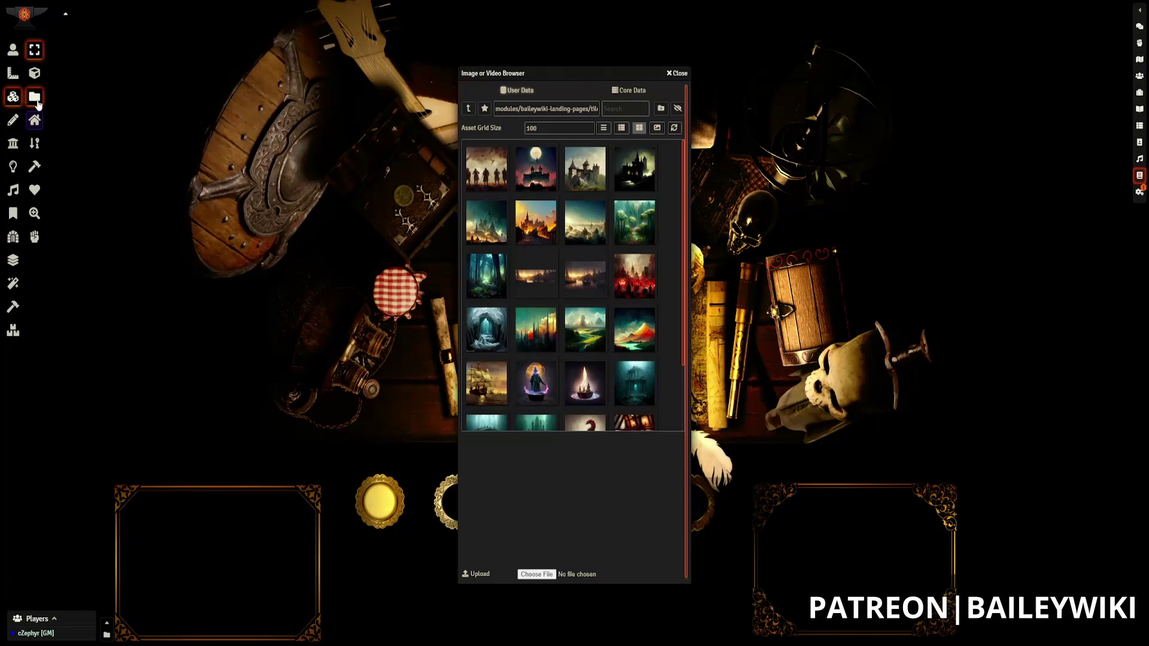
left_click(468, 109)
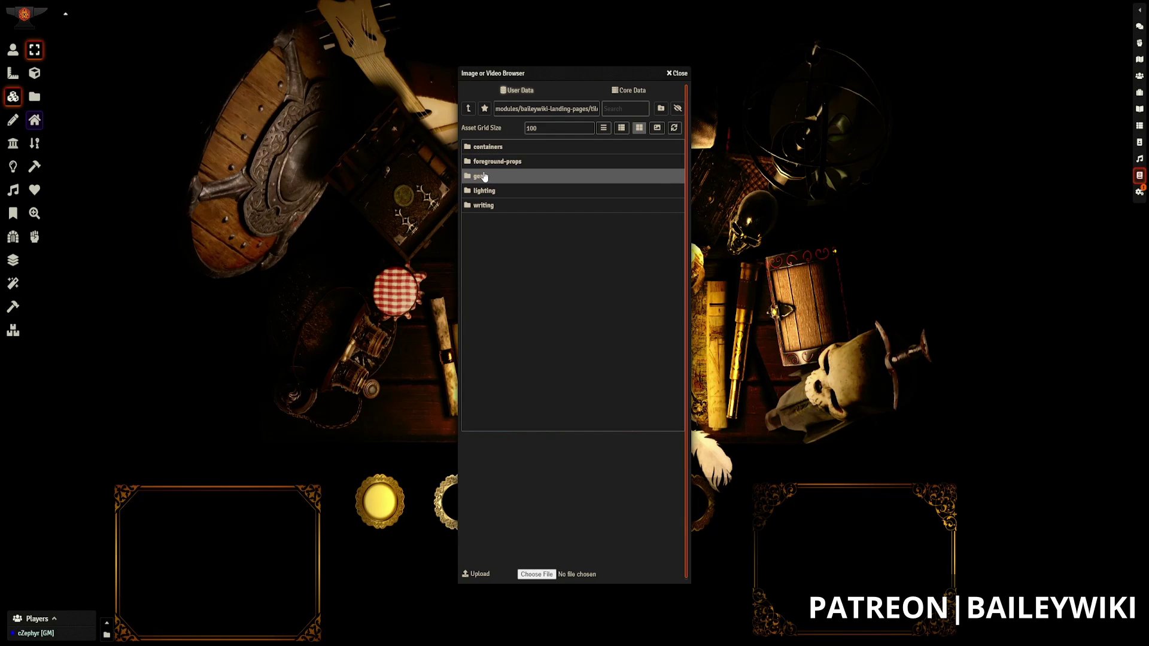
left_click(484, 176)
scroll(640, 299, "down", 3)
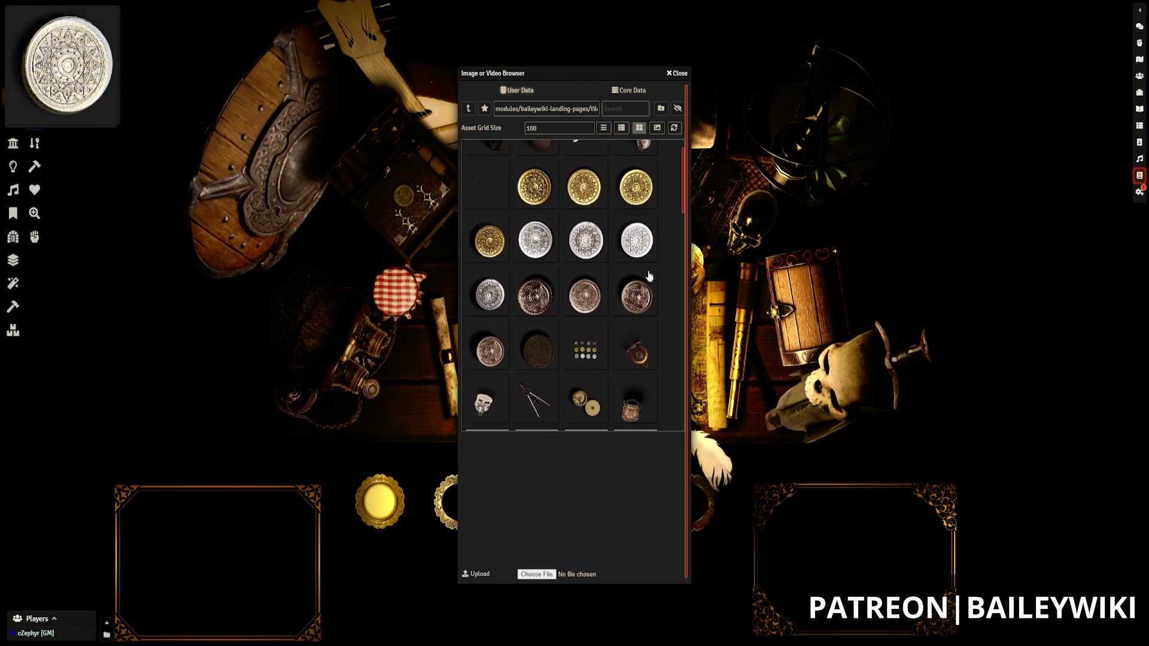
scroll(641, 293, "down", 6)
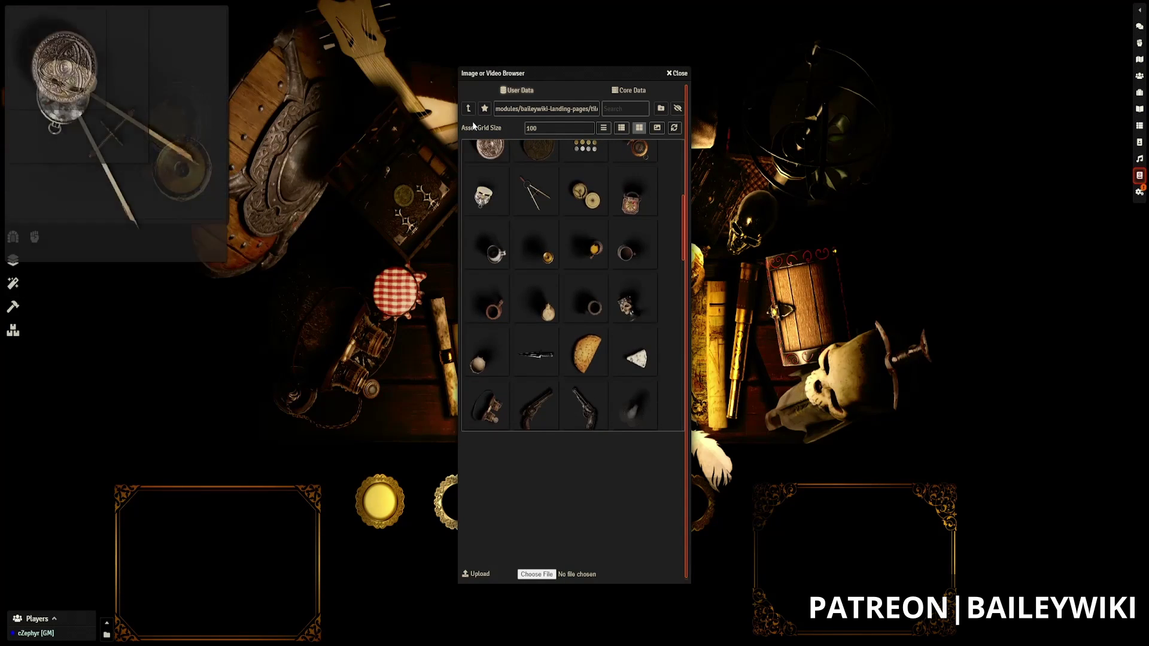
left_click(470, 109)
left_click(479, 146)
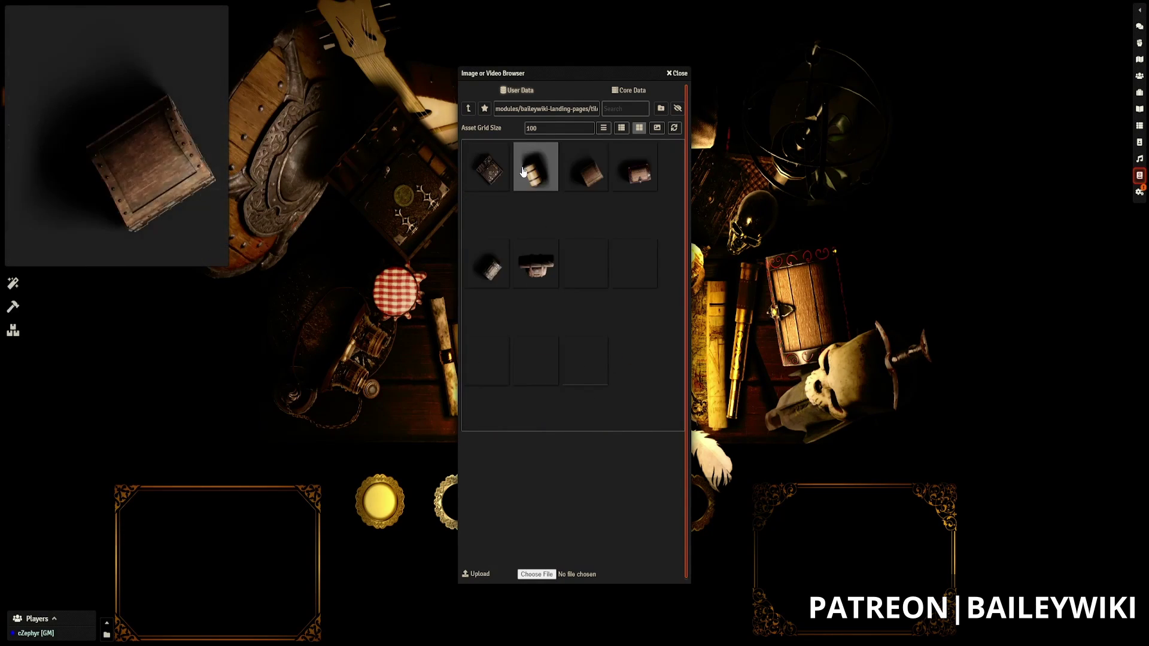
left_click(468, 108)
left_click(509, 206)
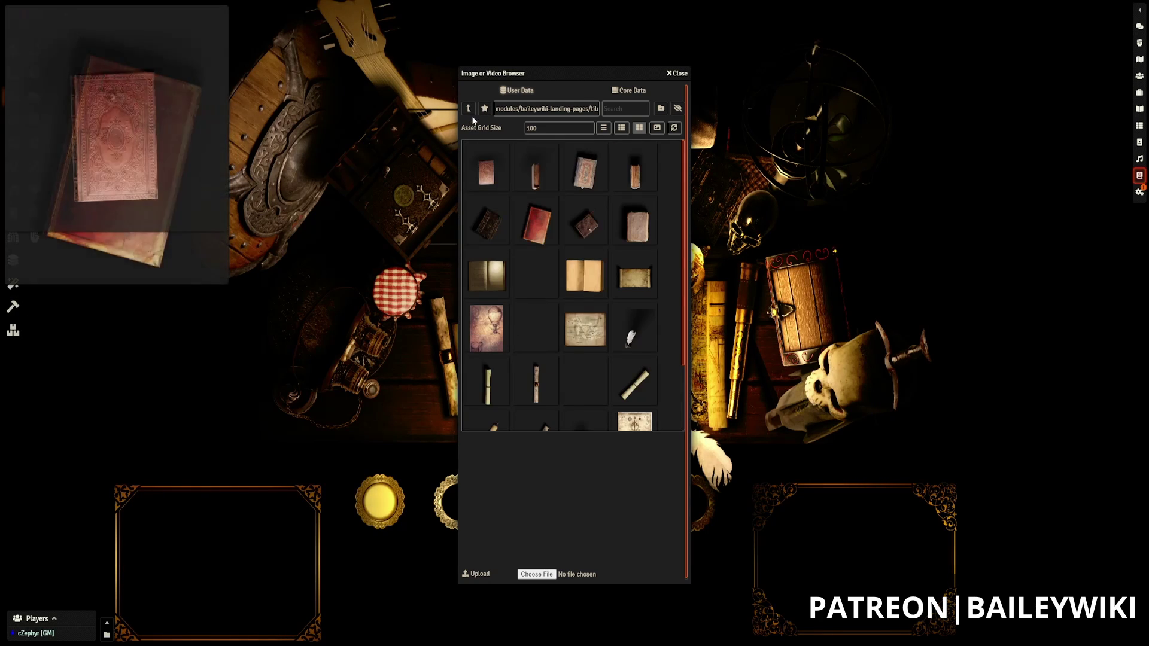
Step: Look through the token-frames and frames folders inside the module's ui tile folder, and close the image browser
left_click(468, 110)
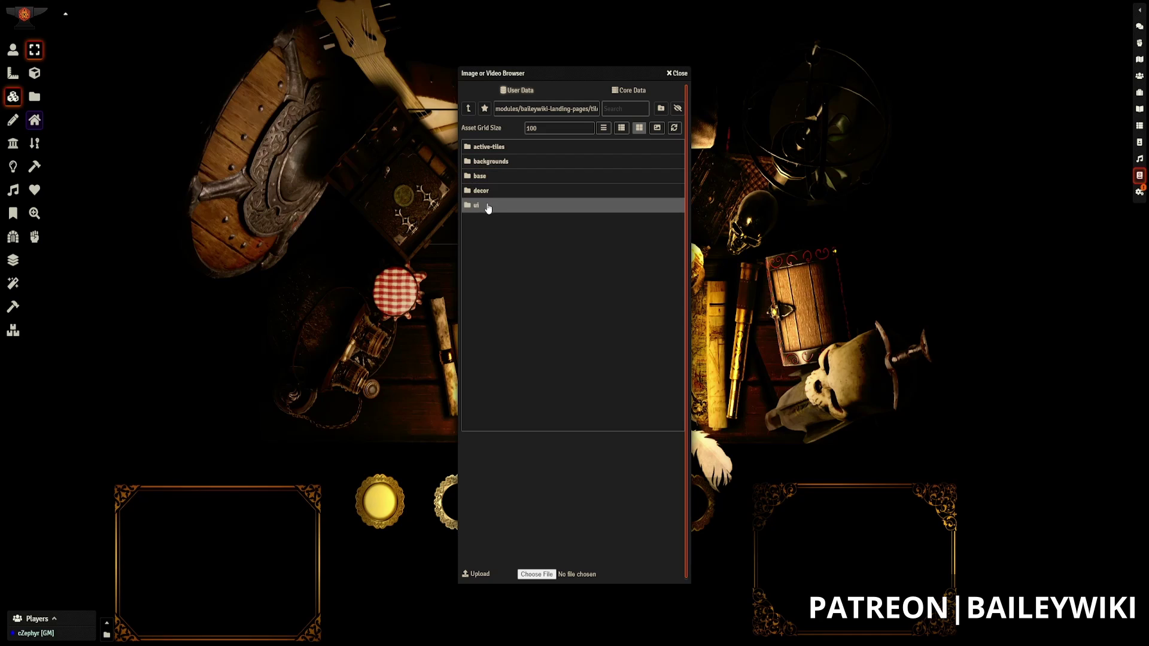
left_click(508, 208)
left_click(496, 176)
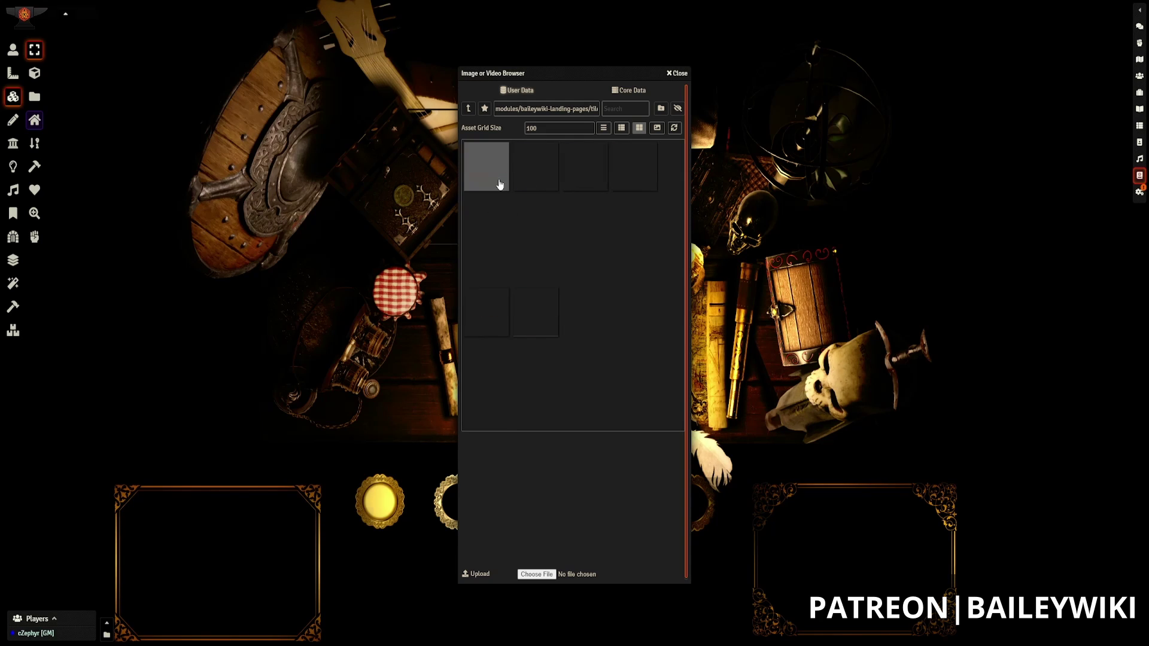
left_click(467, 110)
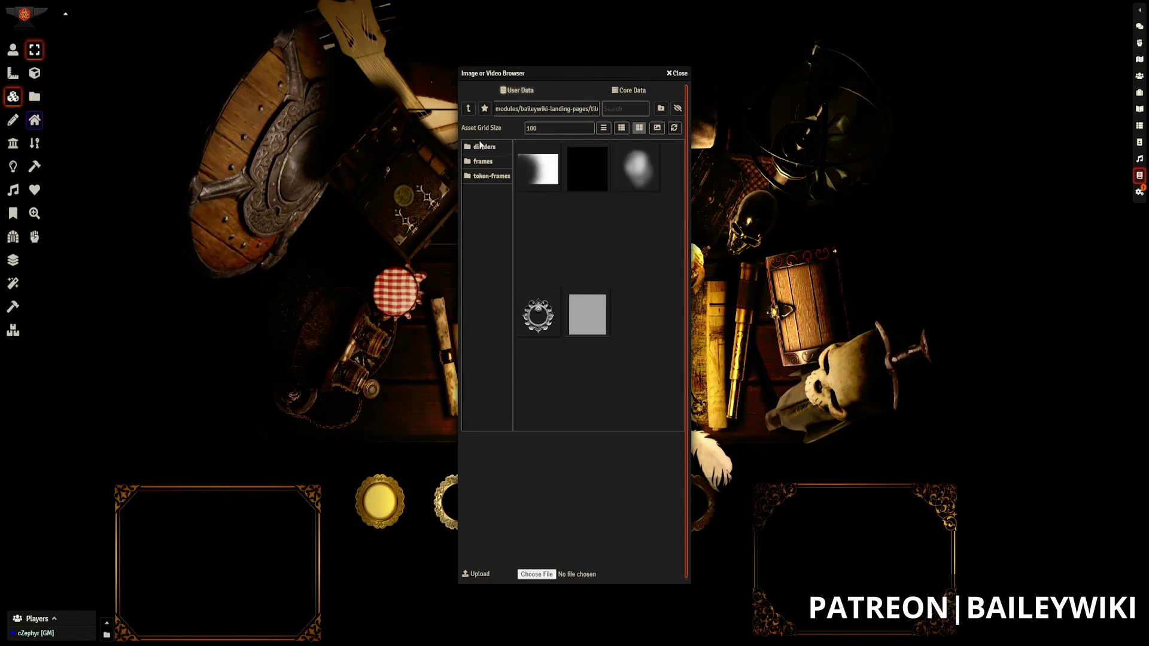
left_click(486, 163)
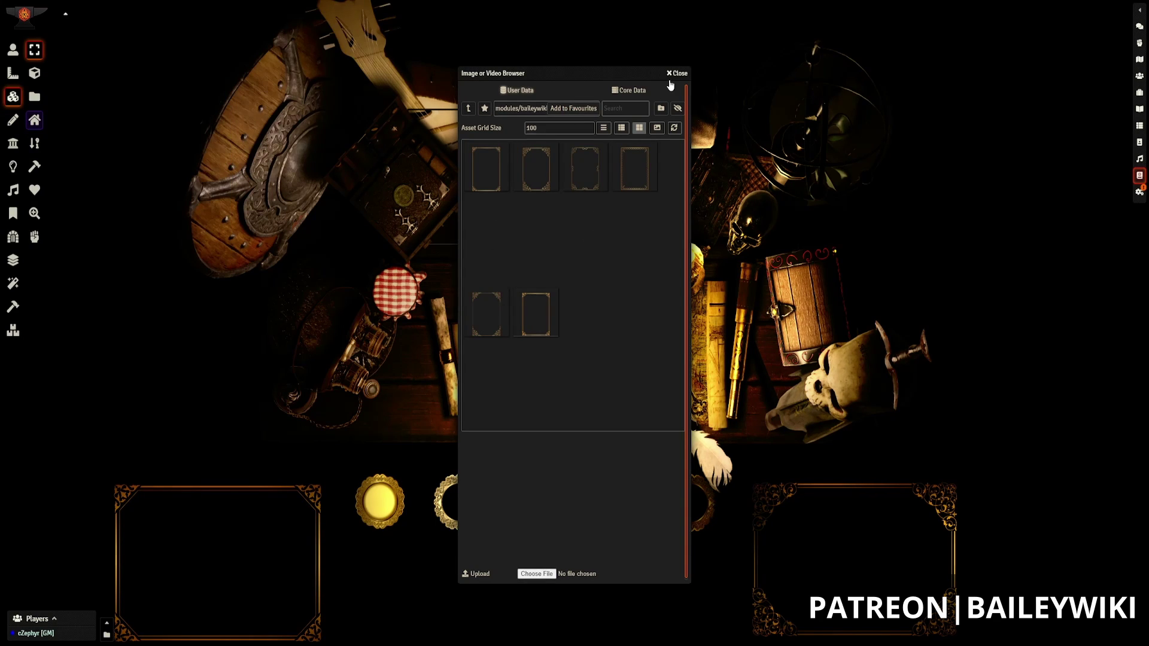
left_click(677, 73)
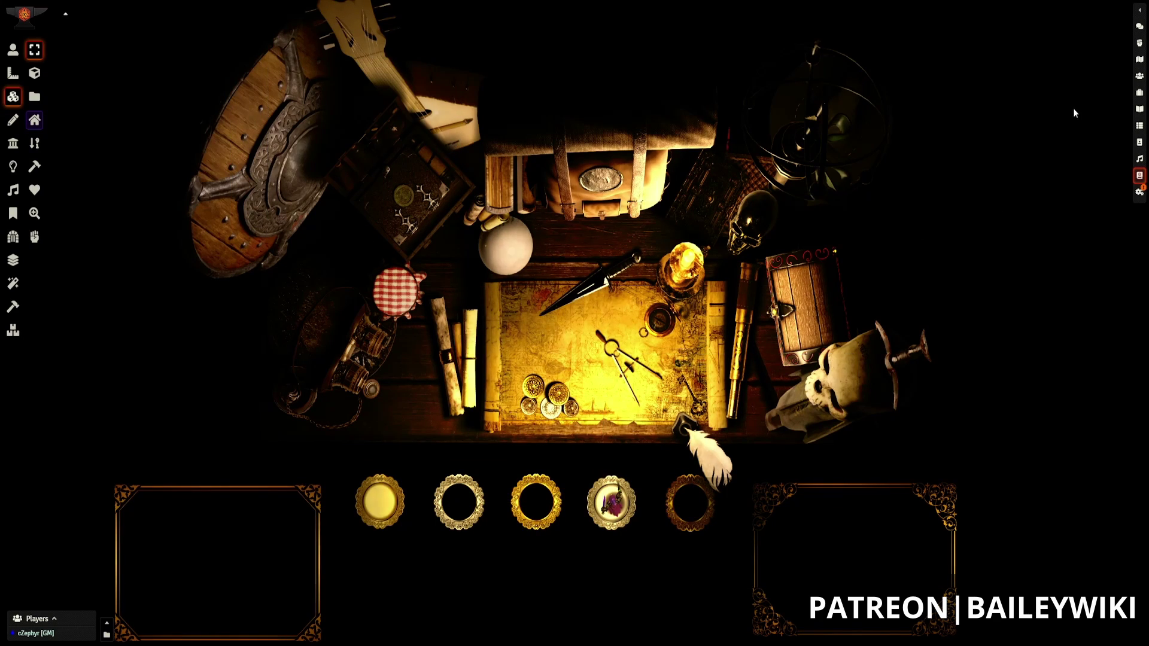
Step: Open the scene "0.0.1 - Landing Page Elements" and look over its prefabs and included tiles
left_click(1138, 61)
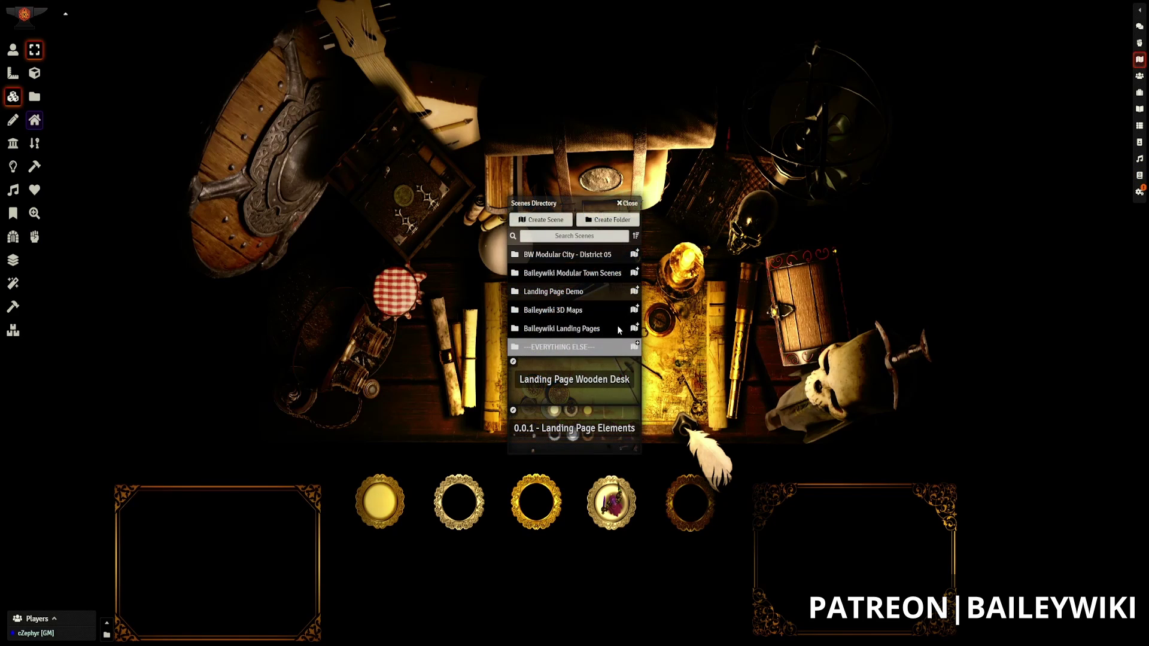
left_click(584, 431)
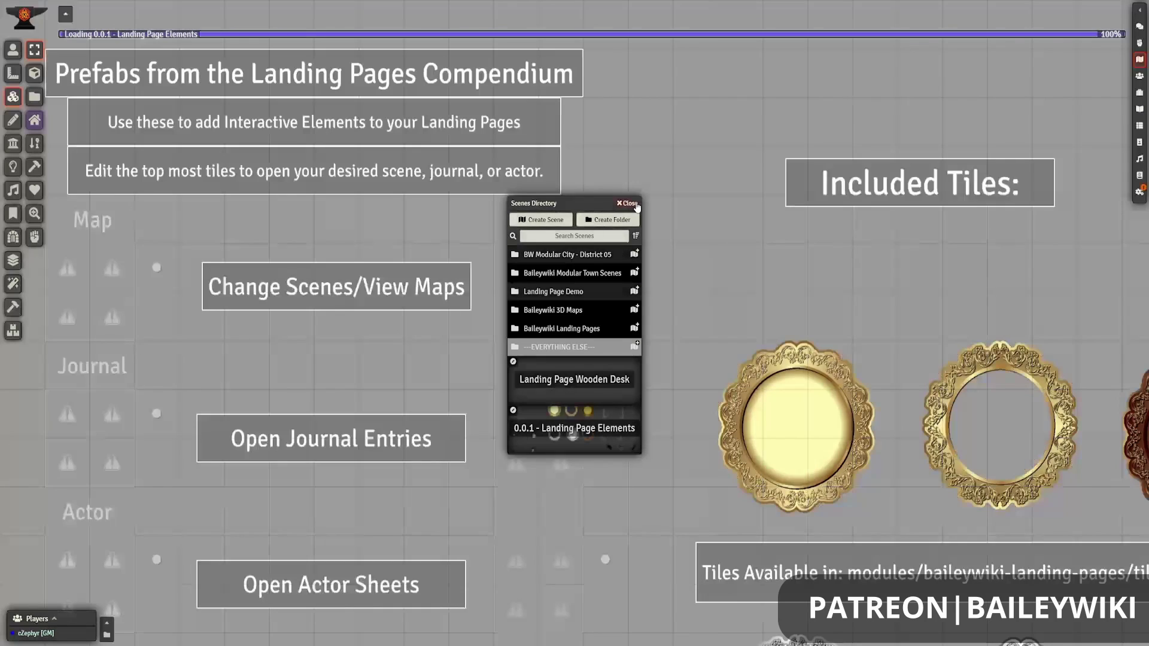
left_click(635, 204)
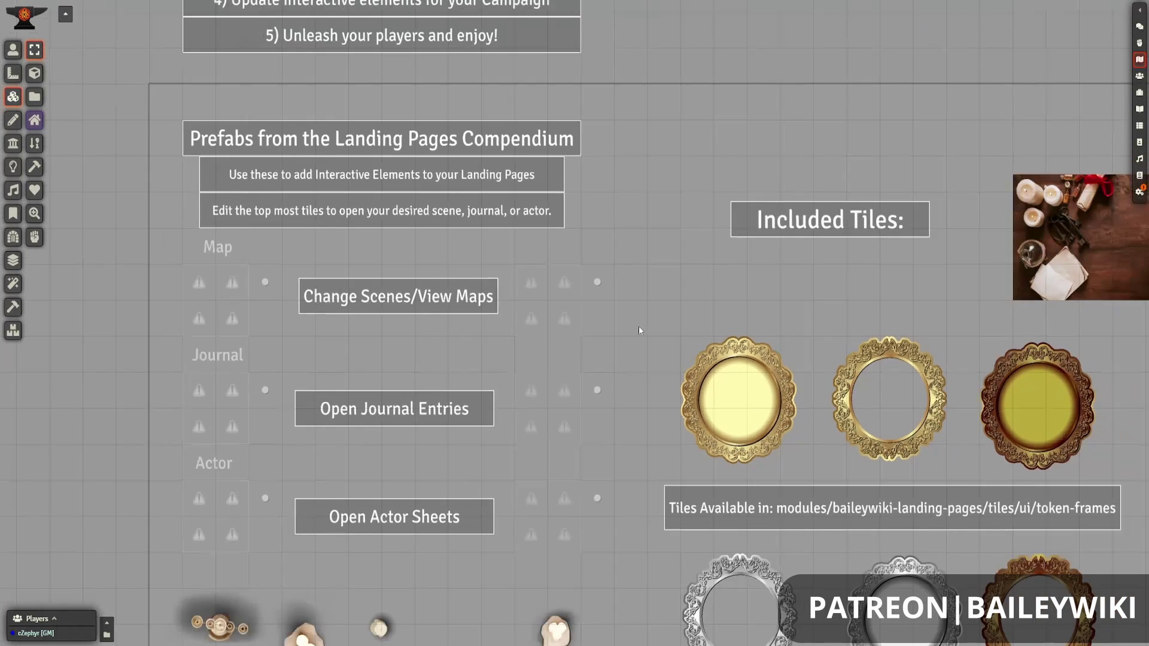
scroll(638, 326, "down", 5)
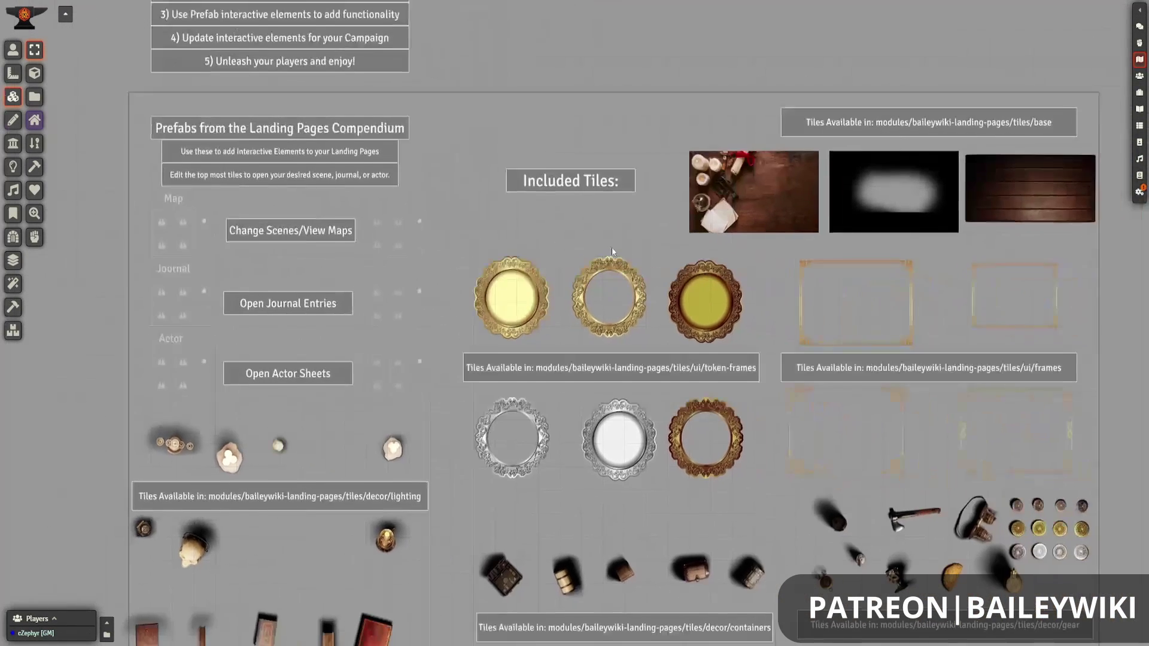
scroll(612, 247, "down", 4)
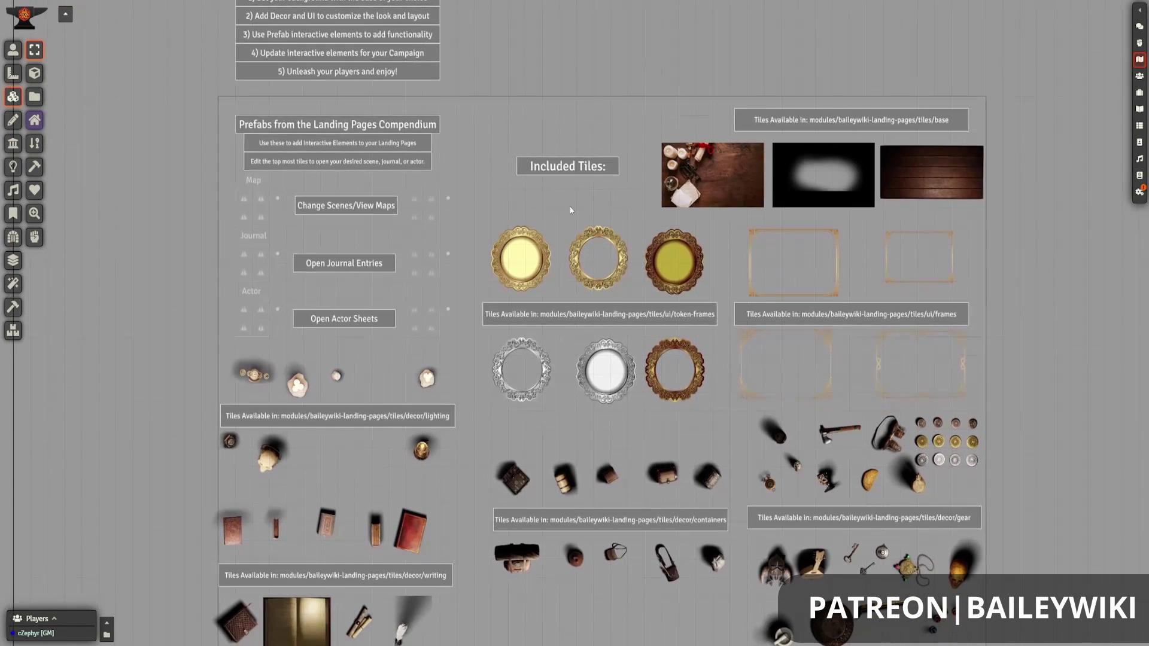
left_click_drag(459, 255, 462, 210)
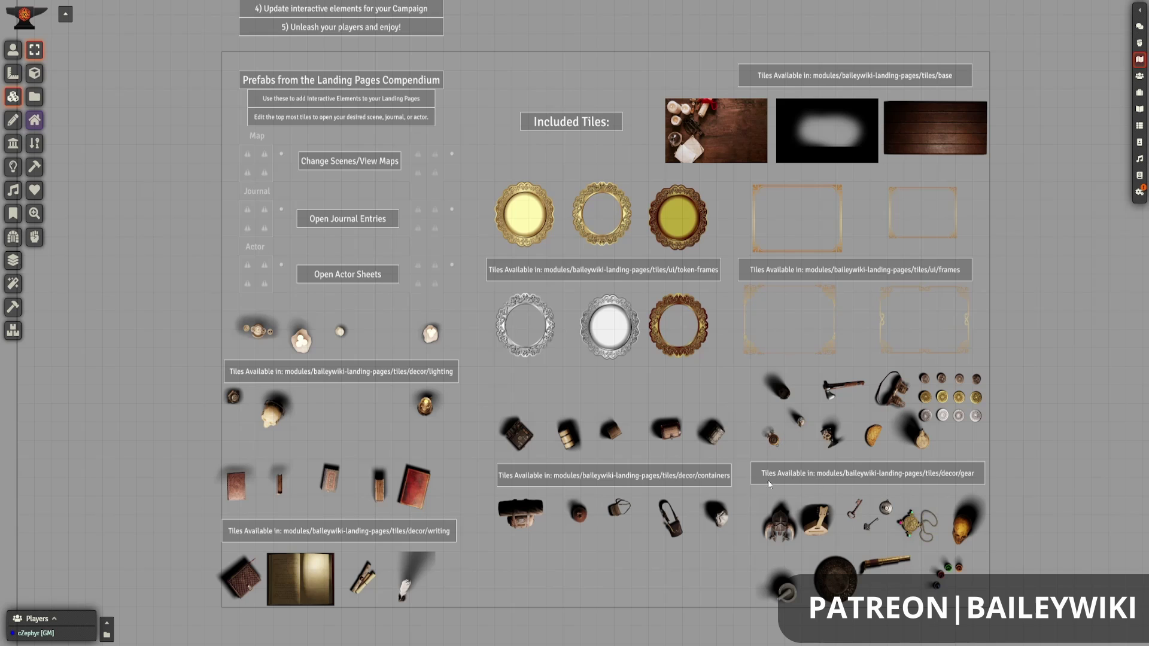
scroll(653, 475, "down", 1)
scroll(556, 368, "up", 5)
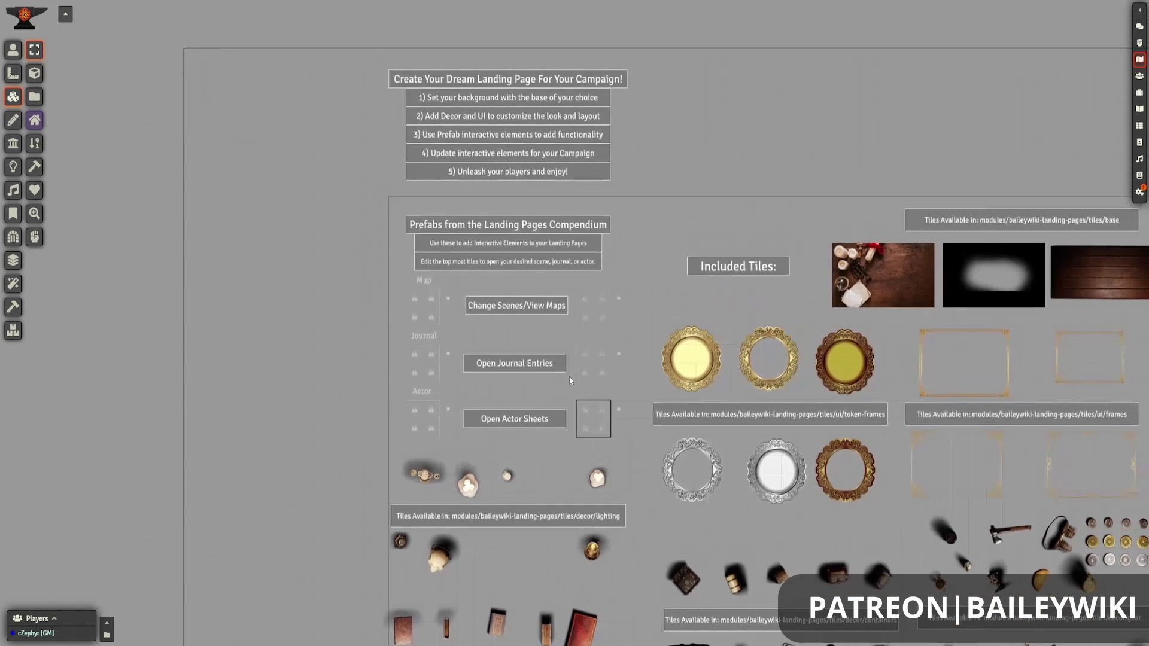
scroll(573, 323, "up", 4)
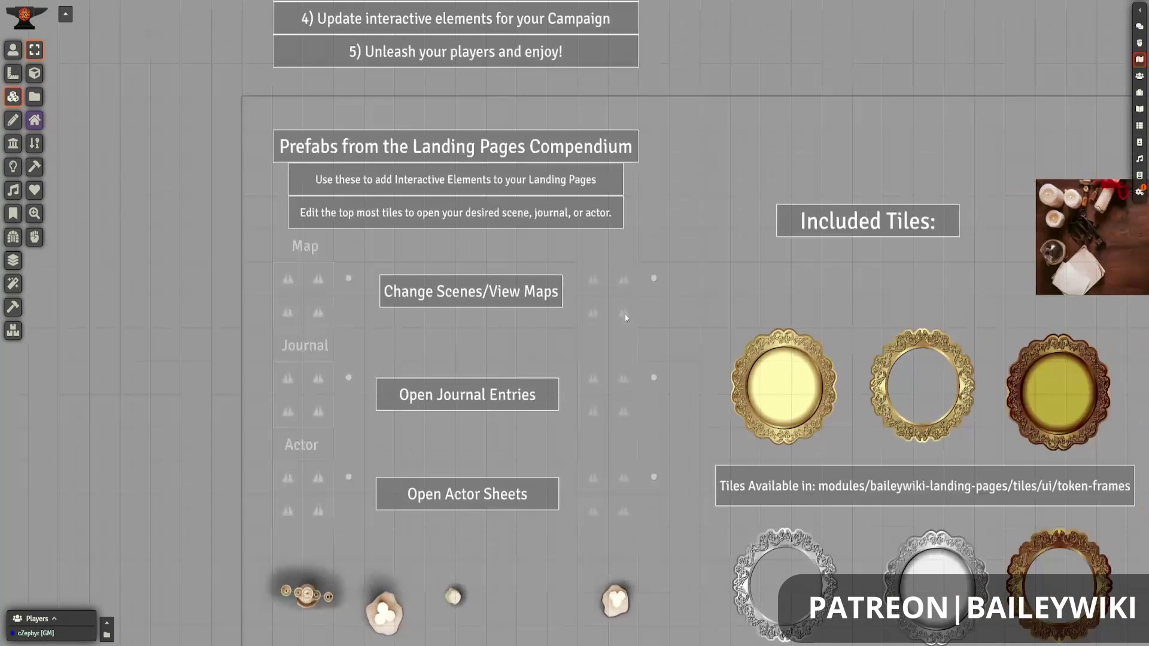
Step: Open the General UI Pieces folder in the Baileywiki Landing Pages Prefabs compendium
left_click(1142, 178)
left_click(534, 277)
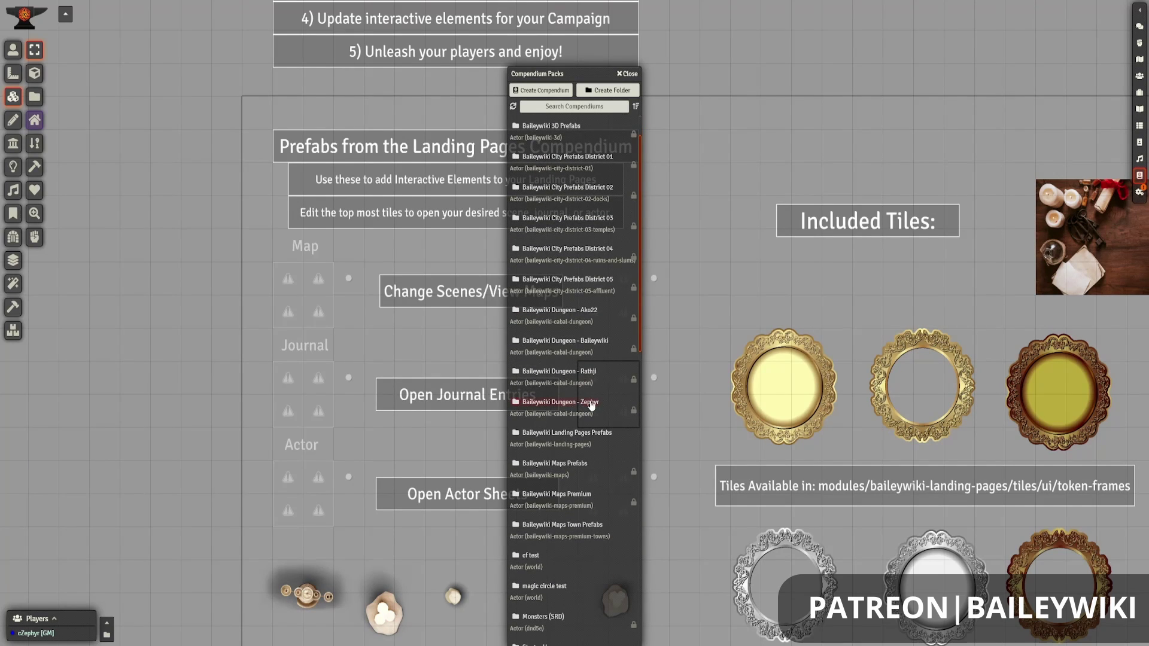
scroll(597, 380, "down", 2)
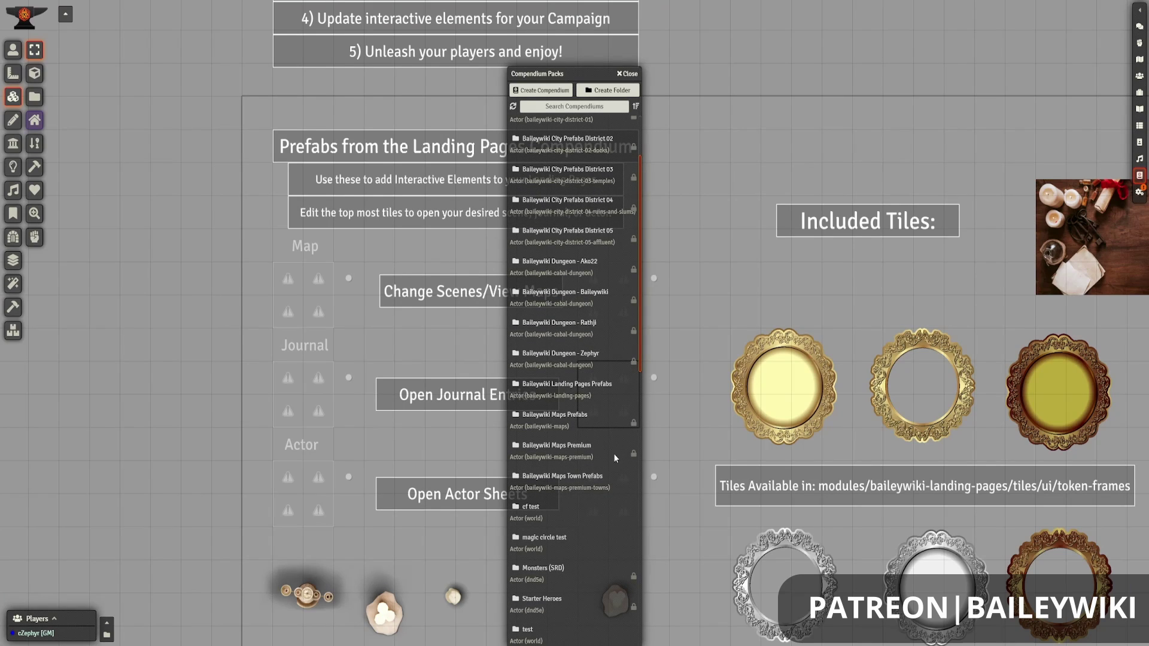
scroll(613, 453, "down", 2)
left_click(596, 337)
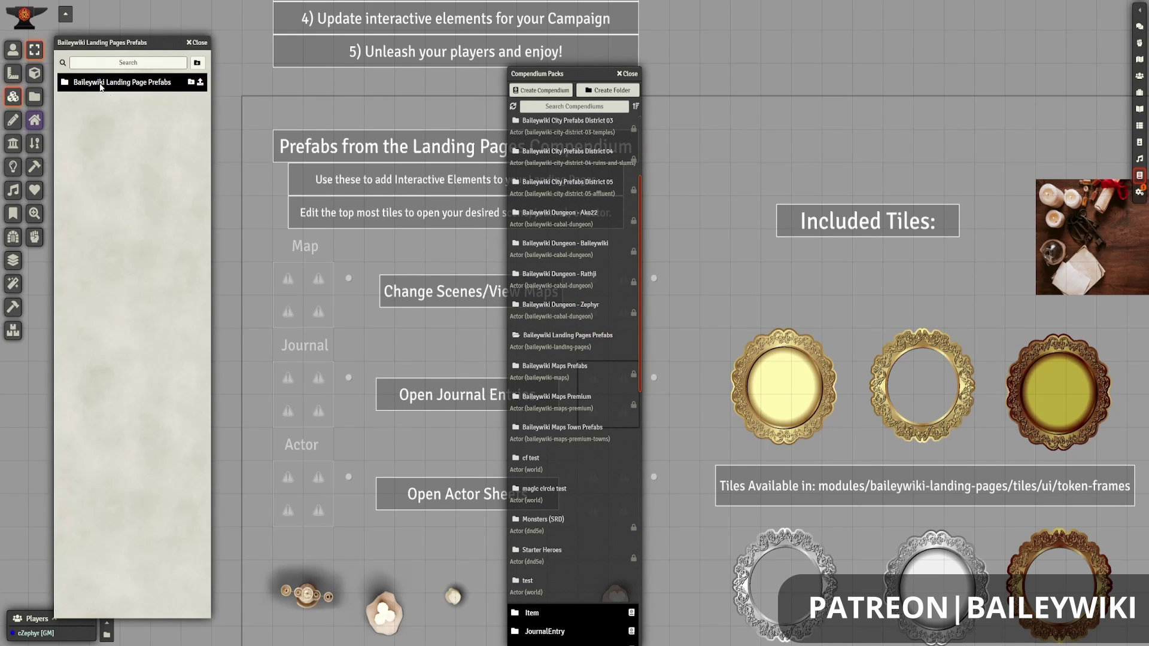
left_click(99, 120)
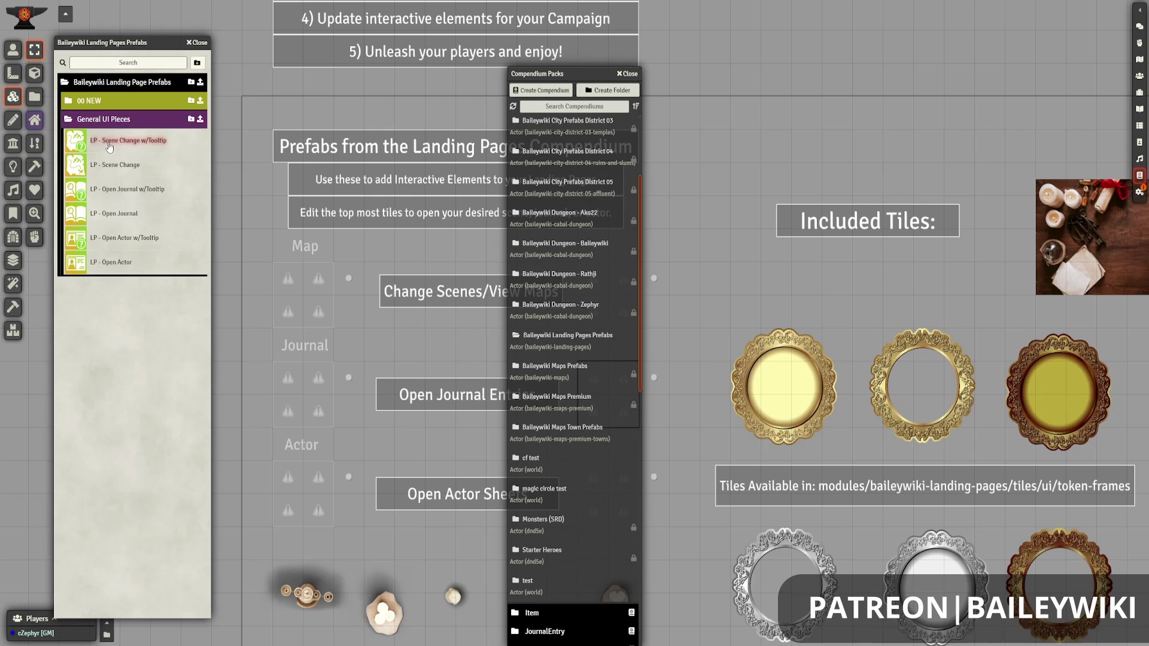
Step: Place the "LP - Scene Change w/Tooltip" prefab above the "Included Tiles:" label and close the compendium windows
left_click_drag(144, 149, 840, 154)
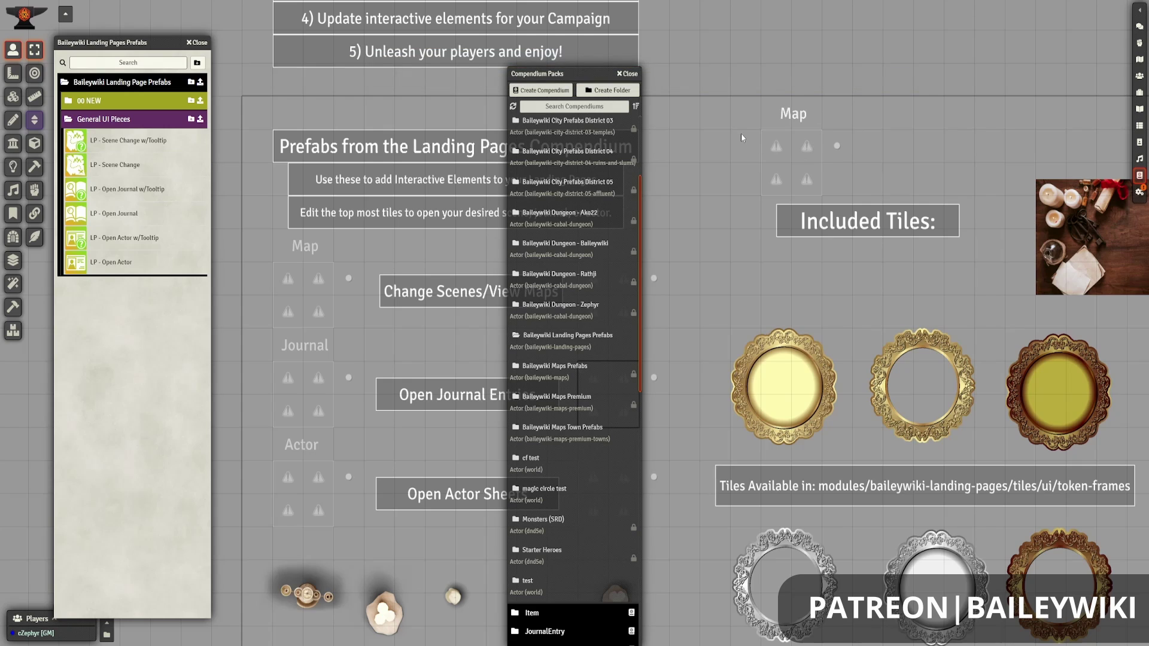
left_click(197, 42)
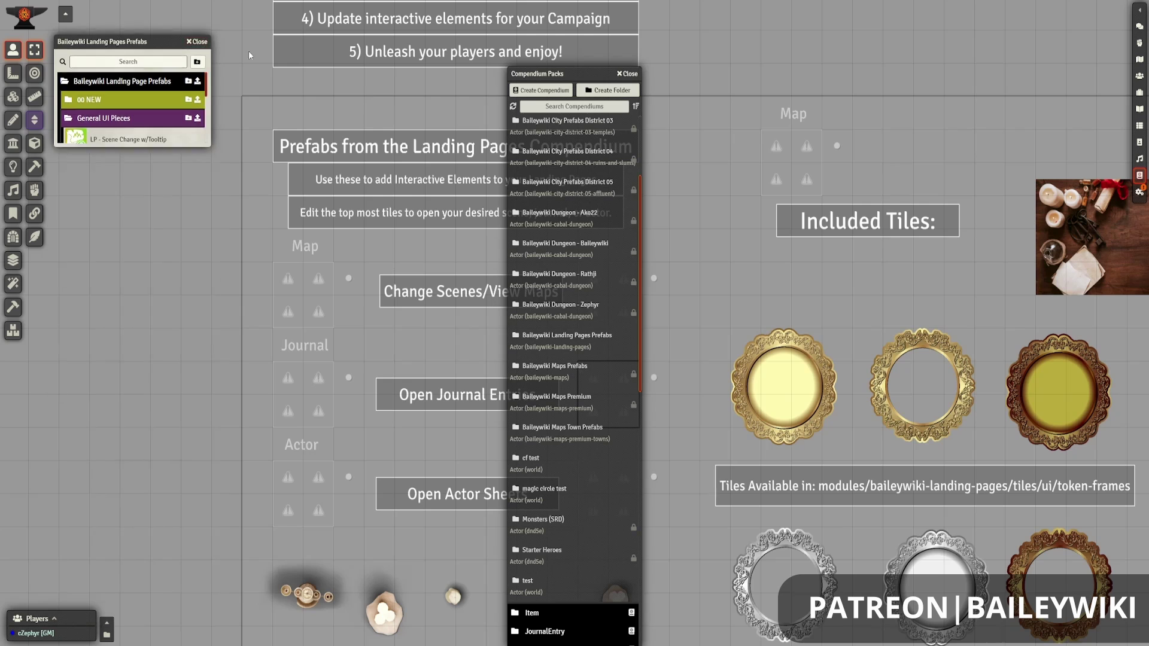
left_click(628, 73)
Step: Open the trigger actions in the configuration of the newly placed Map prefab's top tile
left_click_drag(948, 139, 735, 203)
scroll(735, 207, "up", 4)
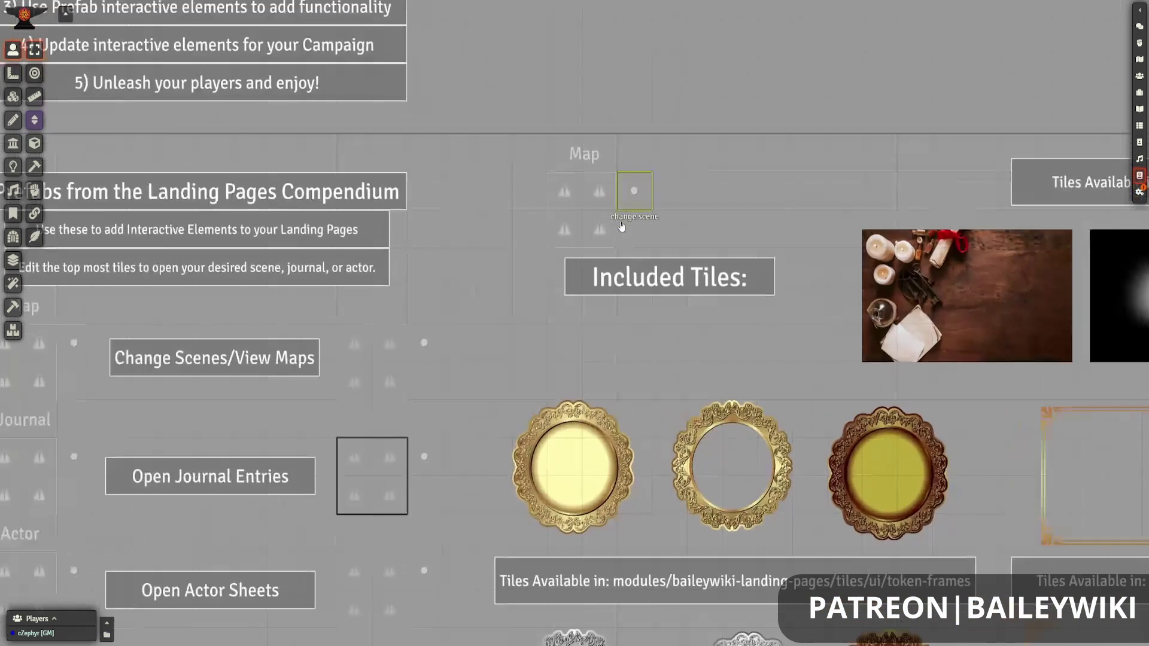
key("t")
double_click(564, 211)
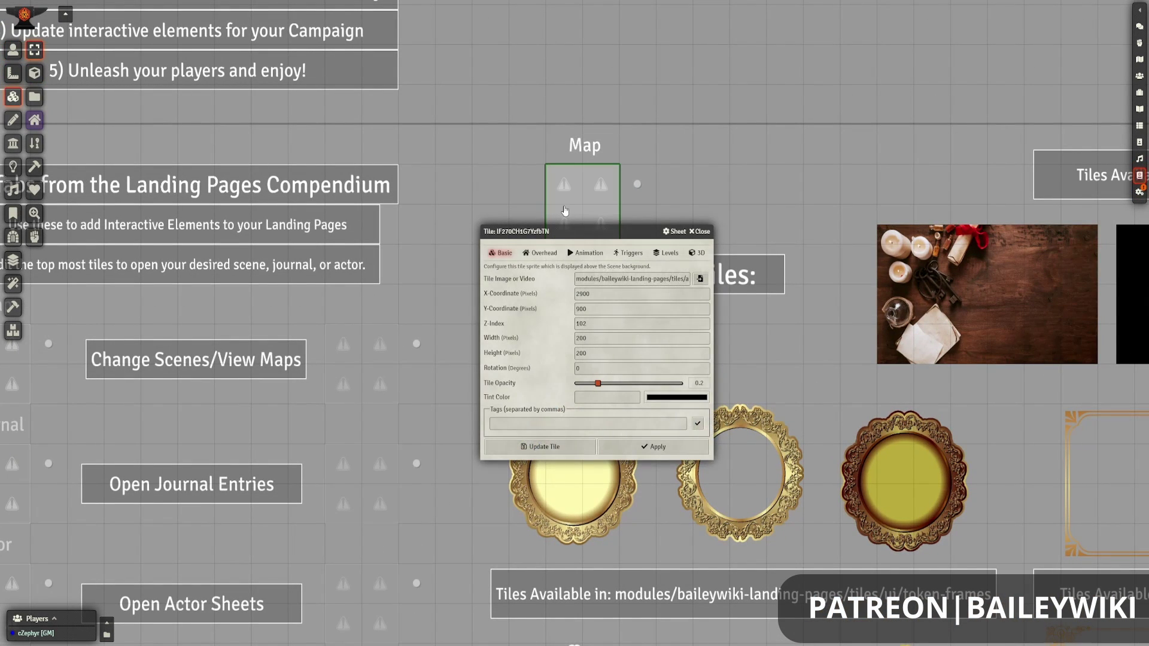
left_click(636, 255)
left_click(598, 273)
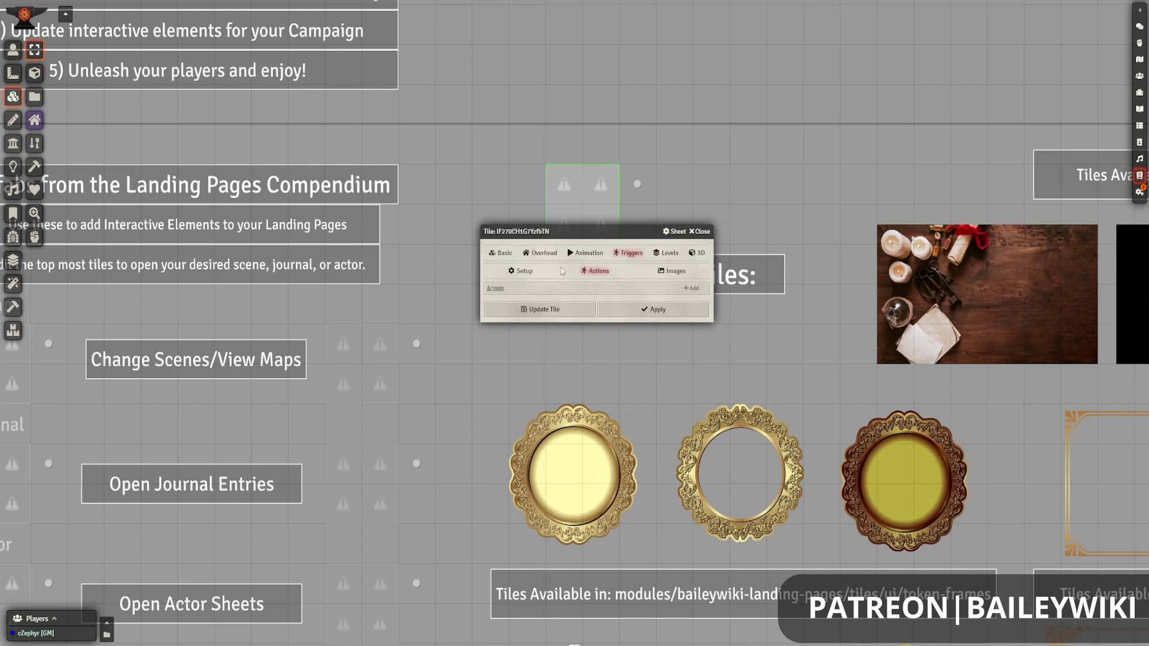
left_click(693, 289)
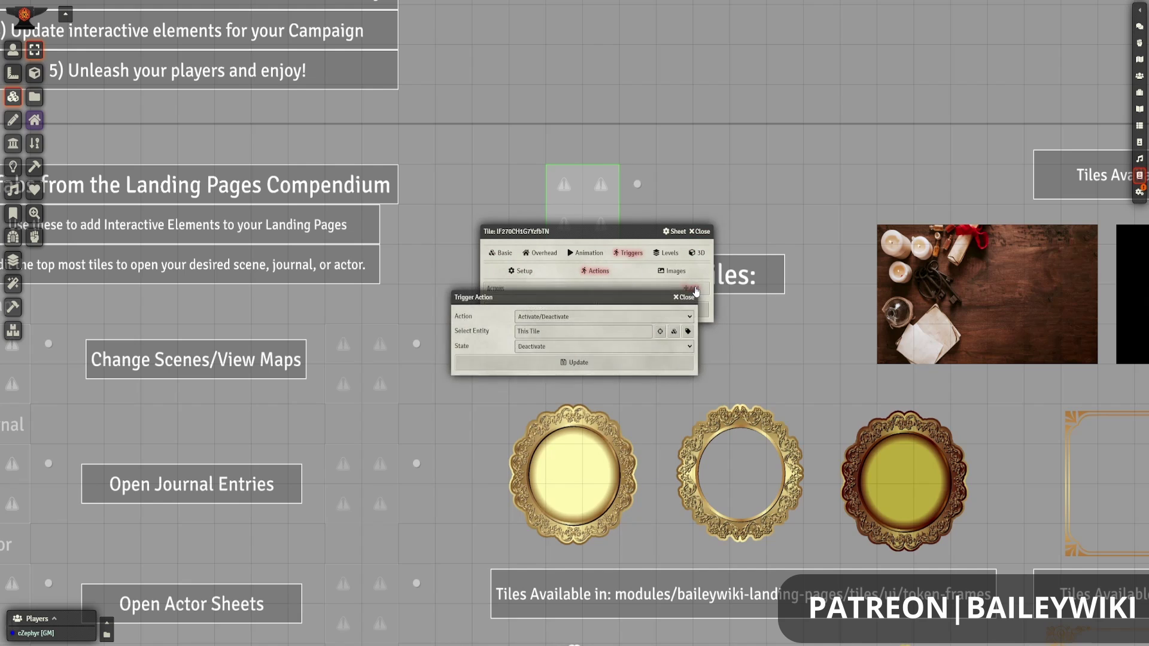
left_click(599, 316)
left_click(601, 317)
left_click(684, 298)
left_click(522, 273)
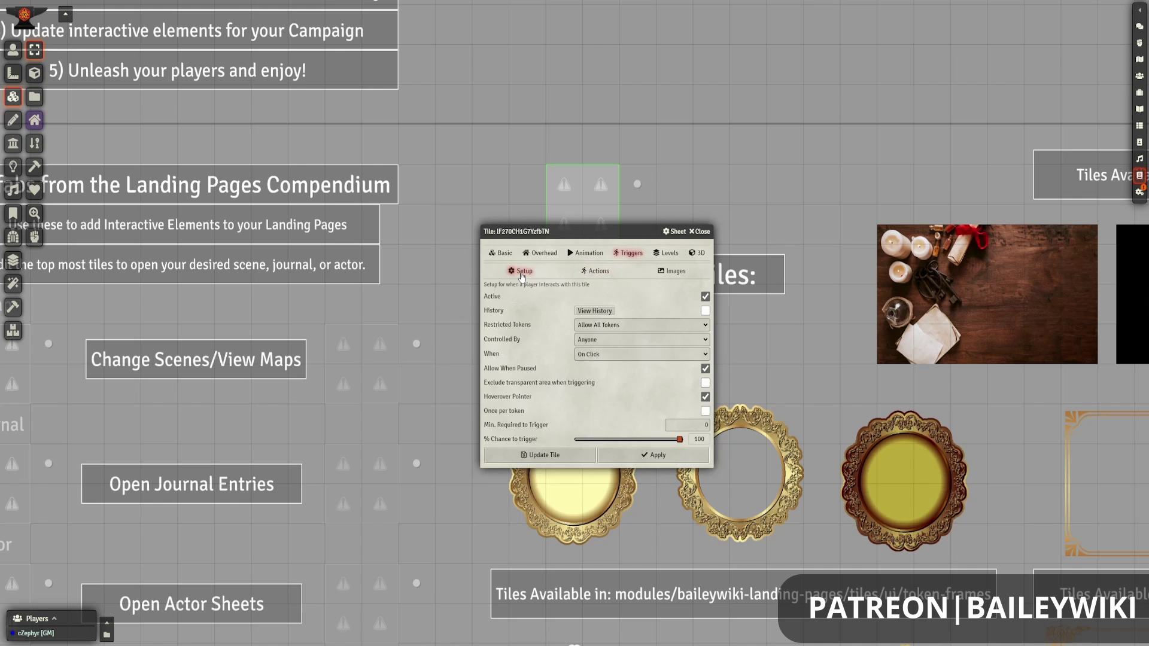
Step: Add a Change Scene trigger action to the Map tile targeting "0.0.1 - Manor Pieces" and save the tile
left_click(596, 271)
left_click(693, 289)
left_click(584, 316)
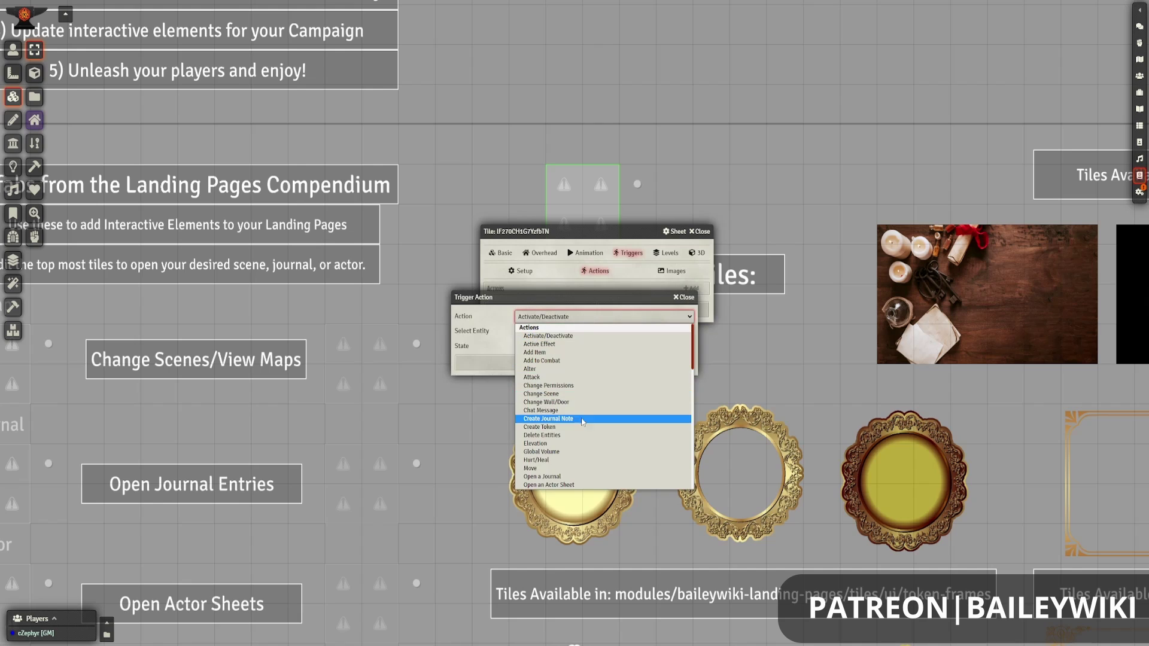
left_click(577, 394)
left_click(572, 332)
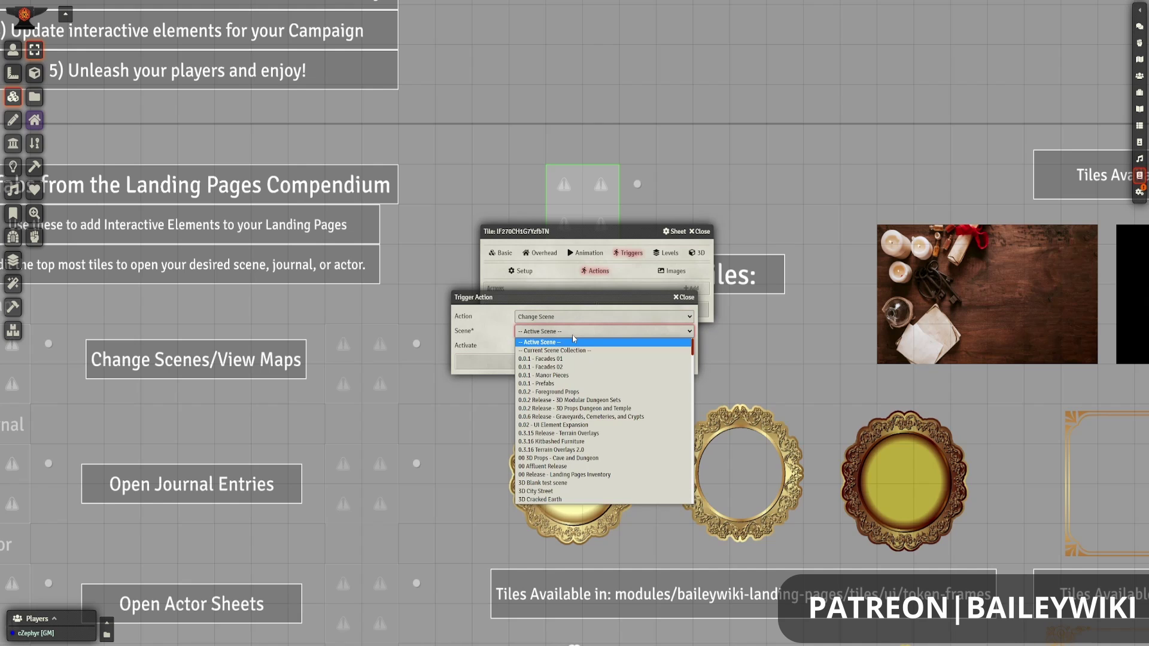
left_click(572, 375)
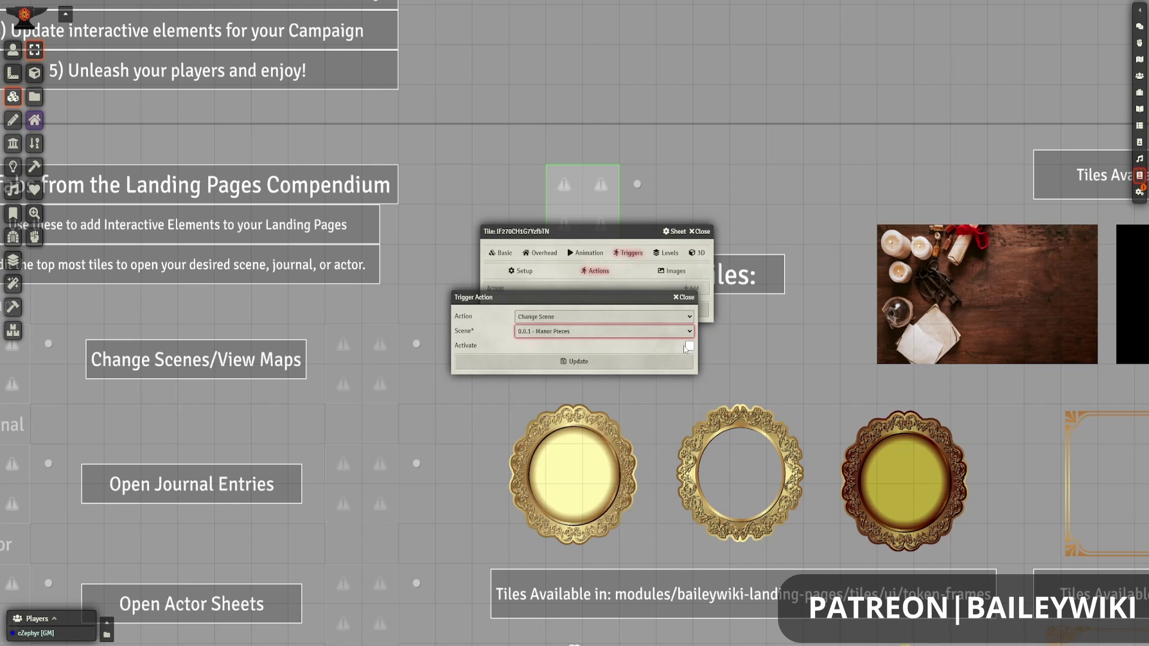
left_click(663, 362)
left_click(578, 323)
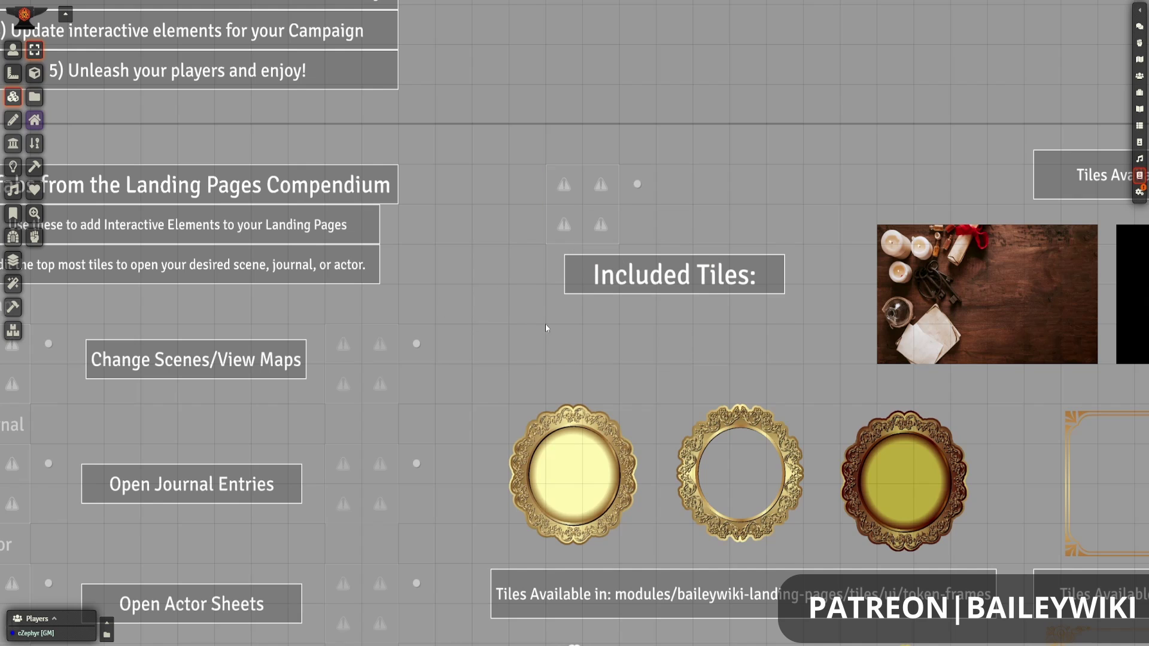
key("Escape")
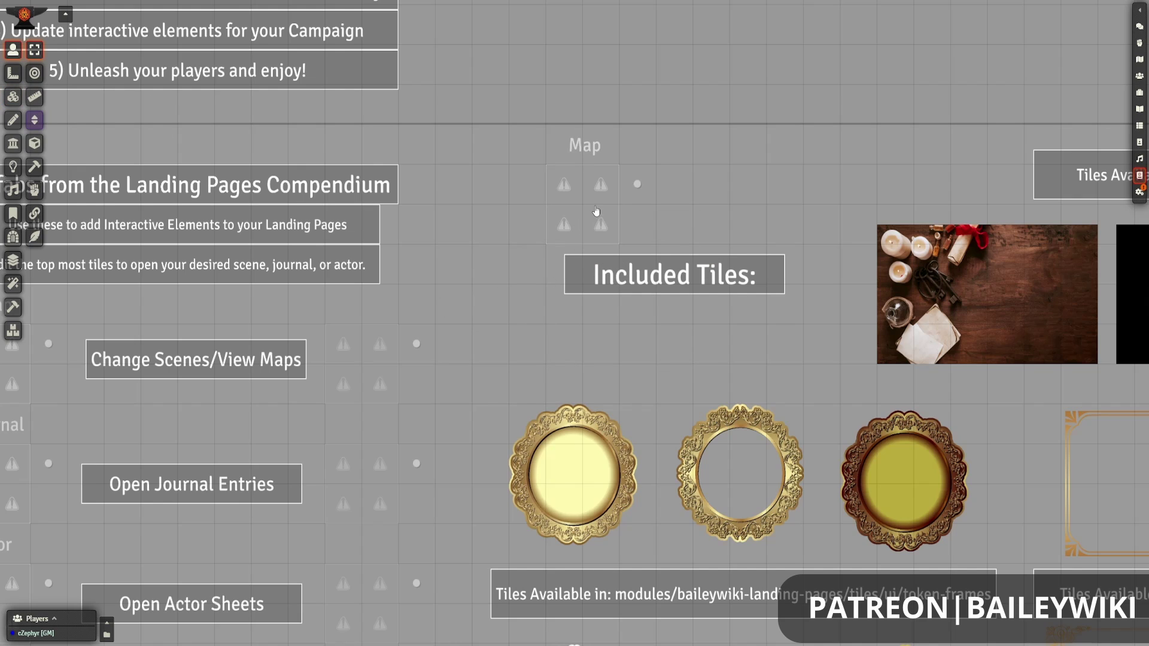
Step: Test the Map tile's scene change, and try the Characters, Journals, Main Menu and Realm links of the Eldritch landing page
left_click(596, 211)
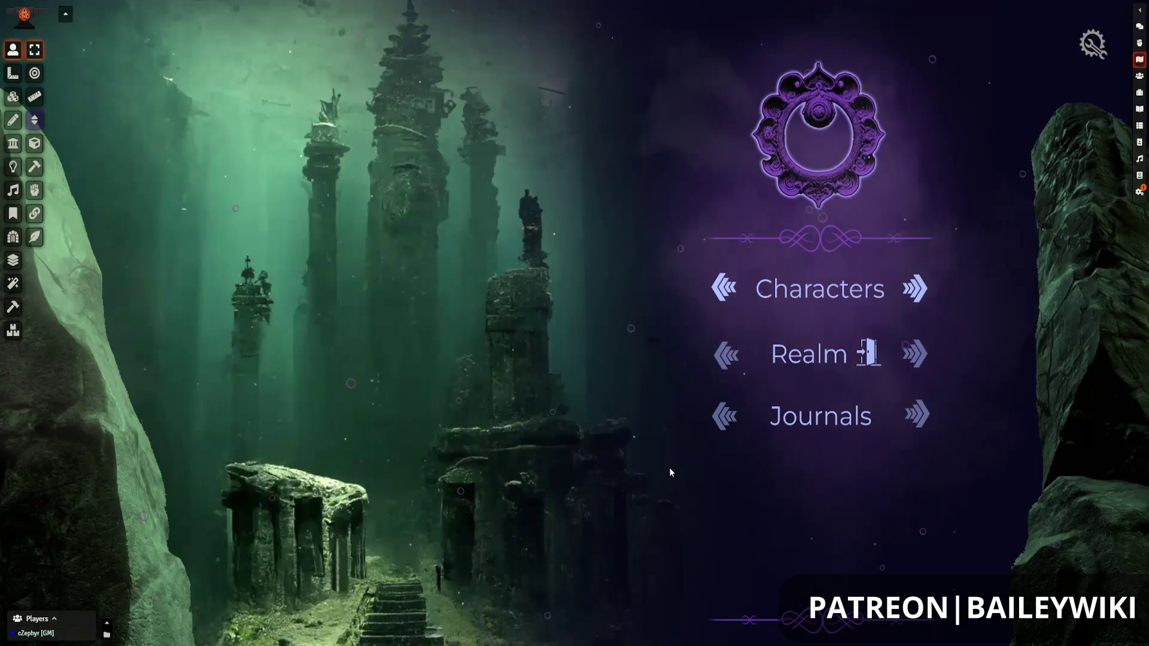
left_click(829, 300)
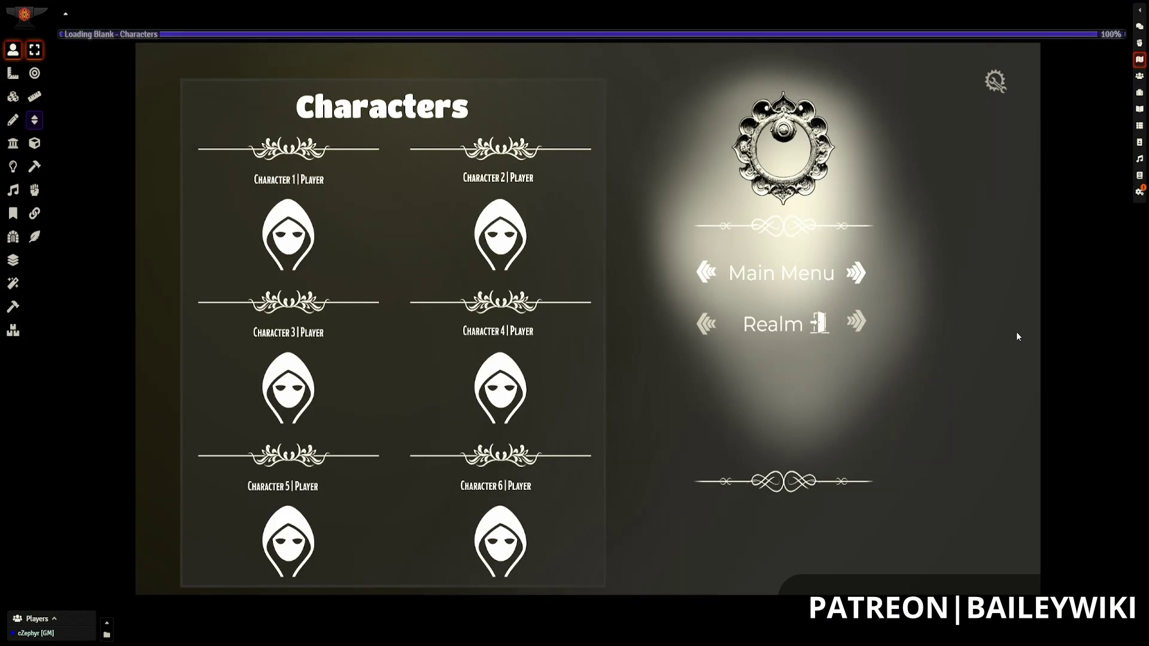
left_click(793, 282)
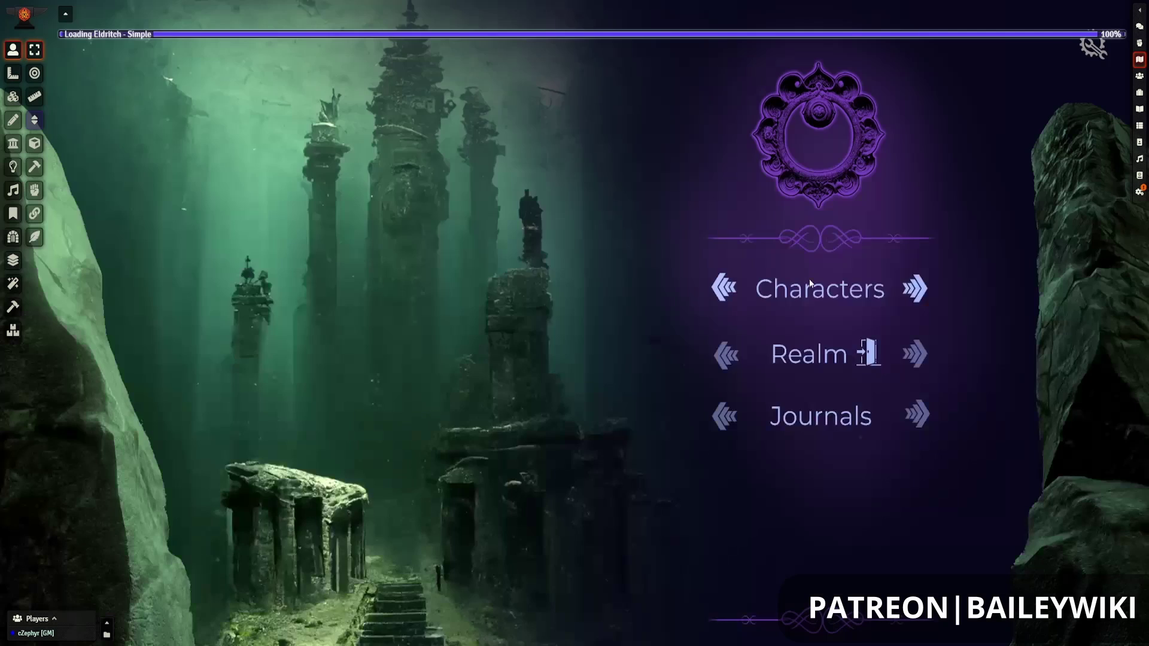
left_click(800, 419)
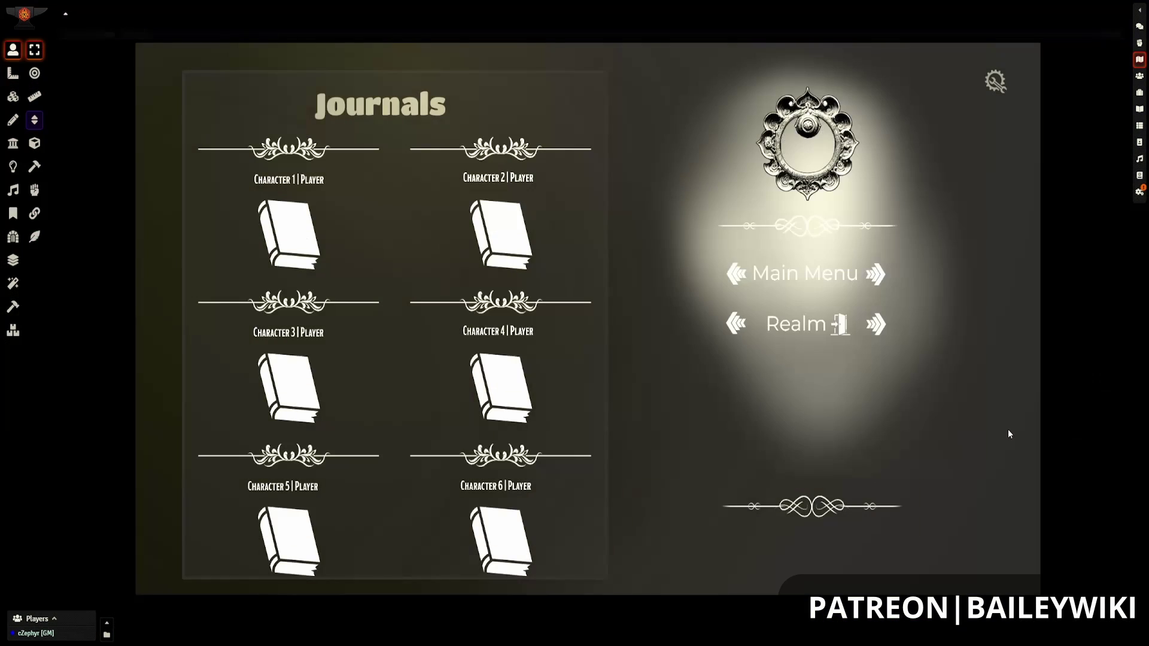
left_click(823, 281)
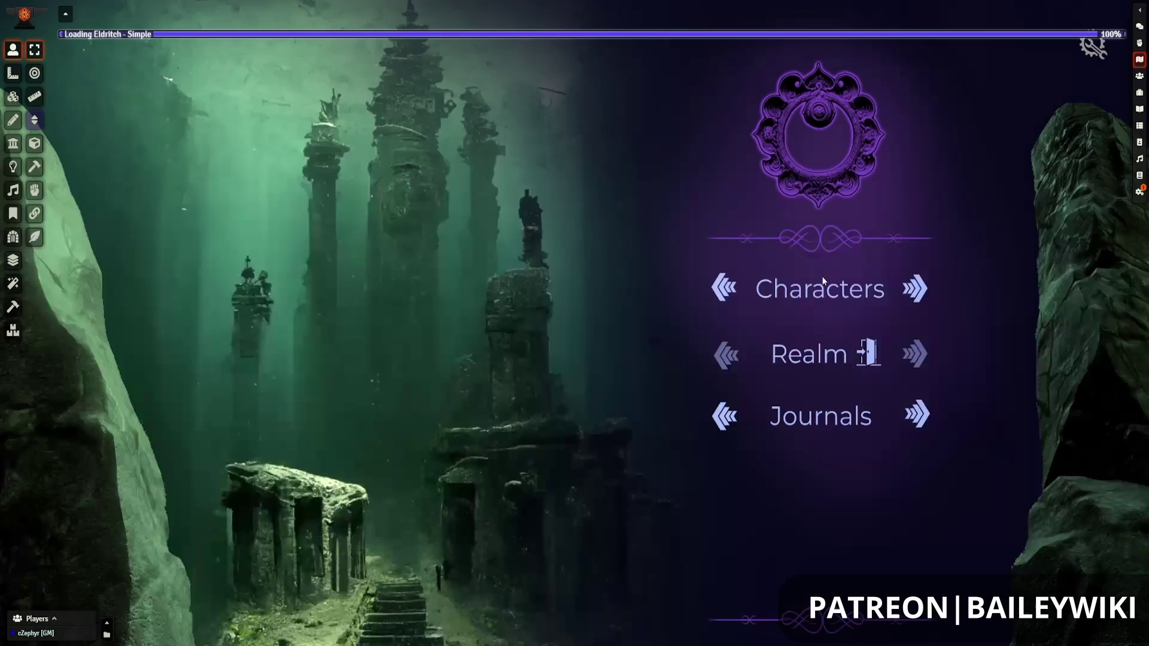
left_click(802, 352)
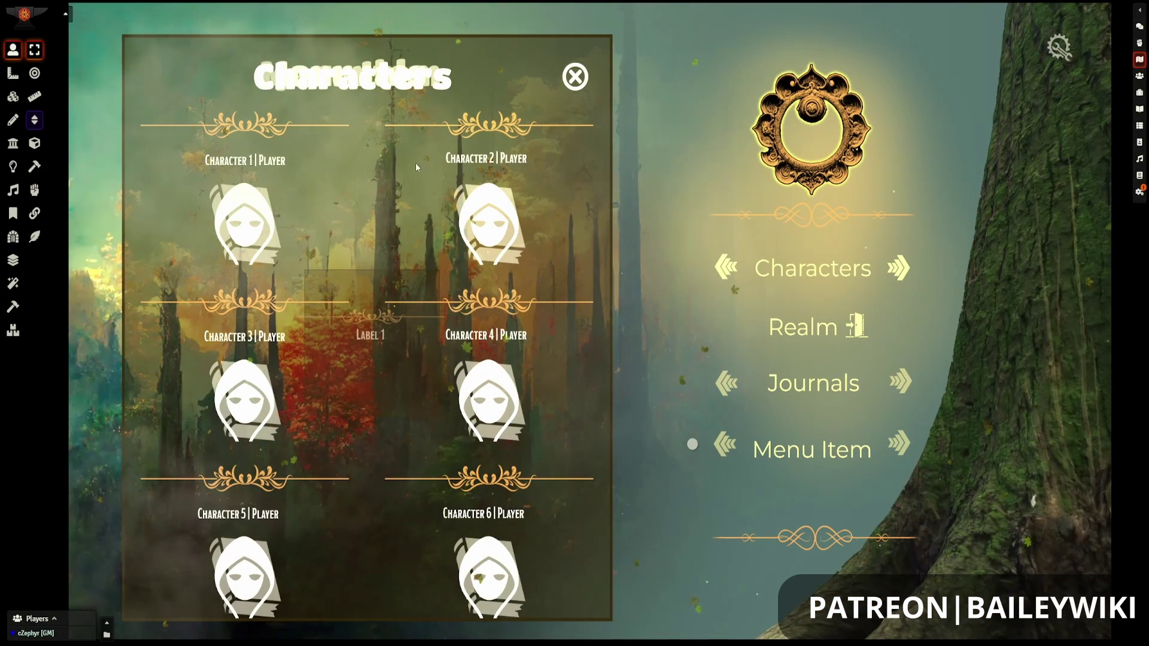
Step: Switch the forest landing page between its Journals, Menu Item and Characters panels, ending on Menu Item
left_click(809, 386)
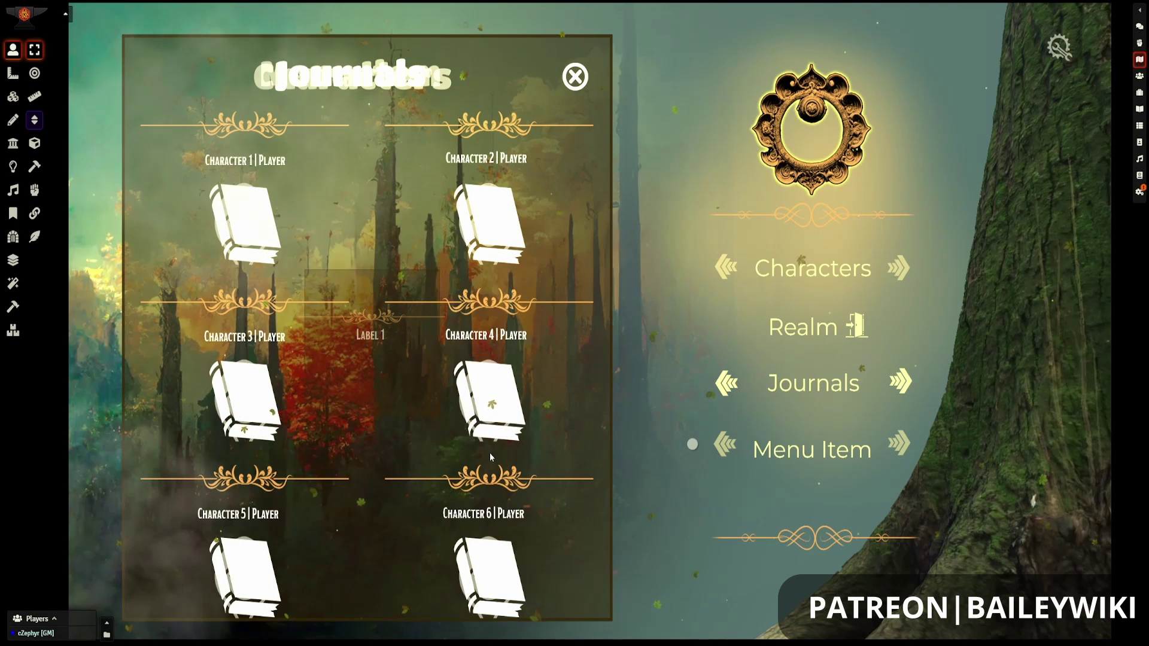
left_click(778, 450)
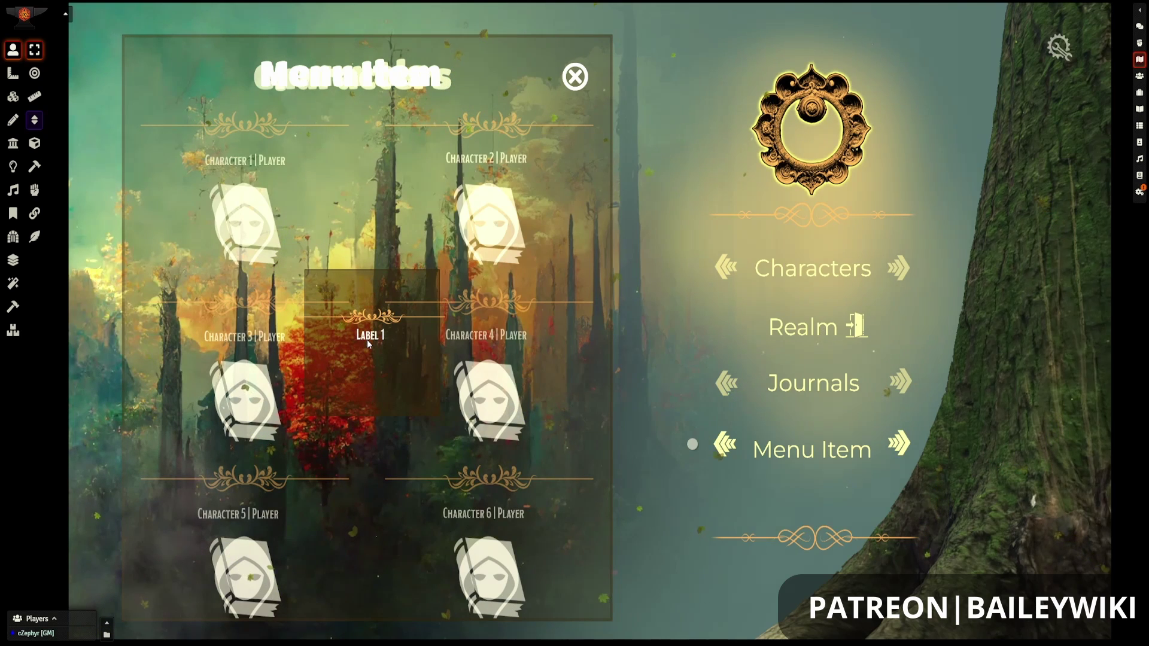
left_click(785, 268)
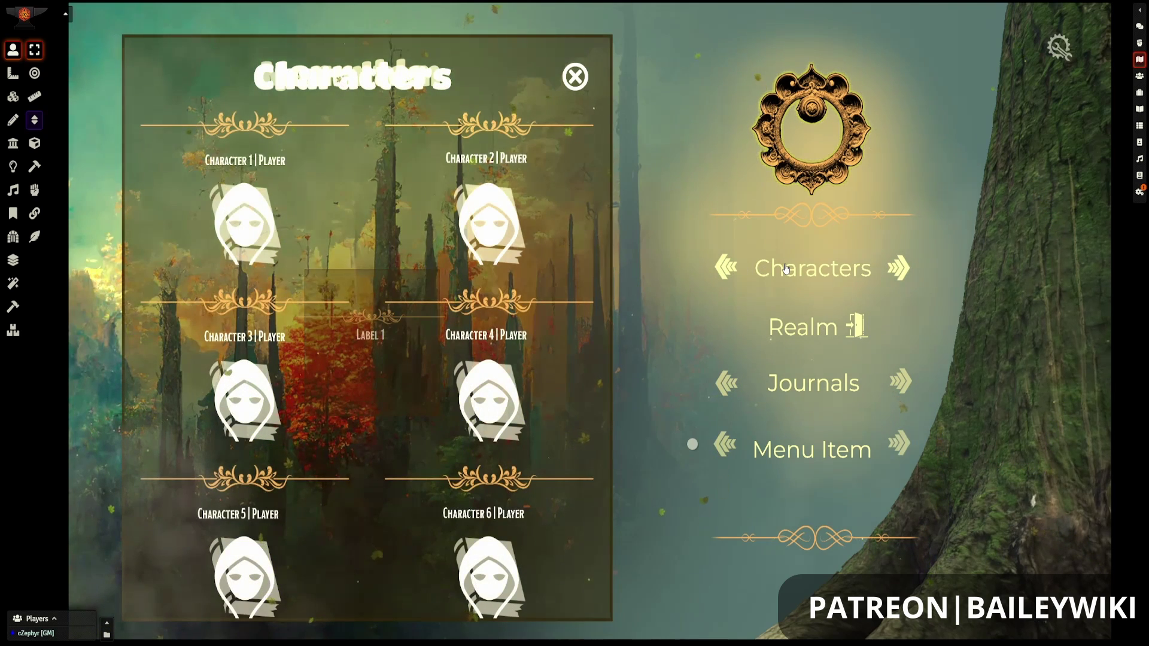
left_click(784, 386)
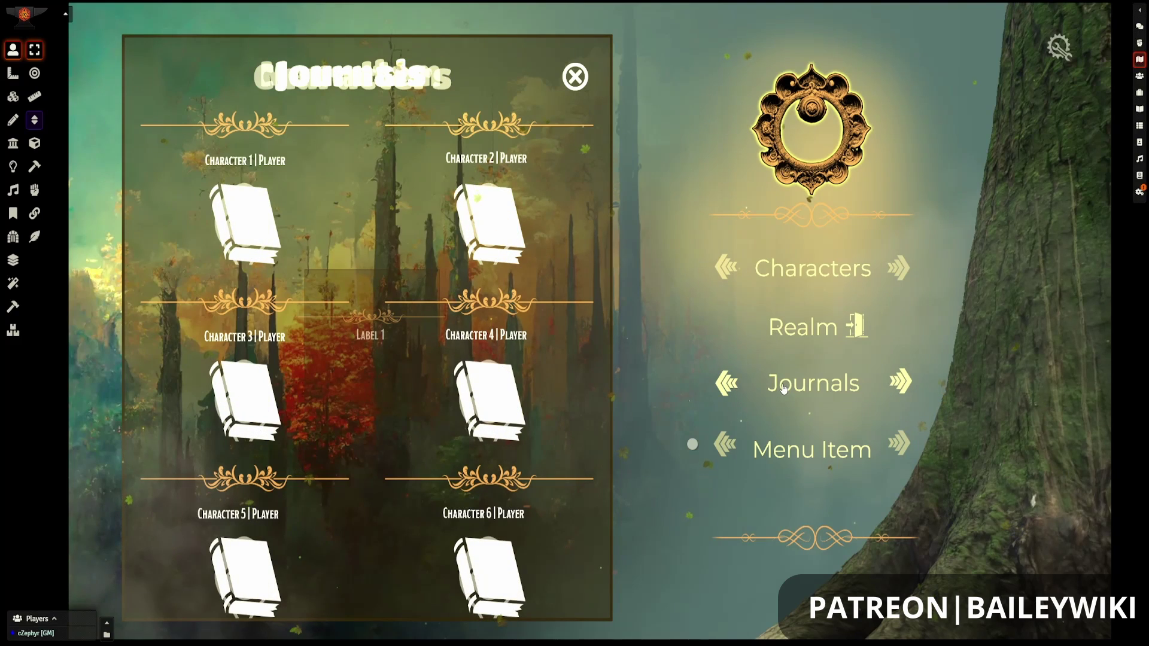
left_click(788, 450)
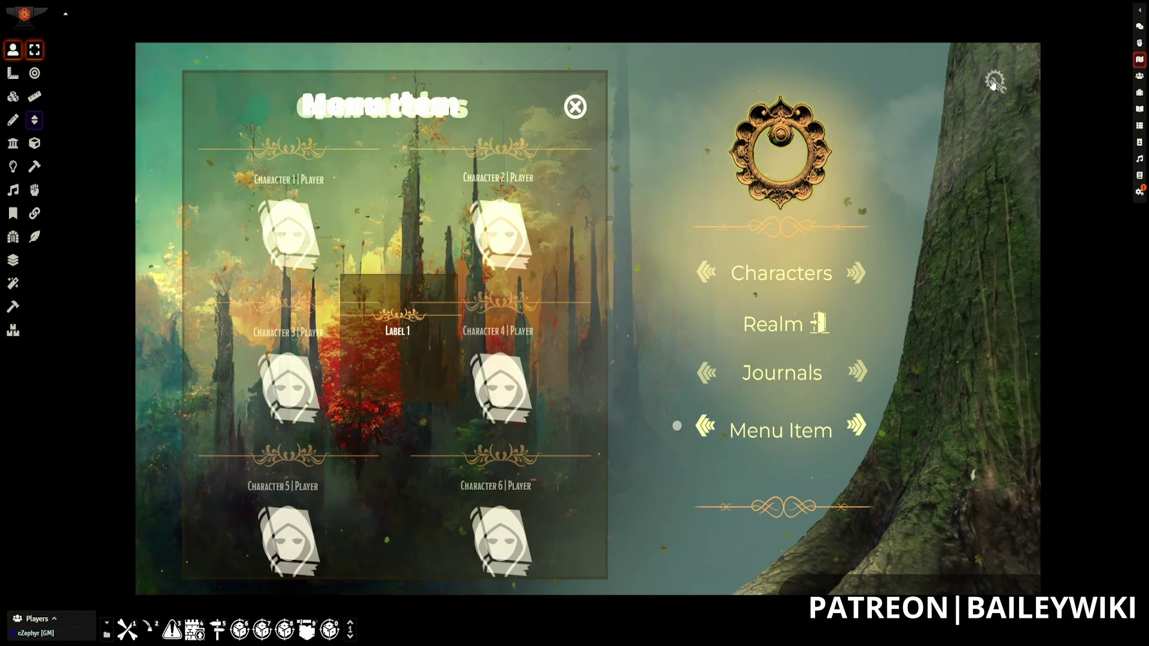
Step: Apply the Frost preset to the landing page's entire UI theme through the page customization
left_click(994, 84)
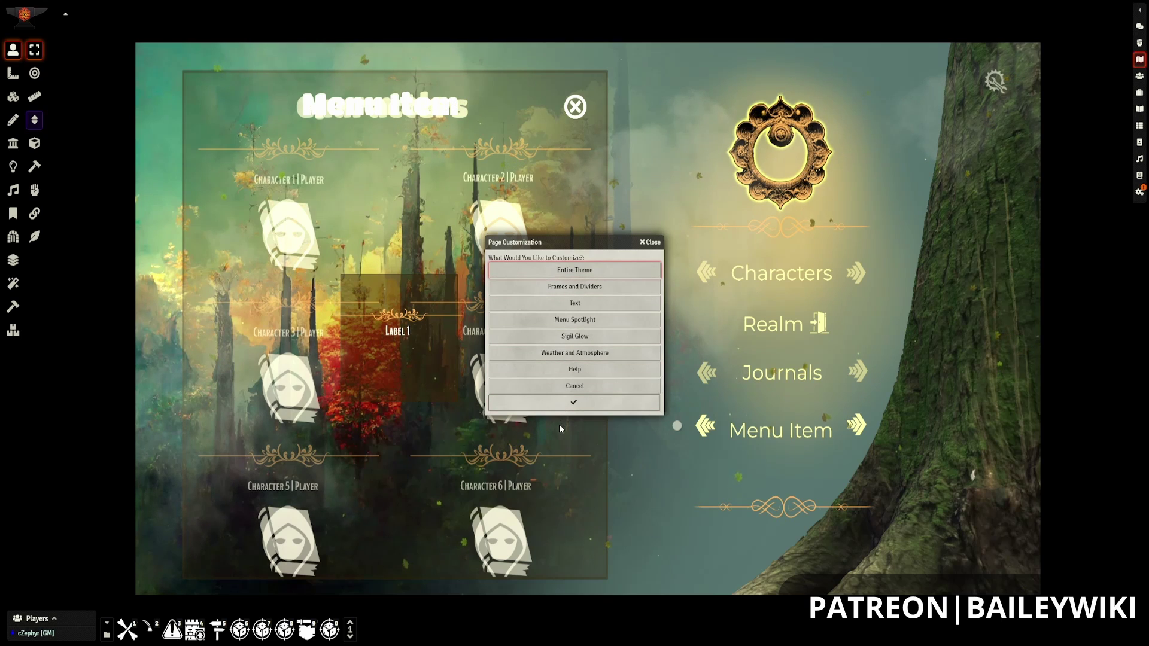
left_click(569, 403)
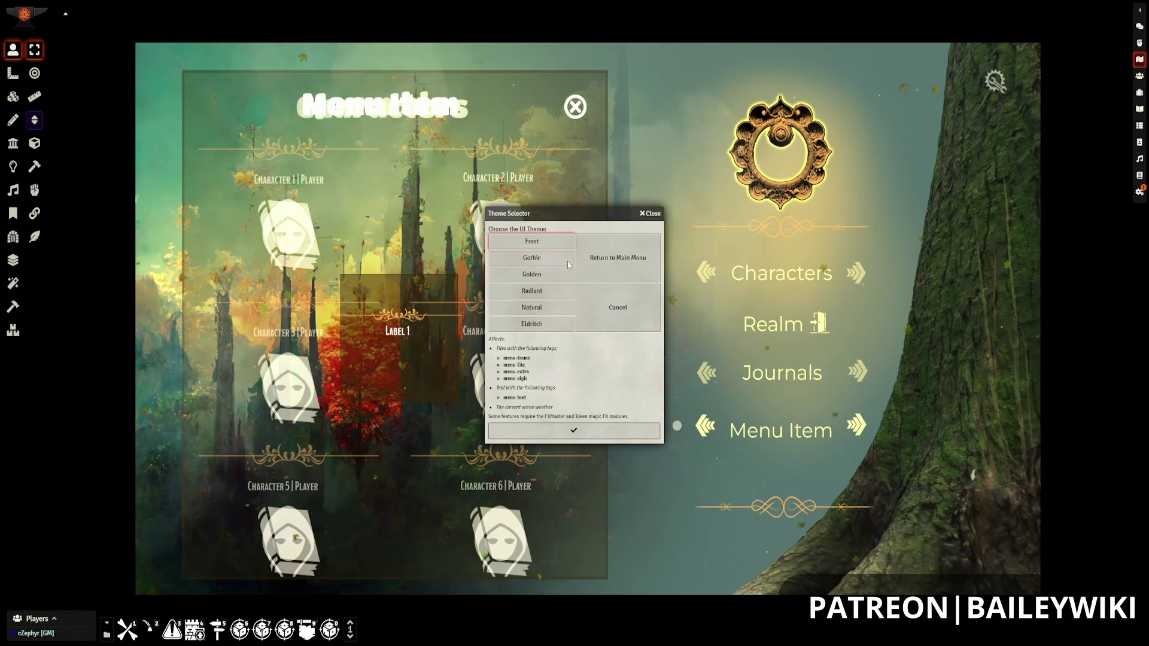
left_click(587, 422)
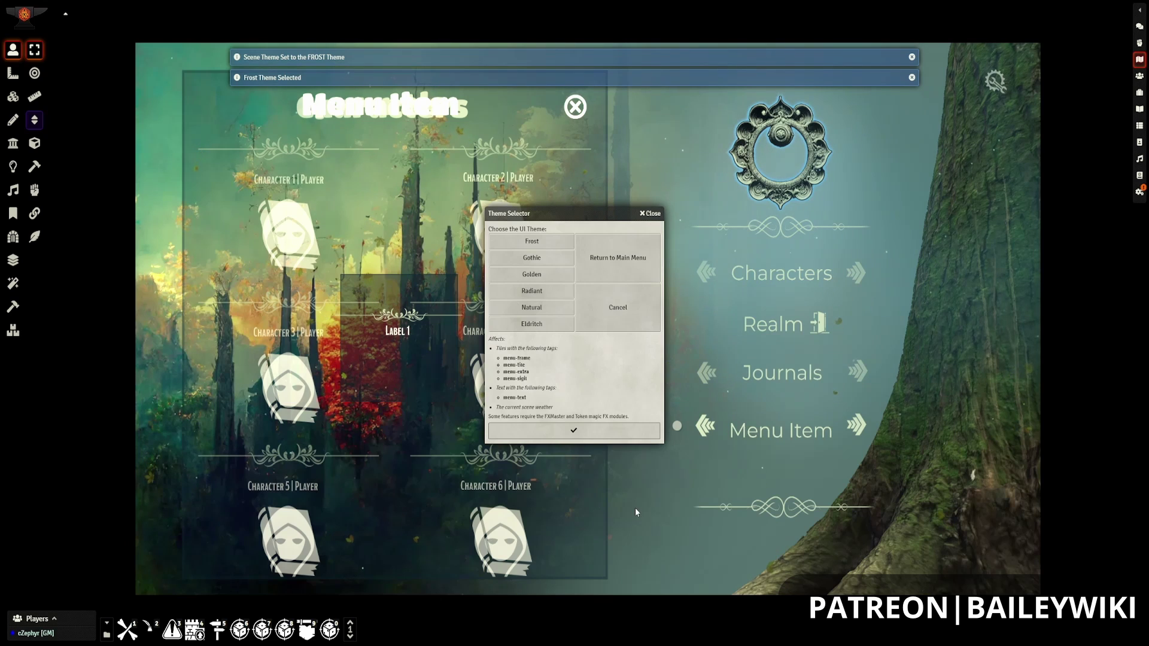
Step: Cycle the frame and divider image to the next design and back to the previous one
left_click(606, 256)
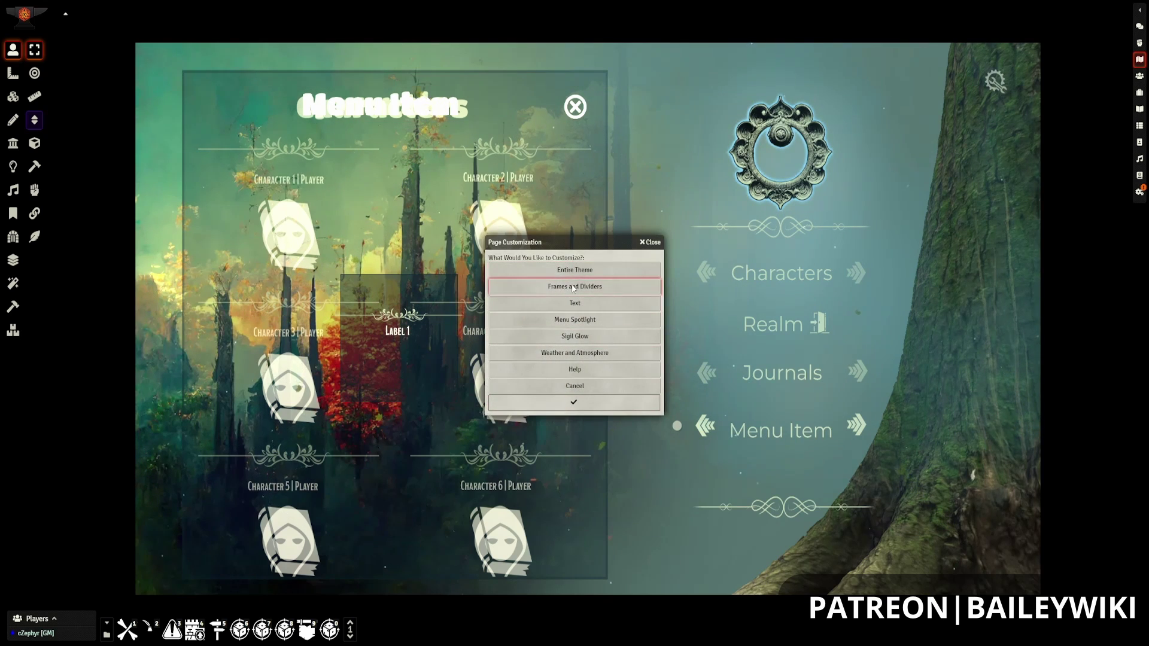
left_click(572, 287)
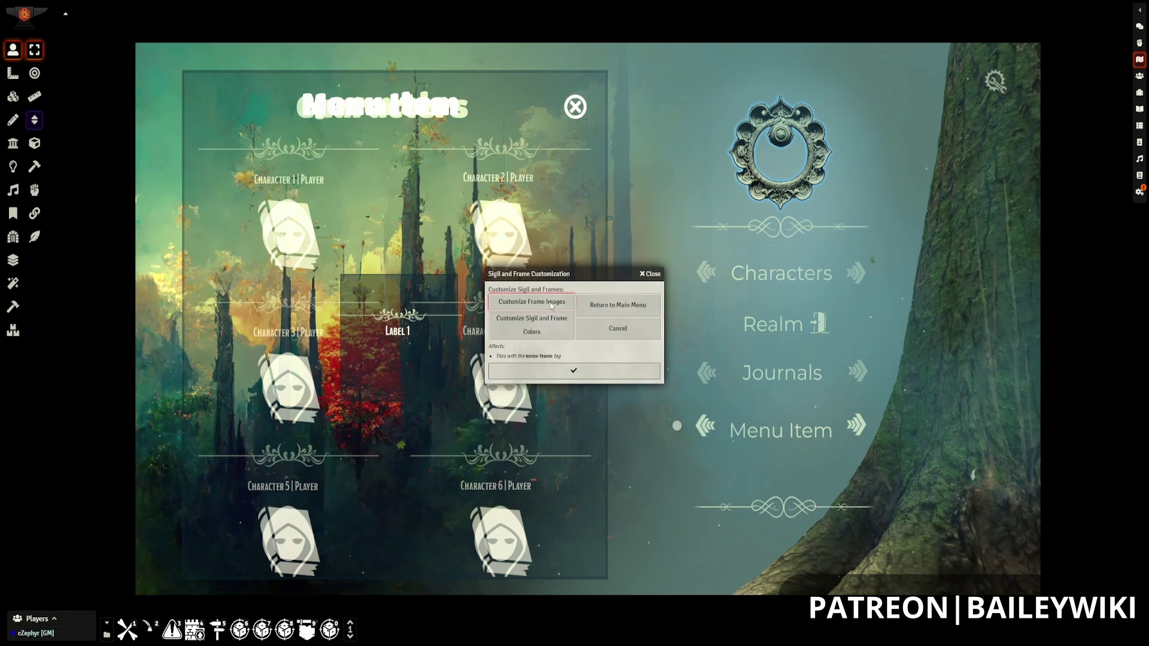
left_click(560, 368)
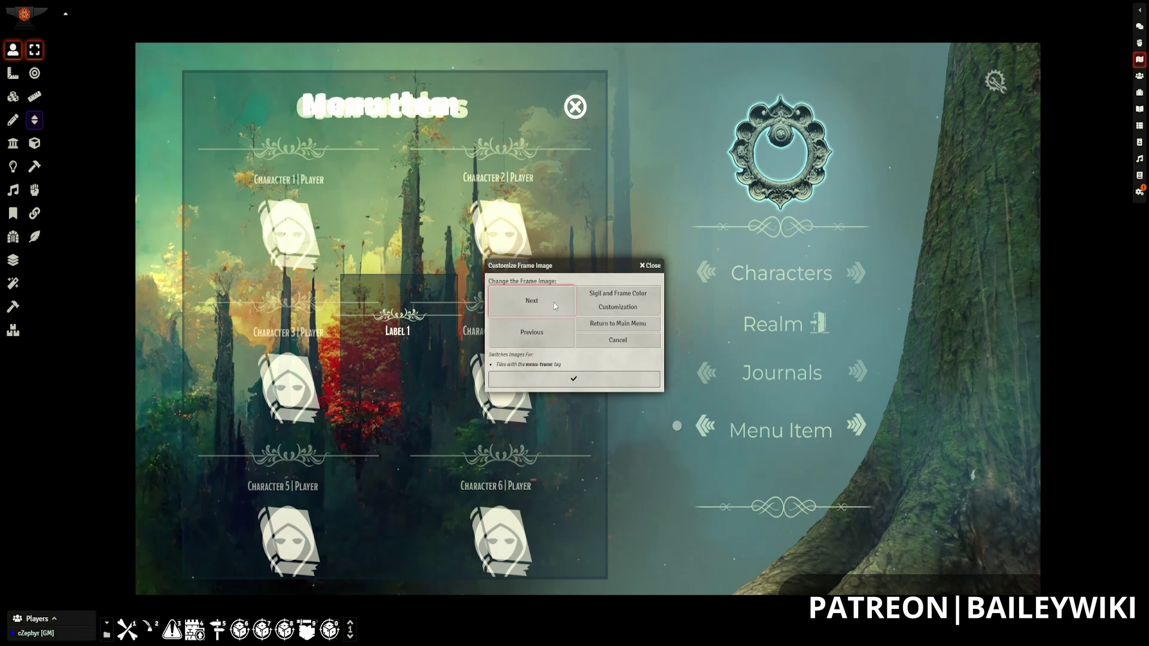
left_click(555, 315)
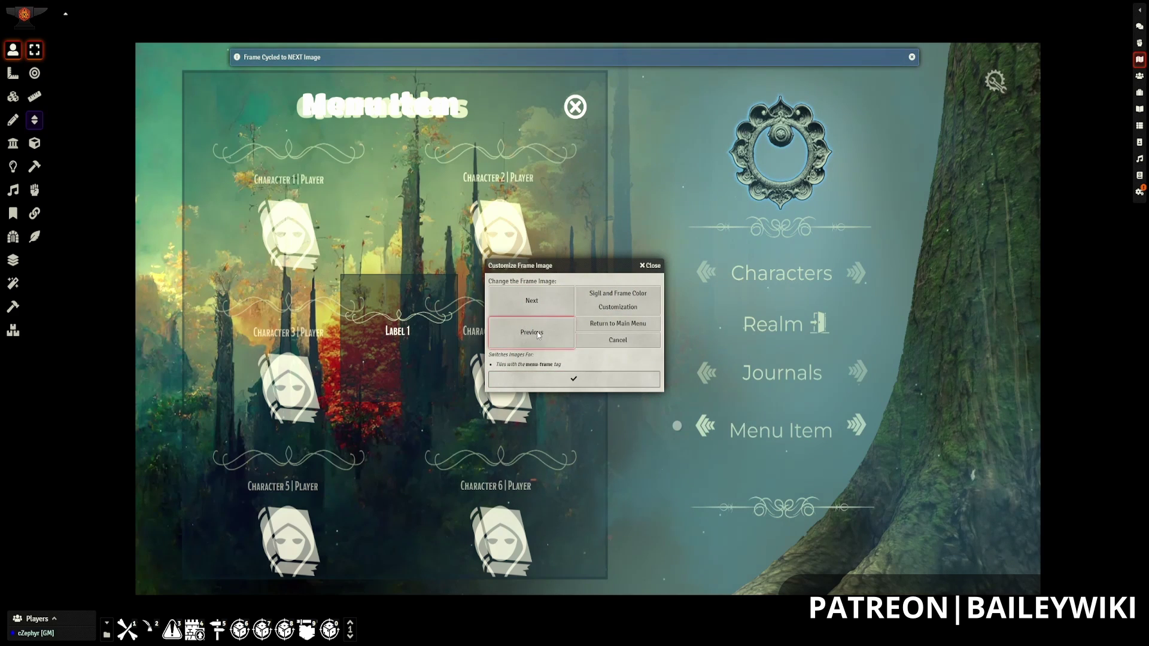
left_click(581, 376)
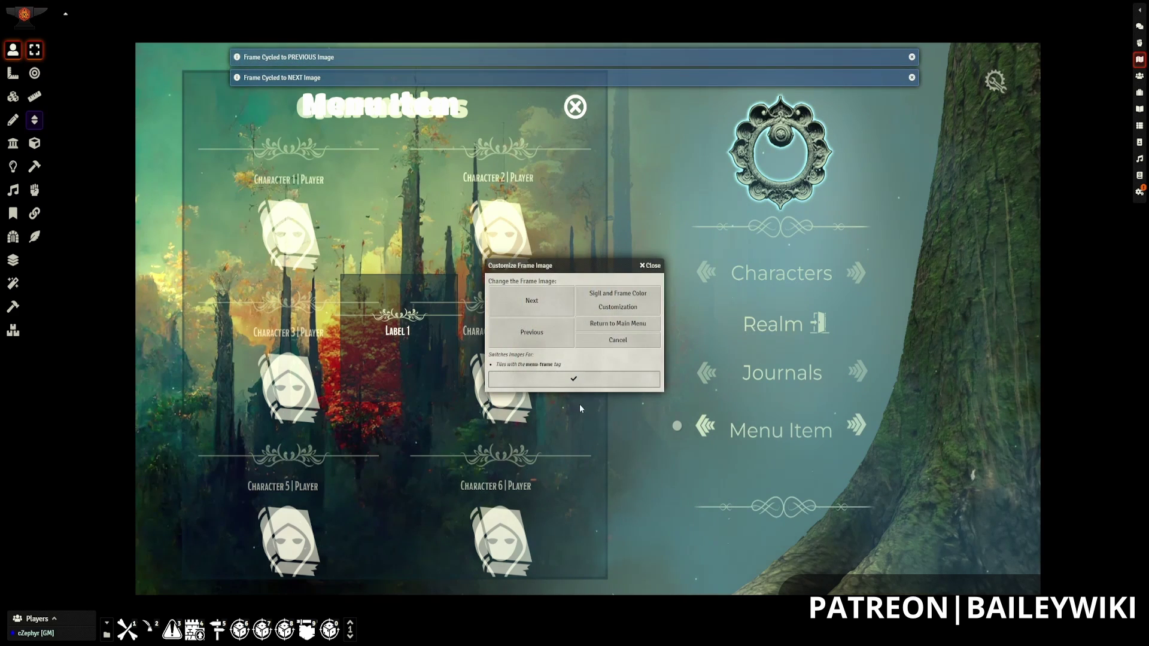
Step: Try the Radiant preset for the sigil and frame colors, and replace it with the custom color #b47508
left_click(596, 378)
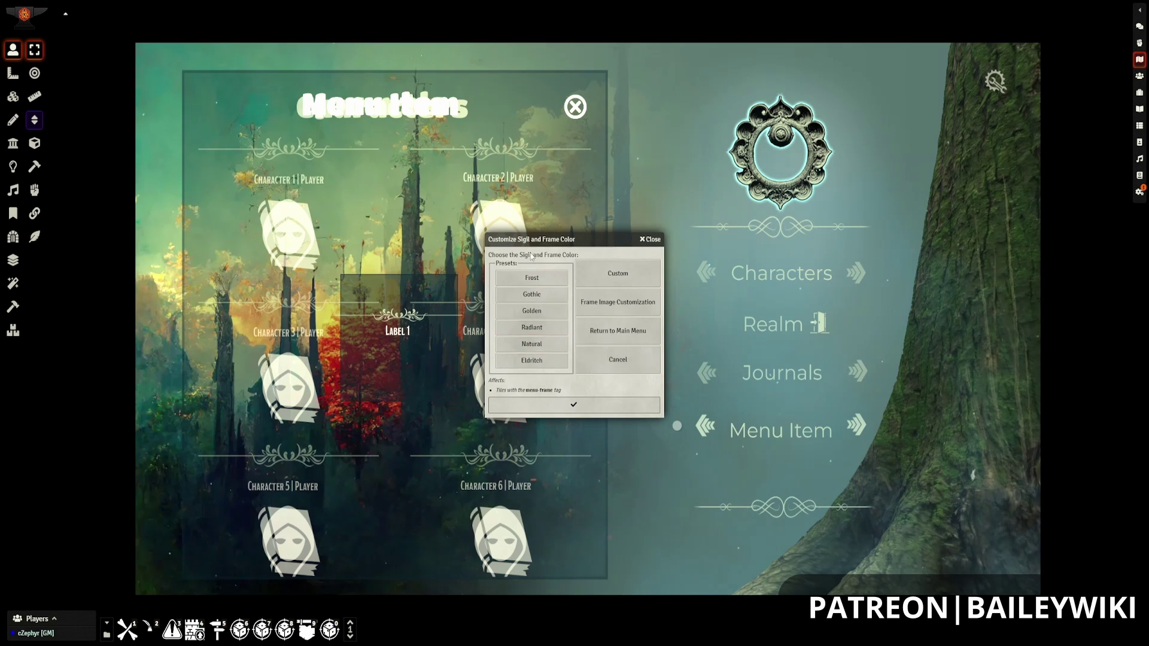
left_click(546, 331)
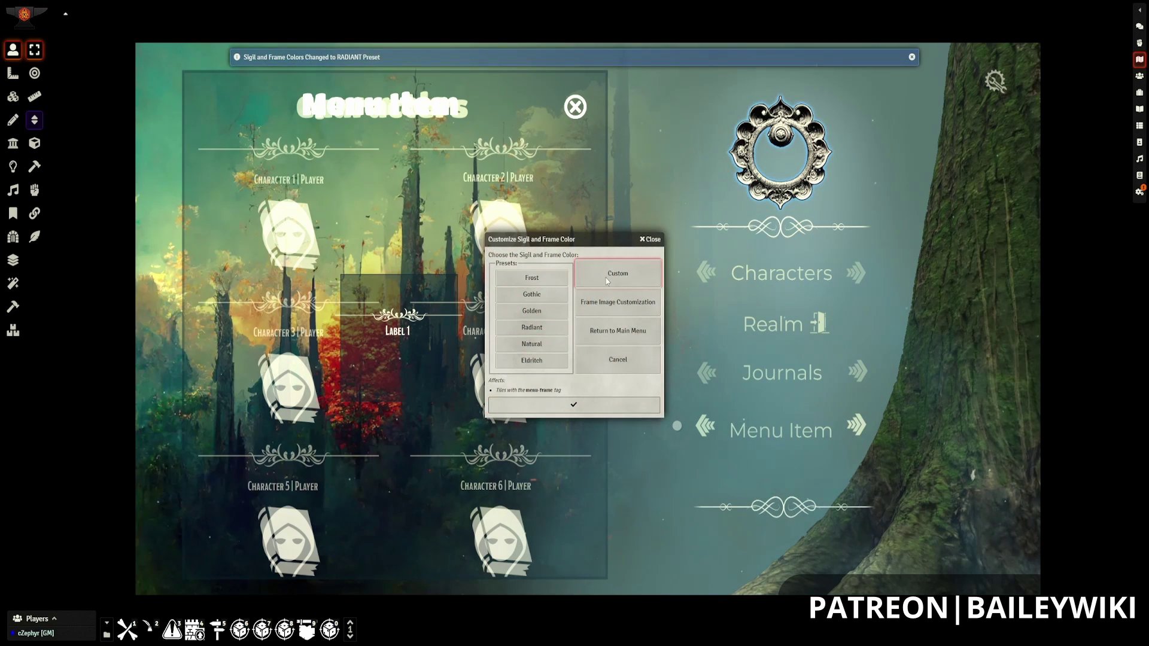
left_click(602, 404)
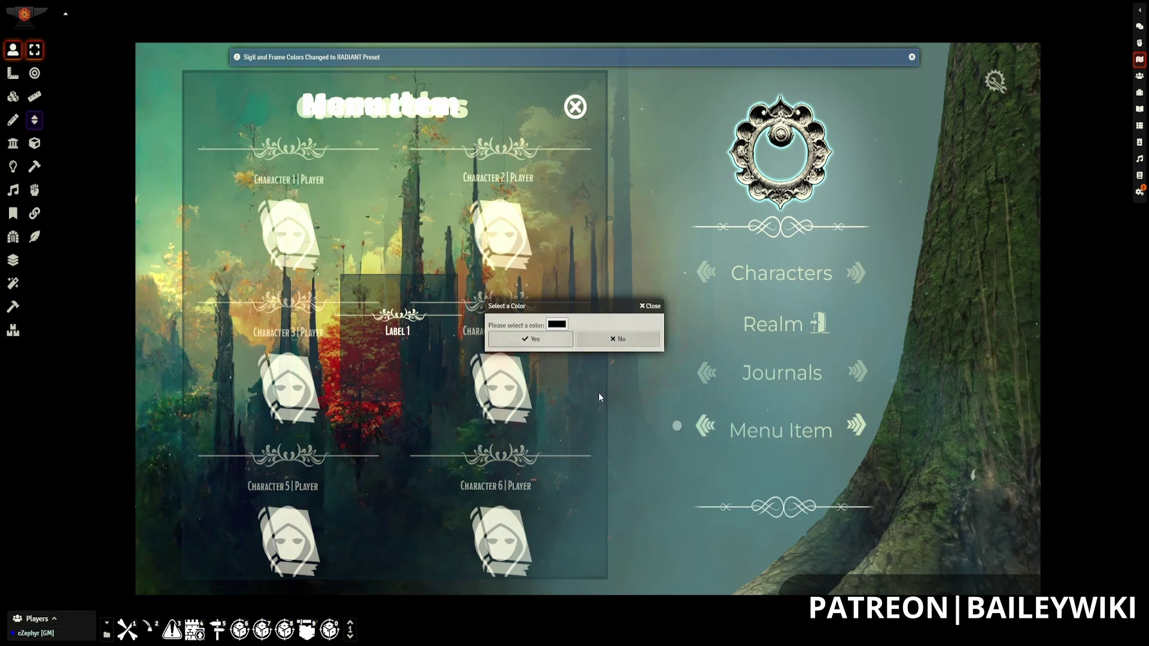
left_click(557, 325)
left_click(638, 409)
left_click(636, 360)
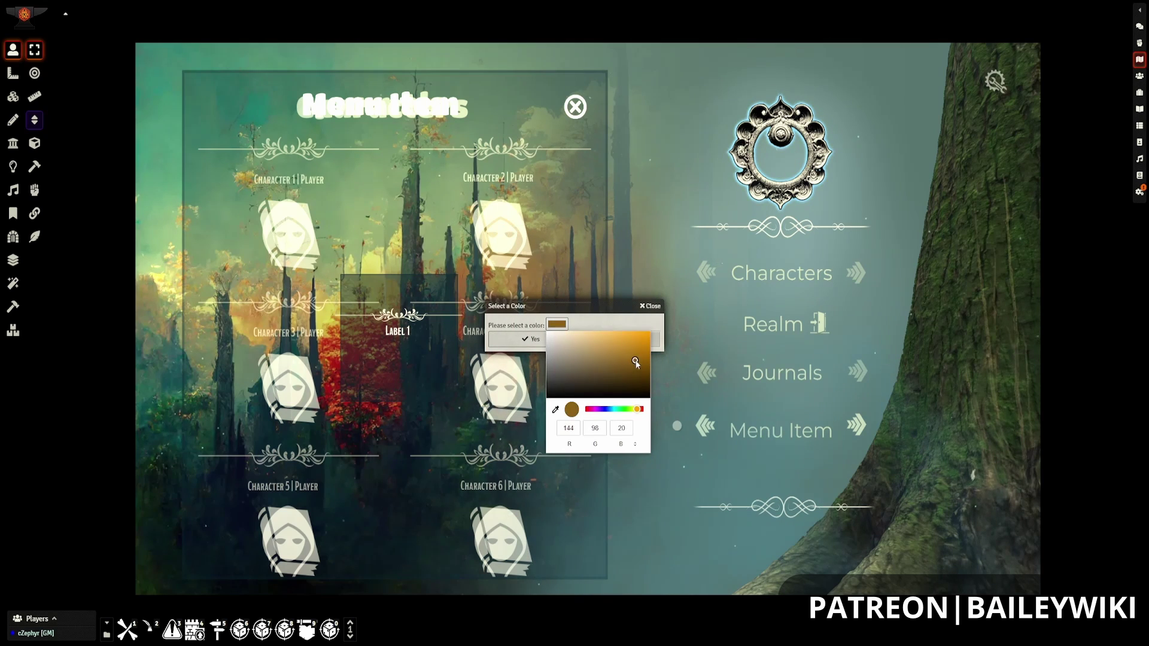
left_click(613, 318)
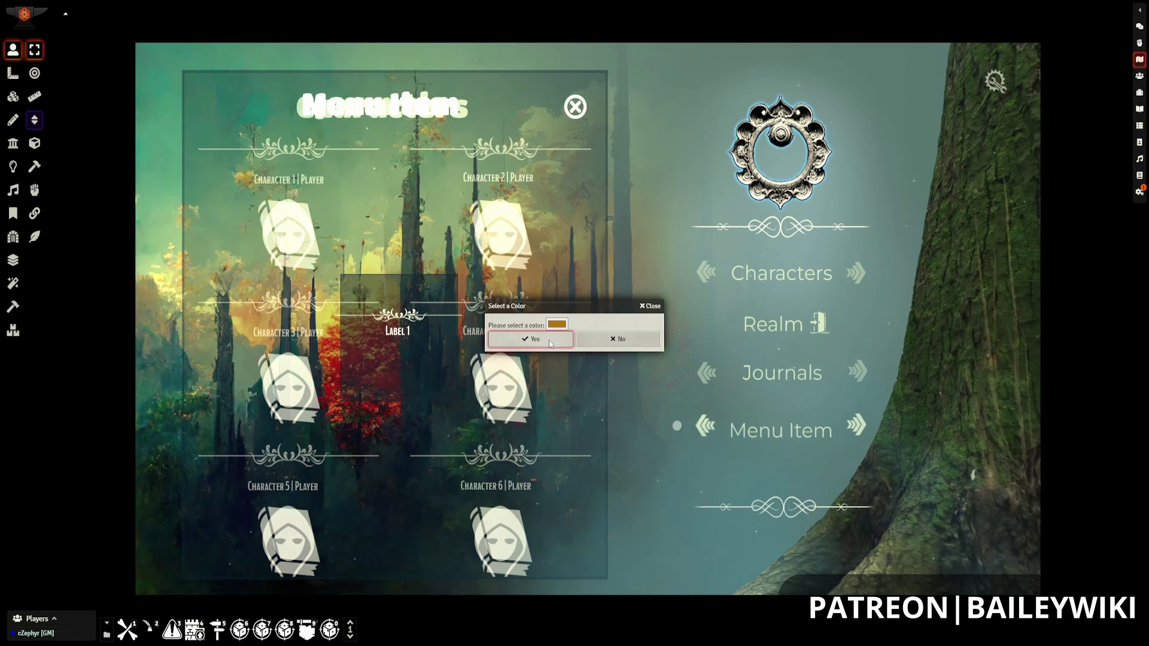
left_click(531, 339)
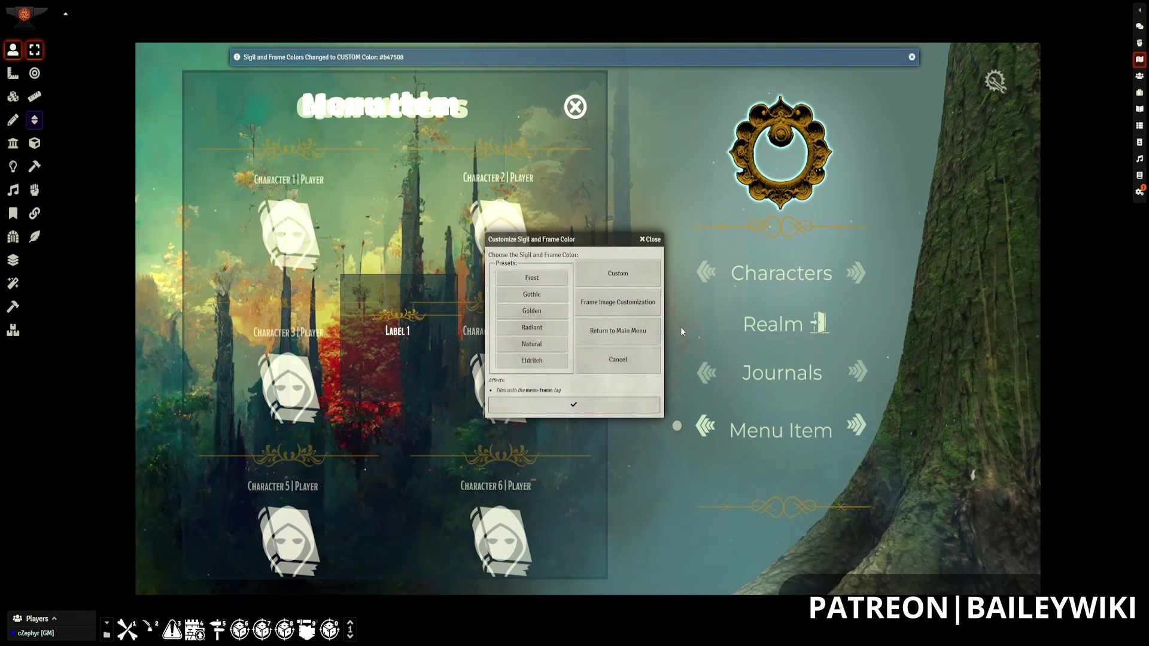
Step: Set the menu sigil's glow effect to the Golden preset
left_click(612, 406)
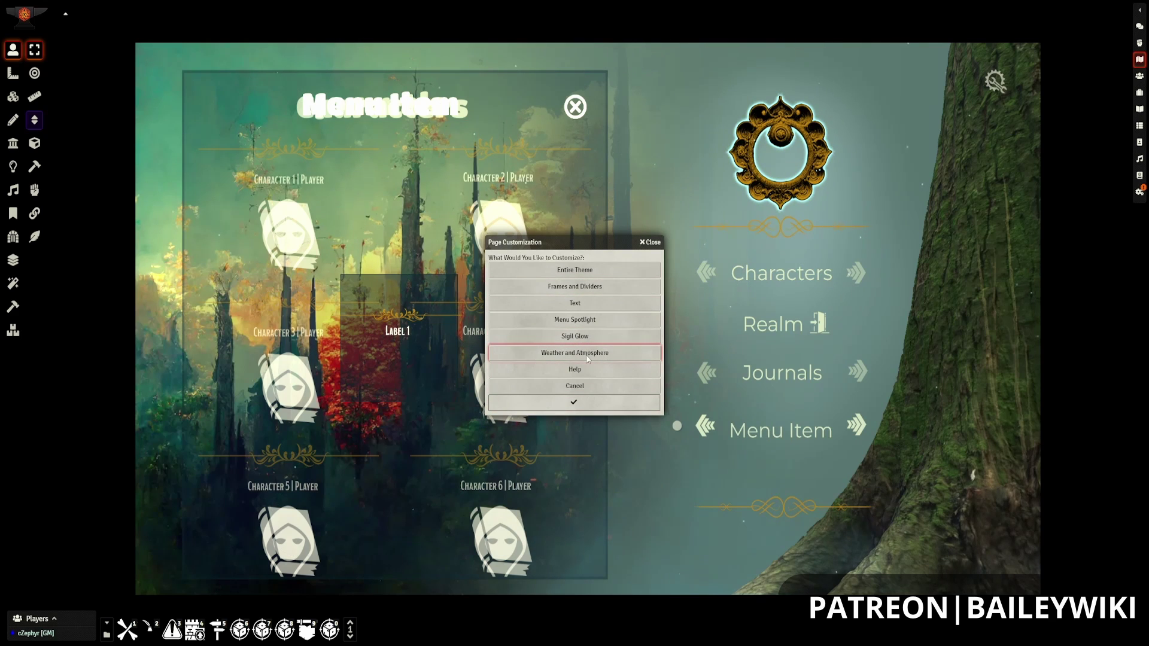
left_click(581, 336)
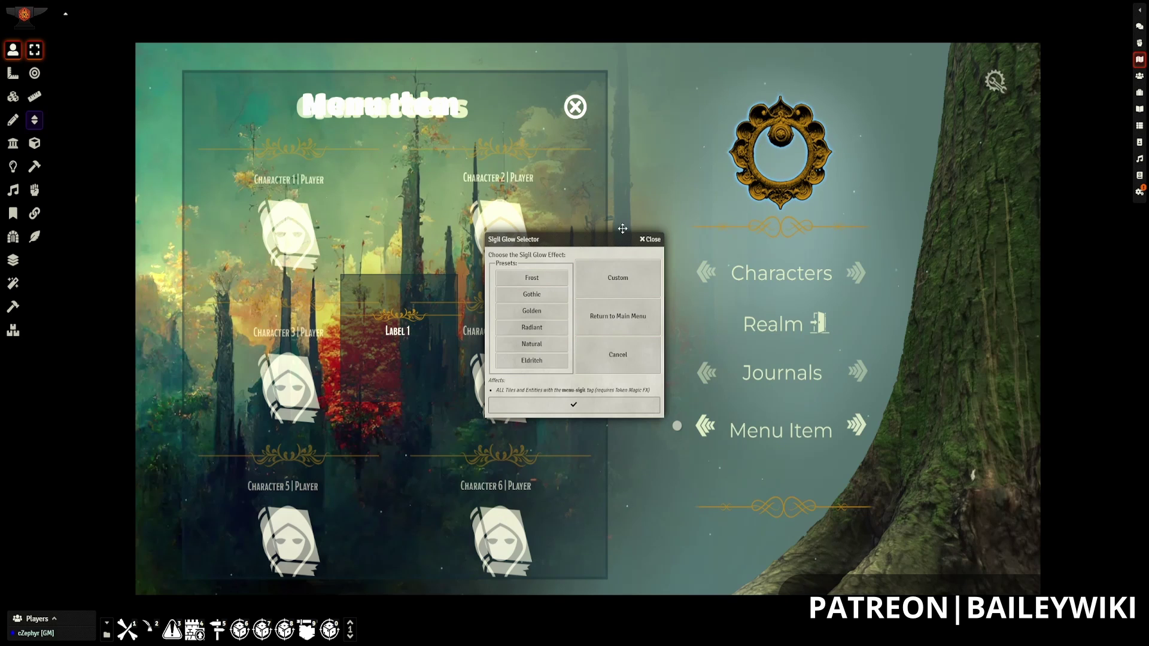
left_click(538, 311)
left_click(591, 407)
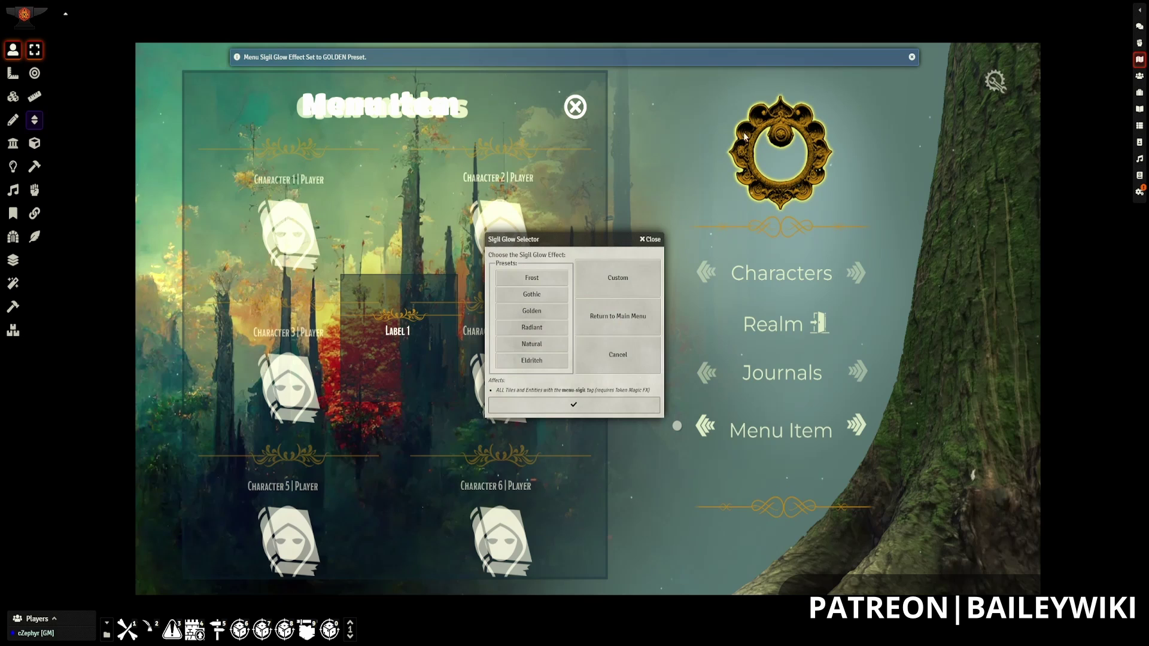
Step: Apply a custom sigil glow with red as the primary color and black as the secondary color
left_click(605, 411)
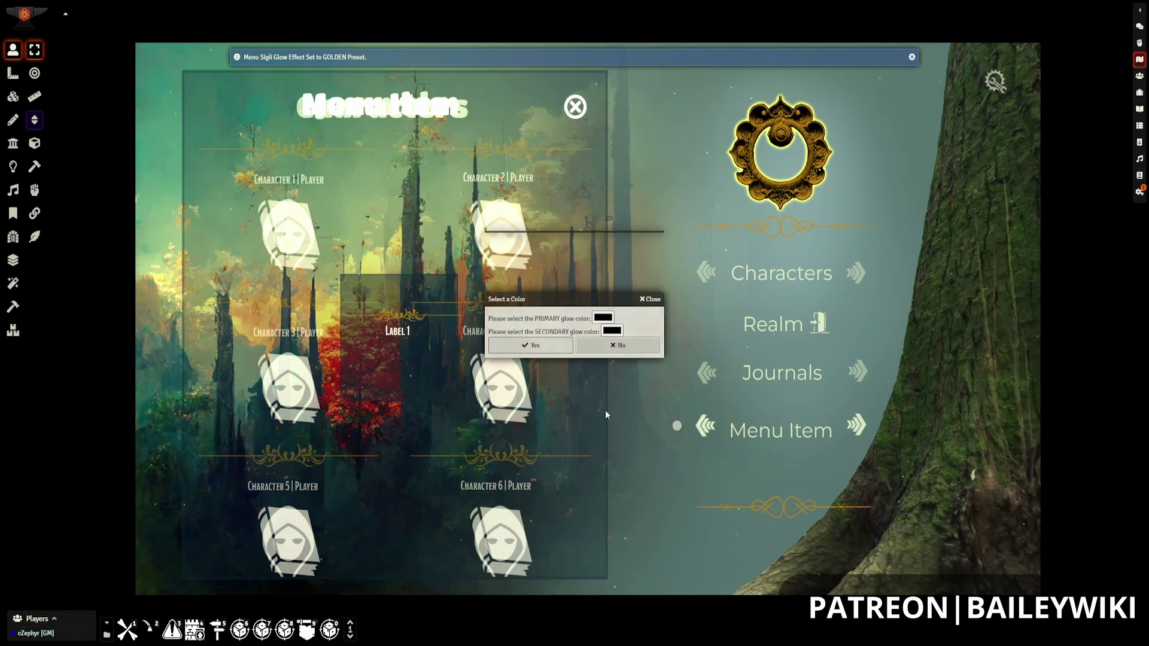
left_click(598, 318)
left_click(627, 361)
left_click(588, 318)
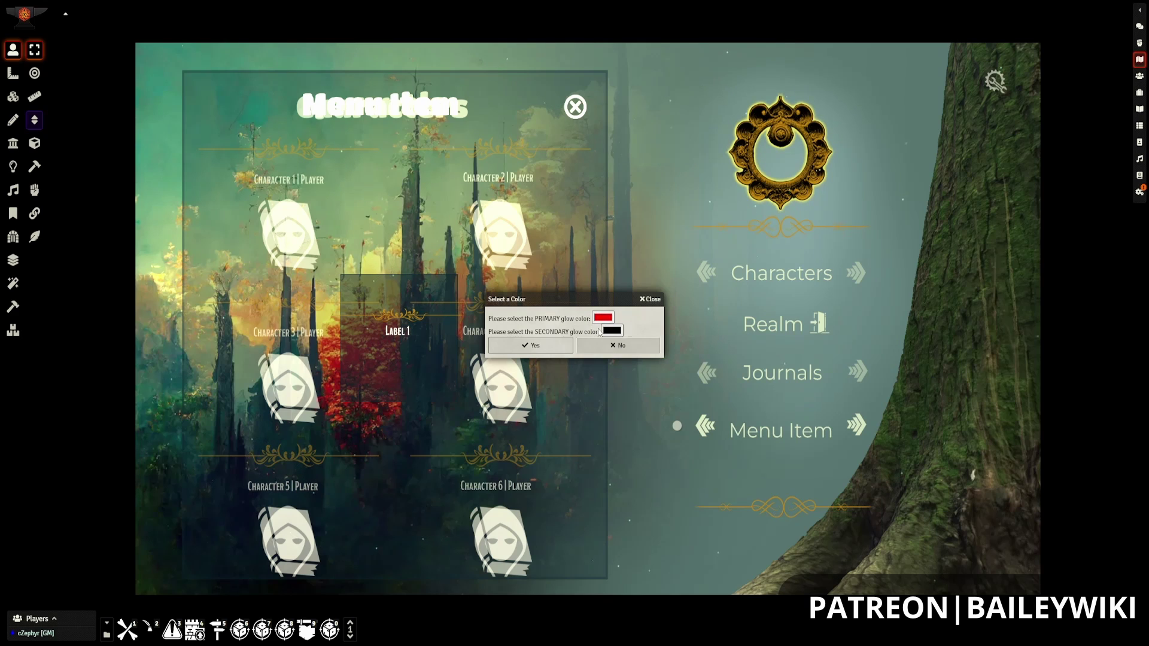
left_click(611, 330)
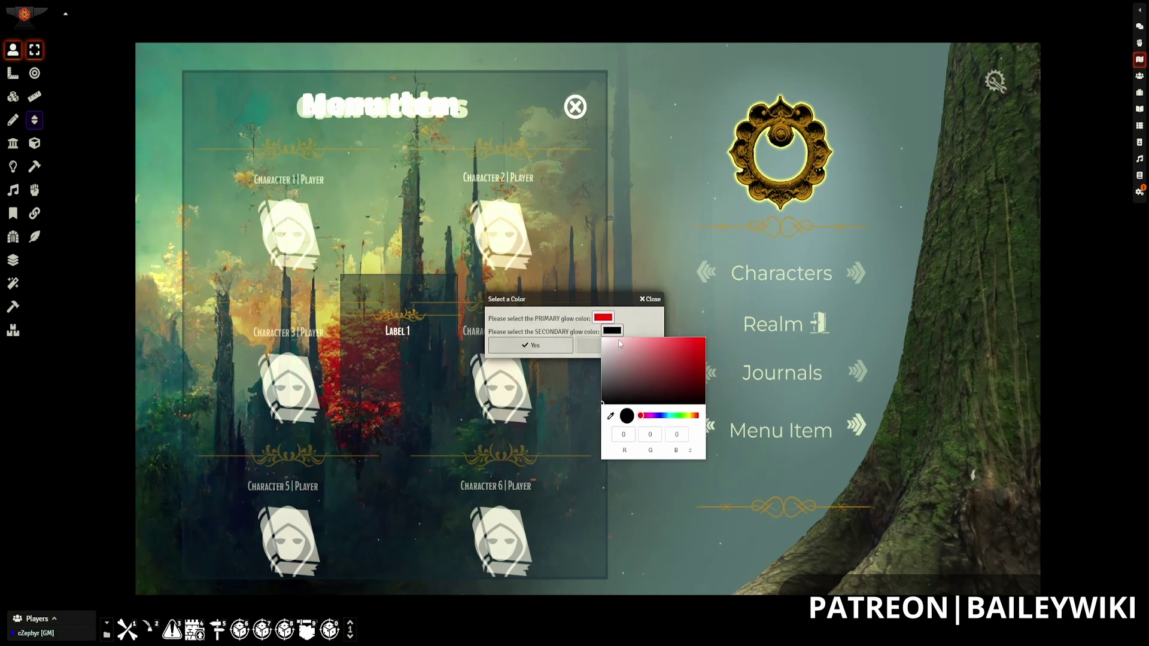
left_click(589, 401)
left_click(550, 349)
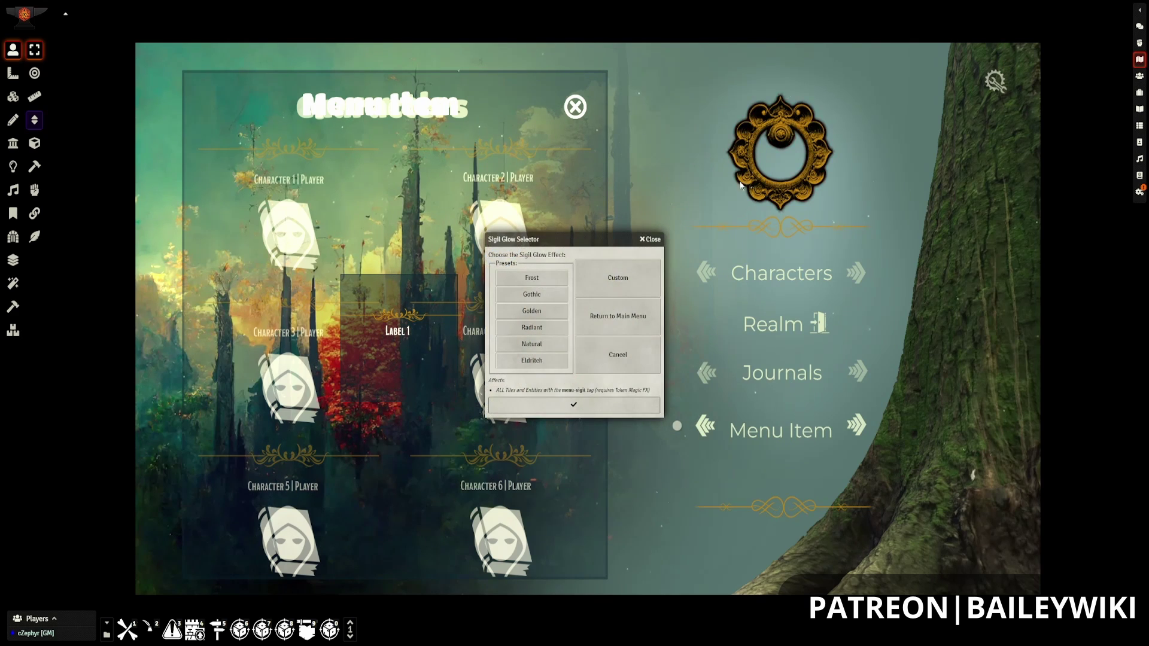
Step: View the Weather and Atmosphere presets and return to the main customization choices
left_click(644, 326)
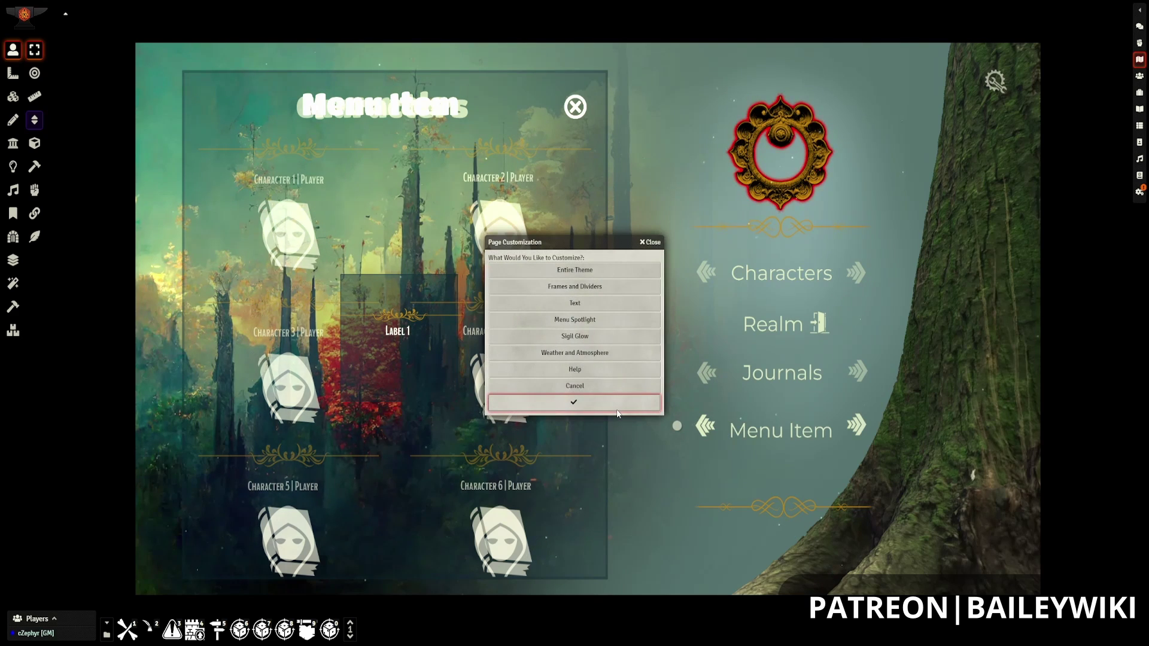
left_click(603, 353)
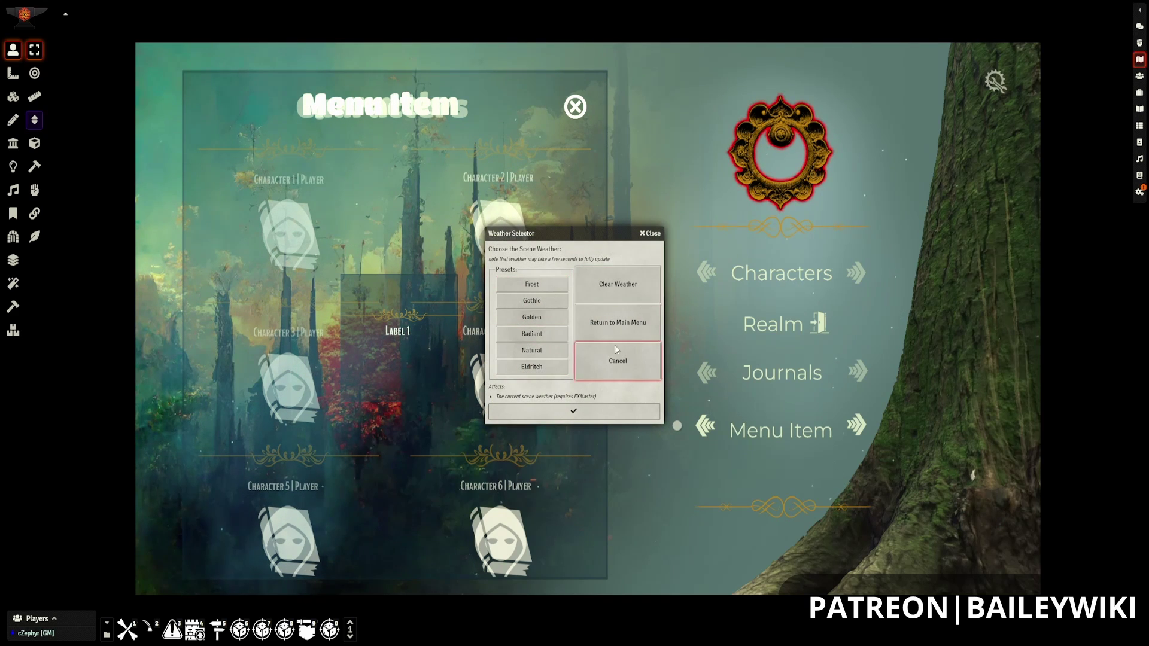
left_click(610, 409)
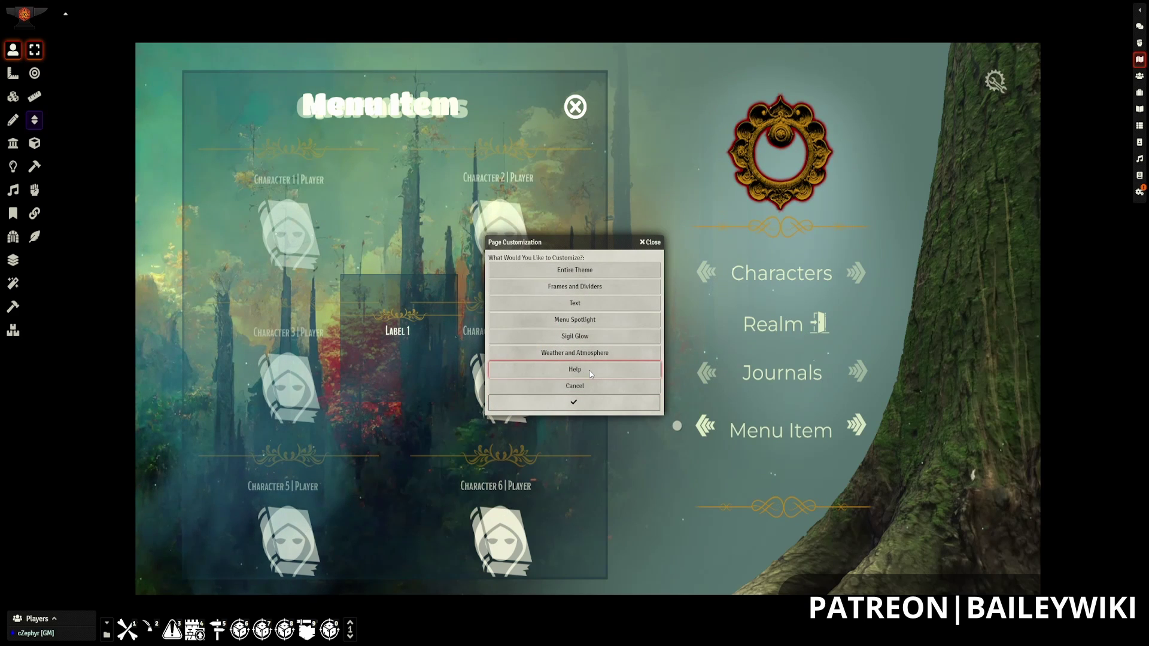
Step: Read the configuration tool's ReadMe on its main menu and the Entire Theme options, and close it
left_click(583, 404)
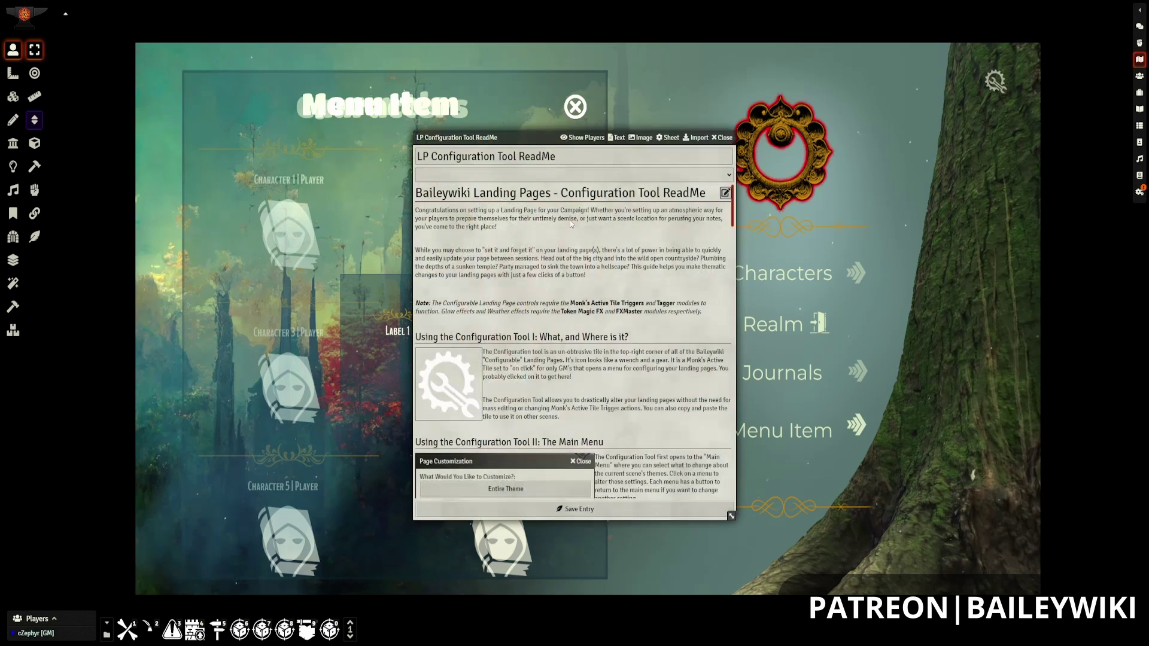
scroll(557, 245, "down", 3)
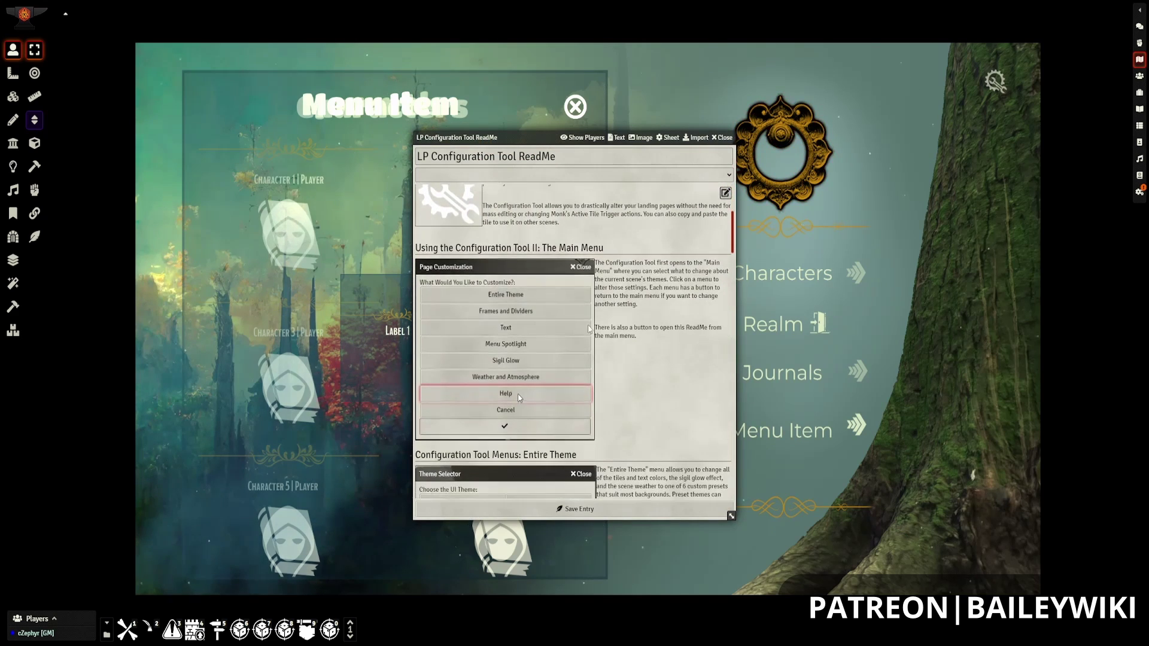
scroll(612, 361, "down", 2)
scroll(613, 362, "up", 3)
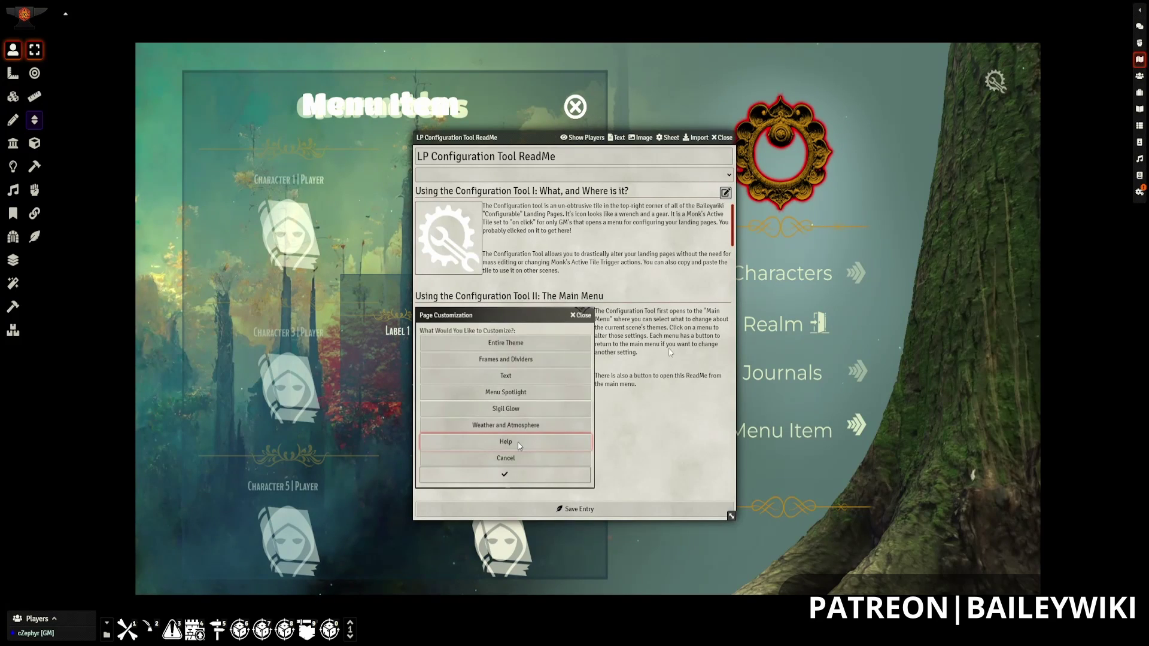
scroll(671, 347, "down", 1)
scroll(666, 363, "down", 1)
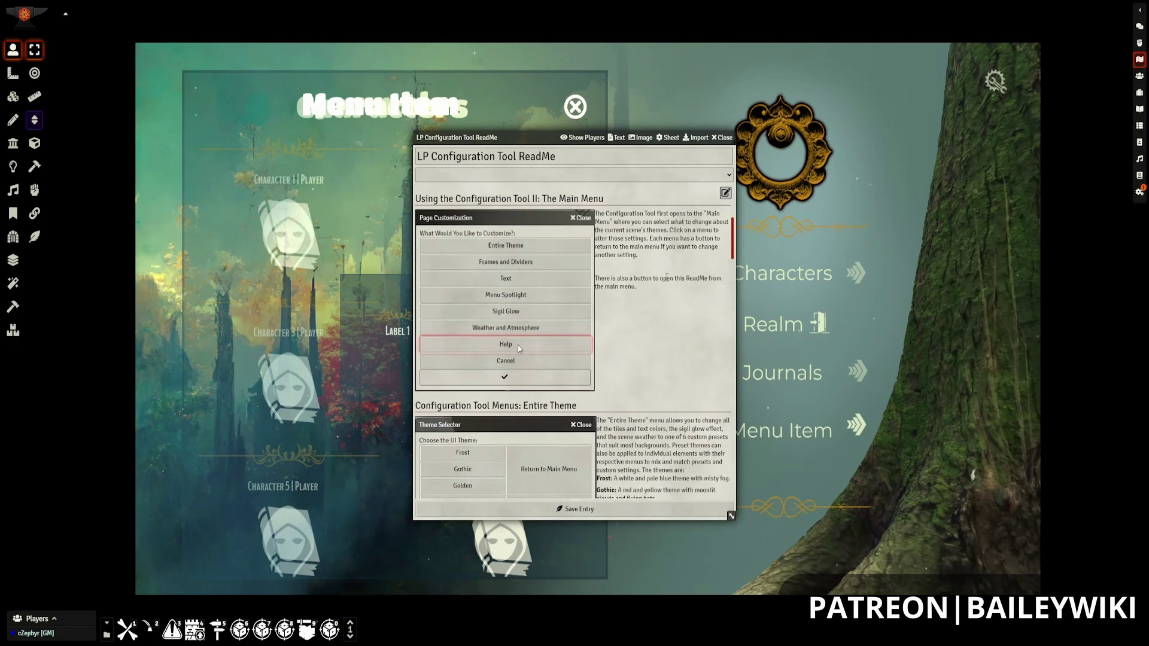
scroll(572, 316, "down", 4)
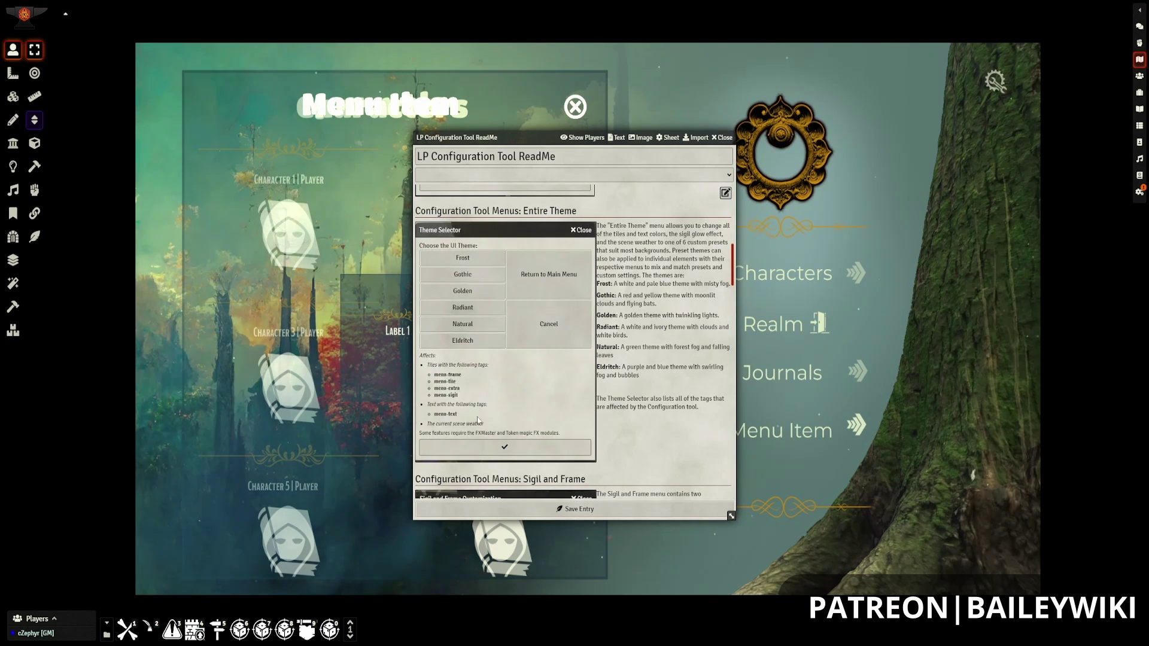
scroll(494, 415, "down", 1)
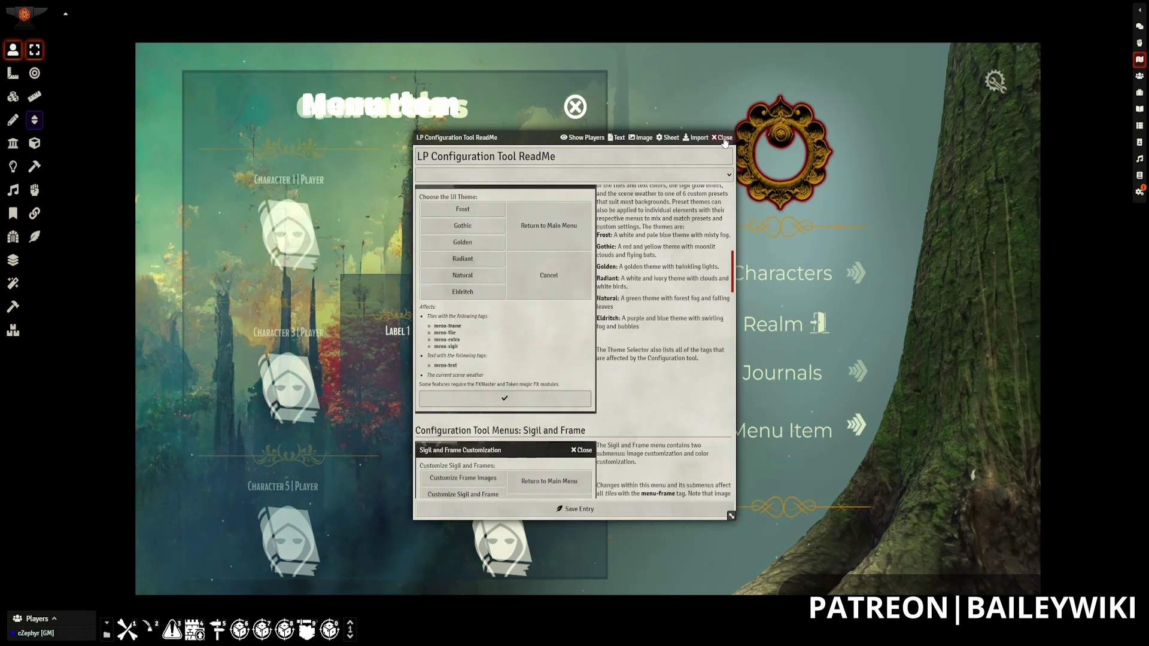
key("Escape")
Step: Inspect the tags on the divider tile below the sigil and the one above Character 6
left_click(12, 98)
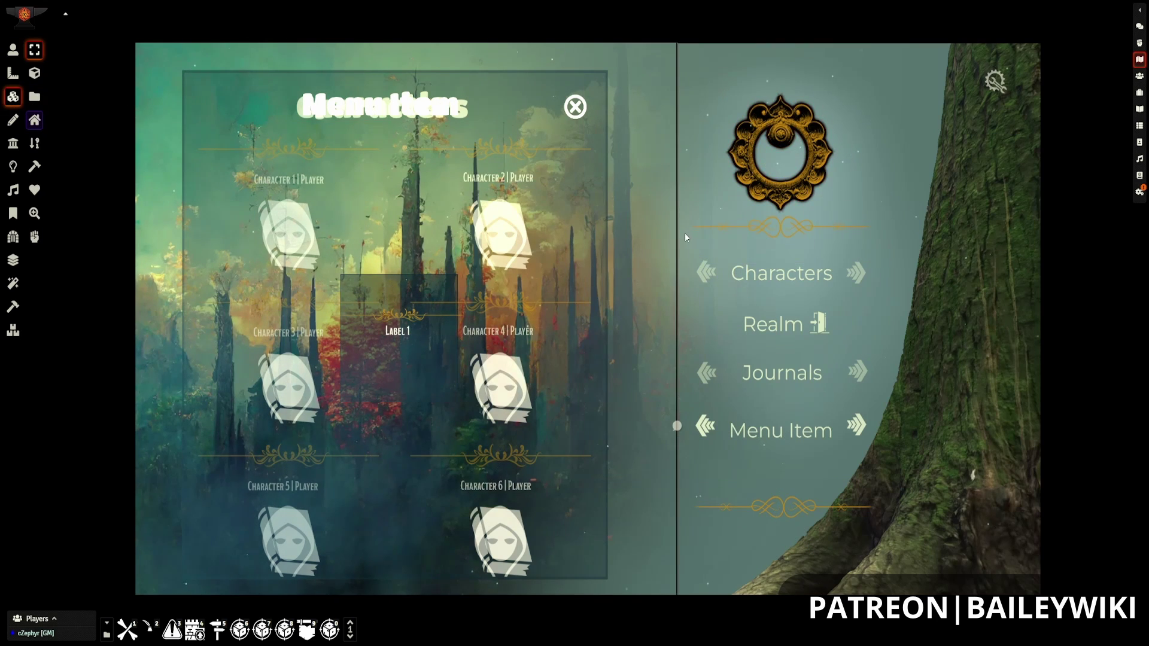
double_click(675, 236)
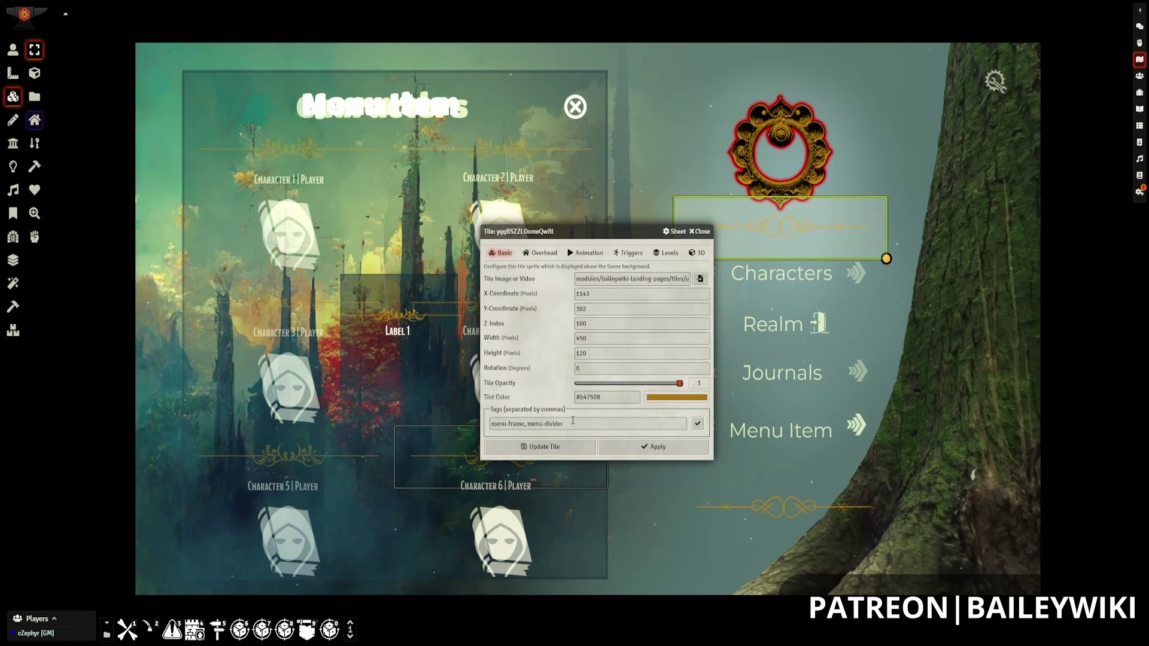
key("Escape")
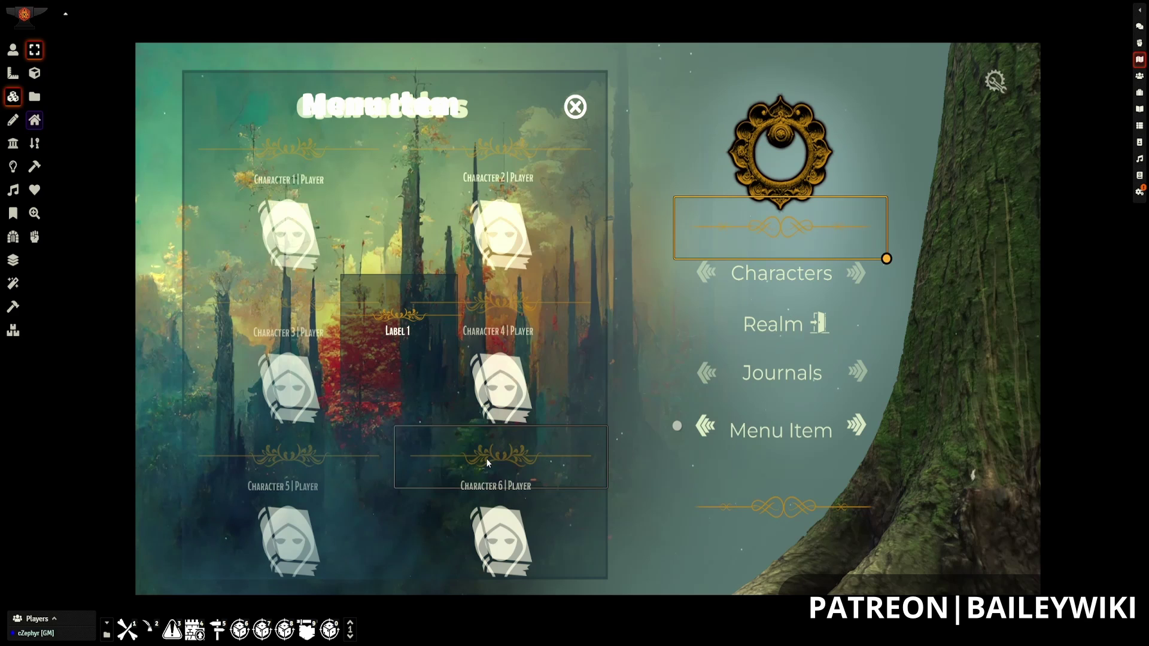
double_click(488, 463)
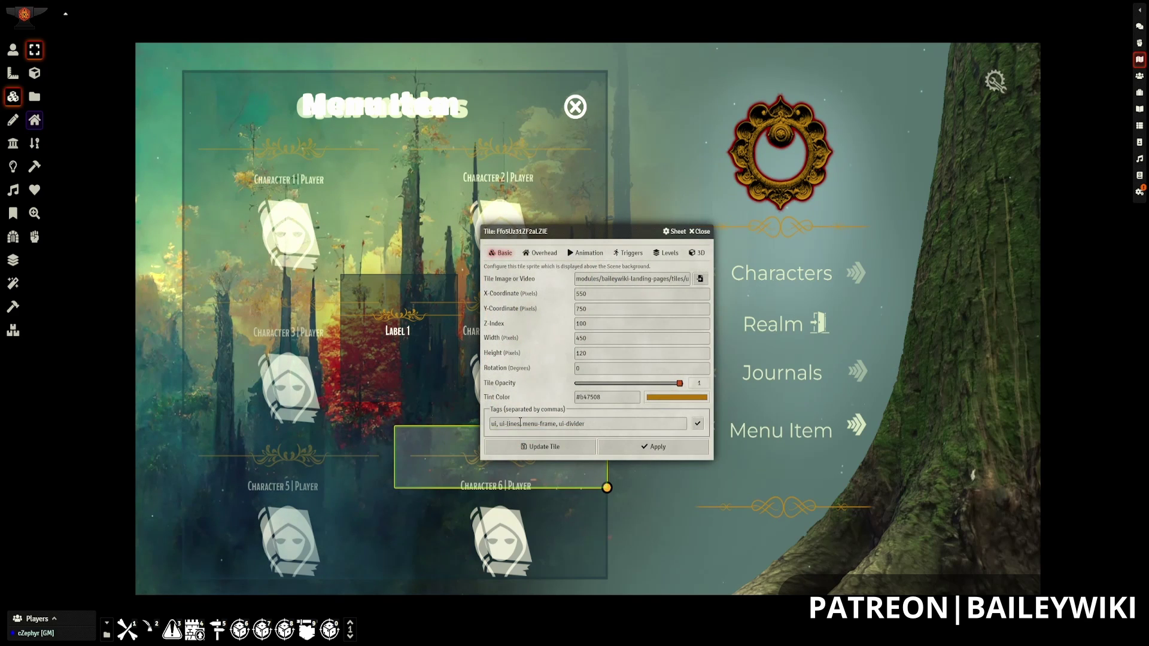
left_click(696, 232)
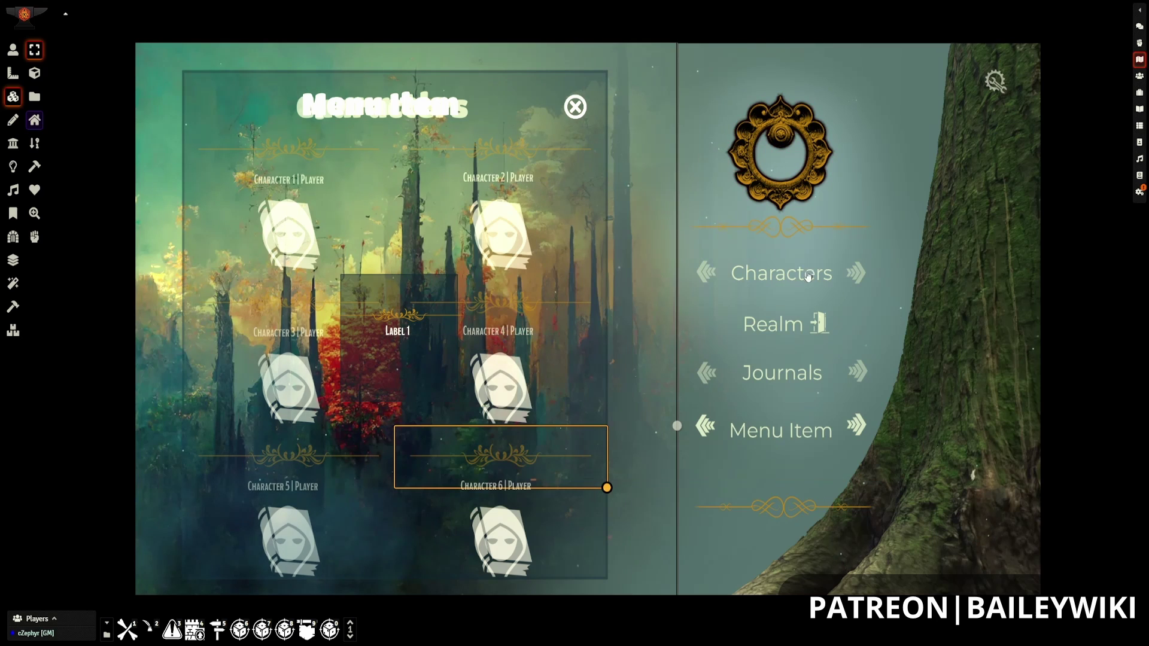
Step: Apply the Gothic preset to the landing page's entire theme and leave the theme selector
left_click(994, 81)
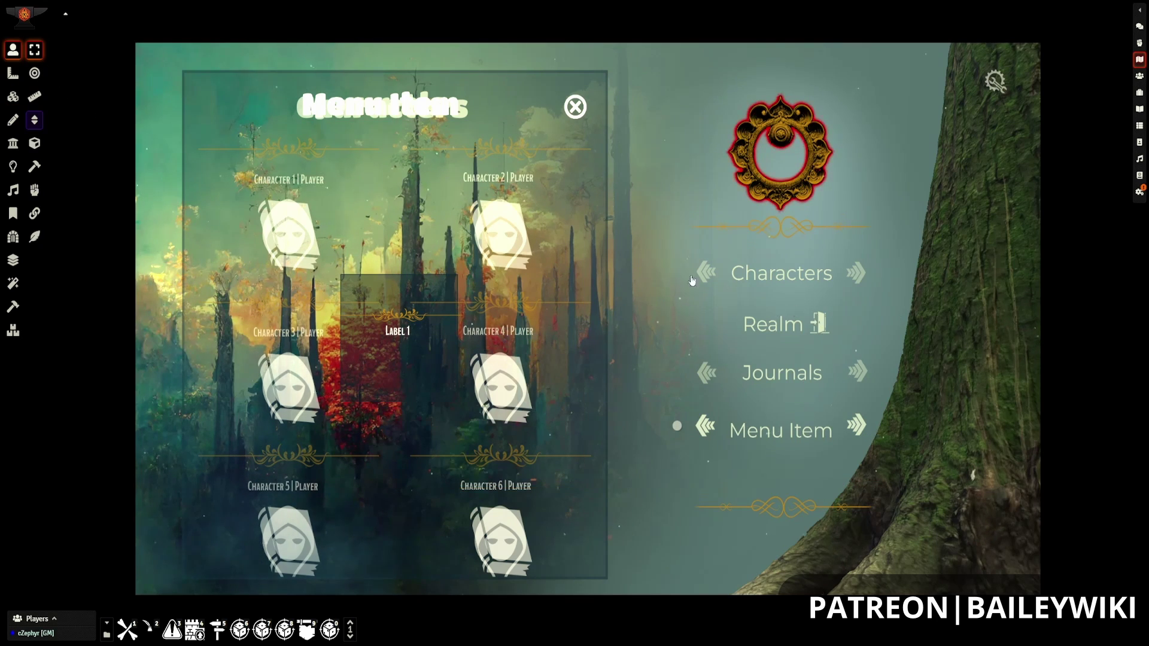
left_click(996, 82)
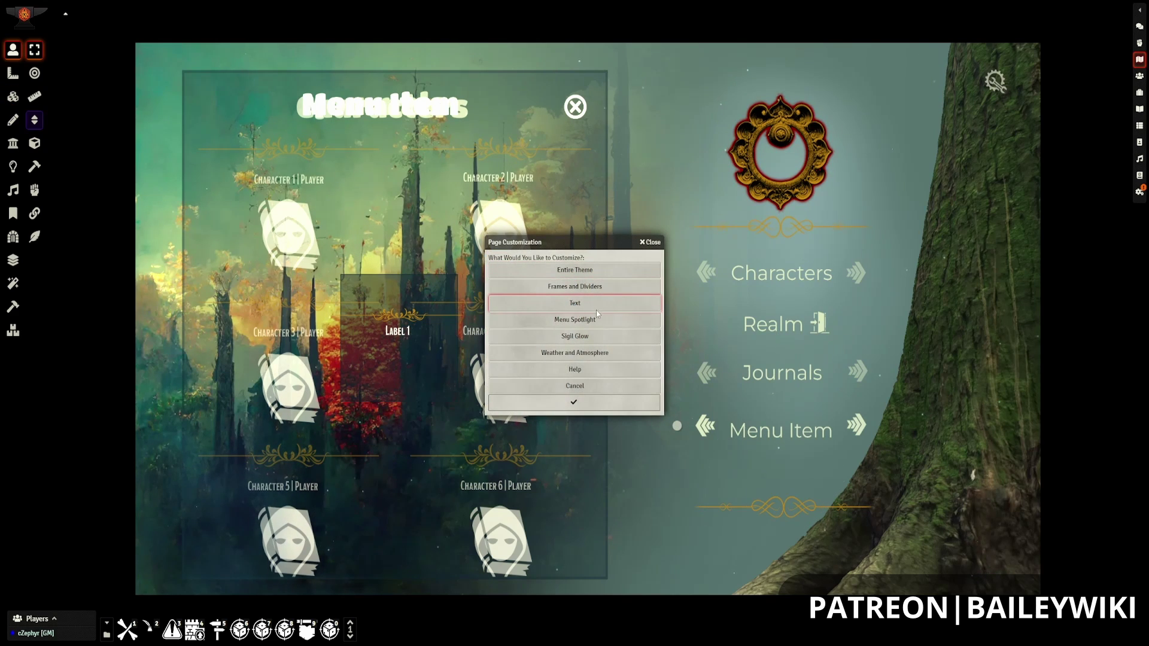
left_click(575, 270)
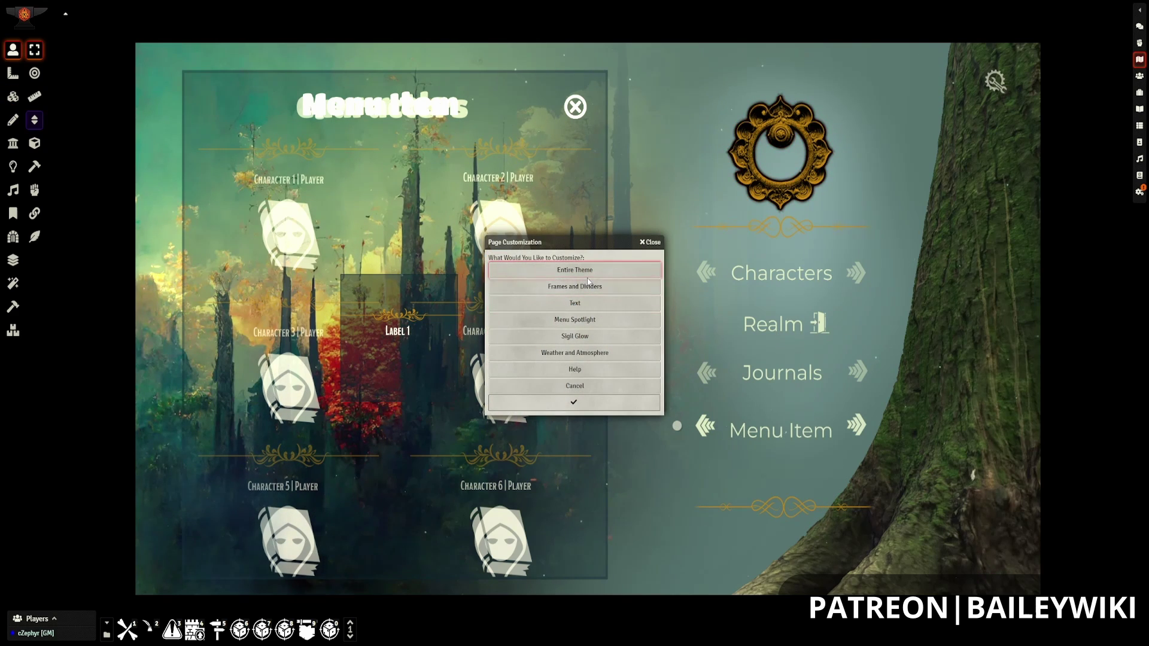
left_click(590, 403)
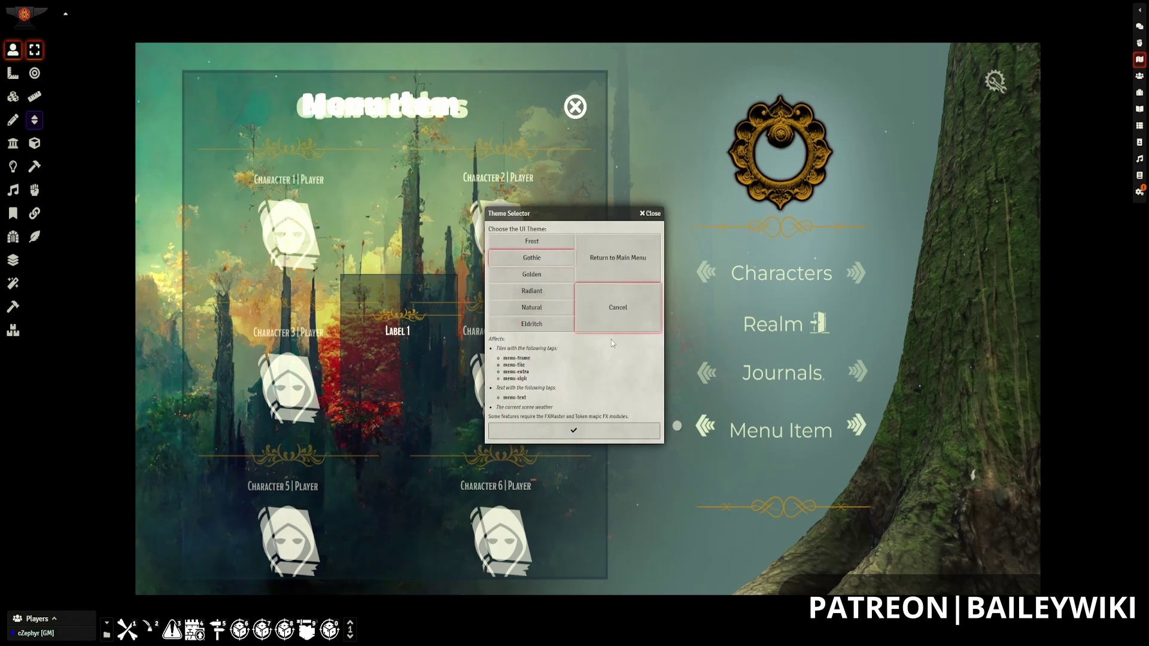
left_click(610, 426)
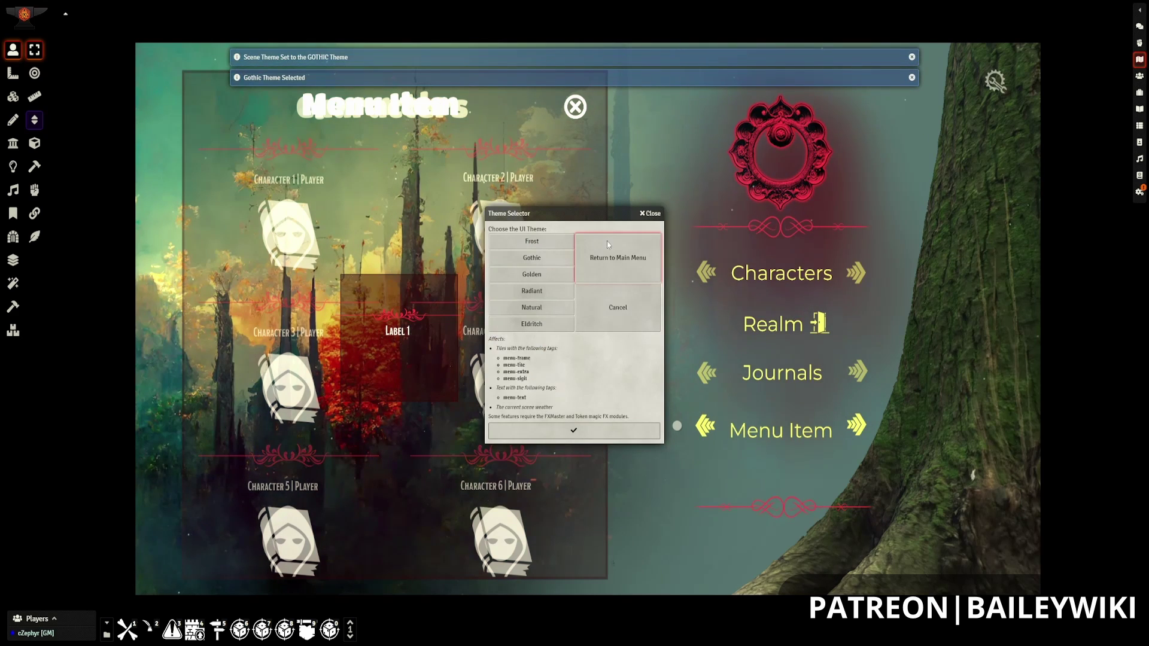
left_click(626, 300)
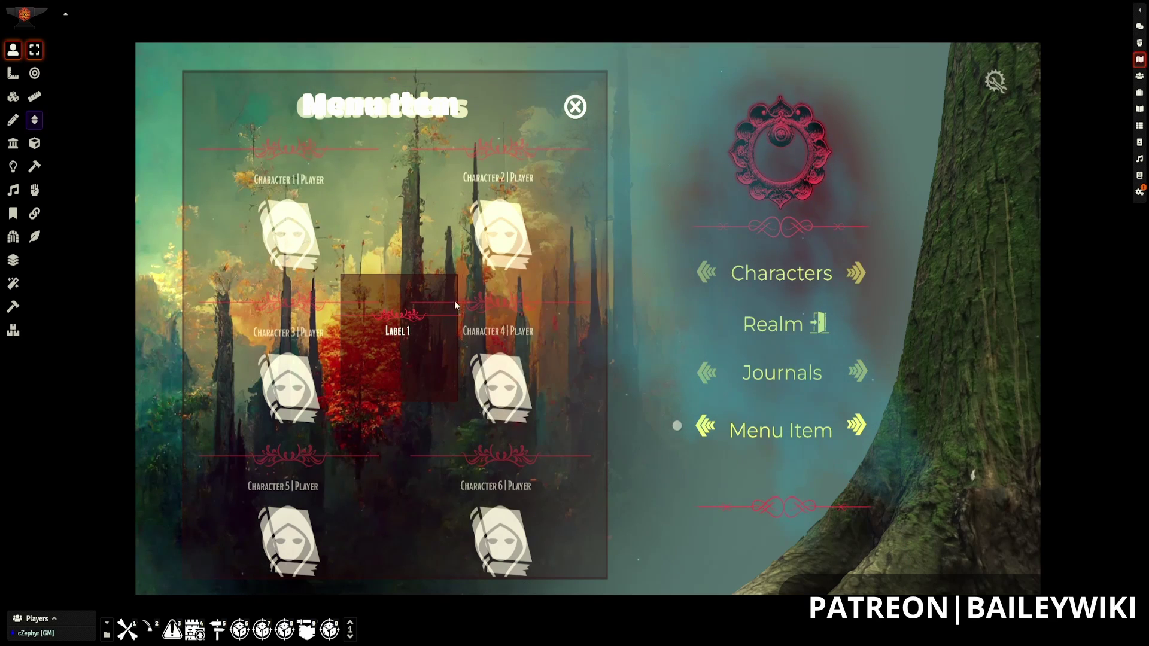
Step: Shift the fade tile down to reach the background tile, and replace the background image with background-hellscape-01.webp
left_click(17, 101)
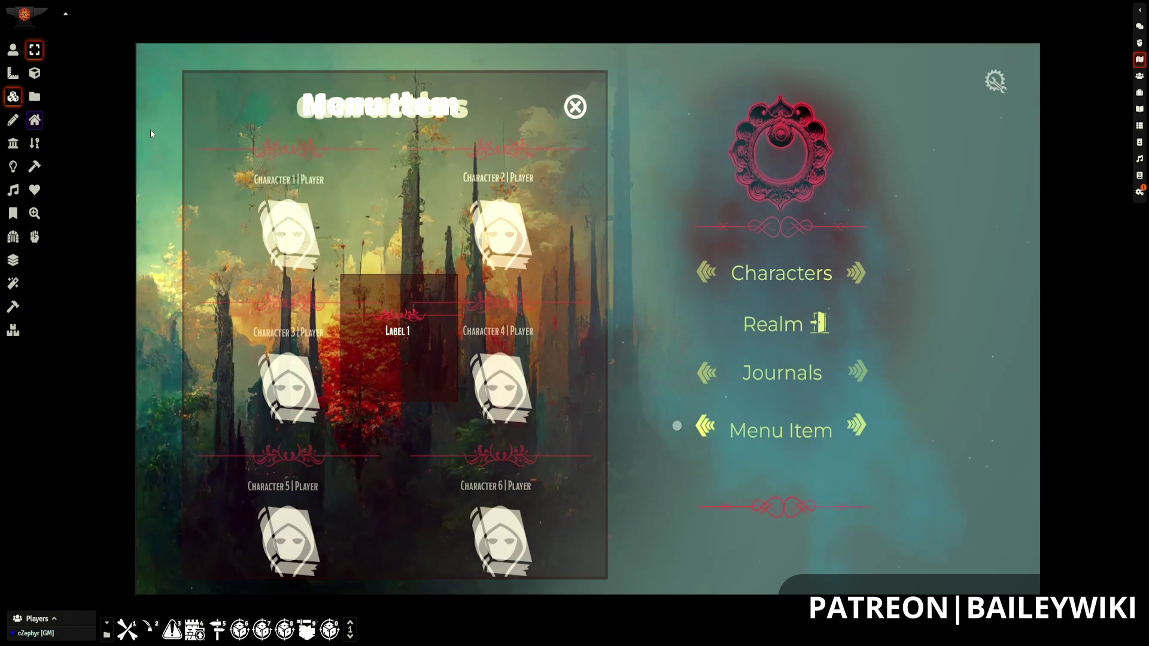
left_click_drag(150, 132, 148, 207)
double_click(148, 60)
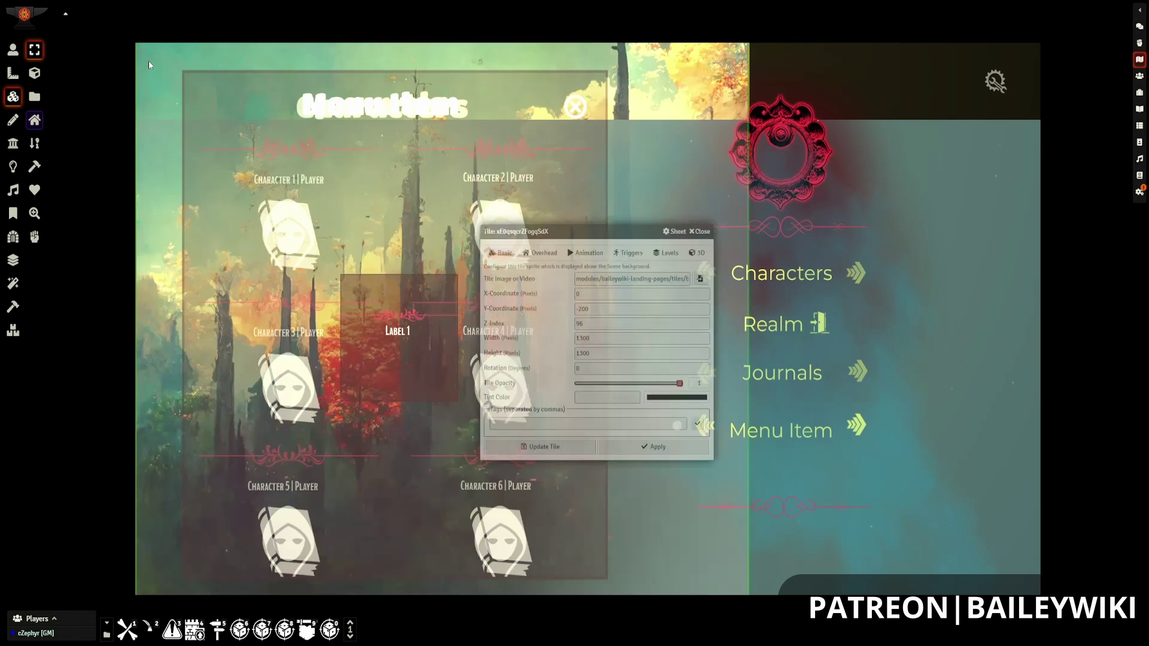
left_click(700, 279)
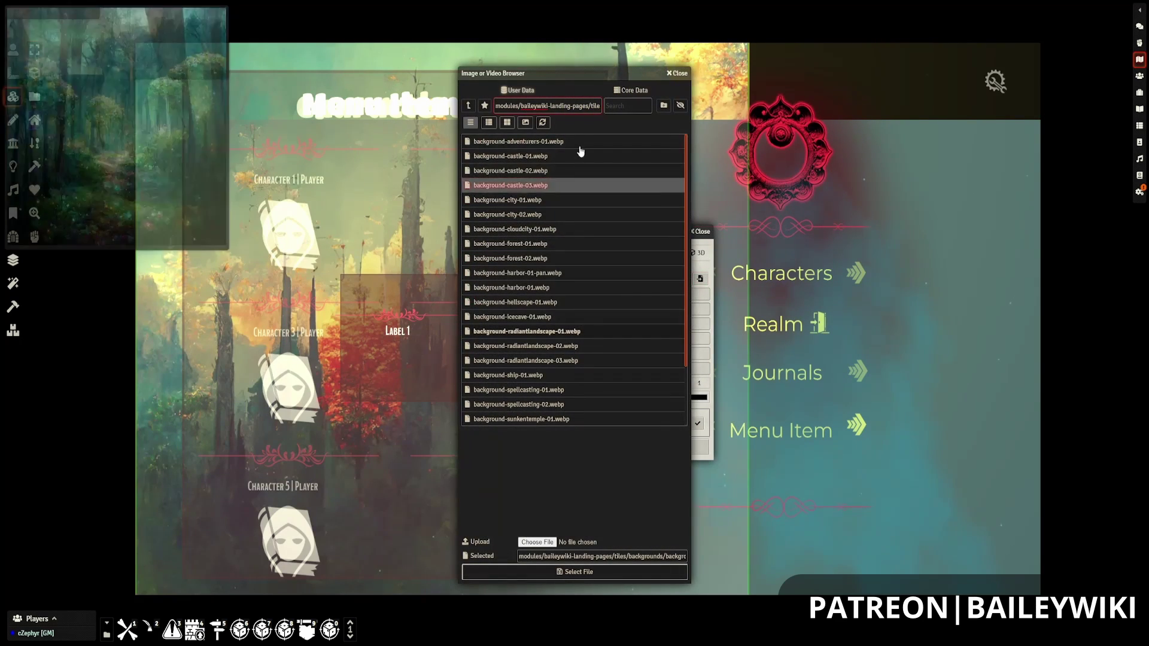
left_click(507, 123)
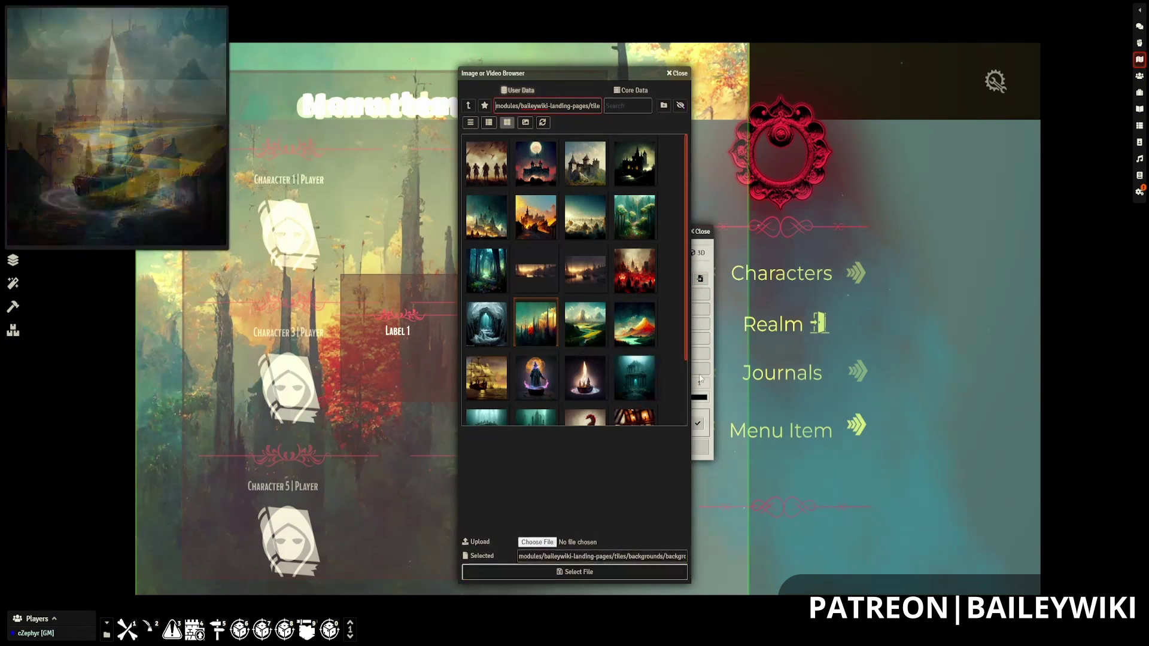
left_click(642, 281)
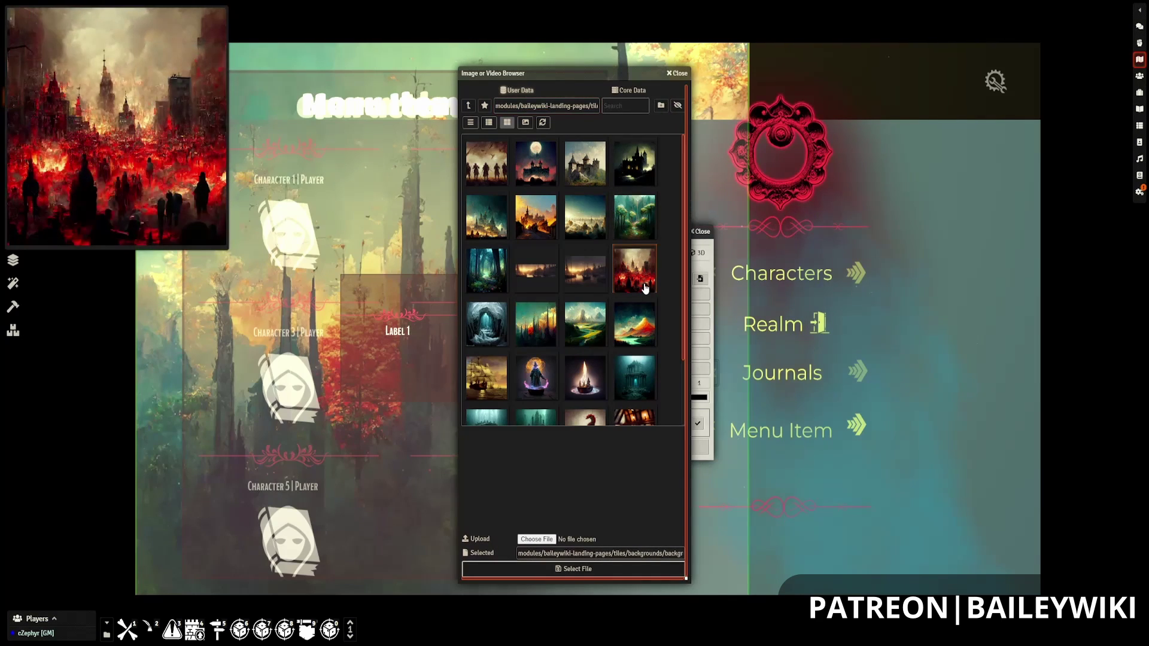
left_click(622, 573)
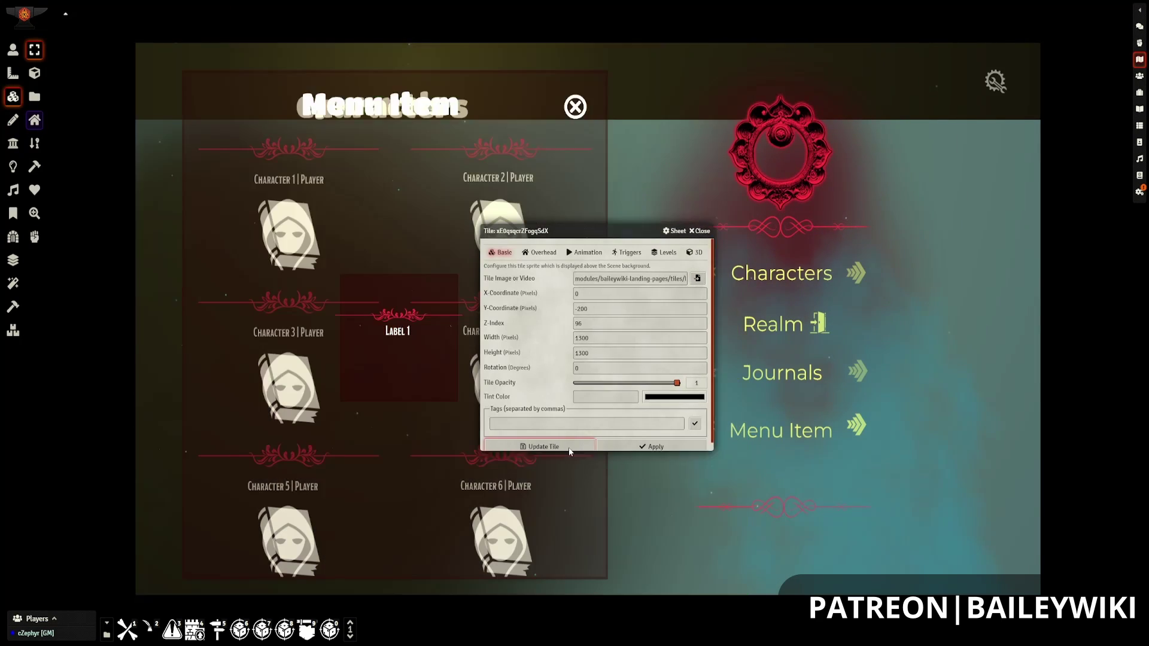
left_click(569, 447)
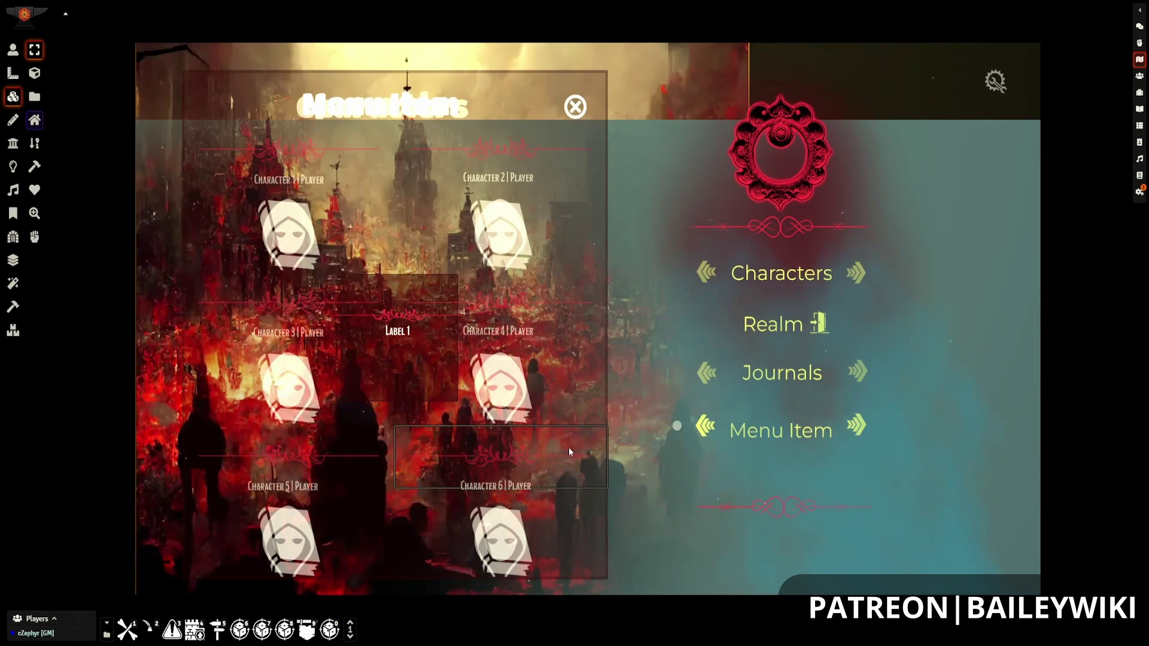
Step: Move the fade tile back up over the whole page and set its tint color to #210d0d
left_click(149, 89)
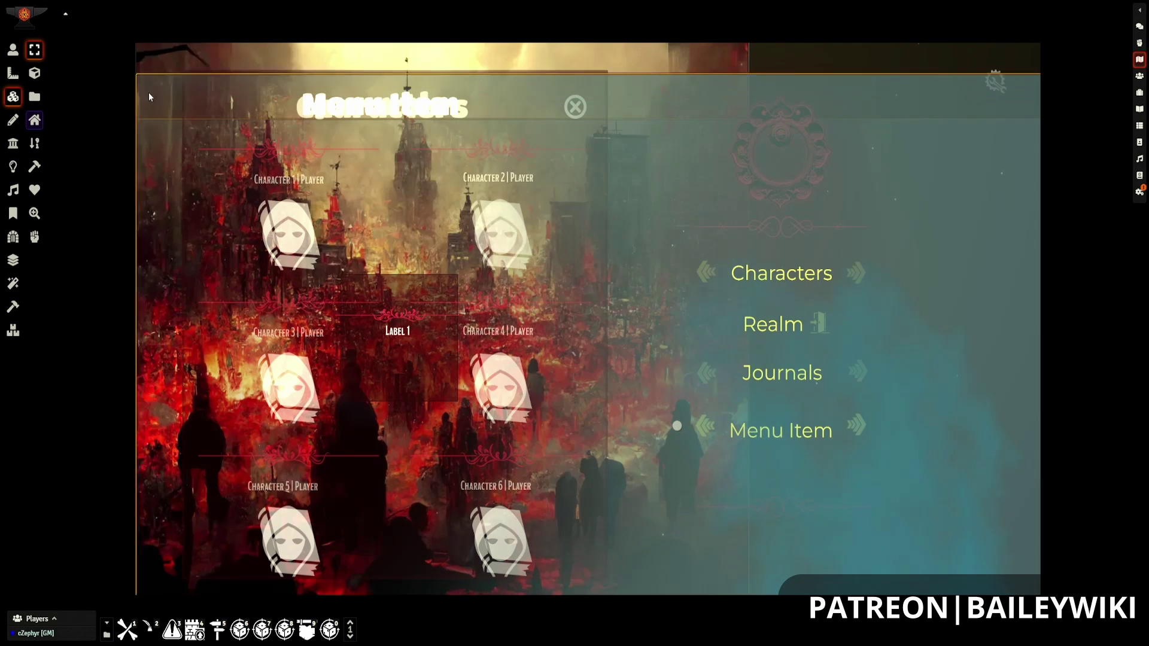
left_click(146, 69)
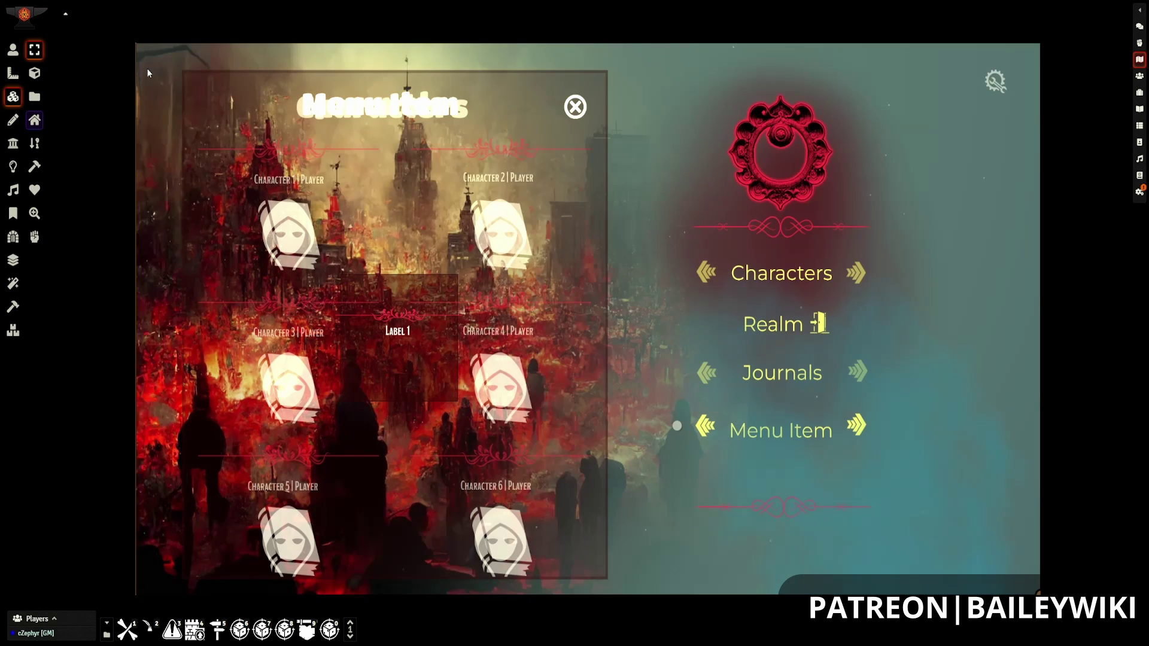
double_click(974, 560)
left_click(678, 397)
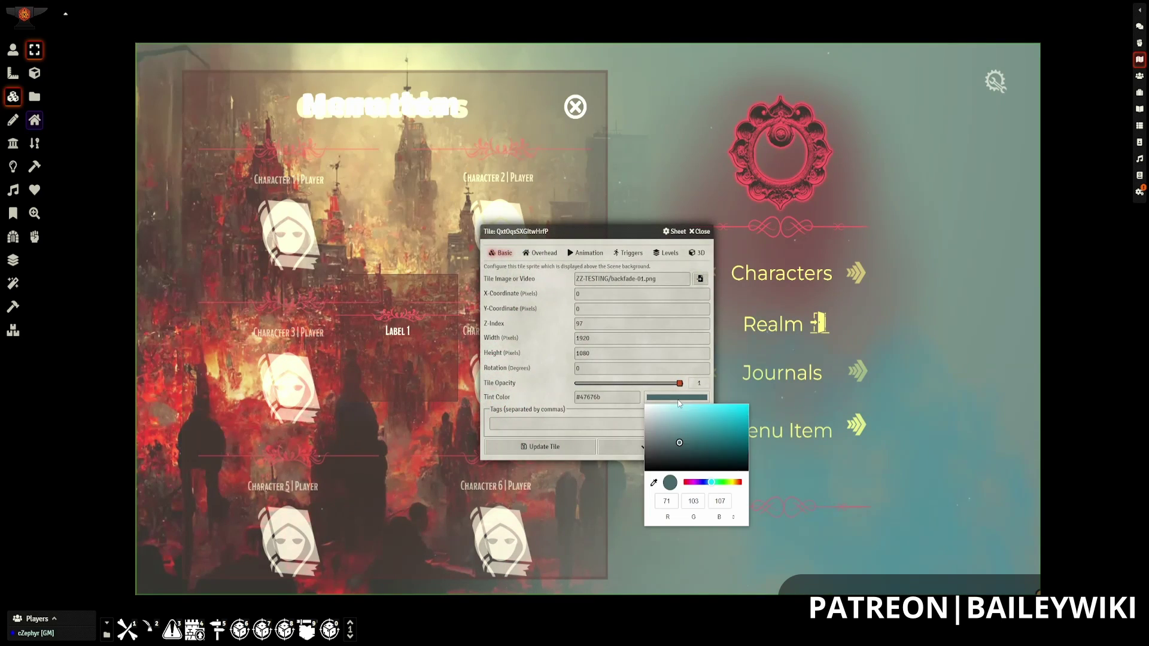
left_click(684, 483)
left_click(721, 454)
left_click(632, 426)
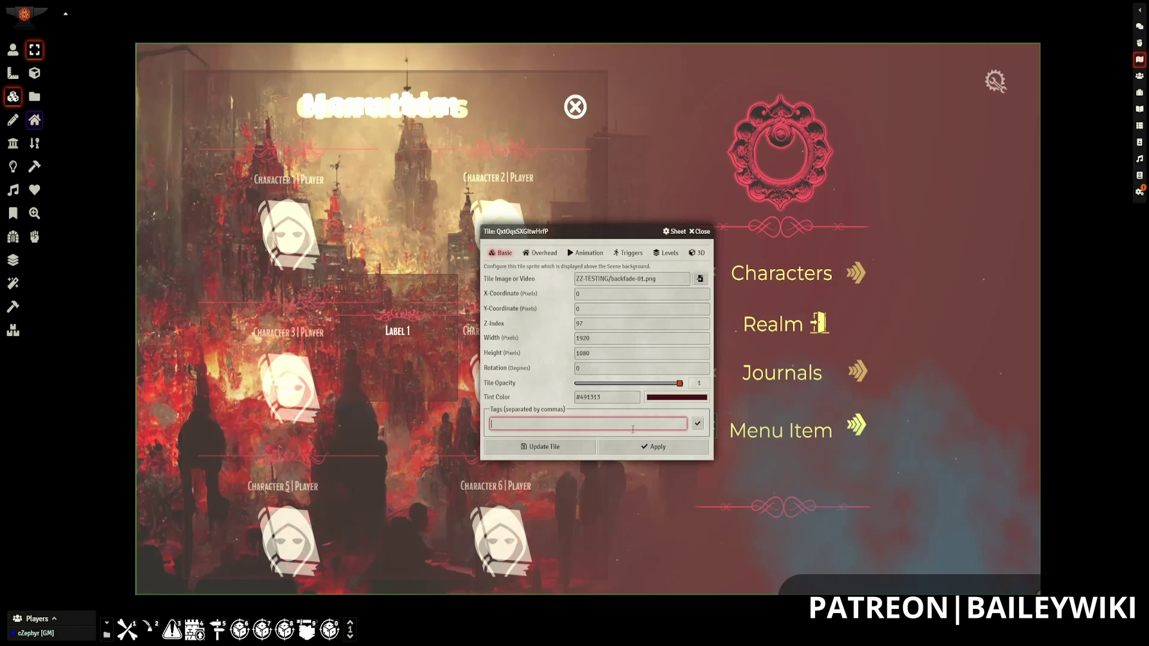
left_click(693, 399)
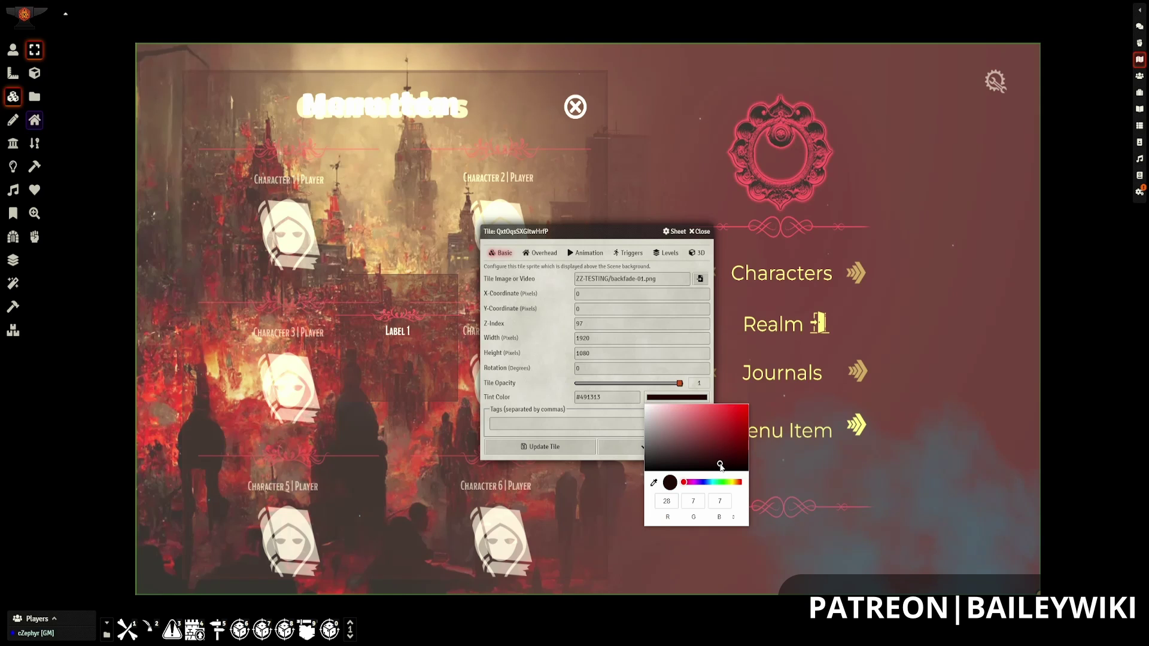
left_click(608, 404)
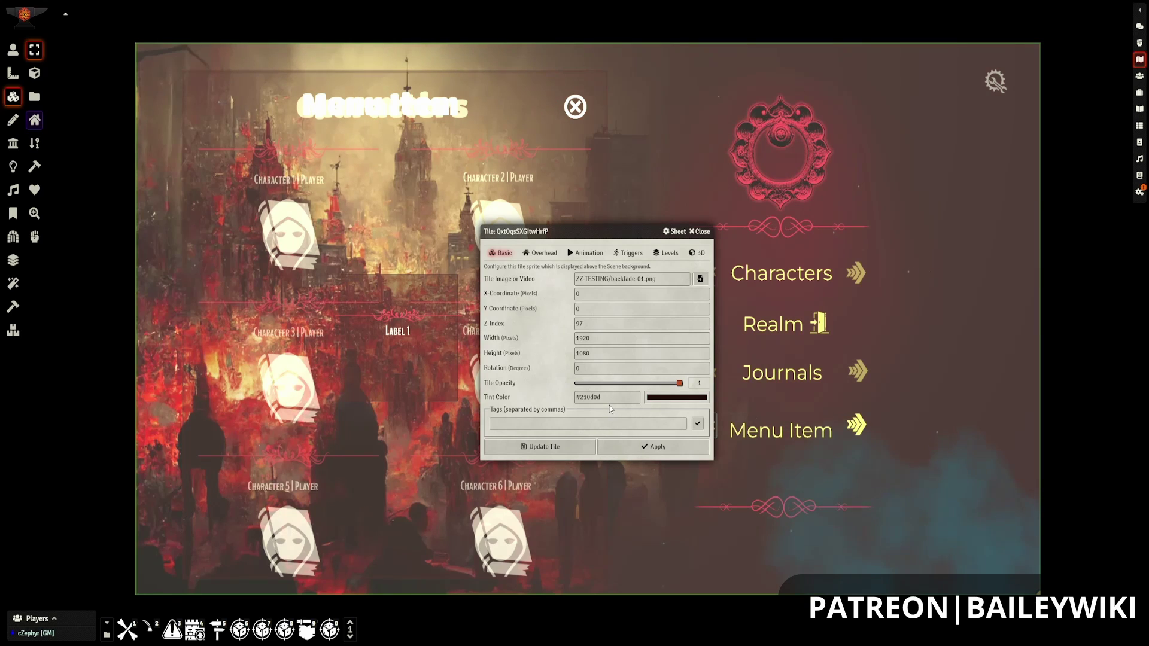
left_click(541, 447)
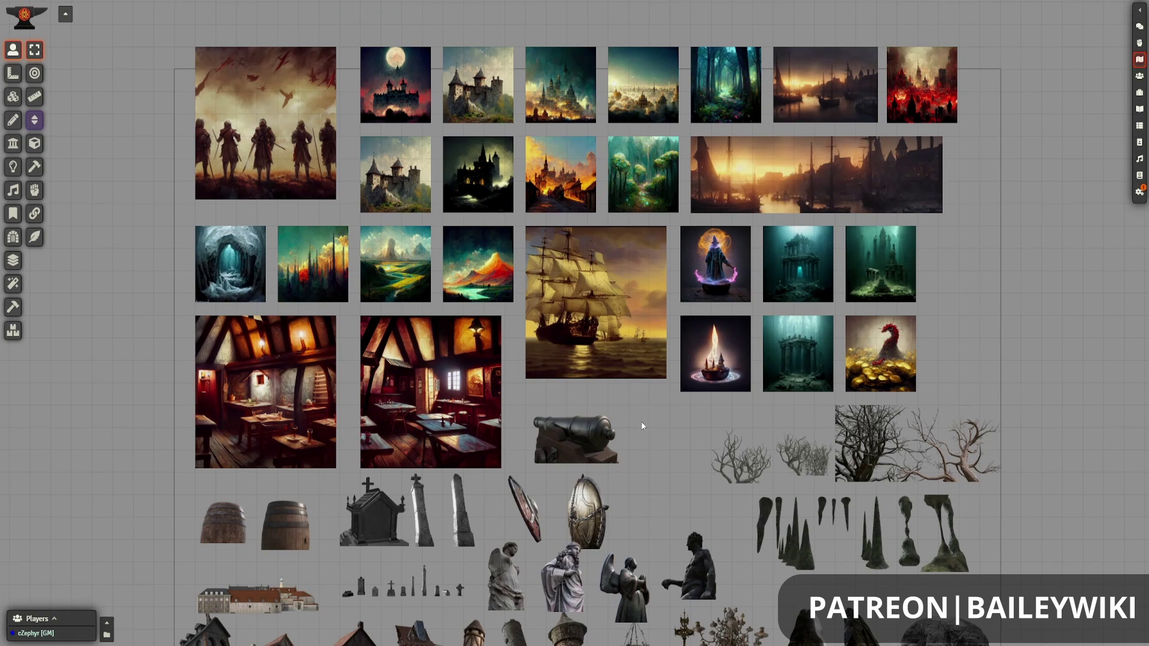
Step: Look over the background images and prop tiles laid out on the asset overview scene
left_click_drag(676, 484, 648, 376)
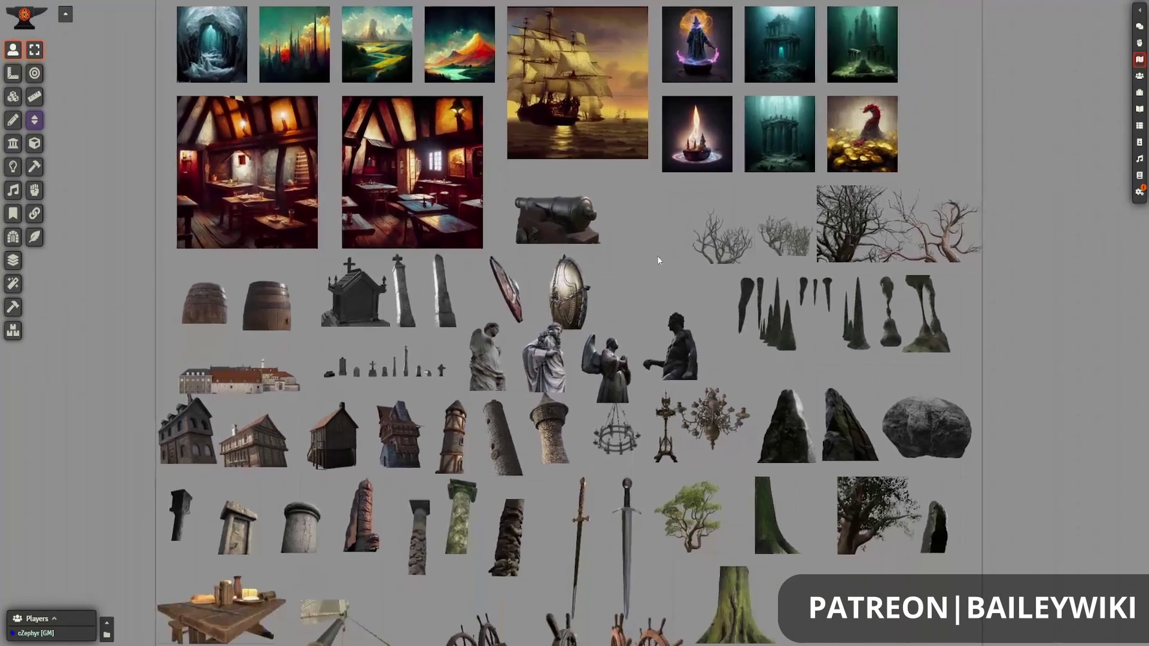
scroll(658, 256, "down", 3)
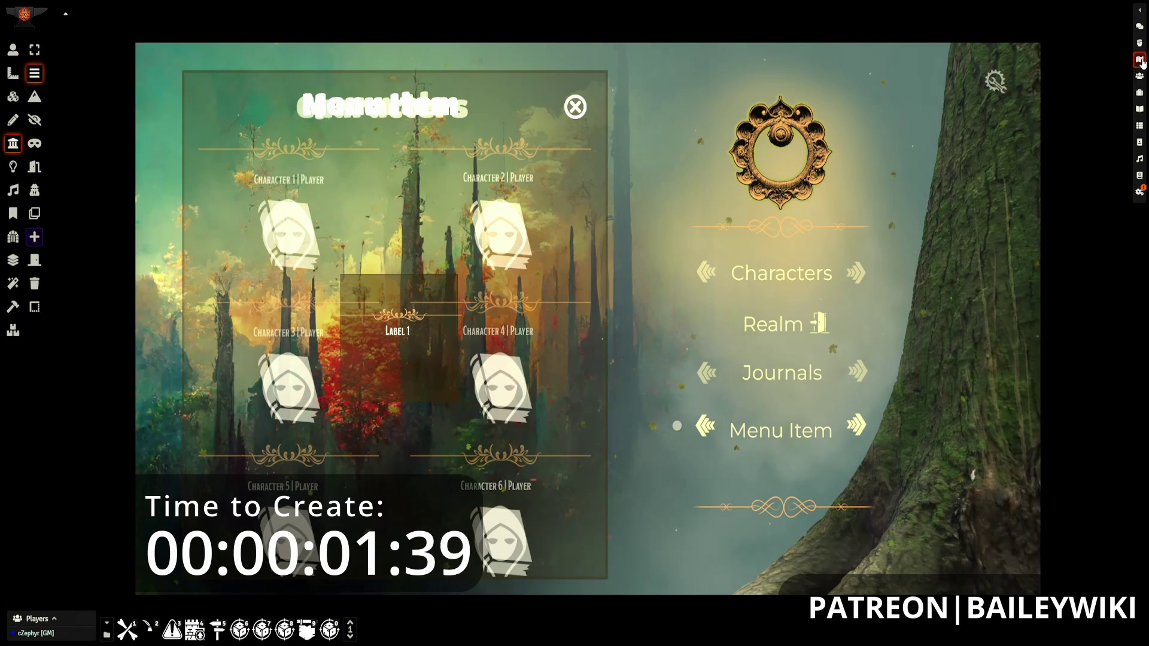
Step: Duplicate the Blank - Simple scene from the V9 configurable landing pages folder
left_click(1140, 60)
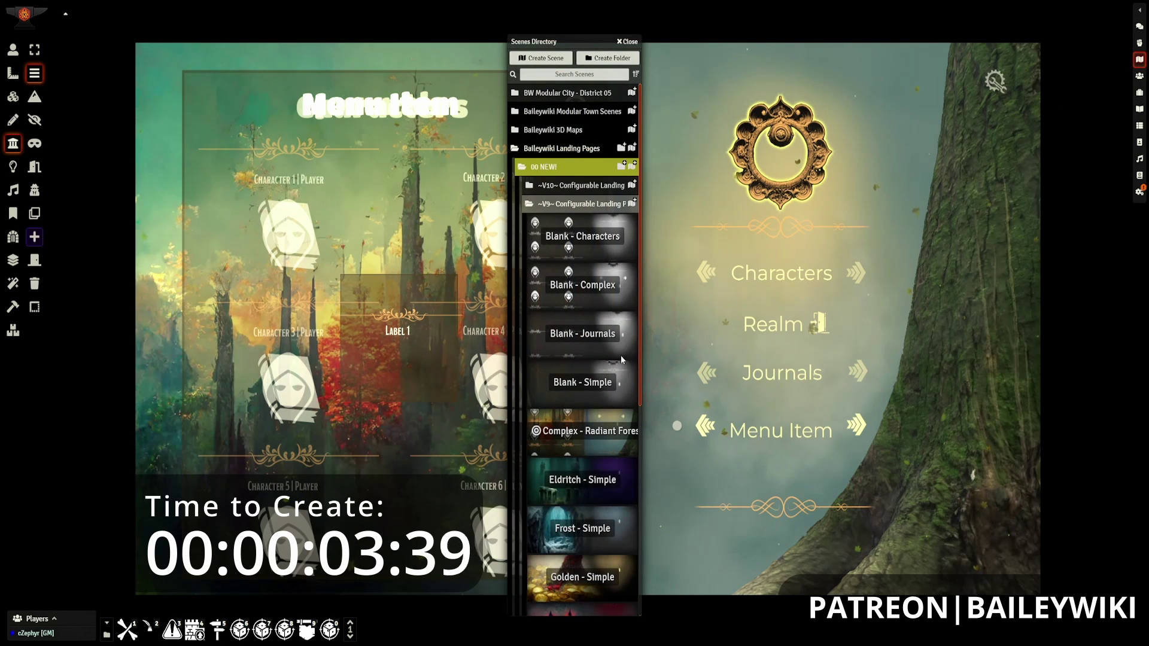
right_click(618, 367)
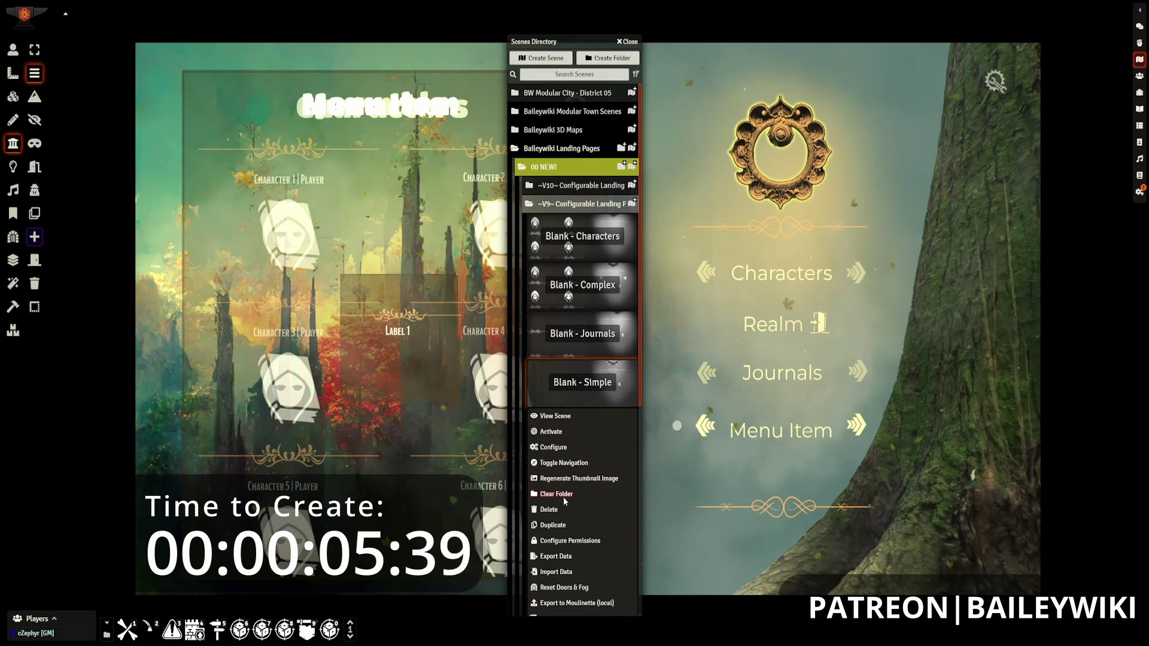
left_click(554, 526)
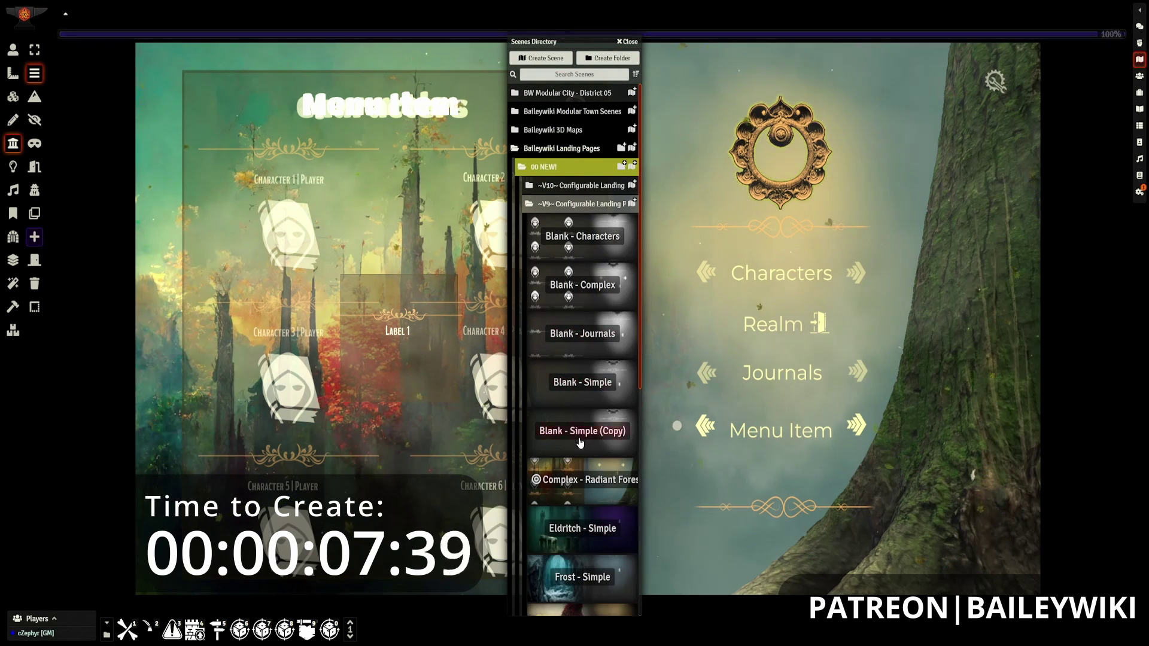
Step: Create a scene folder named Landing Page Demo and move the Blank - Simple copy into it
left_click(610, 58)
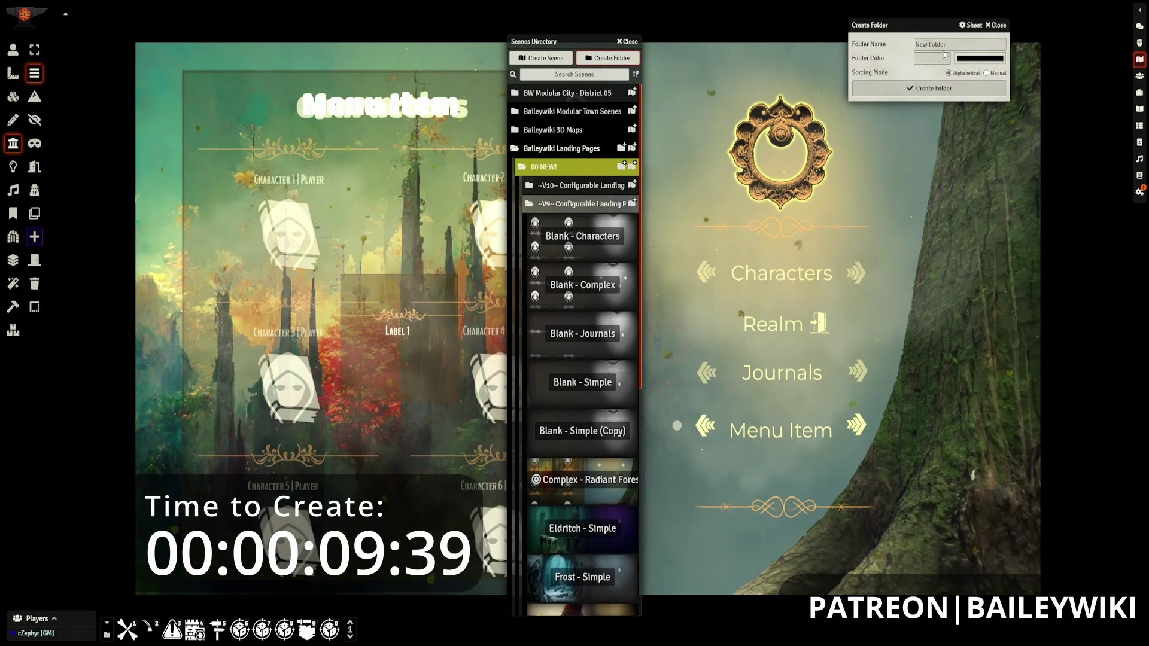
left_click(959, 39)
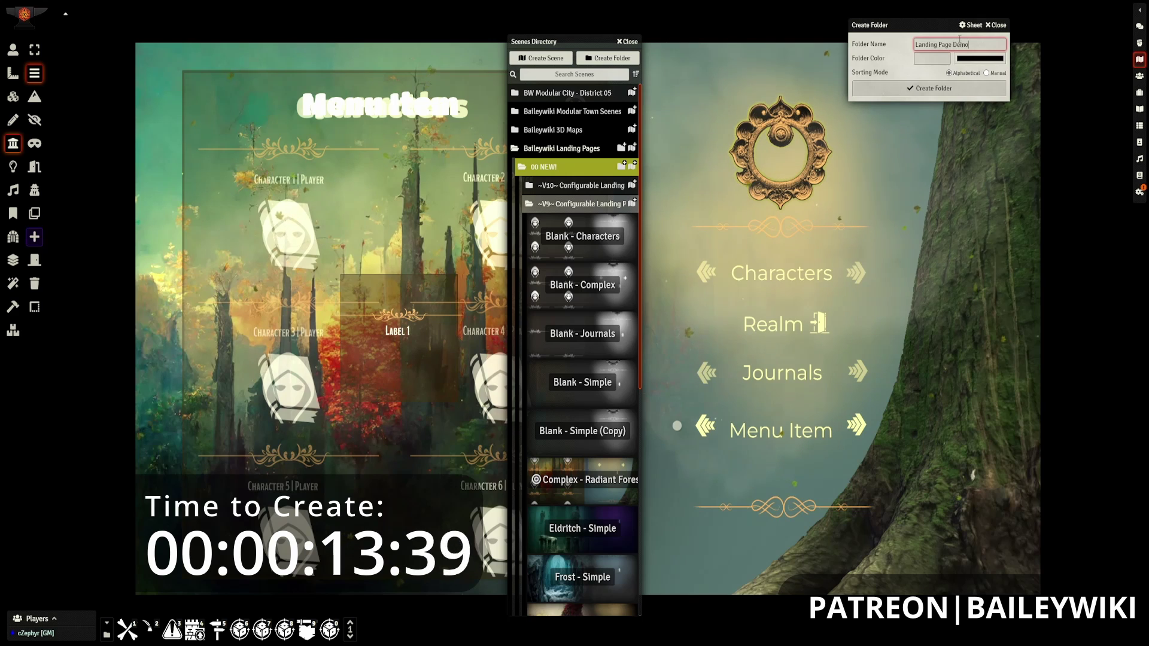
left_click(930, 93)
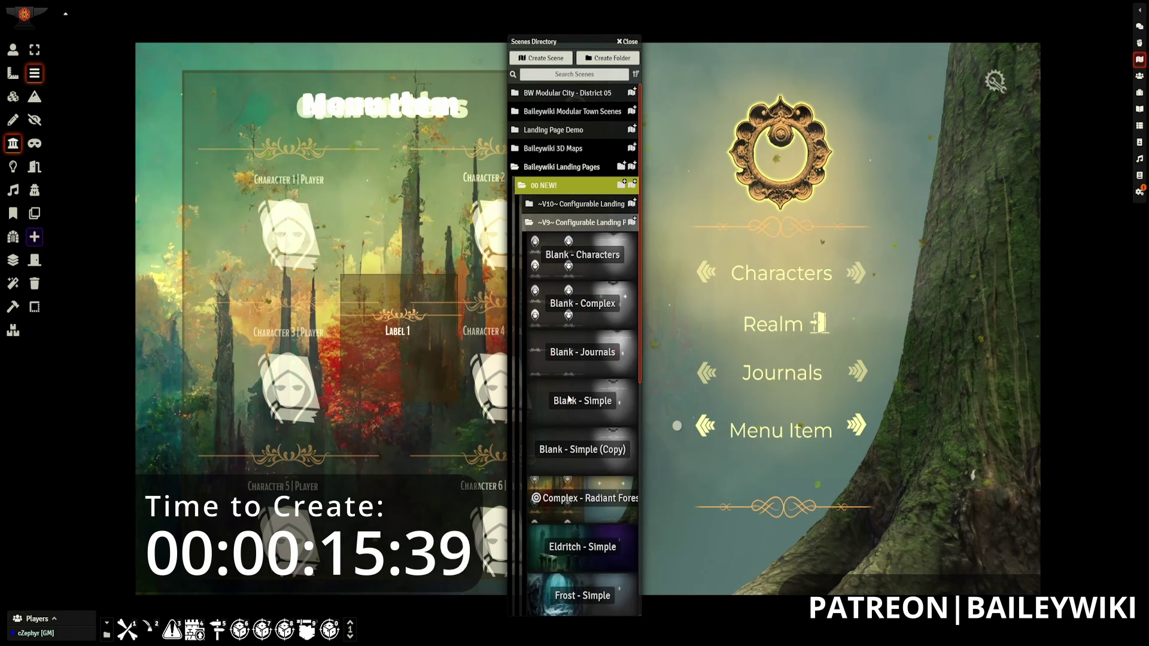
left_click_drag(569, 455, 610, 139)
Step: Duplicate the Blank - Journals scene and move the copy into the Landing Page Demo folder
right_click(584, 357)
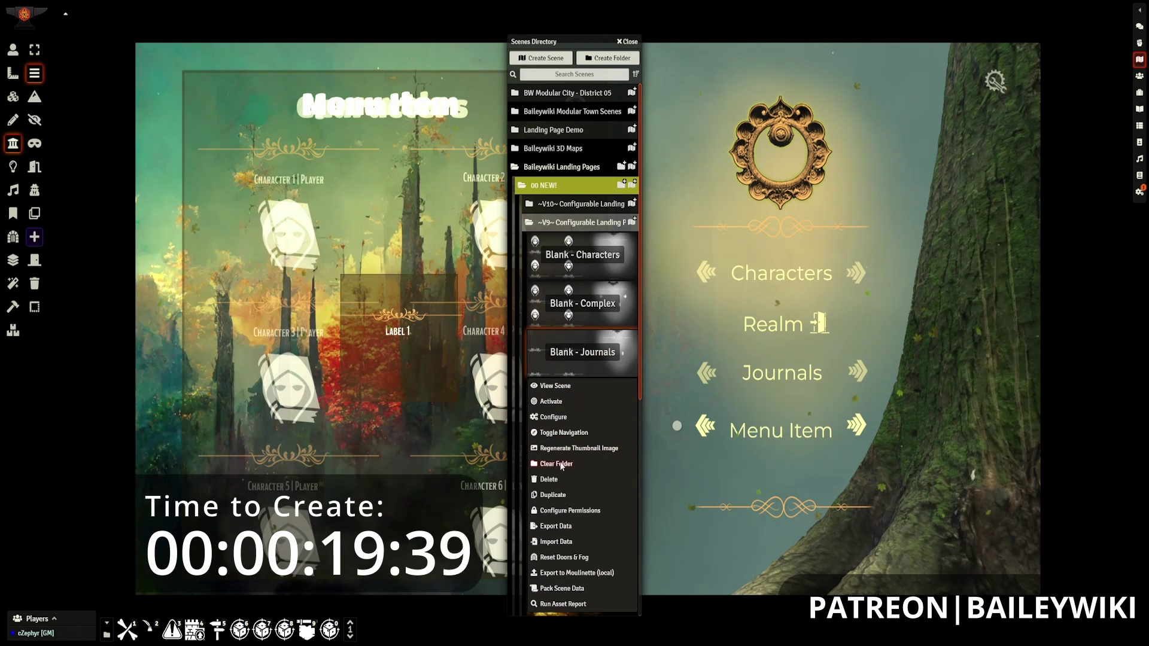
left_click(561, 496)
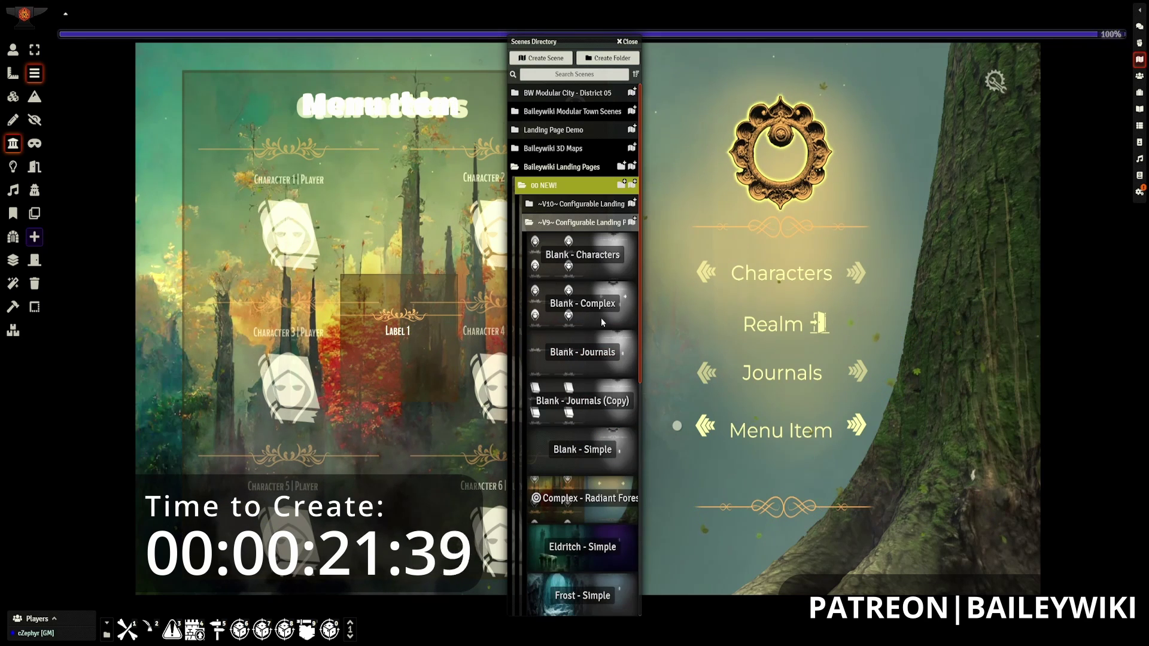
left_click_drag(583, 398, 581, 131)
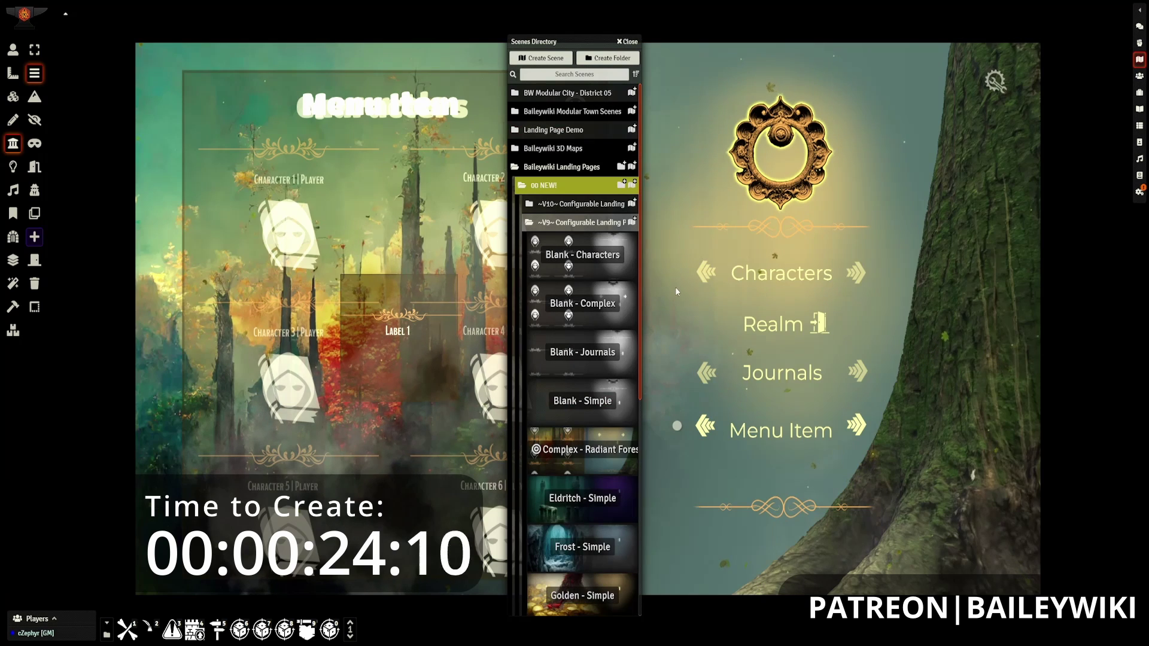
Step: Duplicate the Blank - Characters scene, move the copy into the Landing Page Demo folder, and expand that folder
right_click(588, 258)
left_click(555, 398)
left_click_drag(584, 301, 573, 129)
left_click(573, 129)
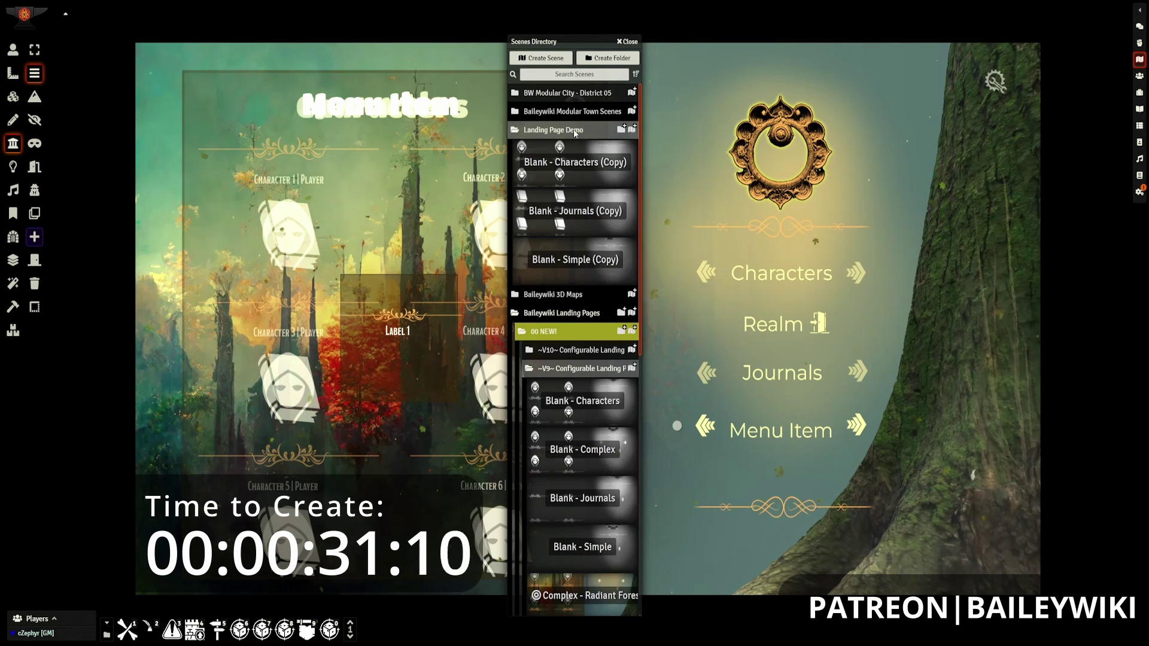
Step: Rename the Blank - Characters copy as My Characters in its scene configuration
right_click(580, 165)
left_click(538, 227)
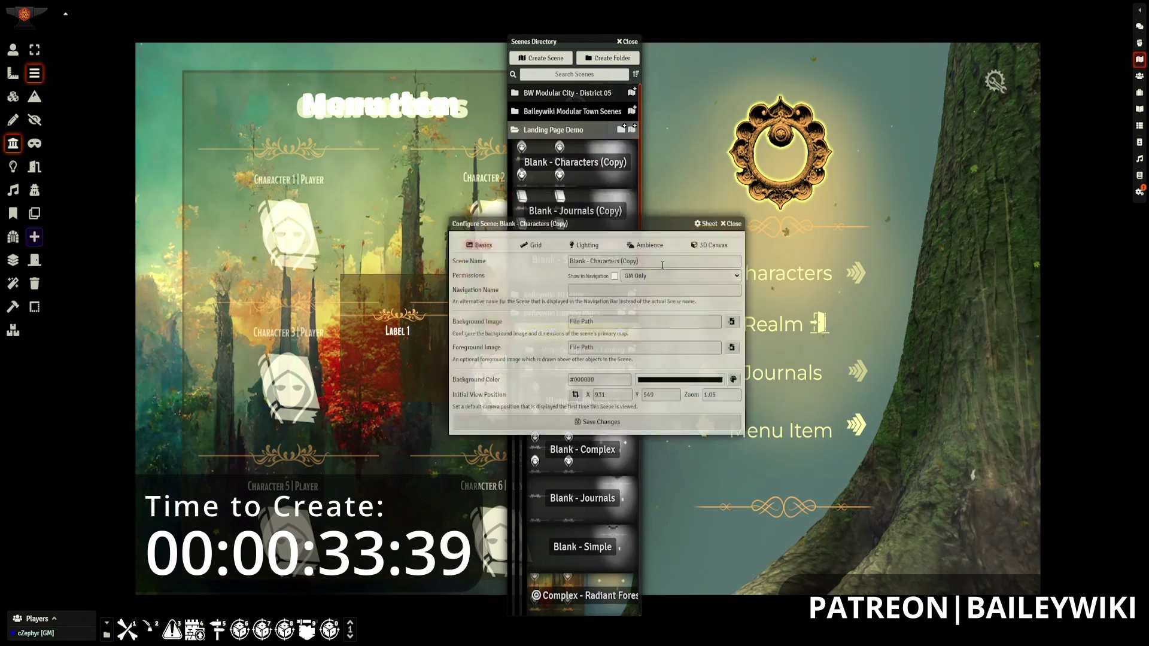
type("My Characters")
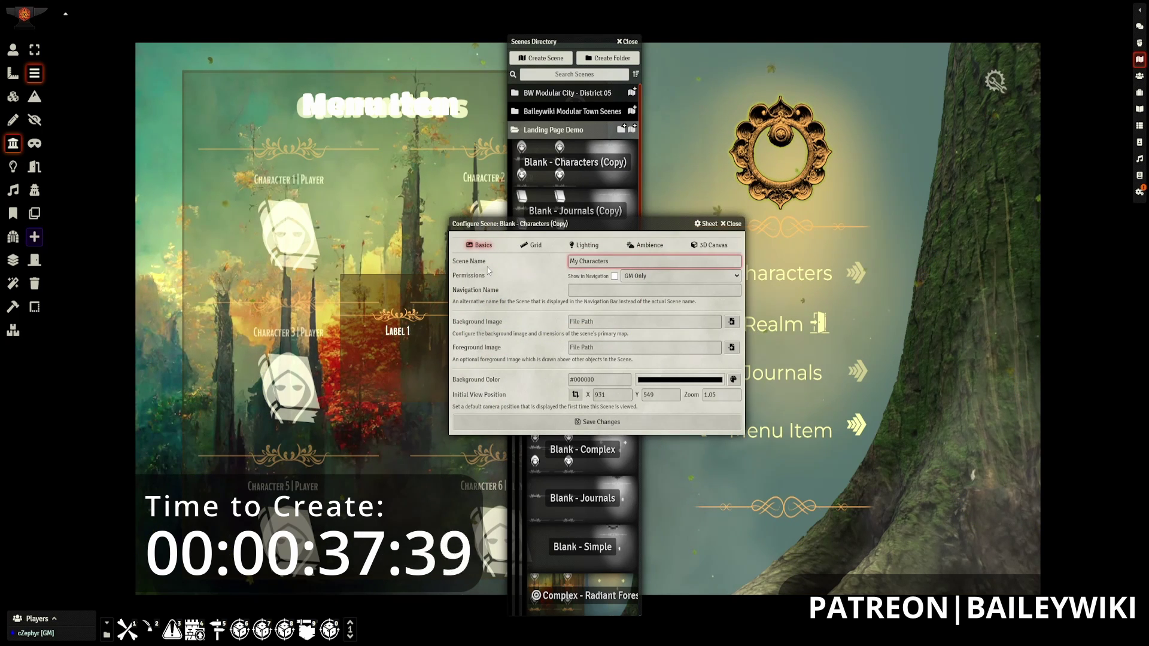
key("Return")
Step: Rename the Blank - Simple copy as My Landing Page in its scene configuration
right_click(603, 206)
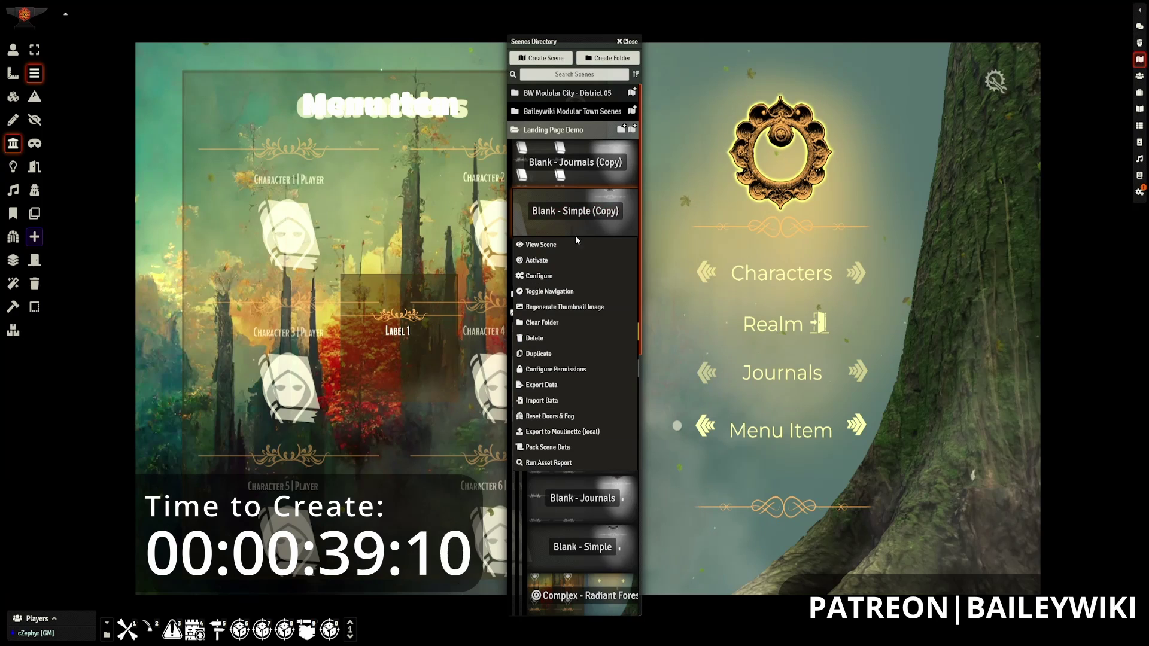
left_click(536, 275)
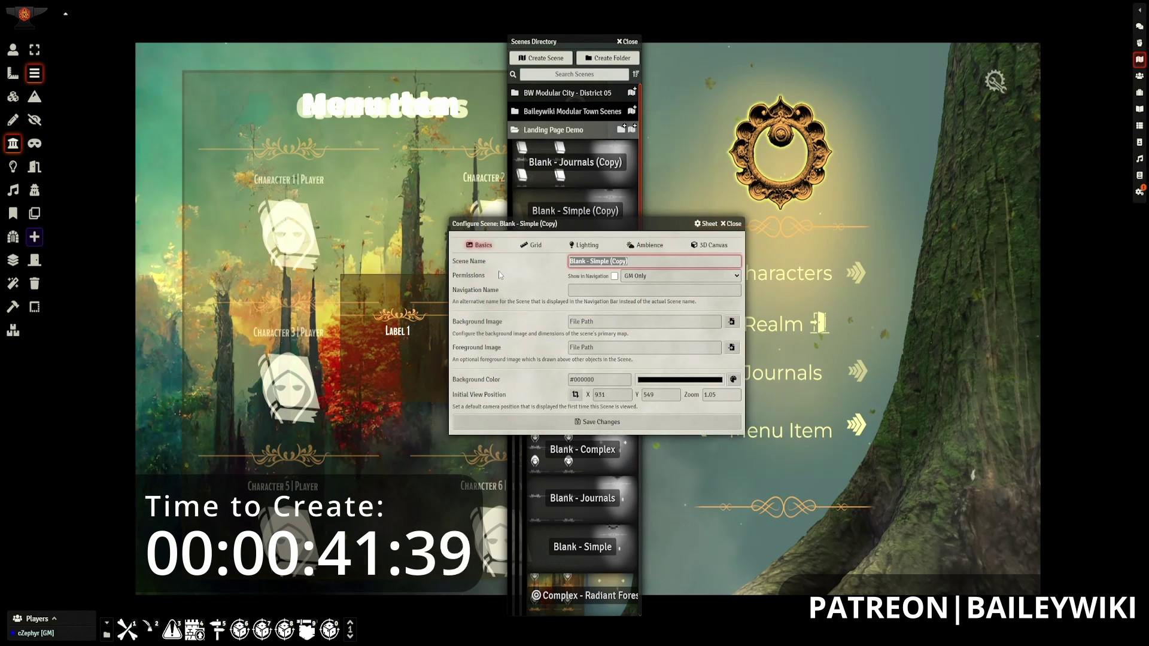
type("My Landing")
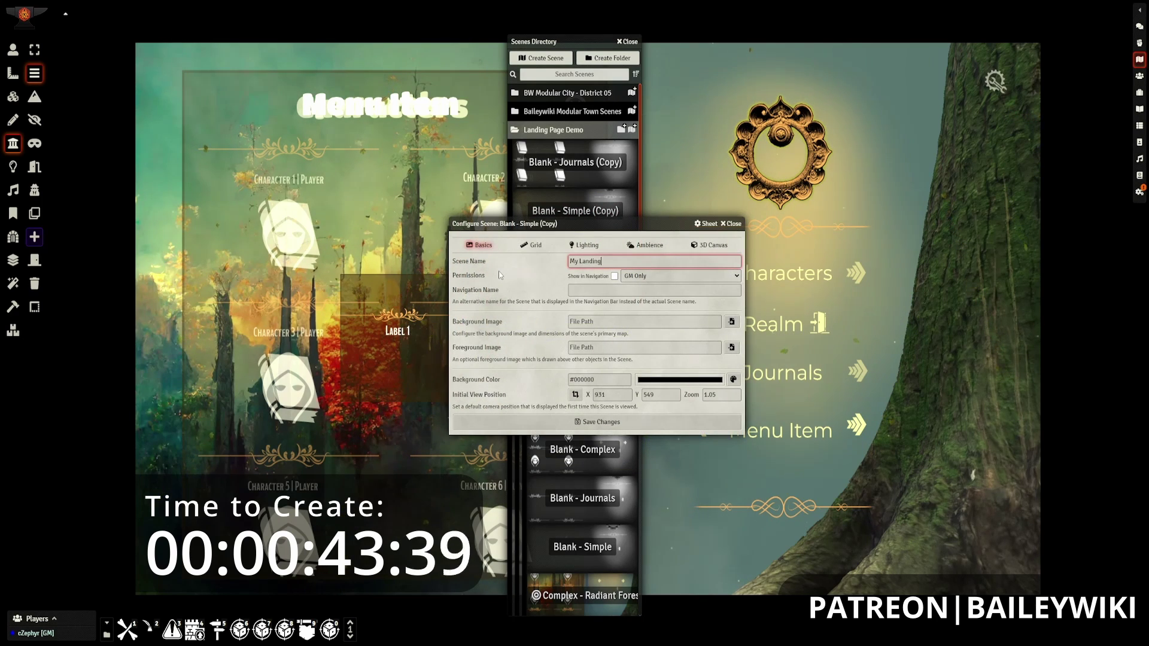
type(" Page")
key("Return")
Step: Rename the Blank - Journals copy as My Journals and save the scene configuration
right_click(559, 167)
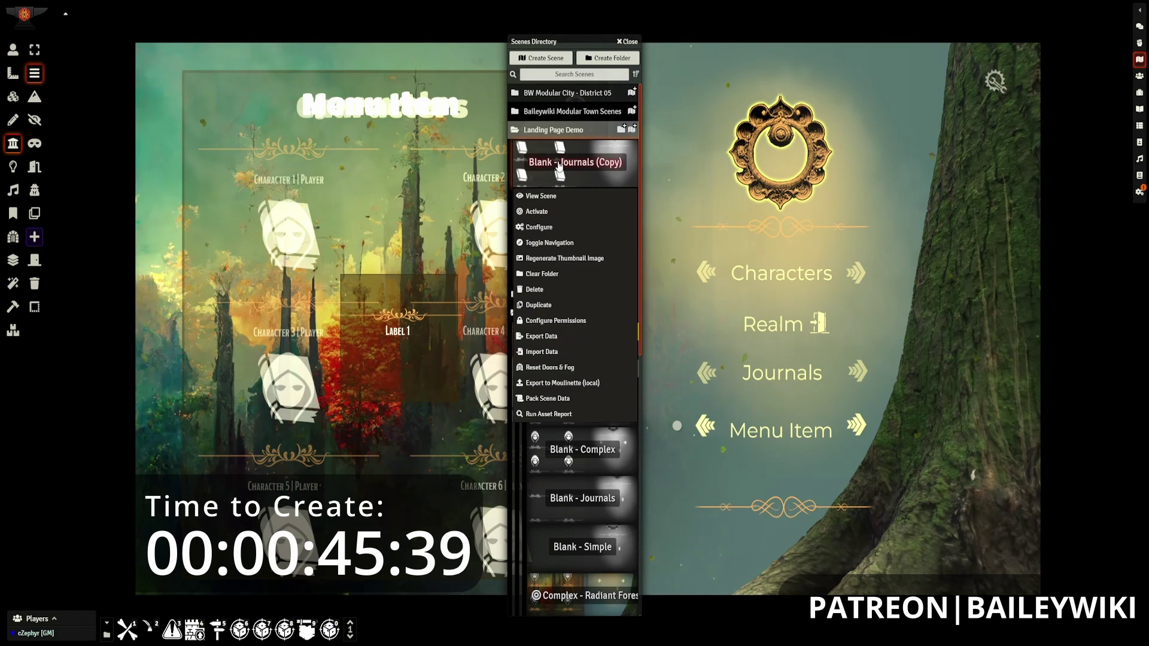
left_click(537, 228)
left_click_drag(655, 263, 472, 267)
type("My Journals")
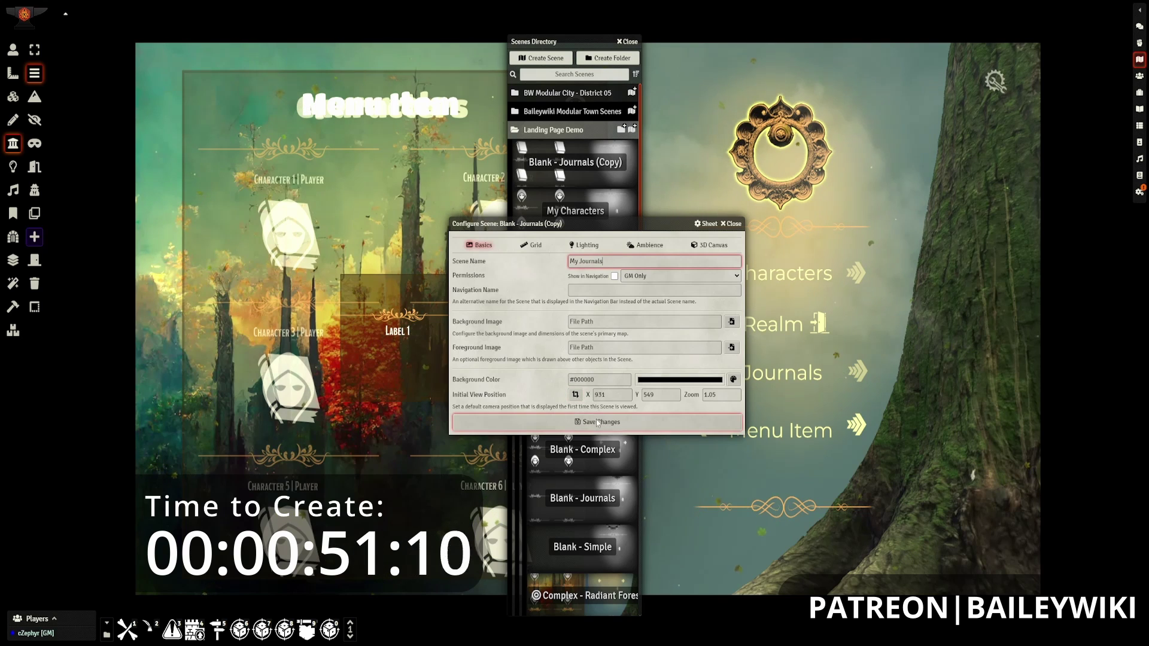
left_click(596, 420)
Step: View the My Landing Page scene and place background-adventurers-01.webp on it as a tile
left_click(573, 261)
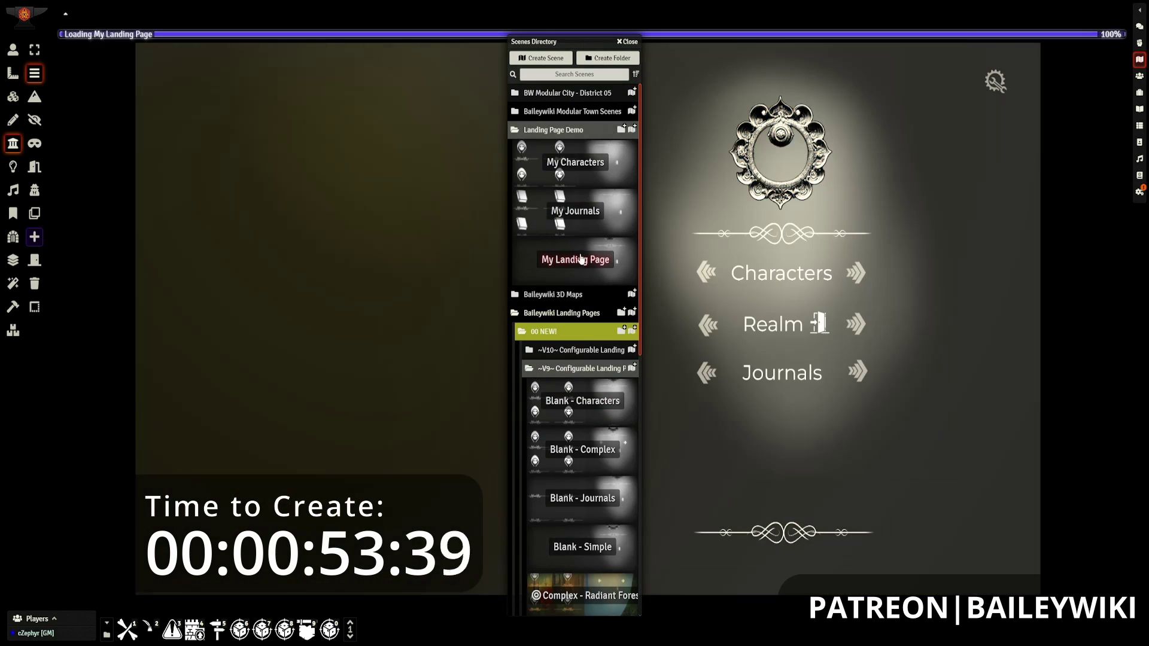
left_click(10, 99)
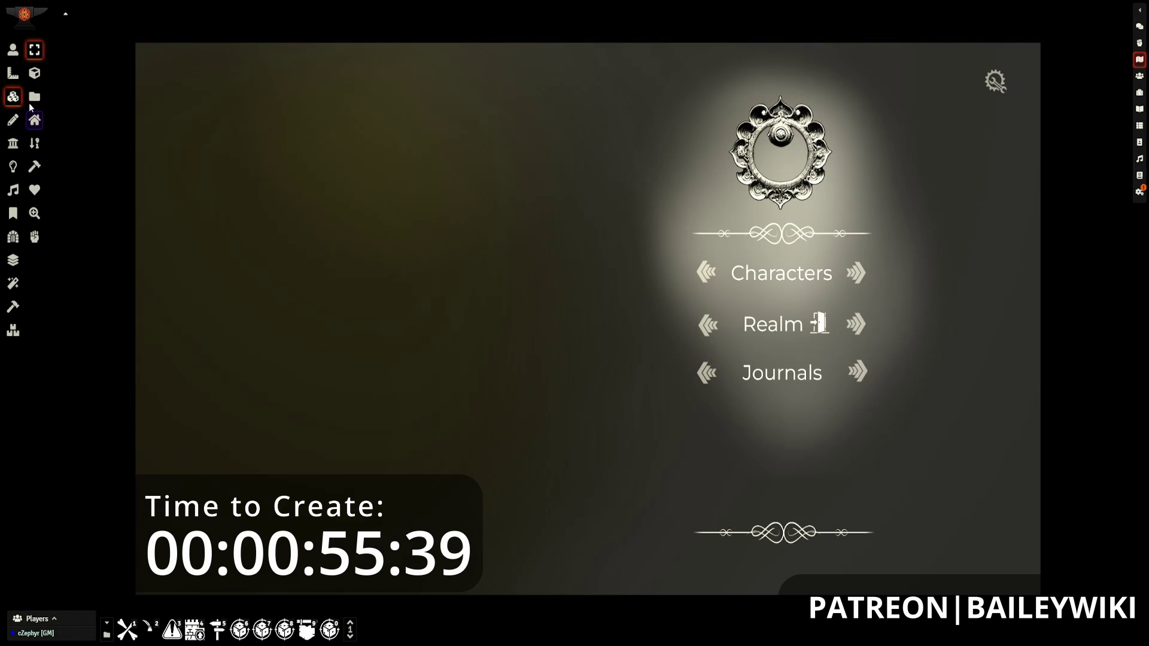
left_click(35, 98)
left_click_drag(598, 79, 782, 74)
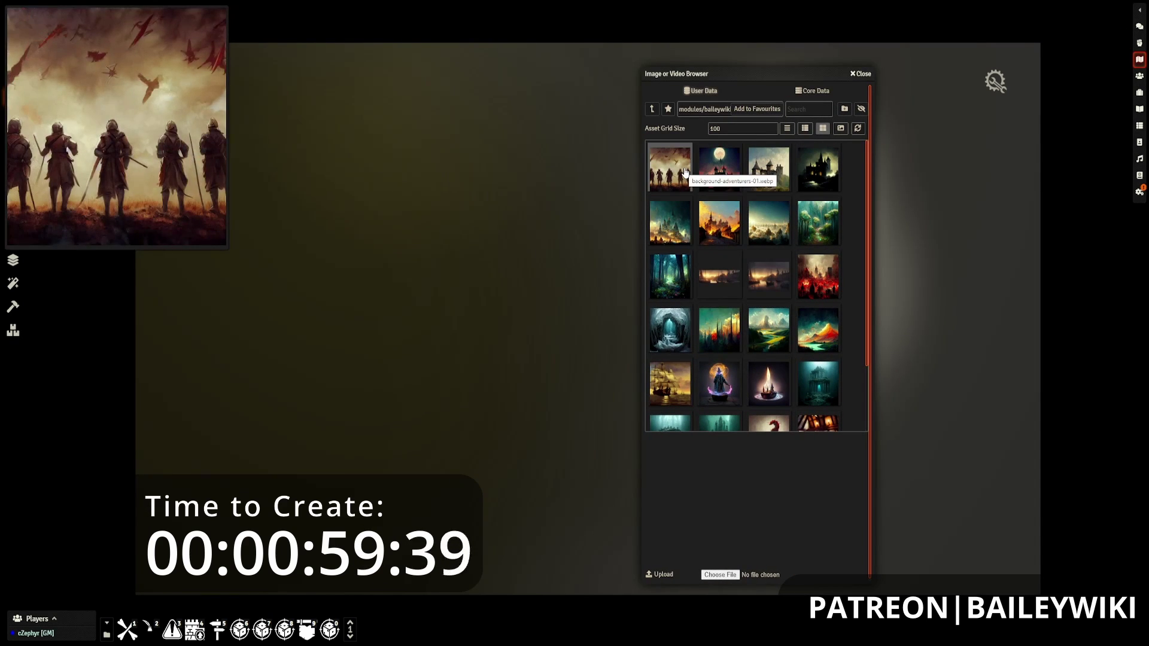
left_click_drag(670, 170, 541, 372)
left_click(860, 74)
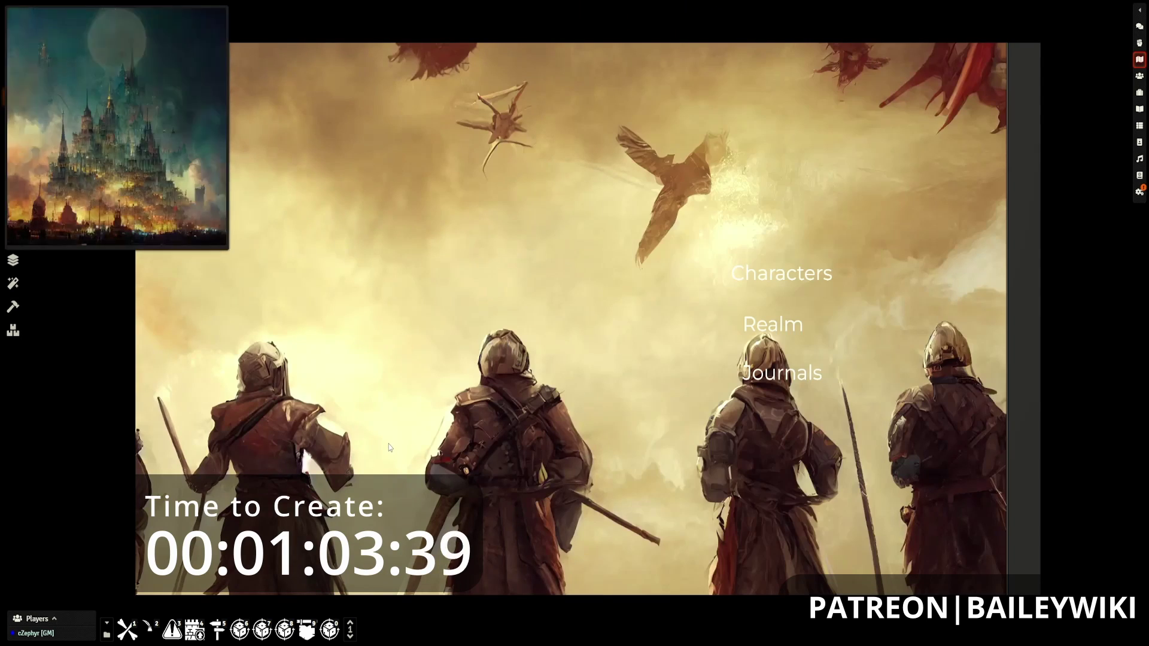
Step: Resize the adventurers background tile to 1300 by 1300 pixels and update it
double_click(390, 447)
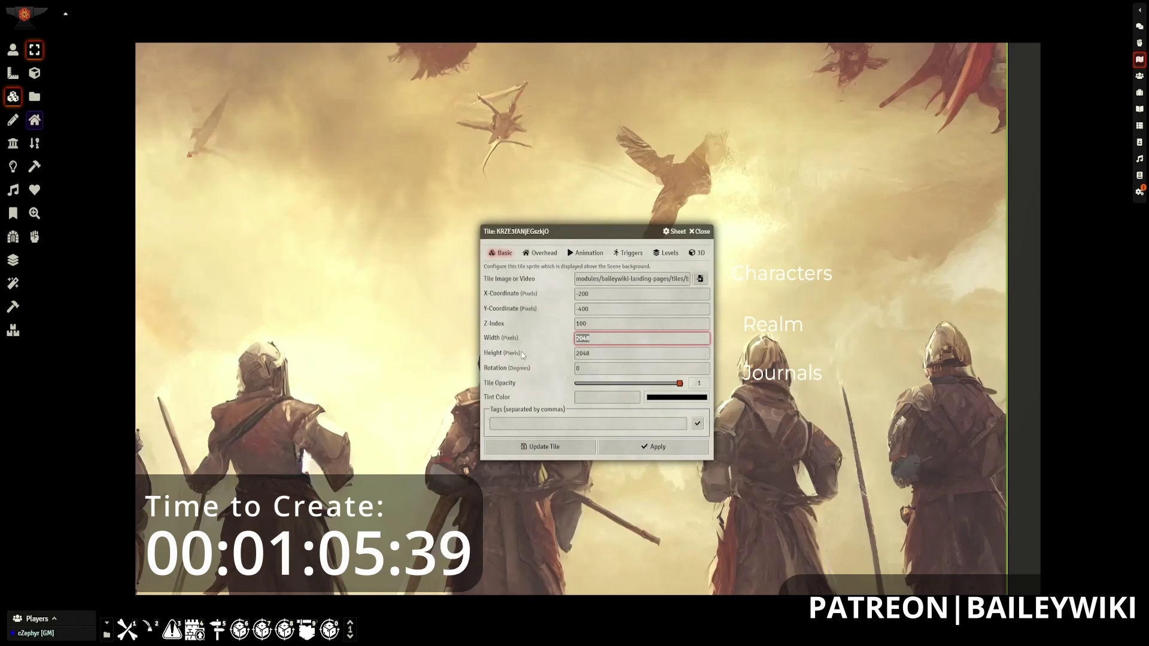
type("00")
key("Tab")
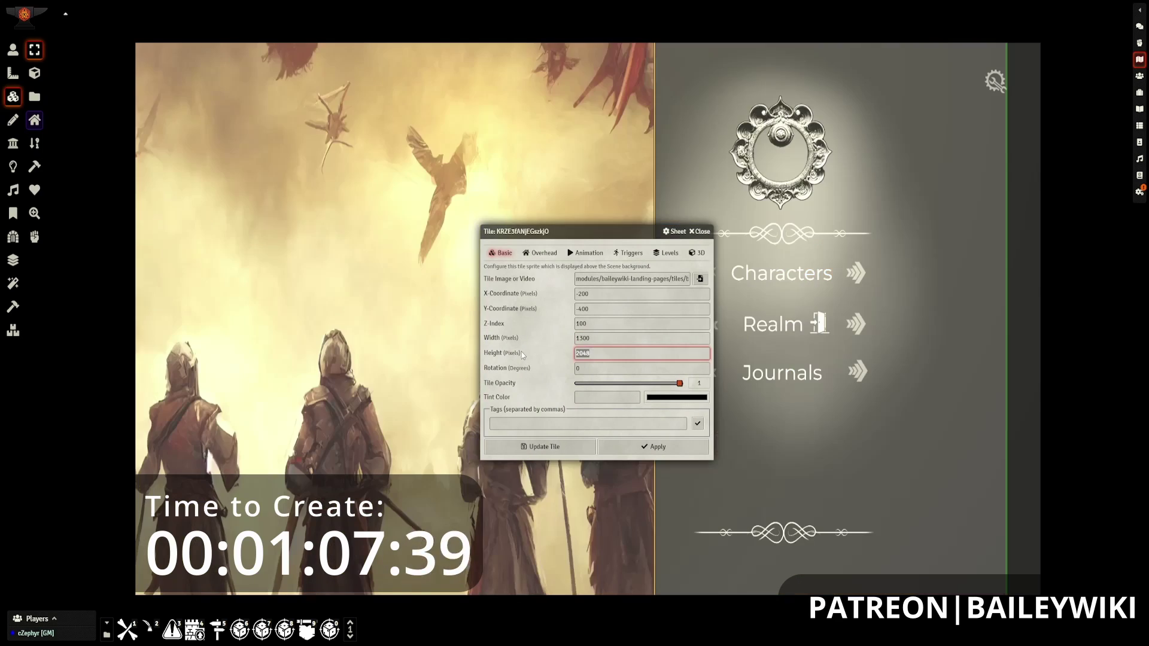
key("Tab")
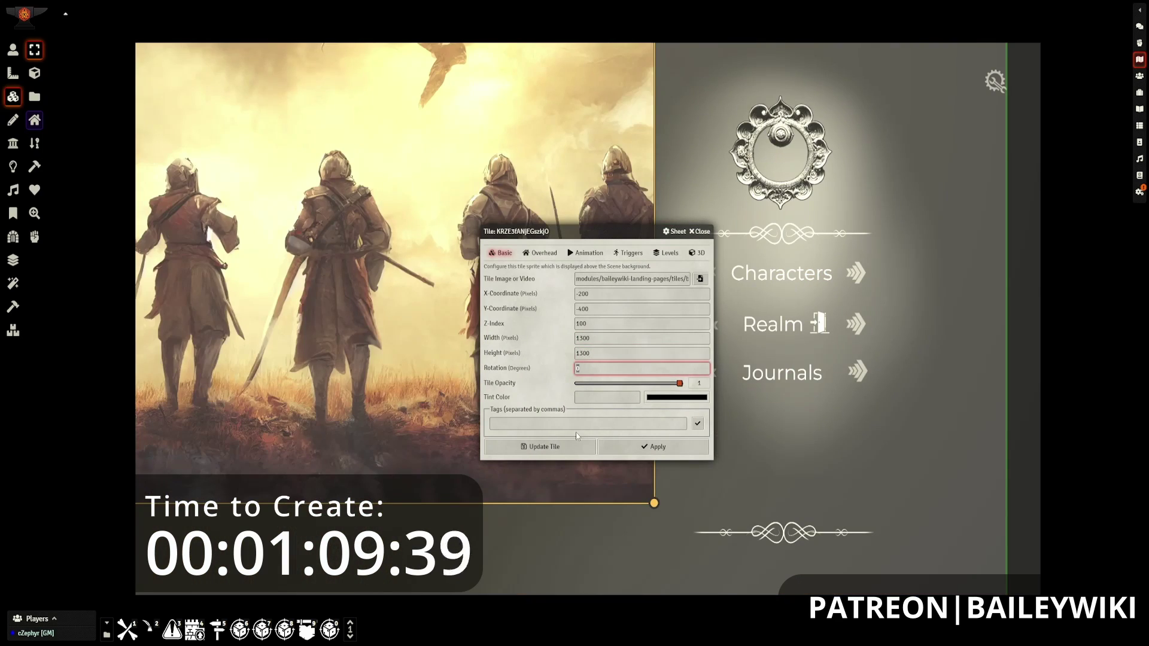
left_click(573, 445)
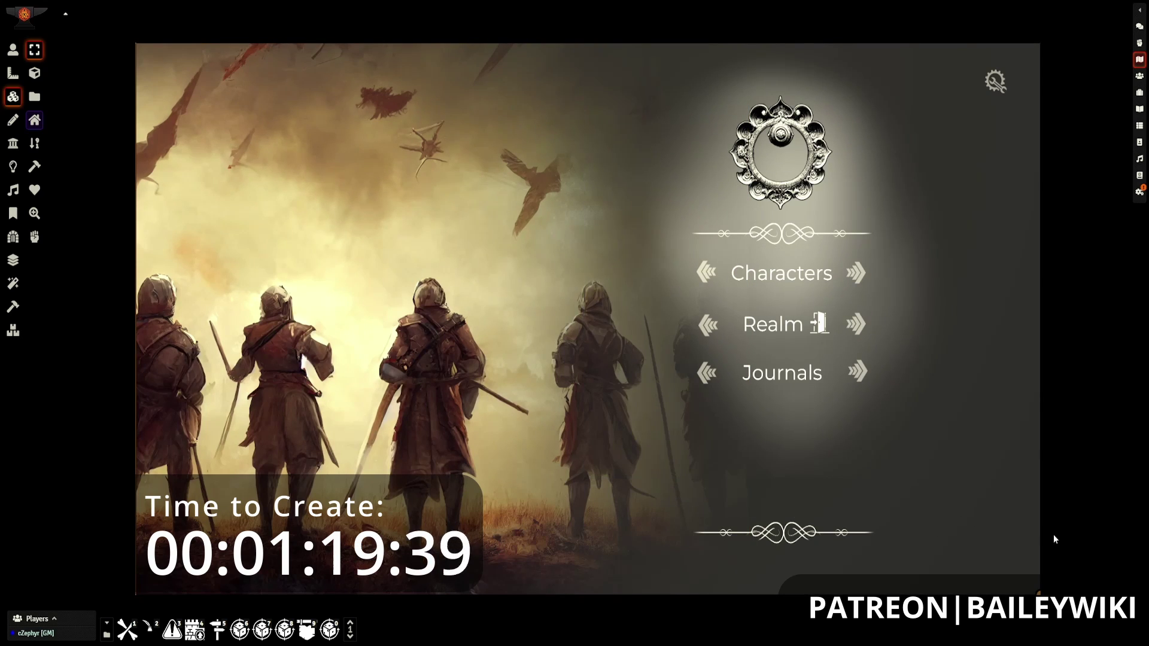
Step: Set the full-page fade tile's tint color to #4e472d to match the adventurers background, and update the tile
double_click(1004, 523)
left_click(694, 397)
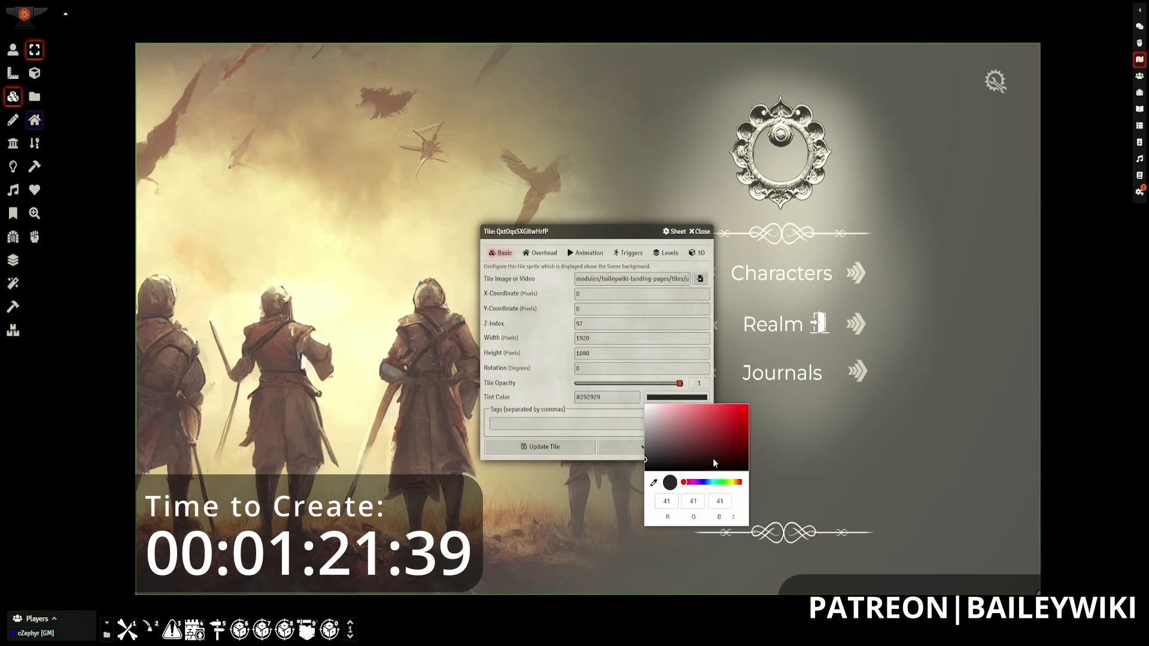
left_click_drag(731, 483, 735, 483)
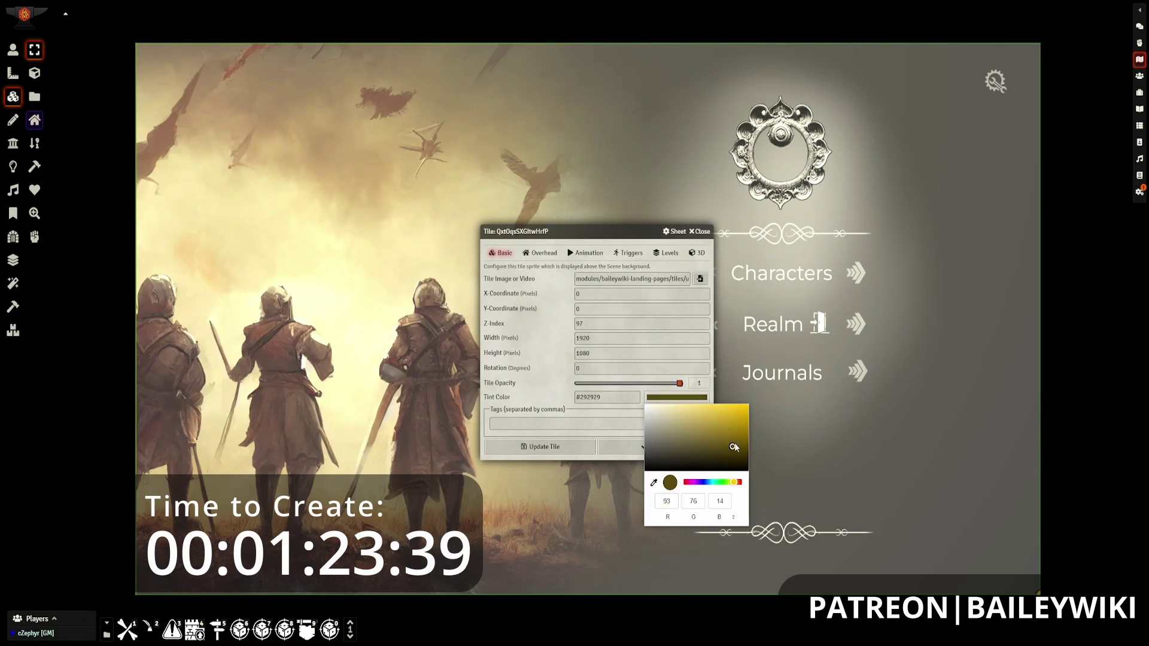
left_click(544, 385)
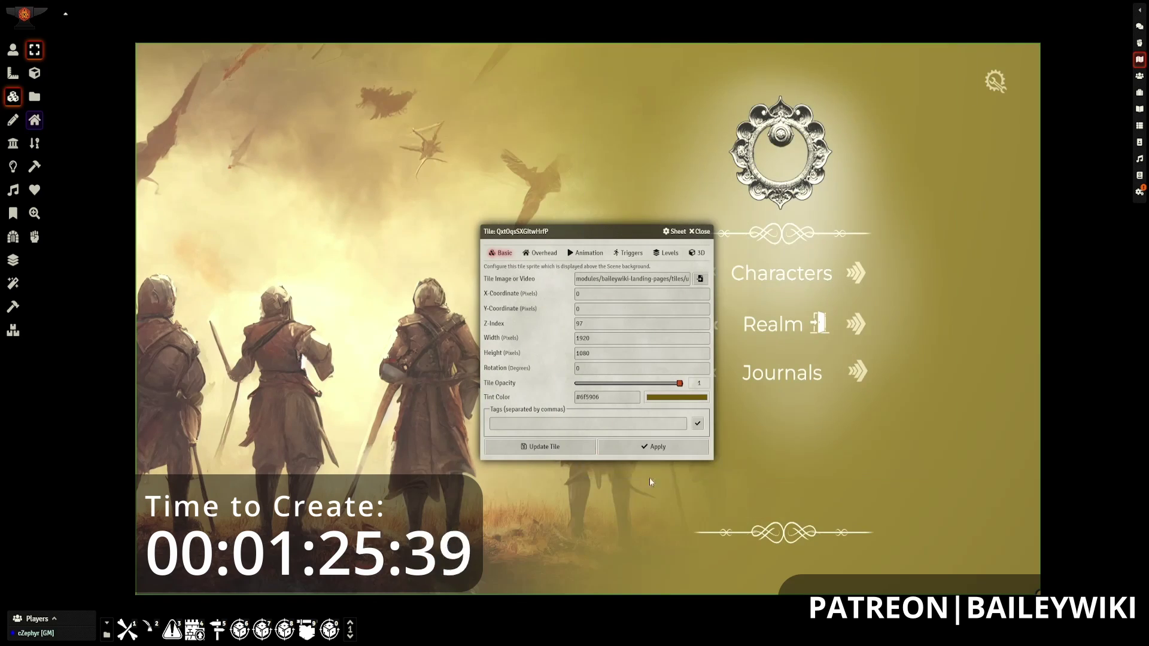
left_click(696, 399)
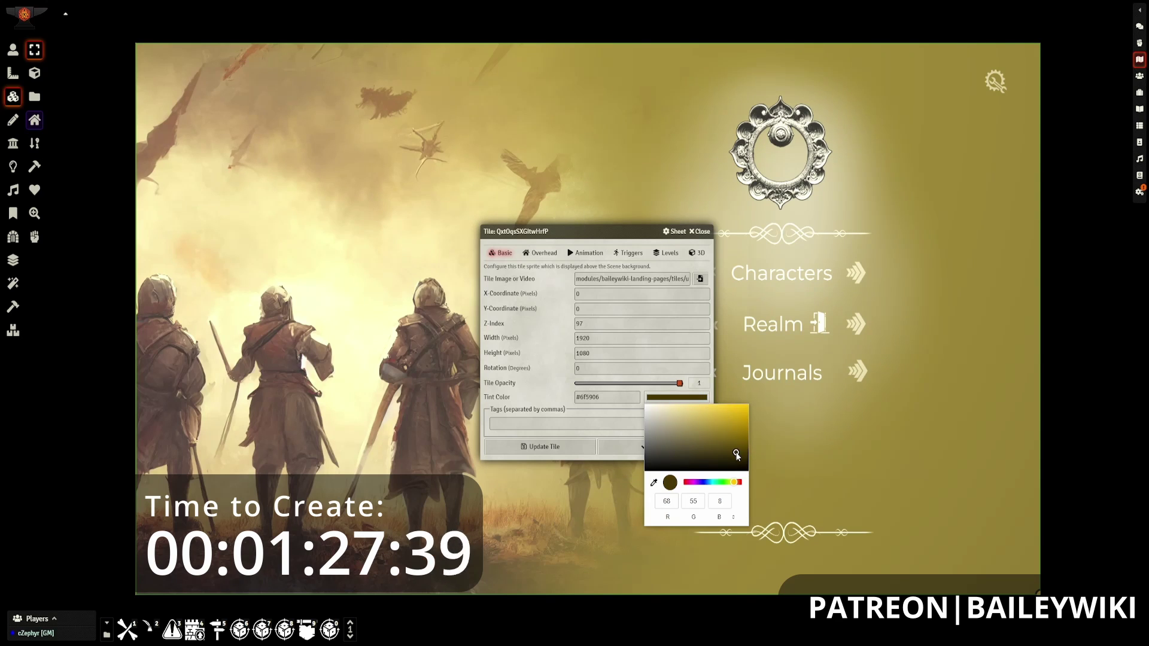
left_click(558, 402)
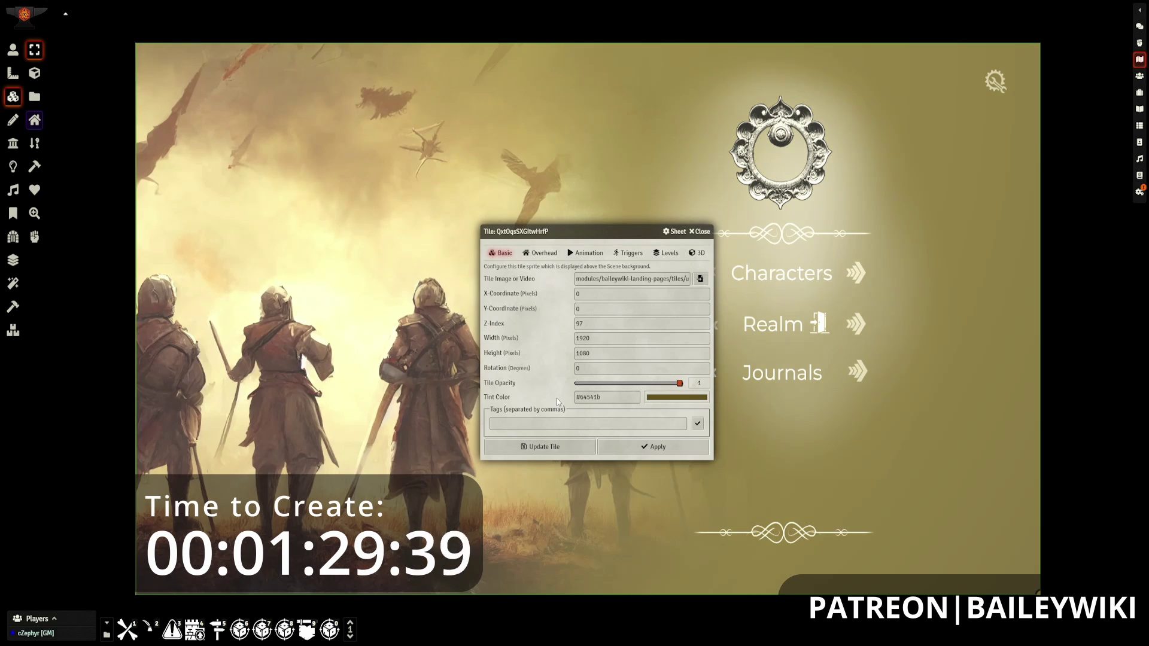
left_click(683, 398)
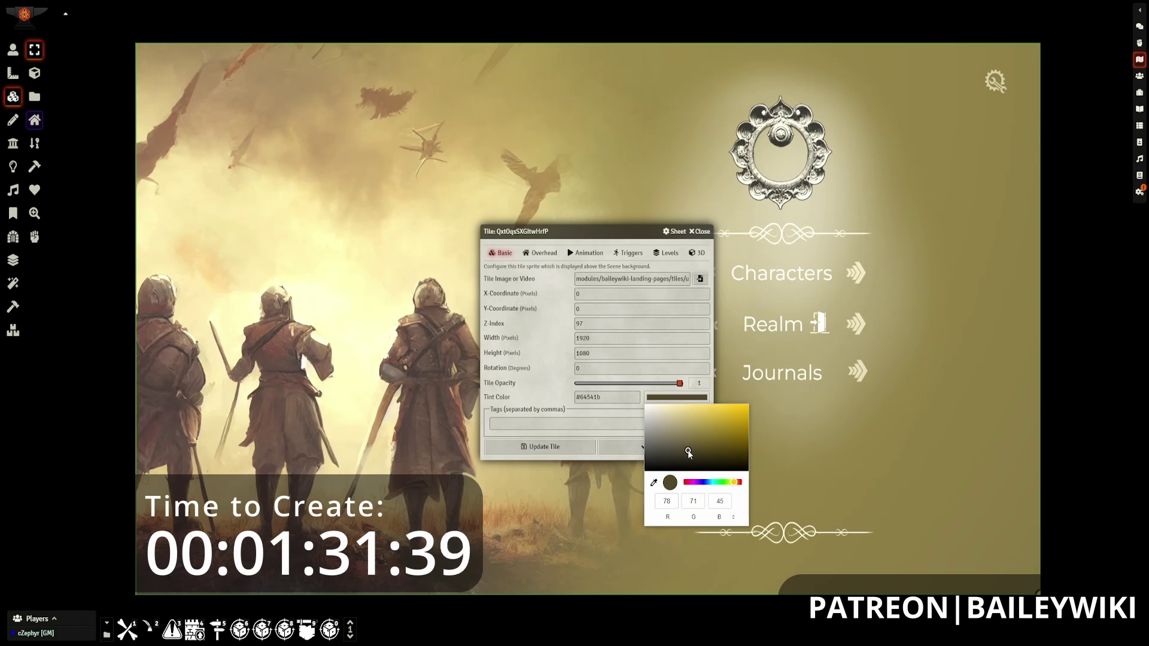
left_click(546, 390)
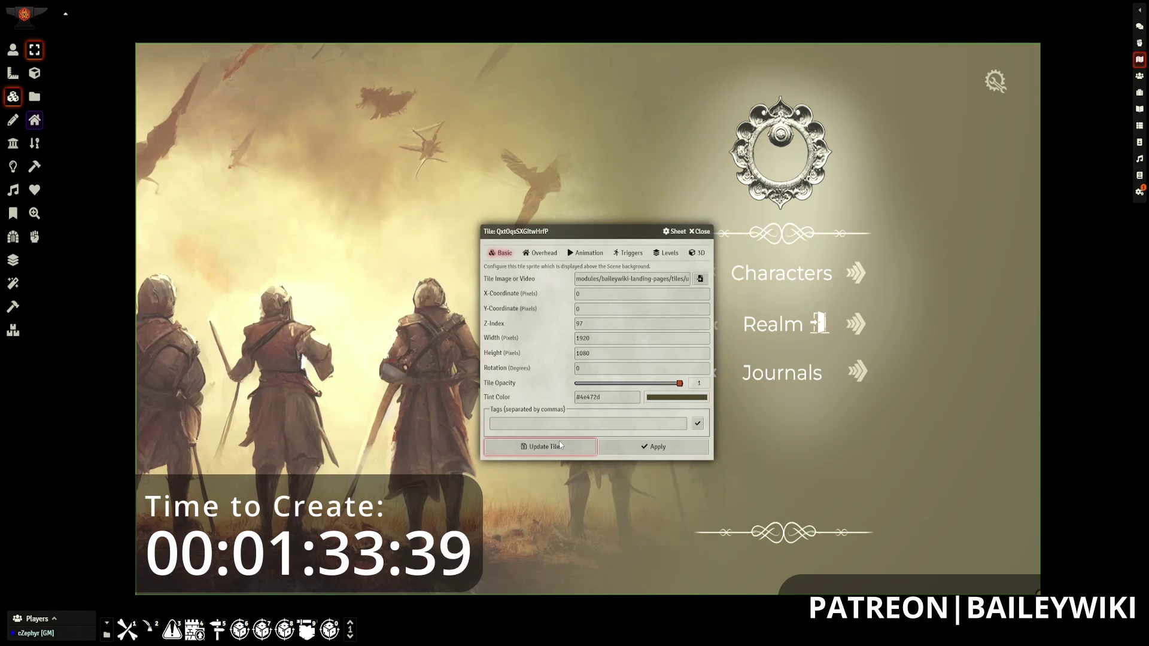
left_click(540, 447)
Step: Customize the landing page's entire theme by applying the Golden UI theme to the scene
left_click(13, 49)
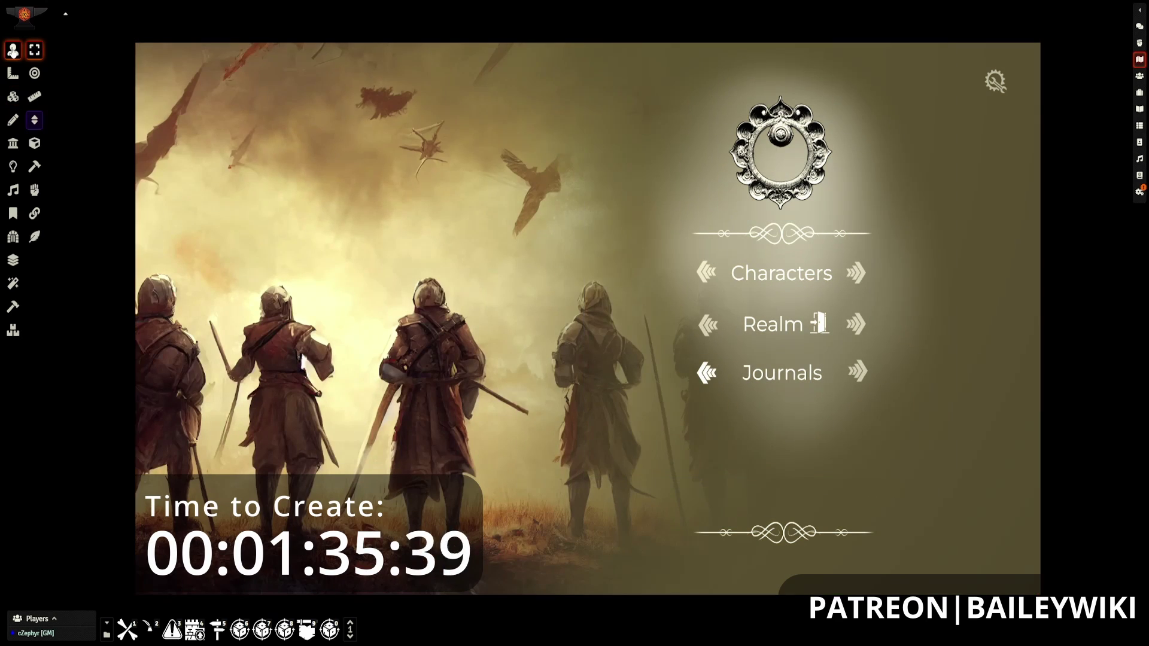
left_click(991, 82)
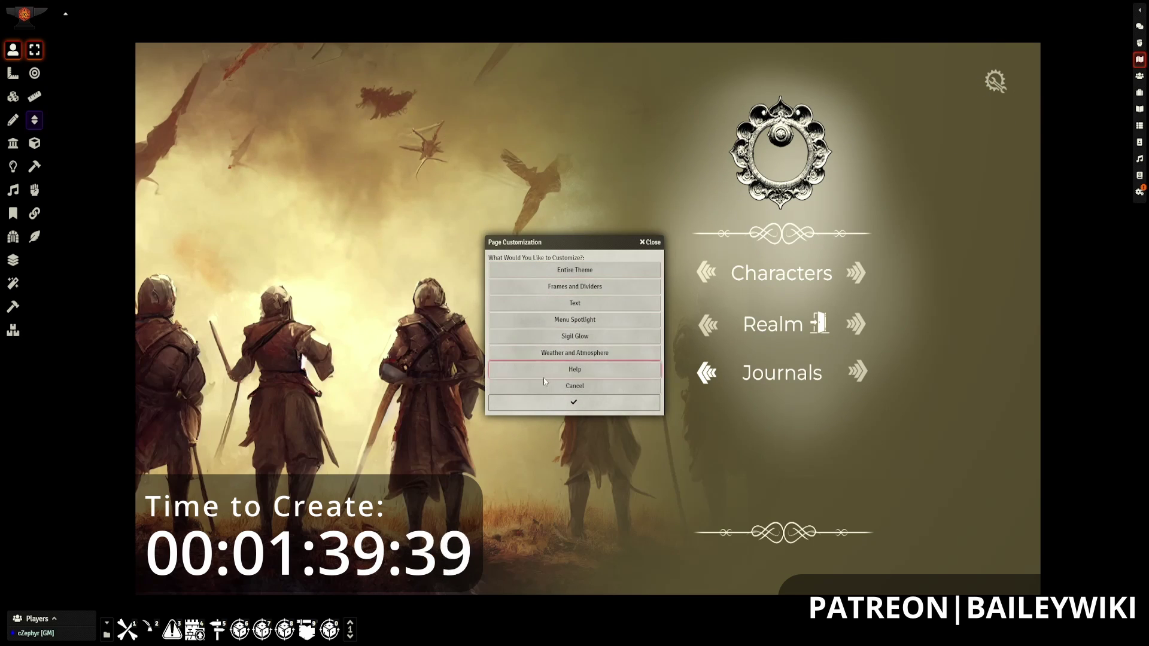
left_click(594, 412)
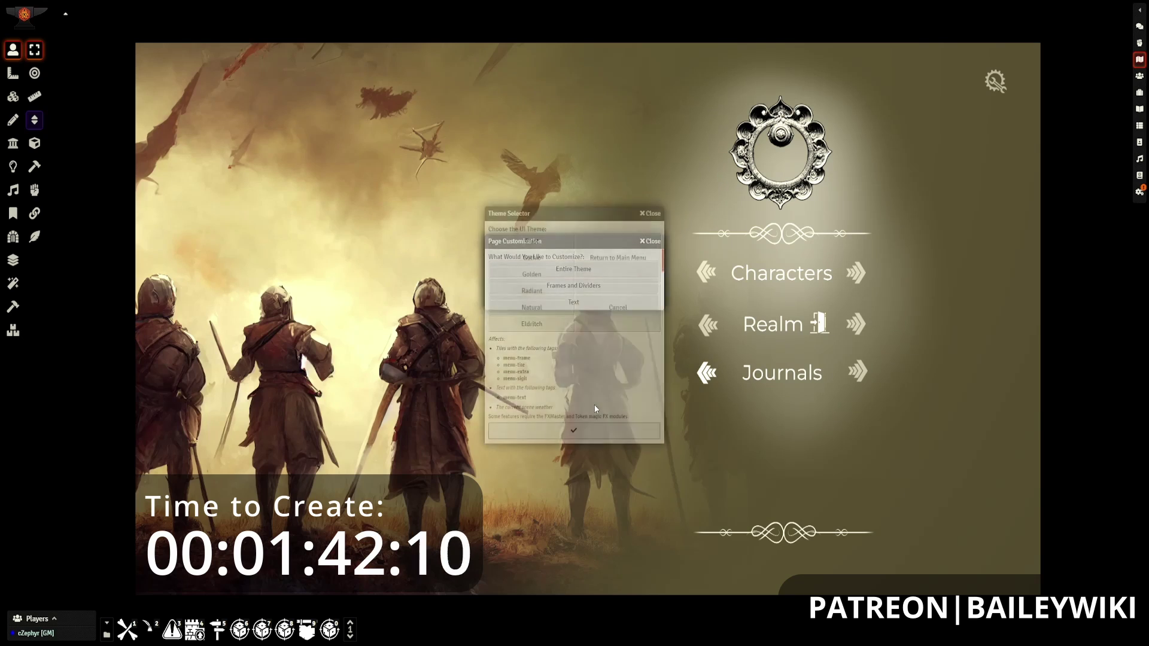
left_click(575, 431)
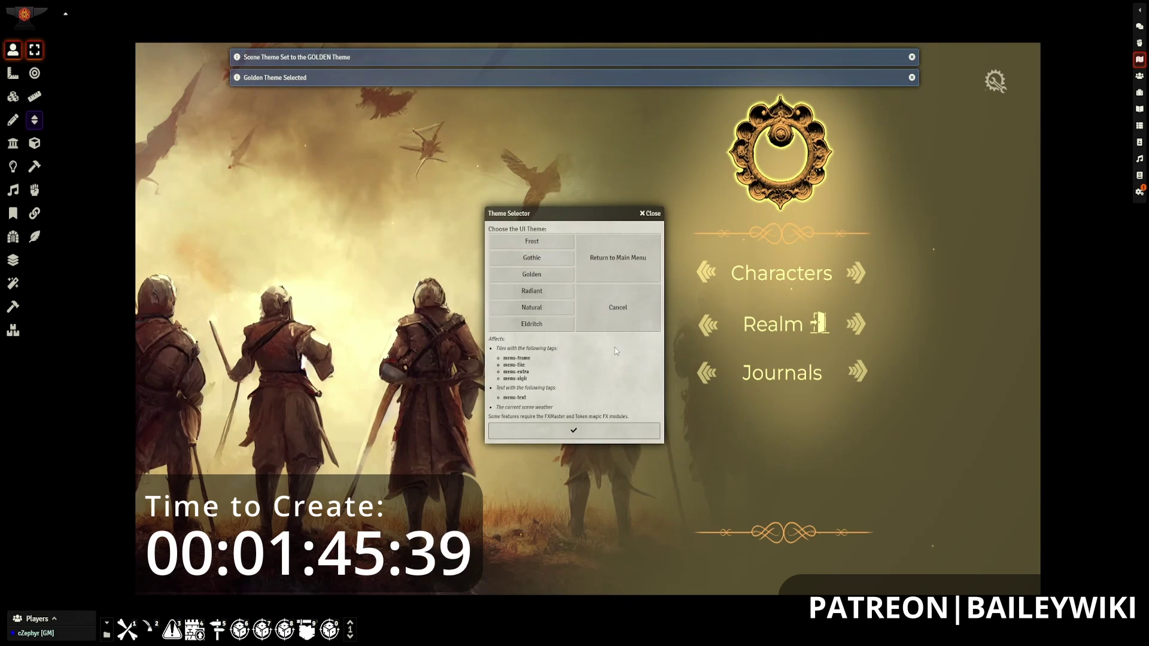
left_click(578, 431)
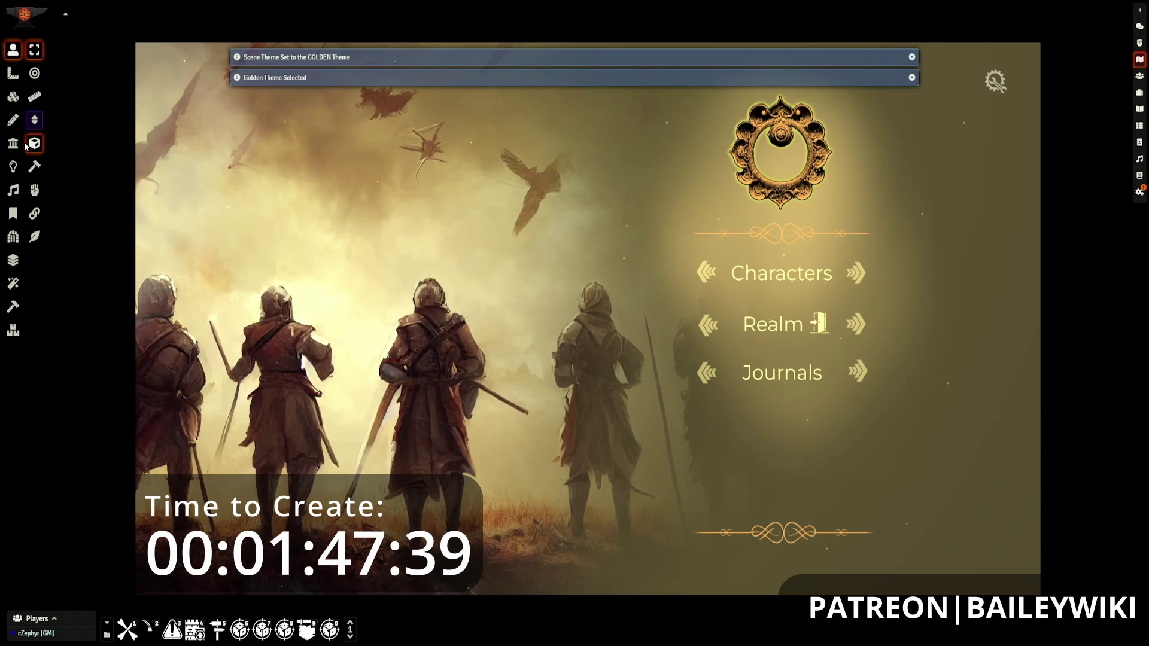
Step: Browse the landing-pages tile images to the foreground-props folder inside decor, keeping the browser clear of the menu text
left_click(12, 95)
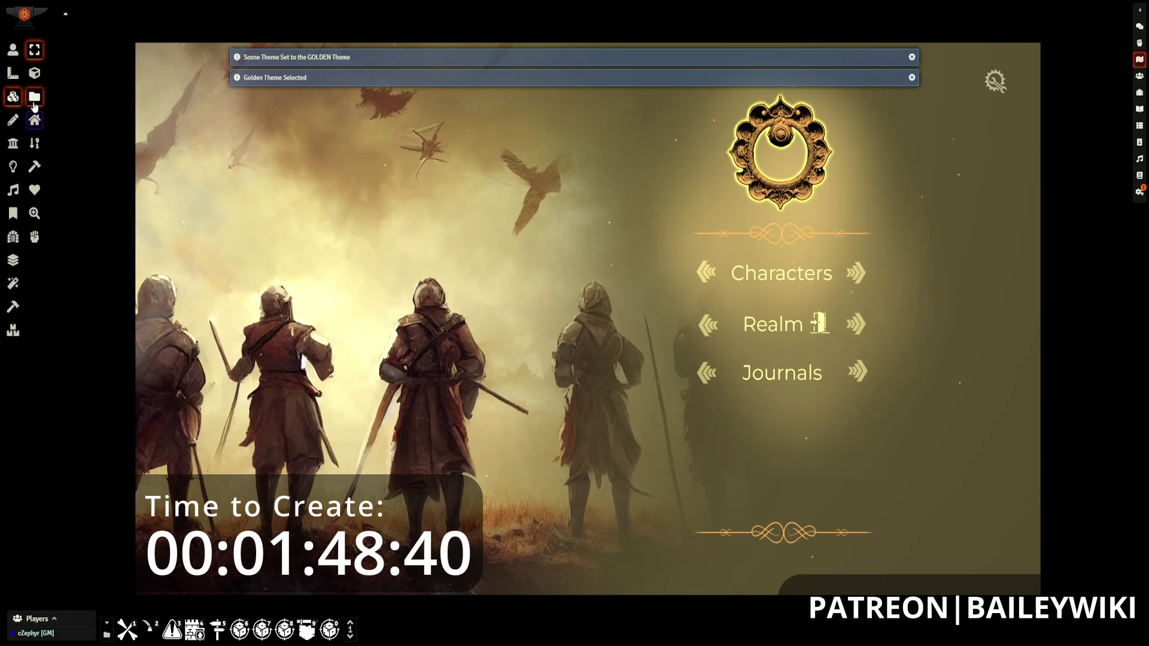
double_click(431, 162)
left_click(467, 109)
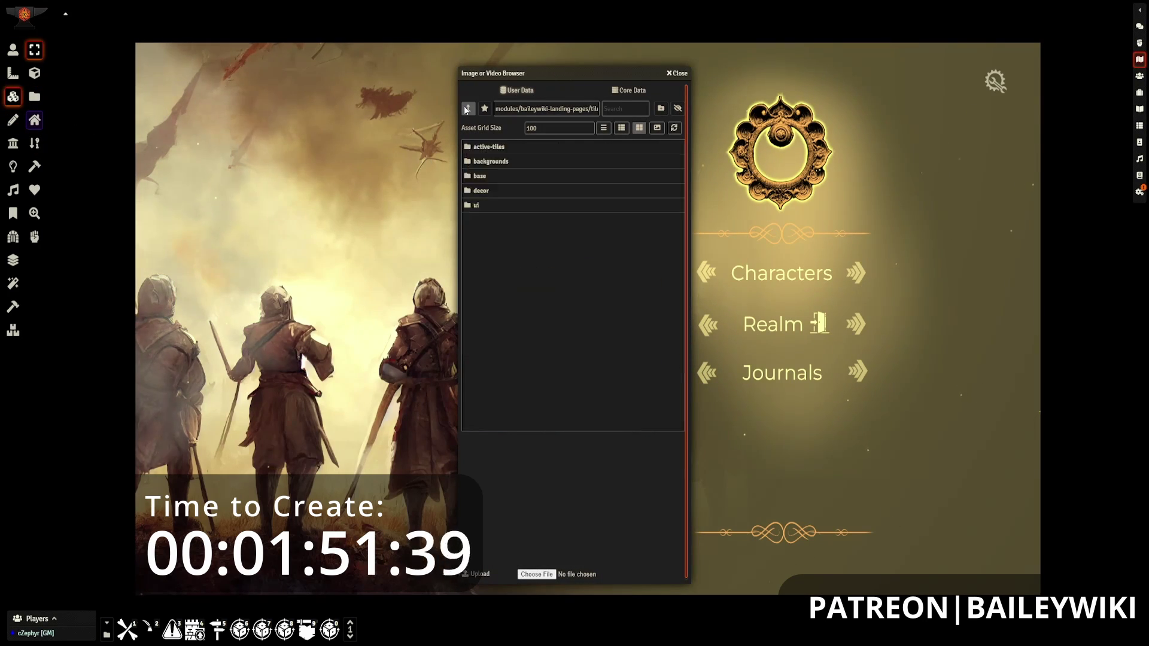
double_click(484, 190)
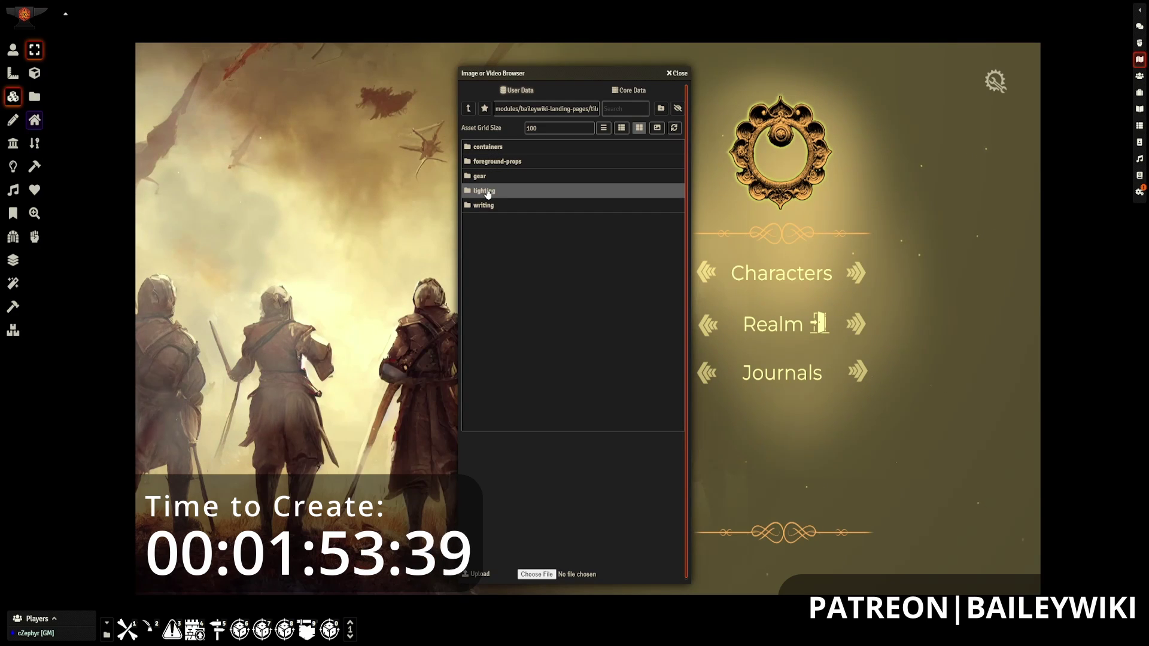
double_click(497, 161)
left_click_drag(557, 72, 428, 57)
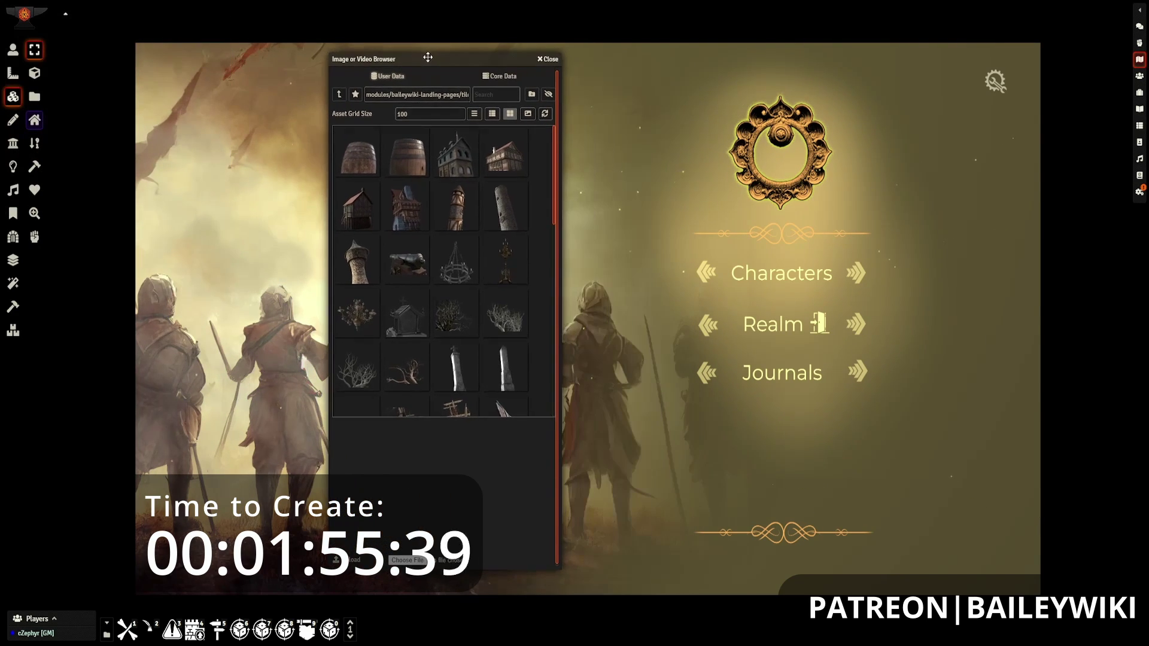
Step: Place the silver sword with the black grip from the foreground props as a tile in front of the leftmost adventurers
scroll(489, 289, "down", 5)
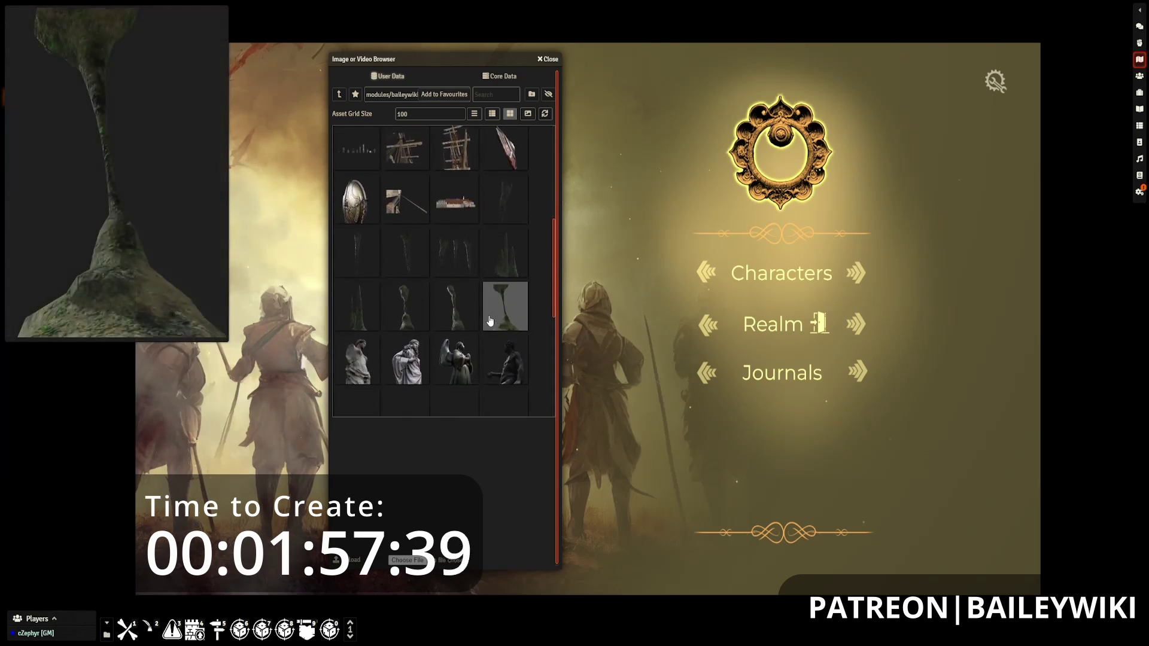
scroll(485, 287, "up", 4)
scroll(484, 257, "down", 3)
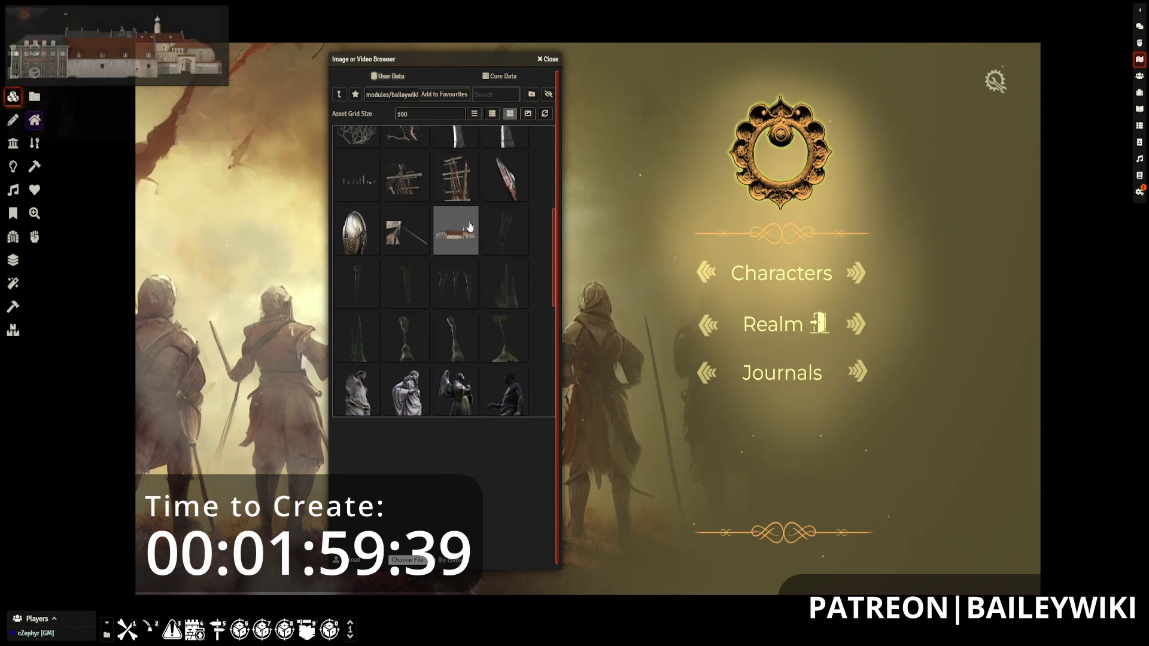
scroll(491, 269, "down", 5)
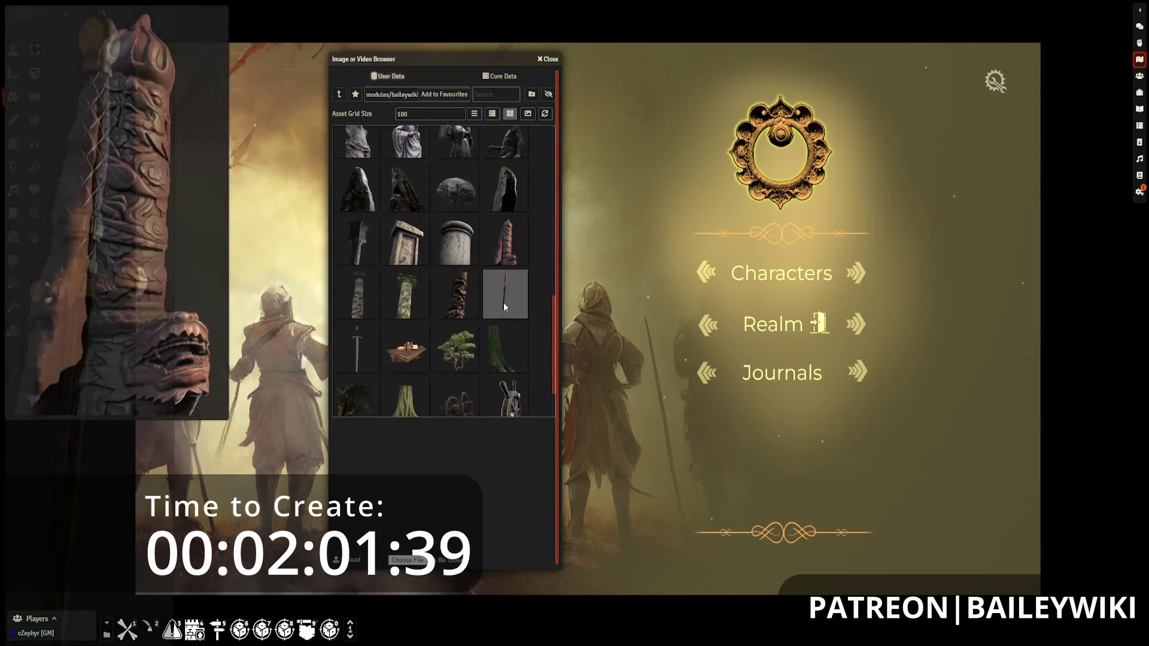
scroll(505, 308, "down", 1)
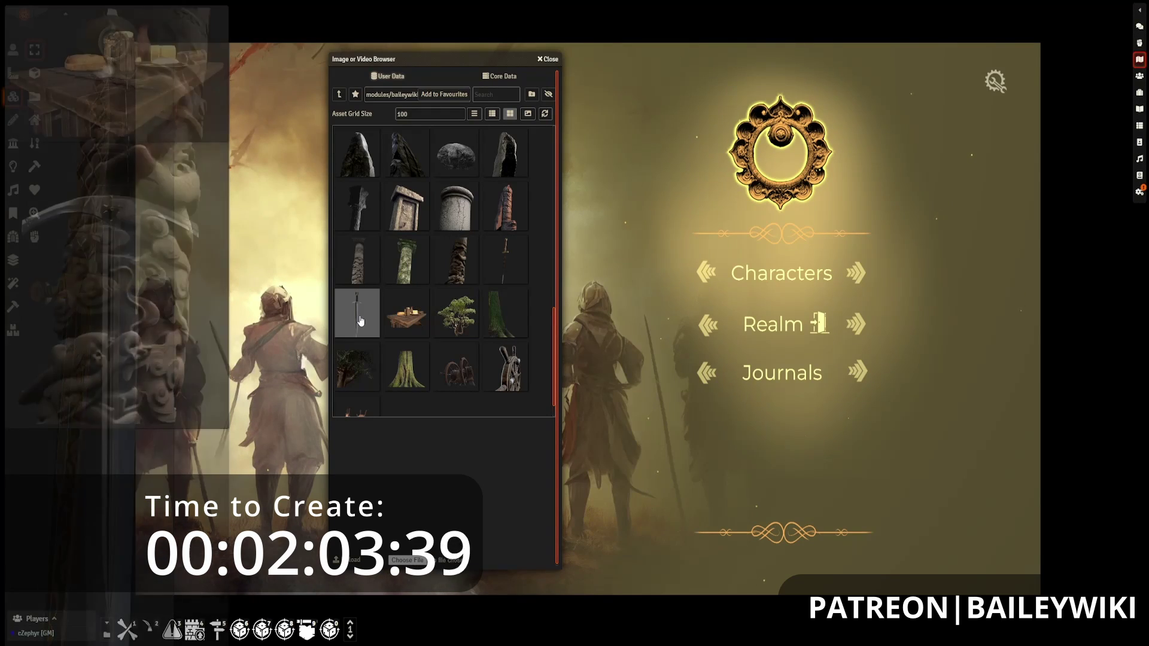
left_click_drag(360, 321, 639, 315)
left_click_drag(604, 246, 631, 504)
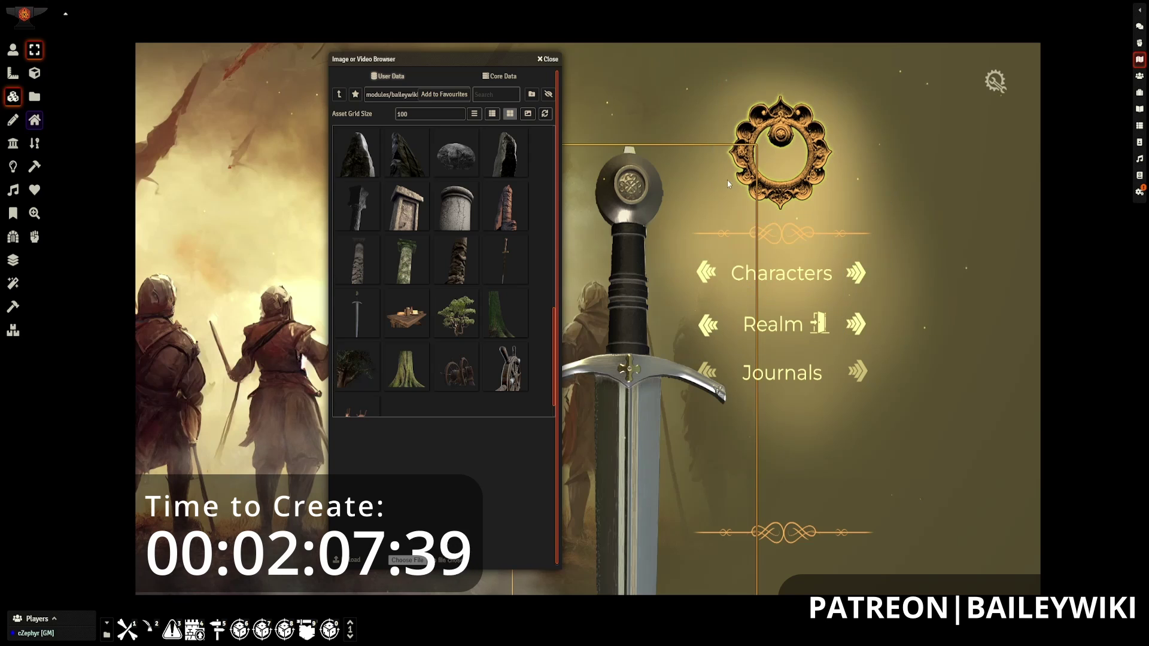
left_click_drag(720, 178, 641, 524)
left_click_drag(593, 387, 209, 435)
Step: Place the golden-hilted sword from the foreground props beside the menu at the scene's outer edge, and close the image browser
left_click_drag(505, 259, 970, 431)
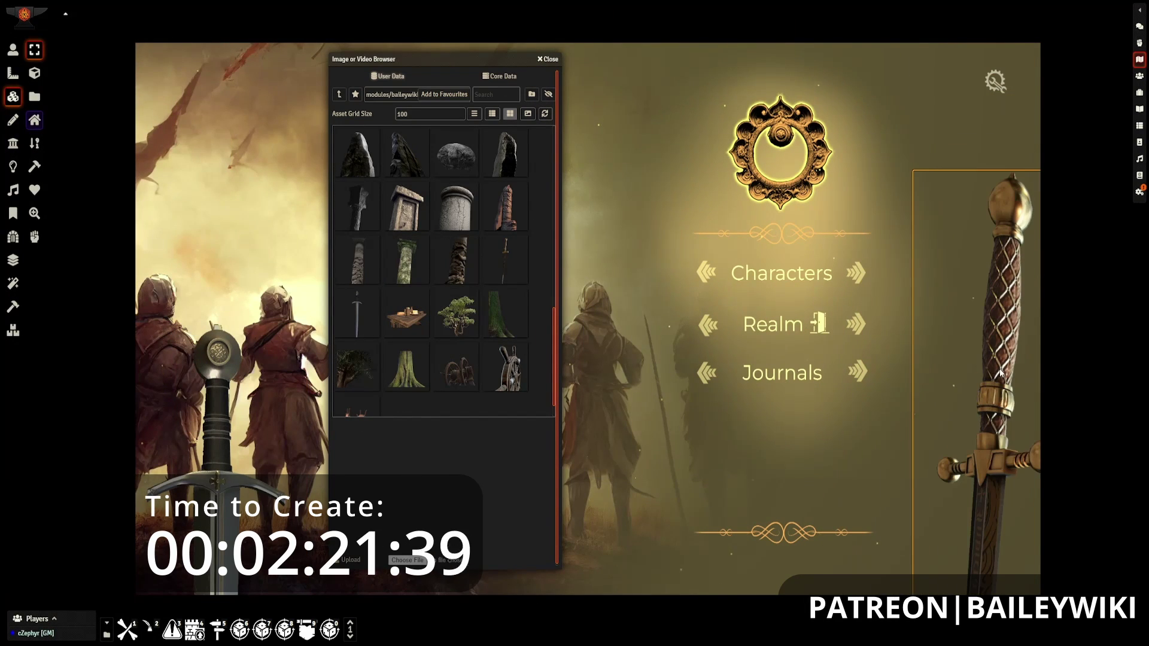
mouse_move(501, 382)
scroll(500, 382, "down", 1)
scroll(504, 386, "up", 15)
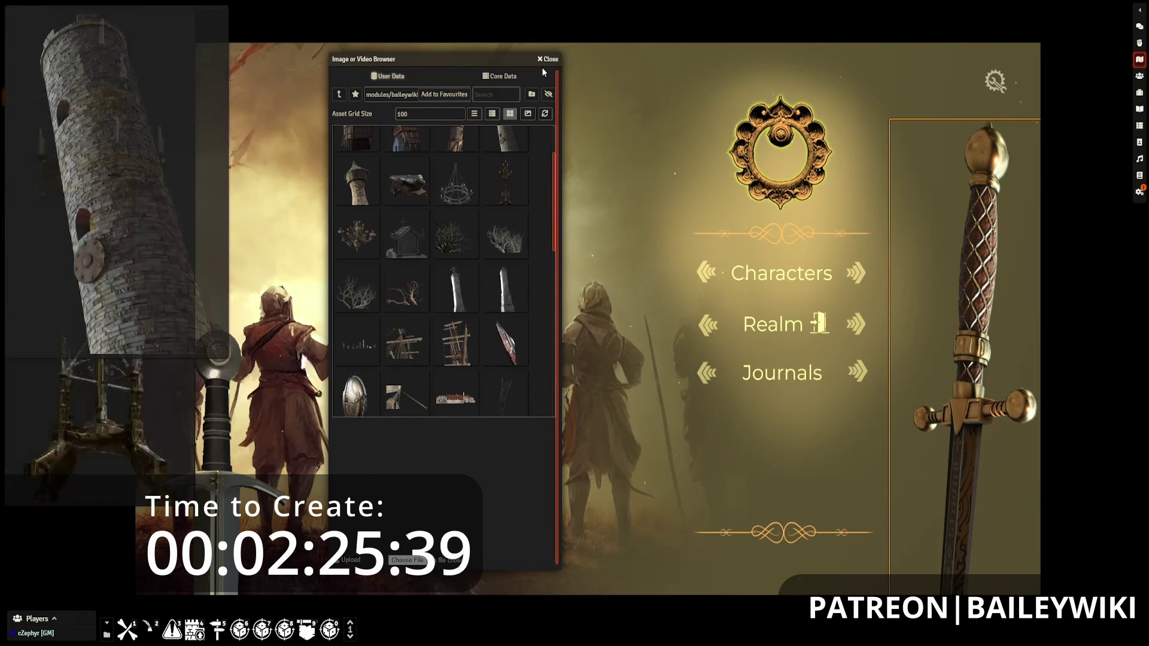
left_click(547, 59)
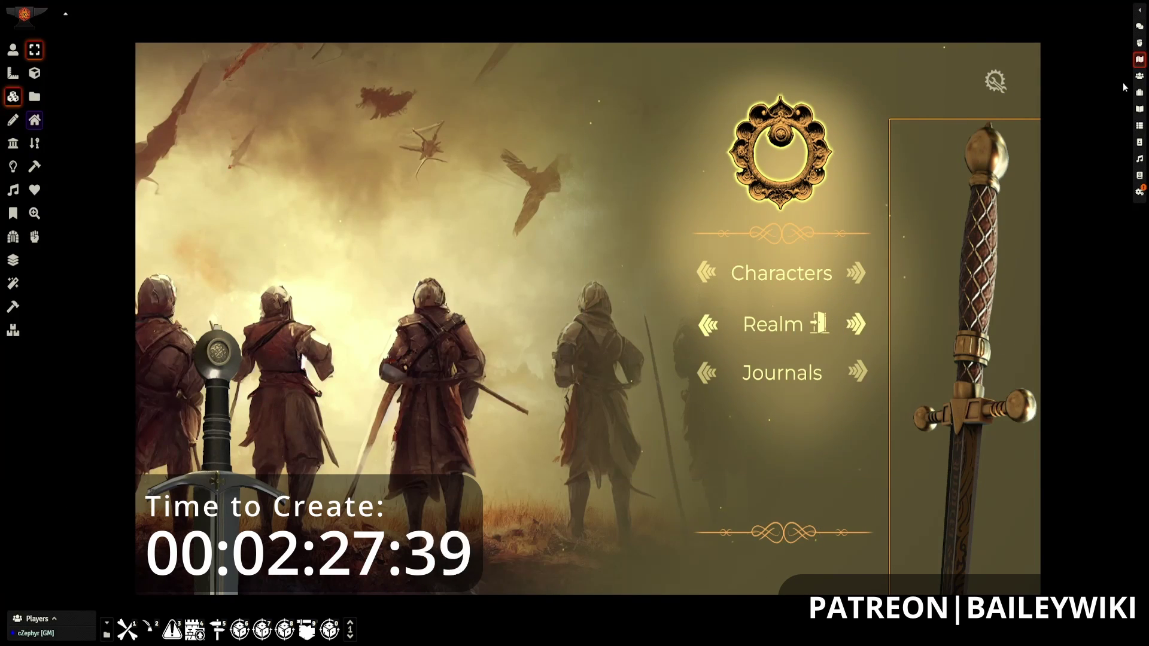
Step: Delete the Deactivate, Hide and Activate actions from the Characters tile's triggers, keeping only the Change Scene action
left_click(1140, 63)
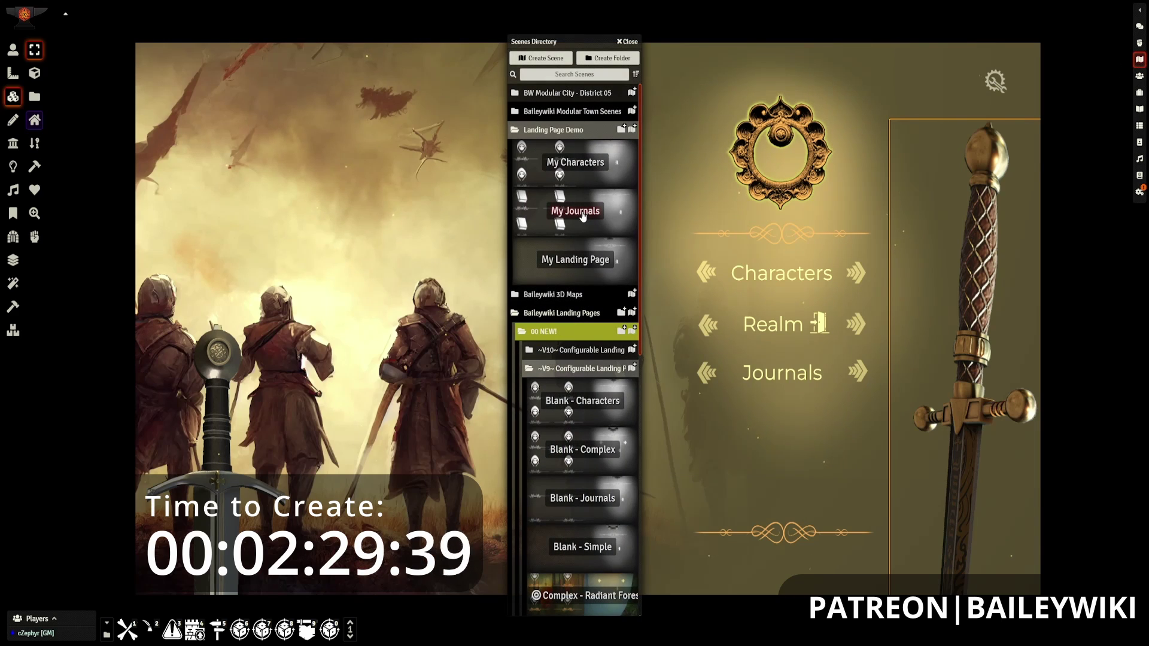
left_click(628, 42)
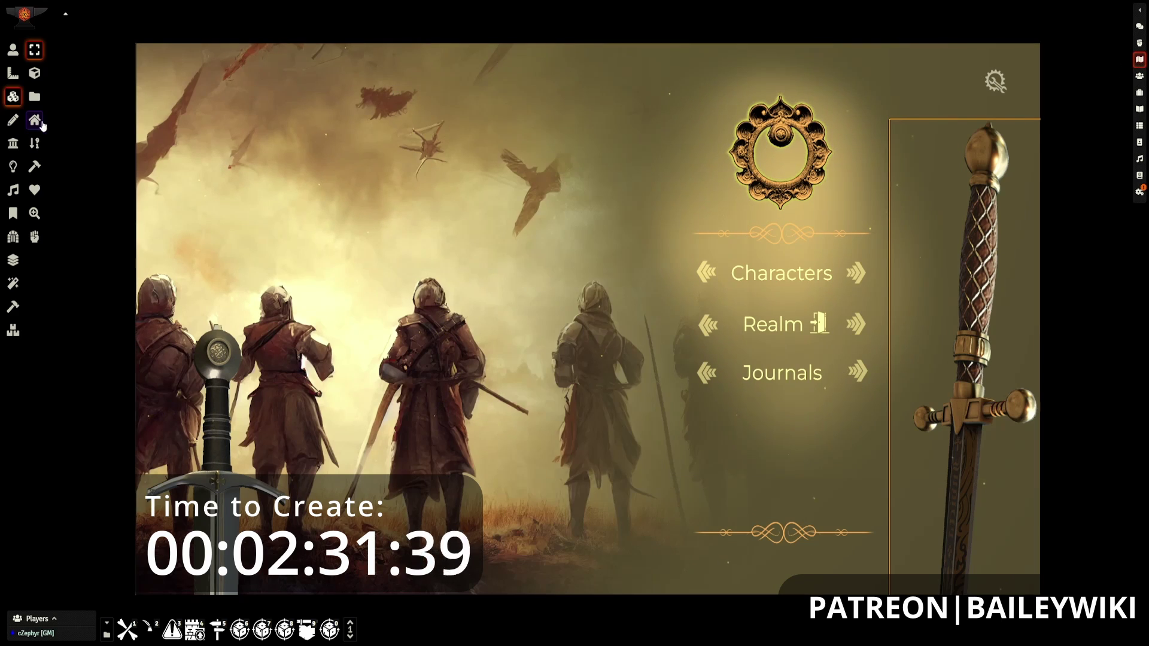
double_click(791, 298)
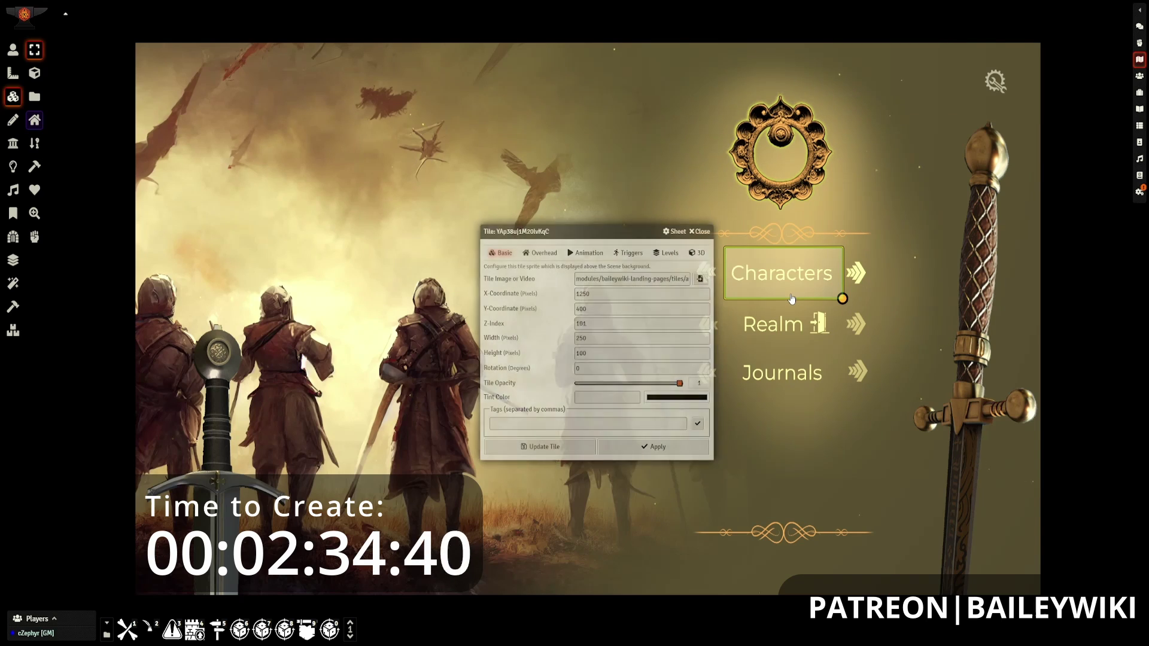
left_click(631, 254)
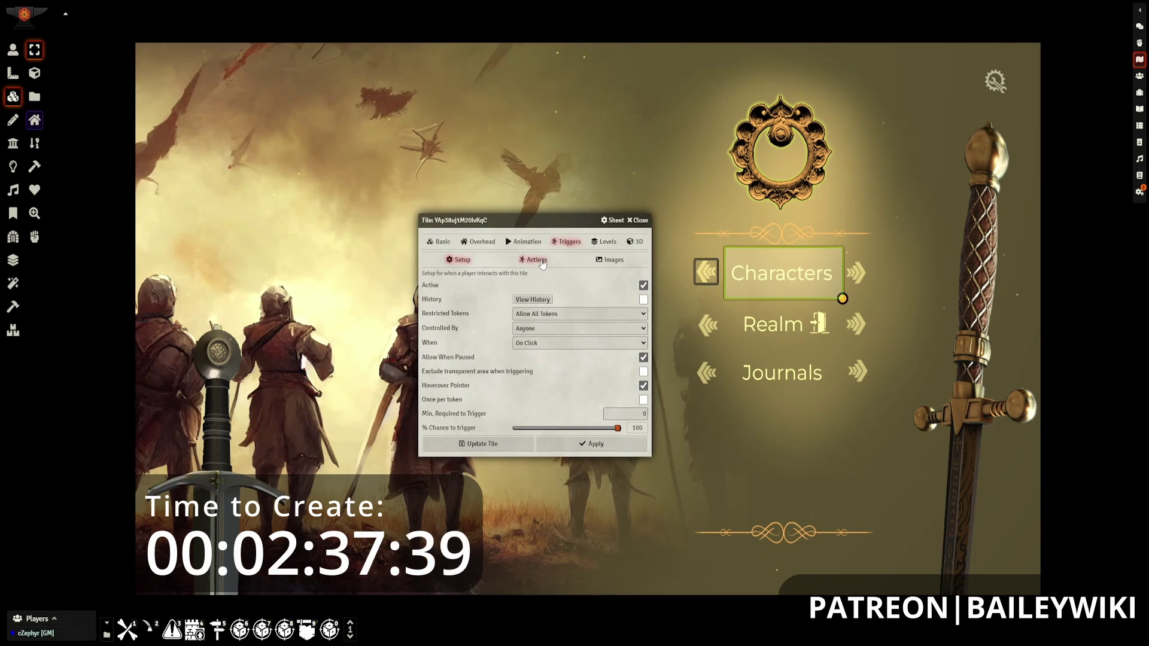
left_click(541, 262)
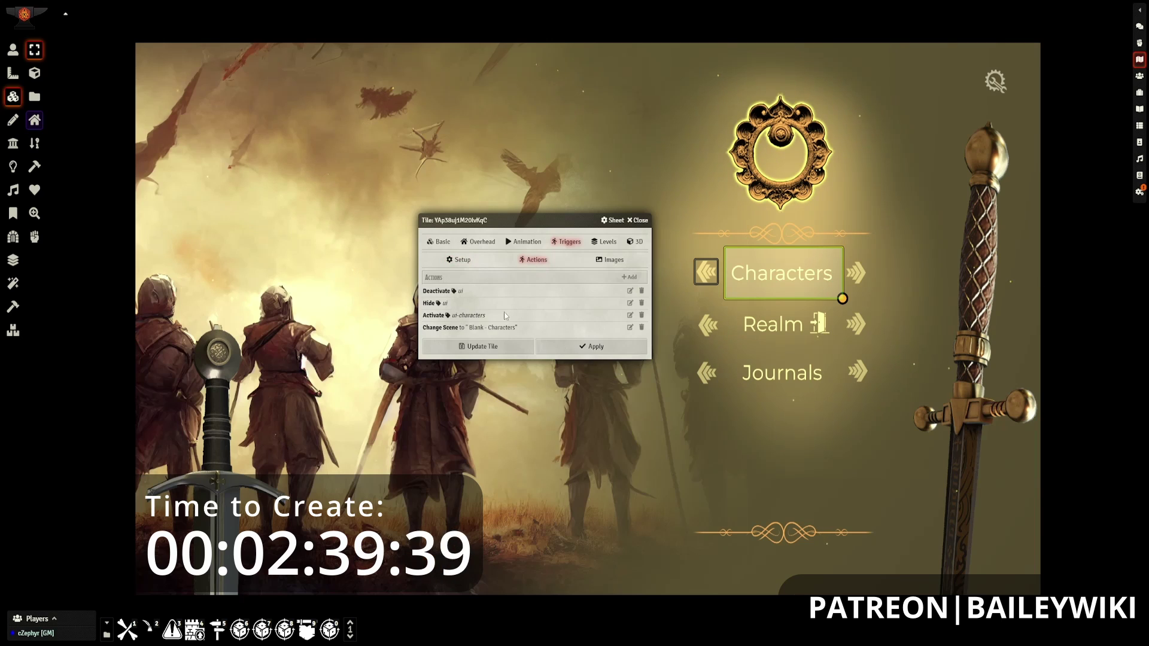
left_click(641, 291)
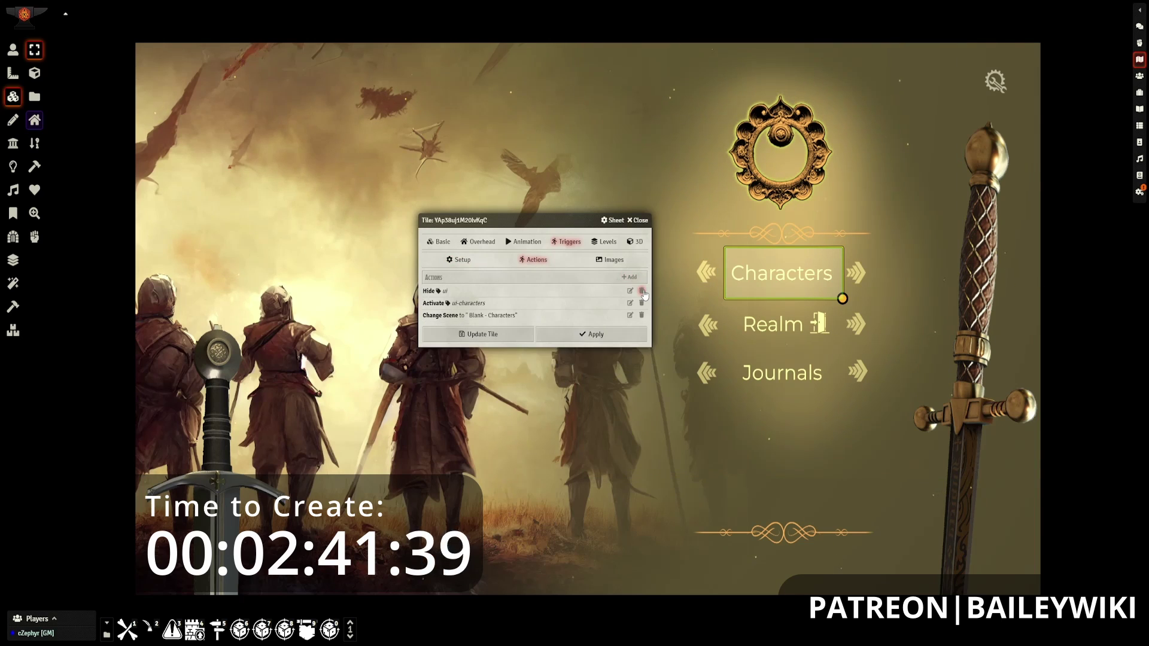
left_click(642, 291)
left_click(641, 291)
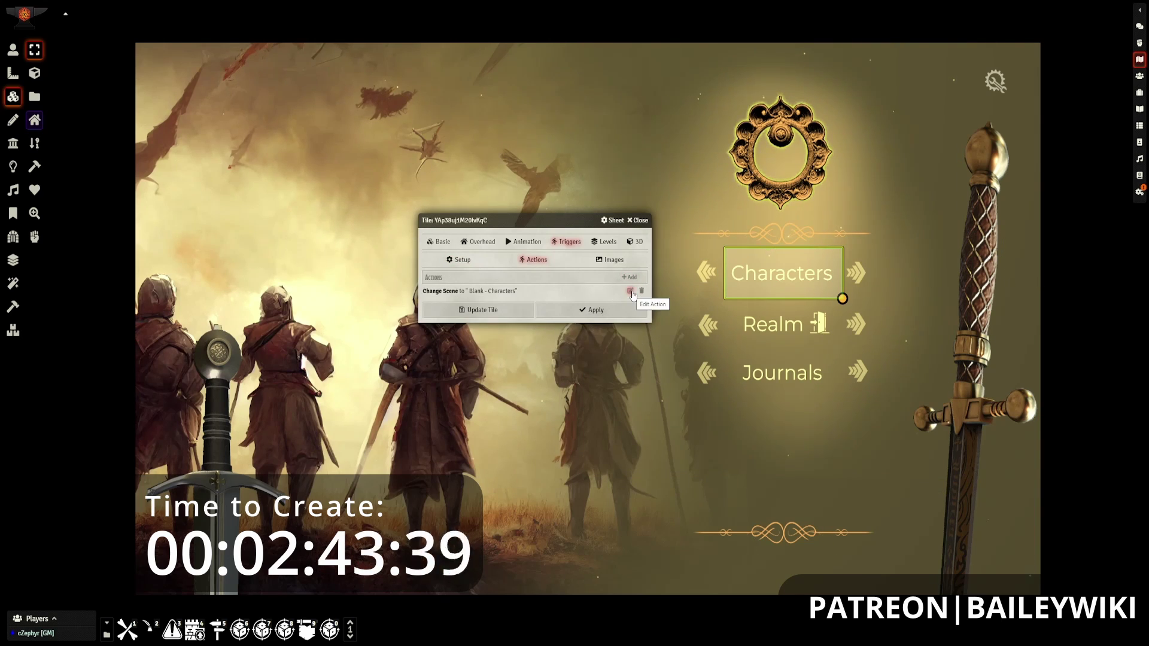
Step: Set the Characters tile's Change Scene action to the My Characters scene and update the tile
left_click(630, 292)
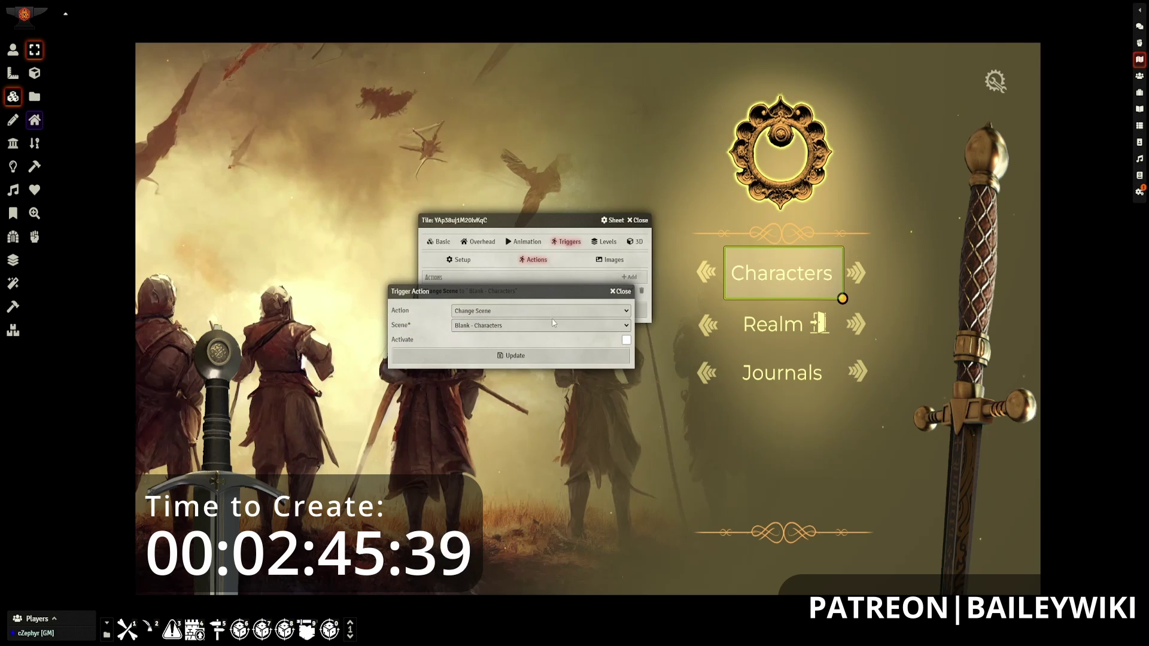
left_click(554, 325)
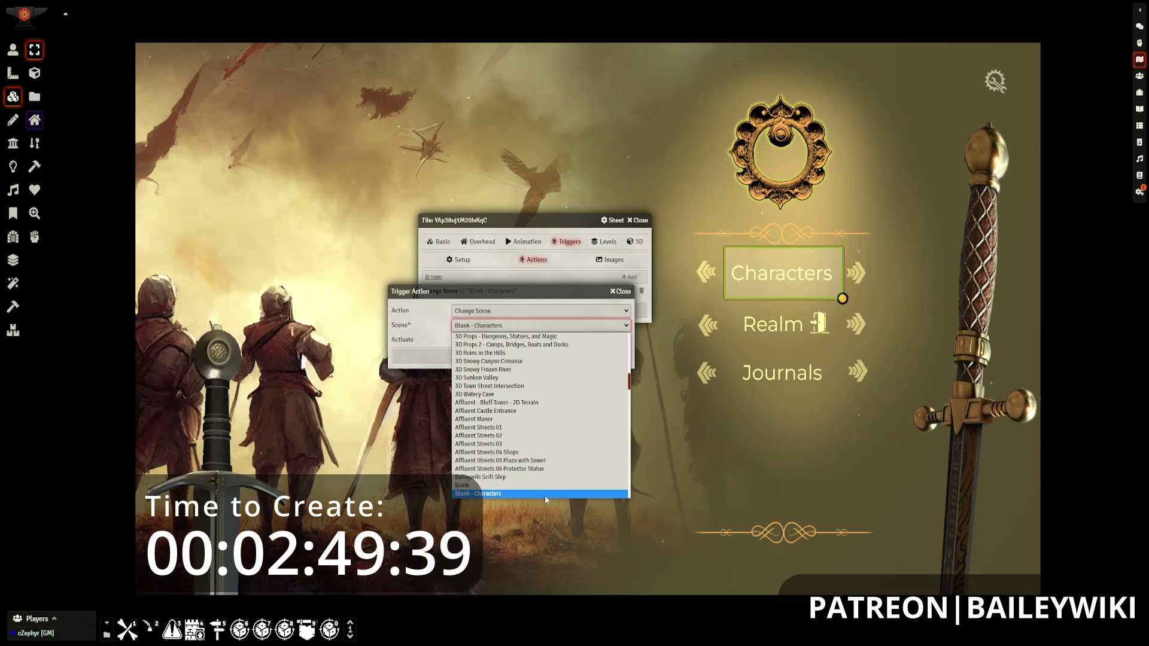
scroll(545, 495, "down", 4)
left_click_drag(629, 398, 630, 501)
left_click(516, 494)
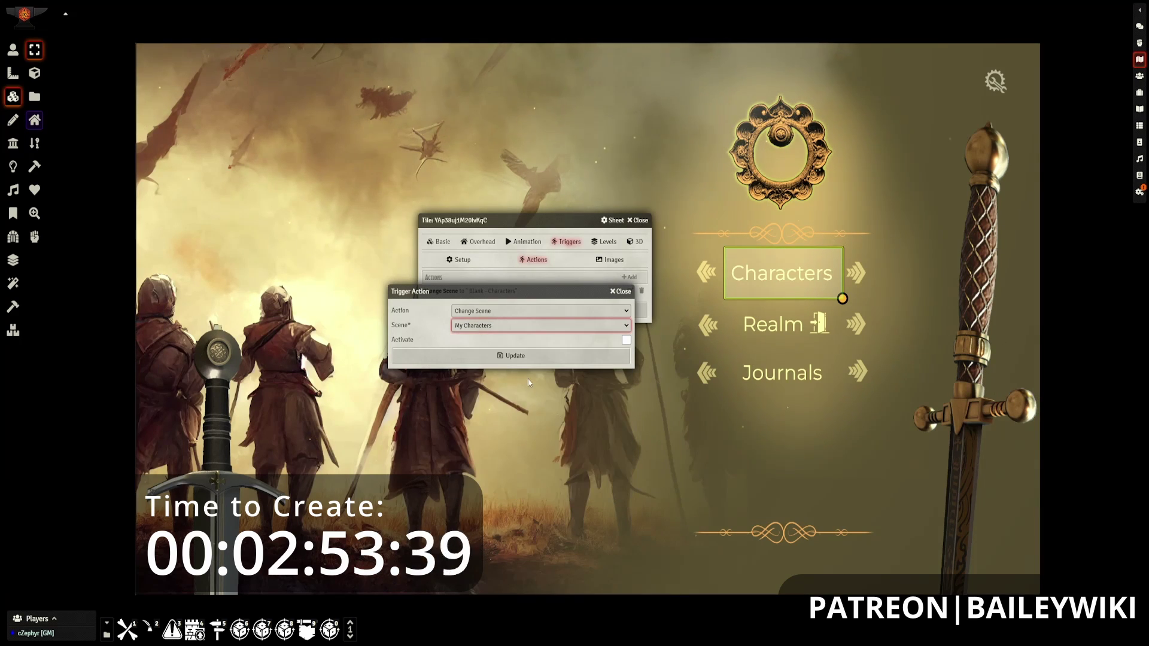
left_click(518, 357)
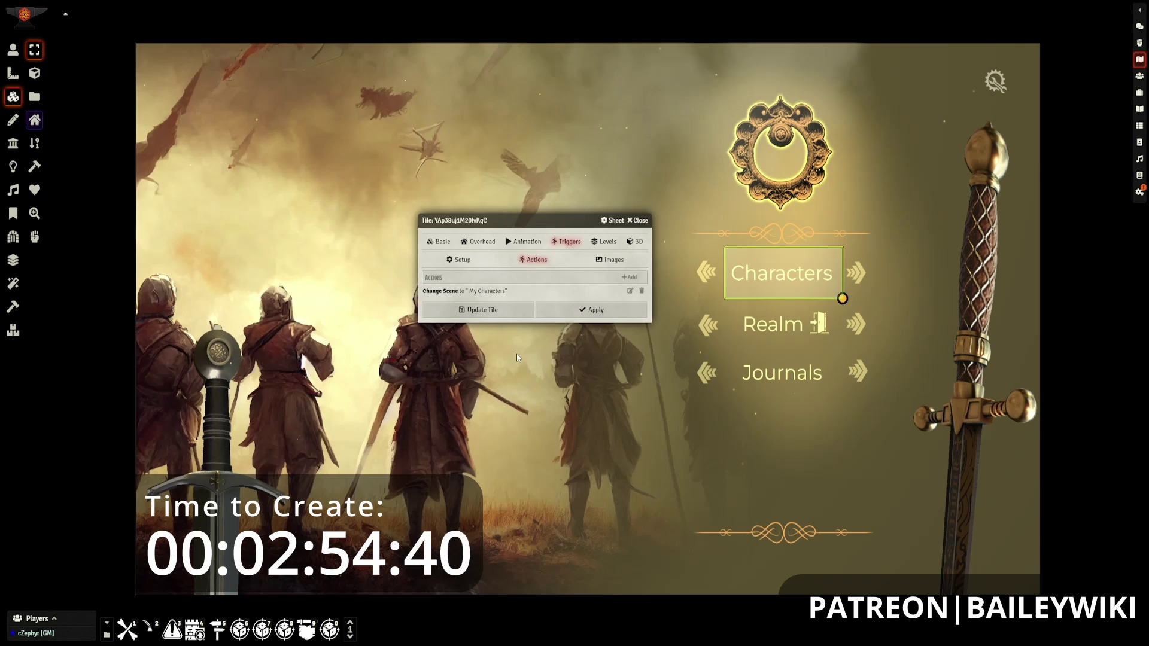
left_click(506, 312)
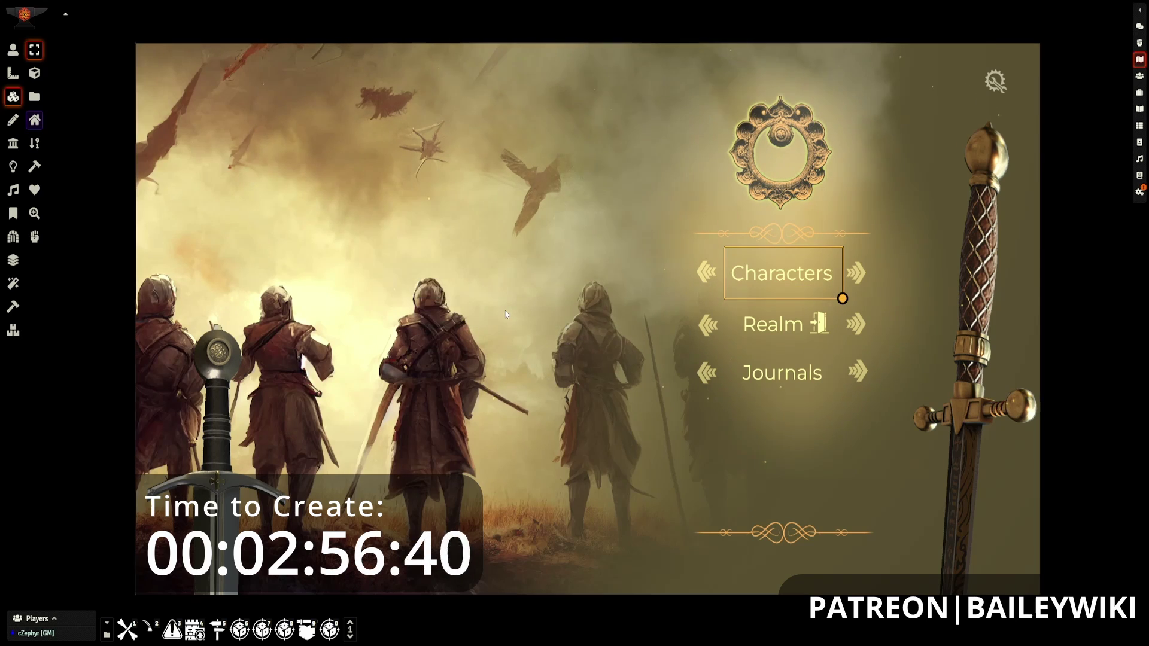
Step: Set the Characters tile's Change Scene action to the V10 Blank - Characters scene and update the tile
double_click(739, 293)
left_click(630, 291)
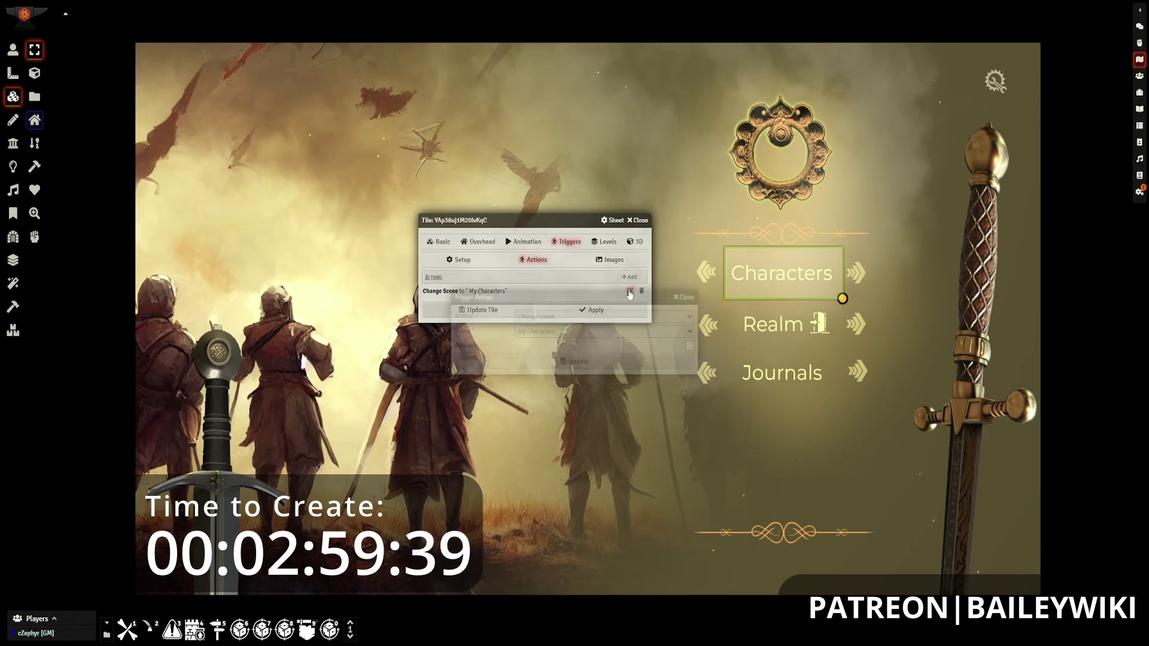
left_click(558, 337)
left_click(563, 386)
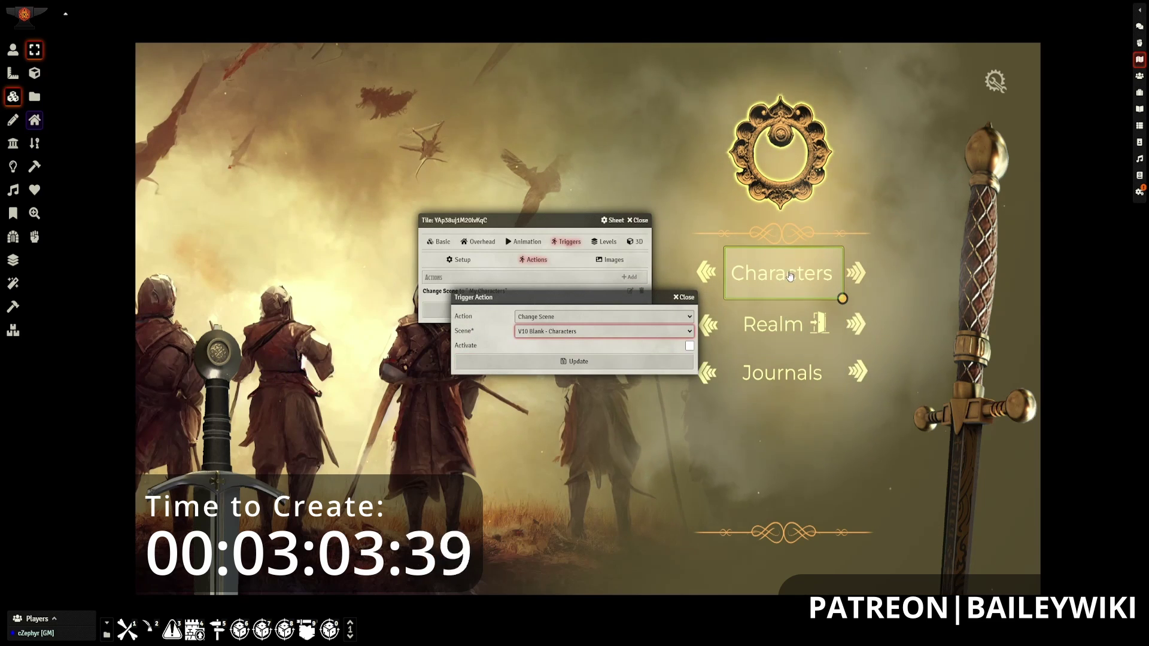
left_click(610, 362)
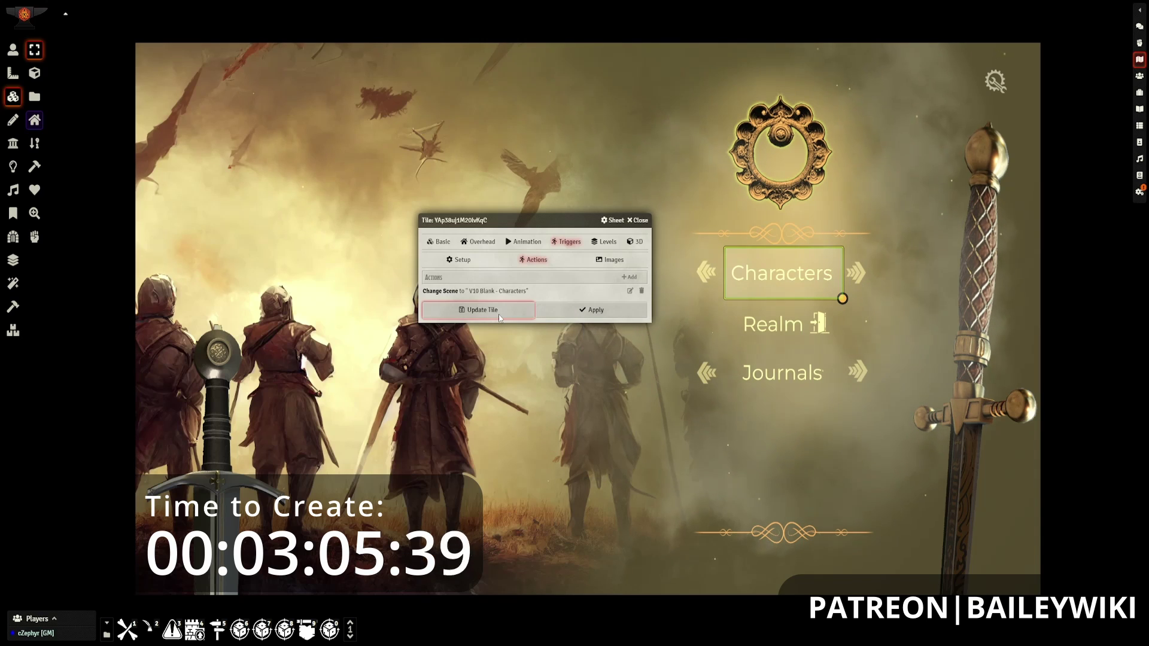
left_click(534, 311)
Step: Set the Characters tile's Change Scene action to the My Characters scene, then reopen the tile's configuration to check the saved target
left_click(835, 293)
double_click(835, 293)
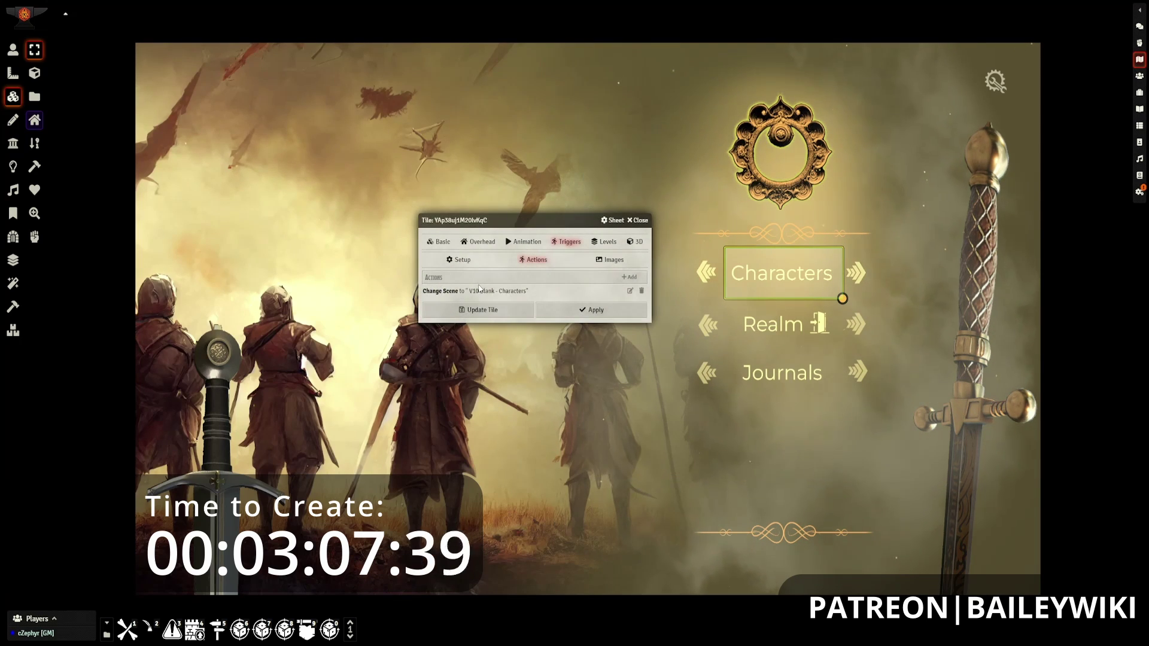
left_click(631, 291)
left_click(611, 331)
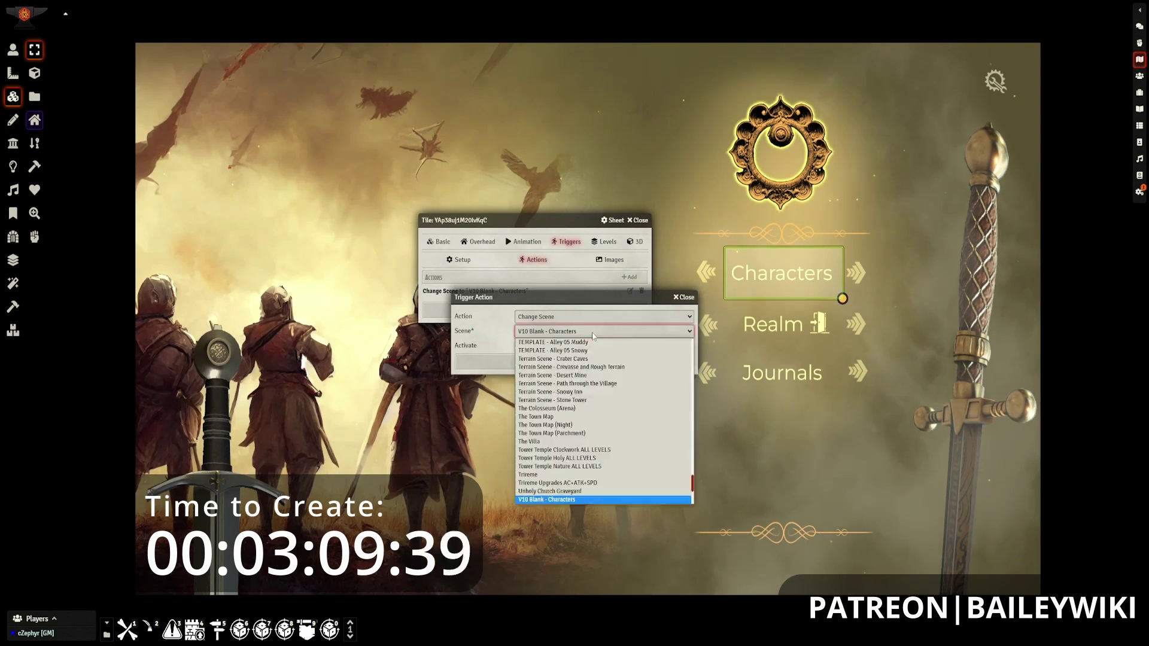
scroll(599, 411, "down", 5)
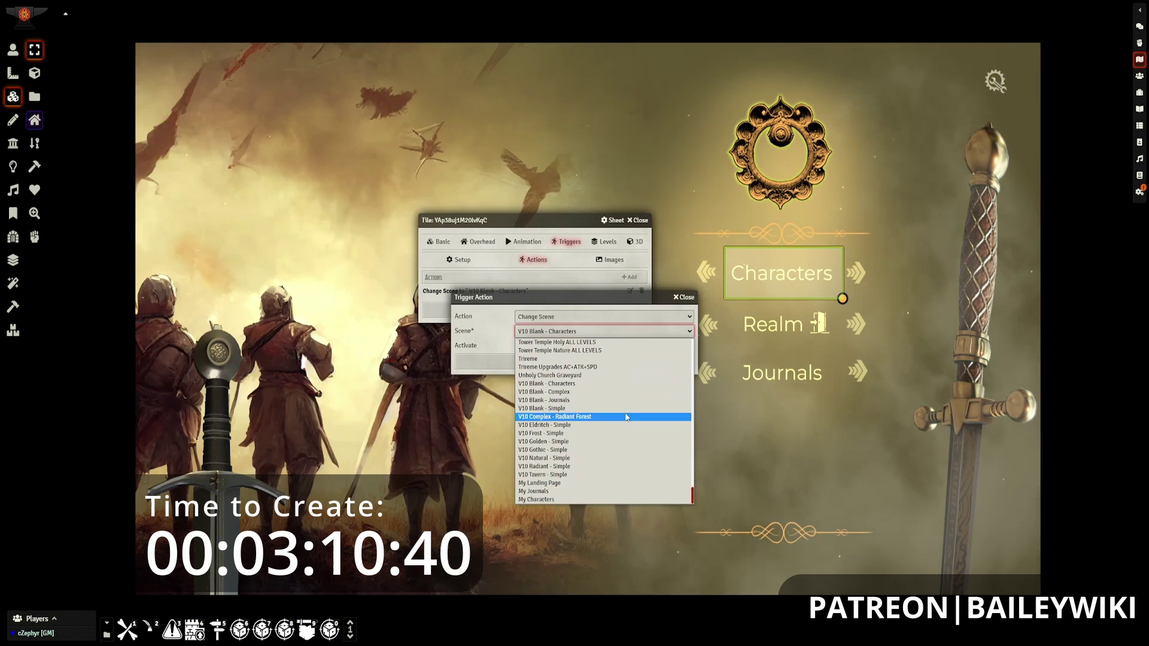
left_click(558, 501)
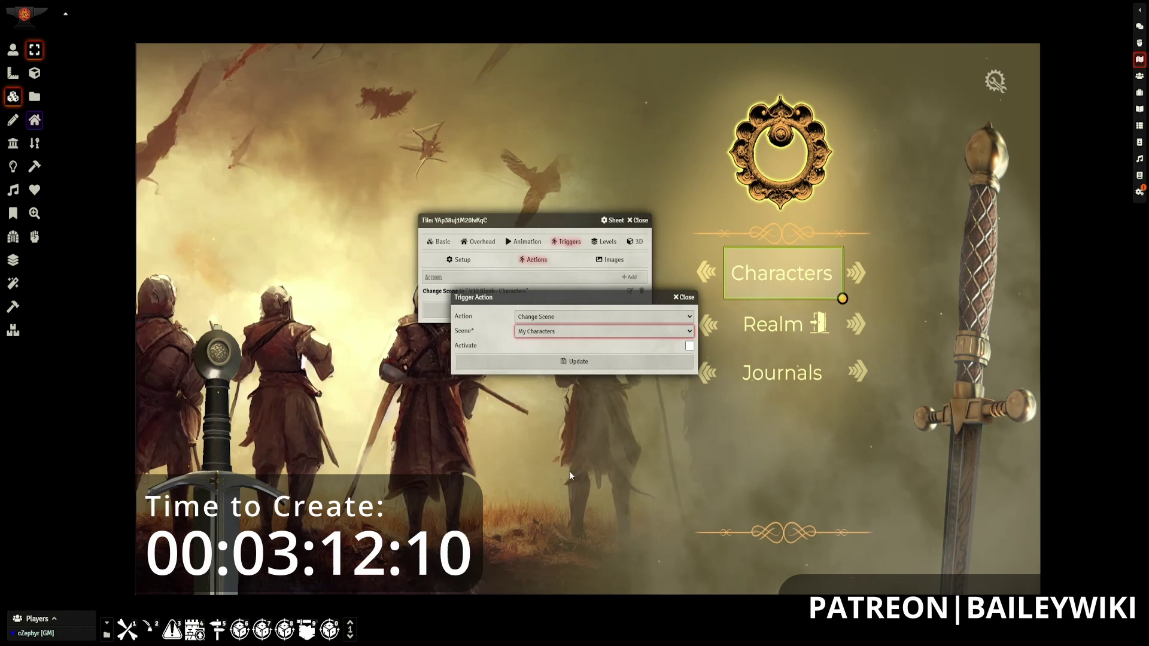
left_click(686, 358)
key("Escape")
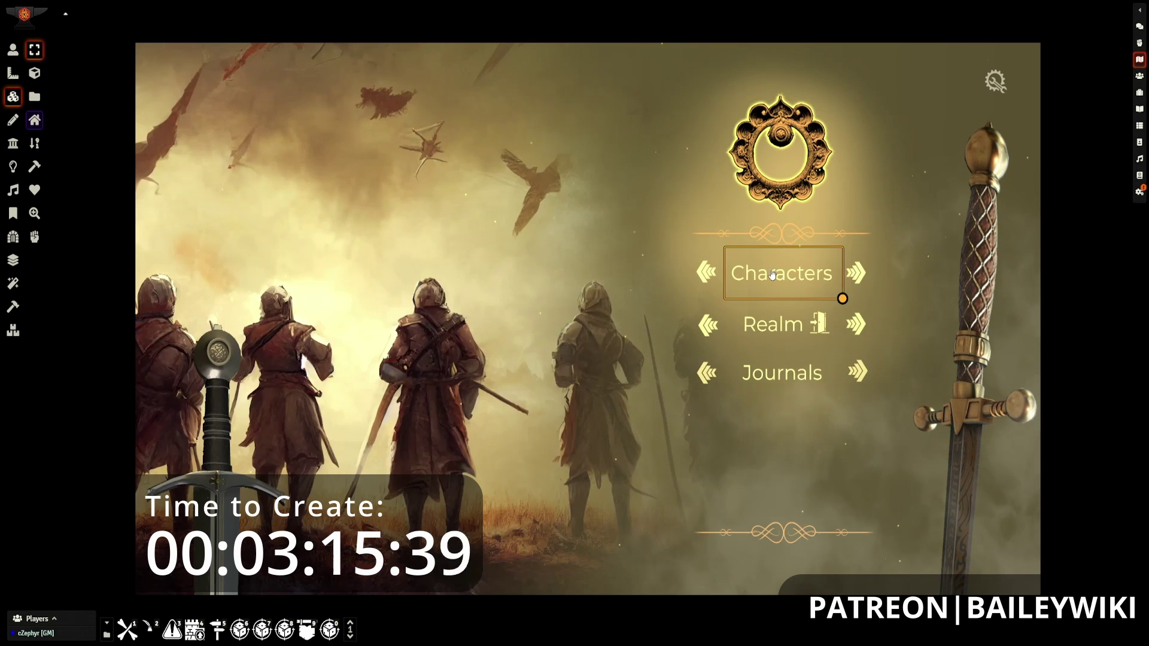
double_click(772, 274)
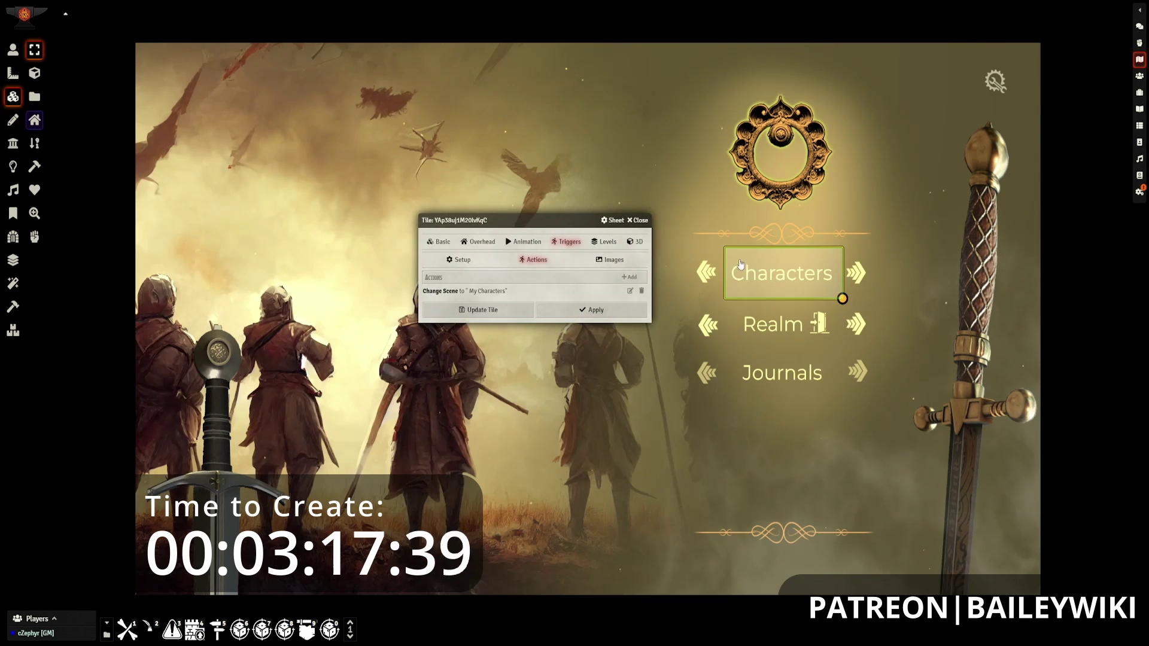
left_click(629, 221)
Step: Delete the Deactivate, Hide, Activate and Show actions from the Journals tile's triggers, keeping only the Change Scene action
double_click(835, 390)
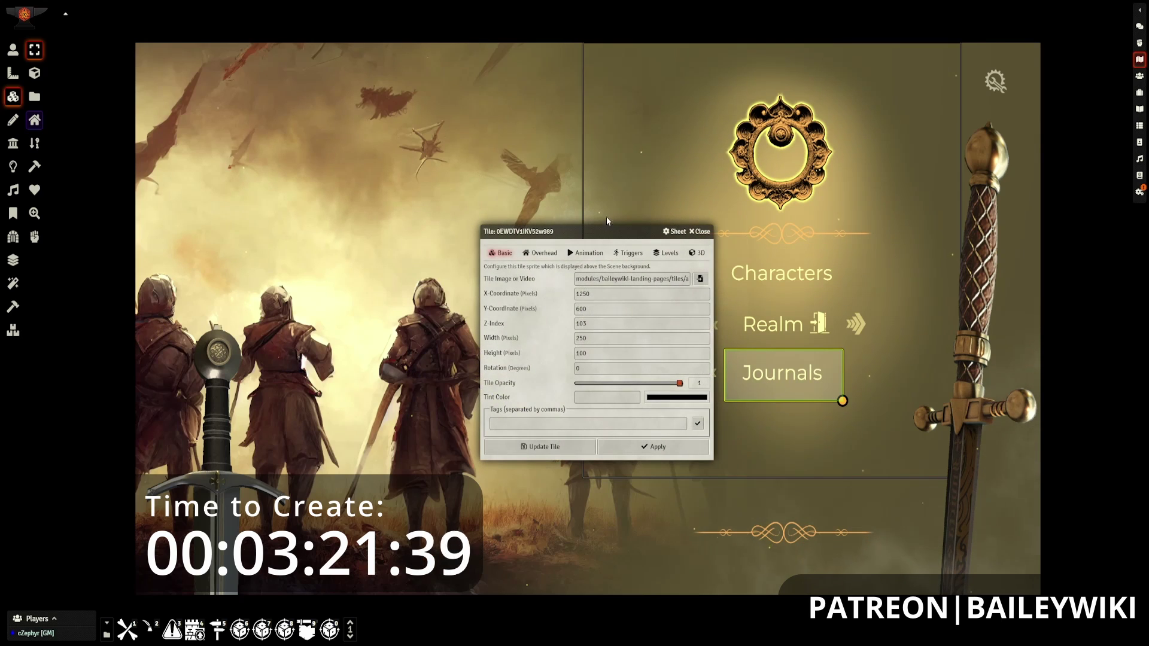
left_click_drag(605, 228, 467, 280)
left_click(494, 306)
left_click(460, 325)
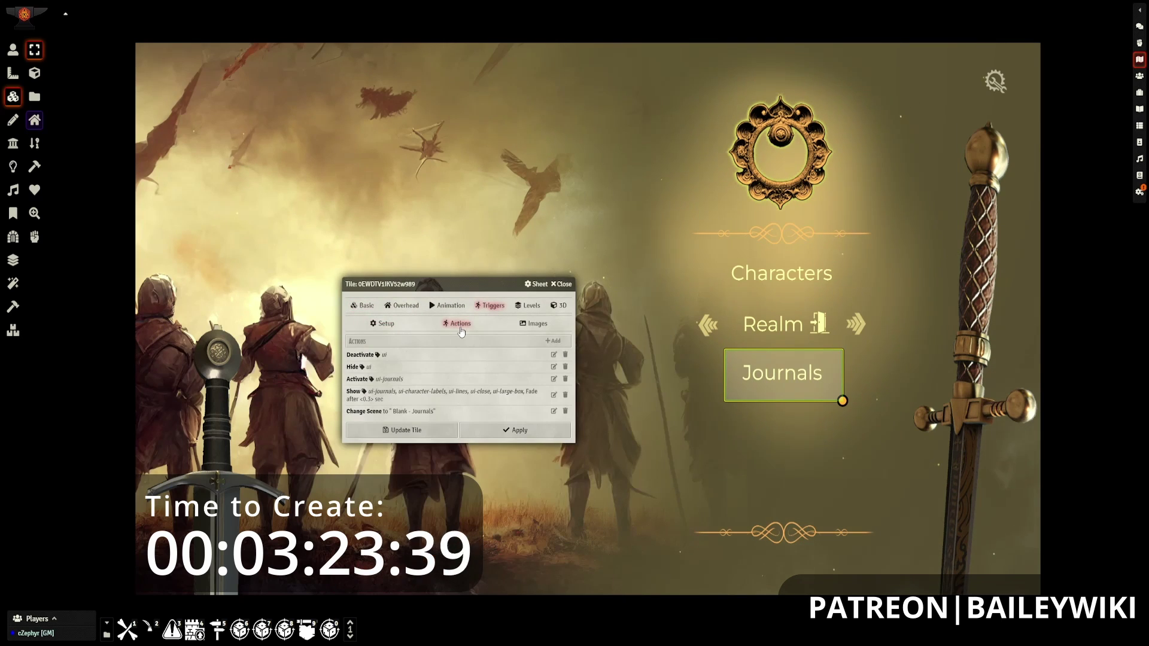
left_click(565, 358)
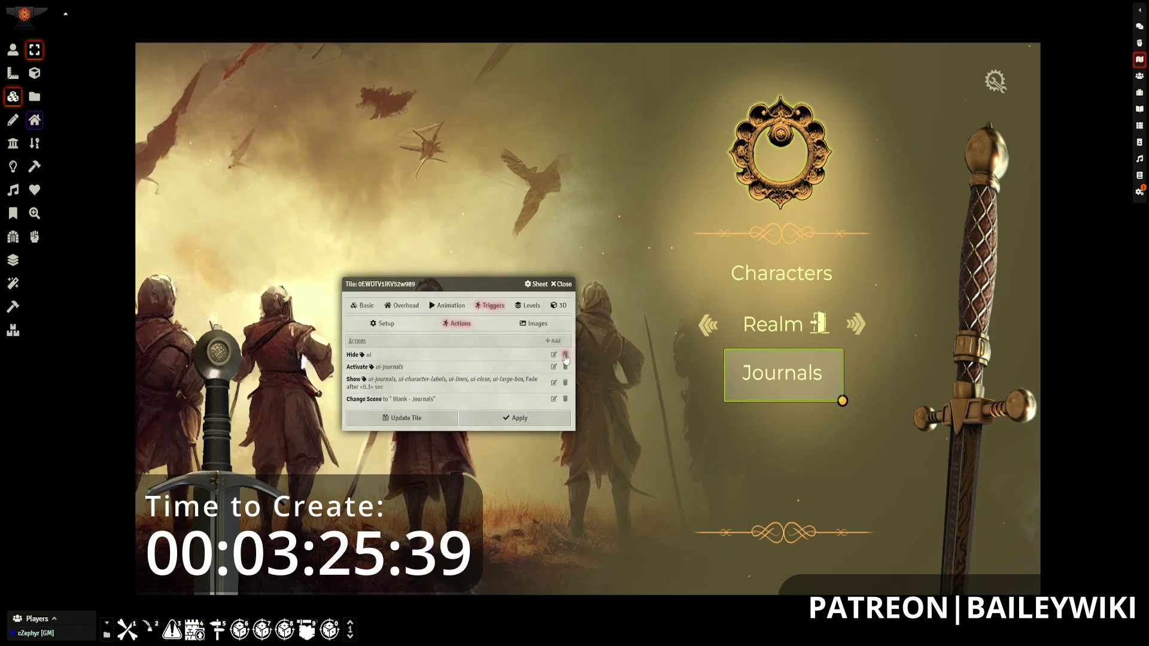
left_click(565, 358)
left_click(565, 358)
left_click(565, 358)
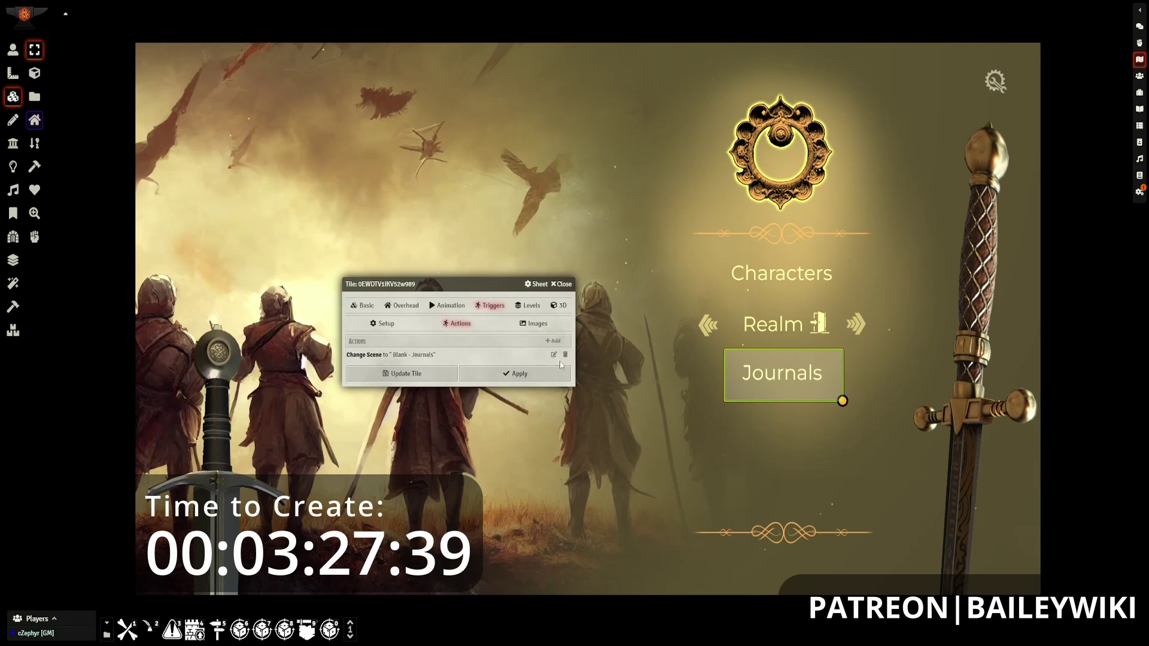
Step: Set the Journals tile's Change Scene action to the My Journals scene and update the tile
left_click(554, 355)
left_click(571, 331)
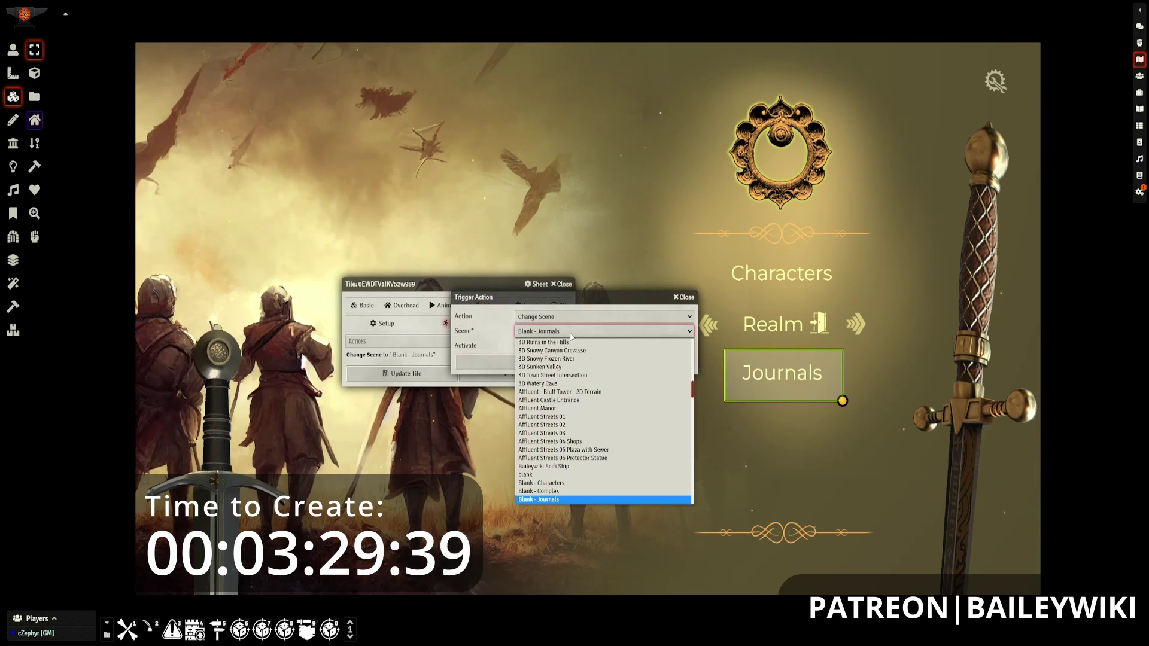
scroll(658, 418, "down", 5)
scroll(692, 421, "down", 15)
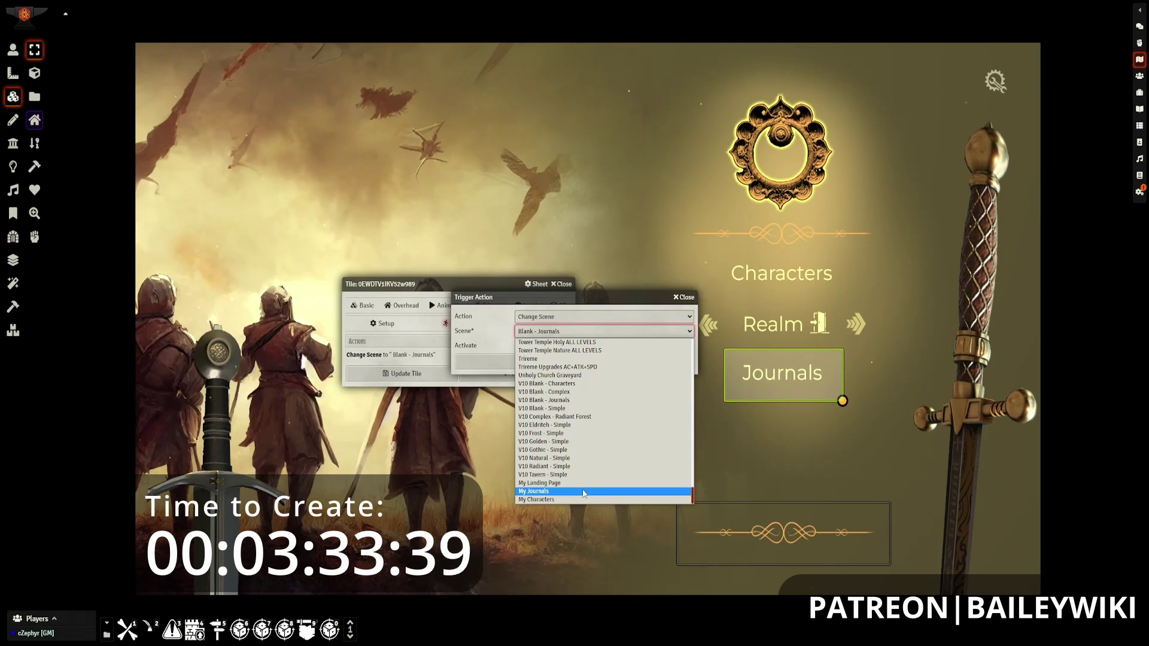
left_click(584, 491)
left_click(582, 365)
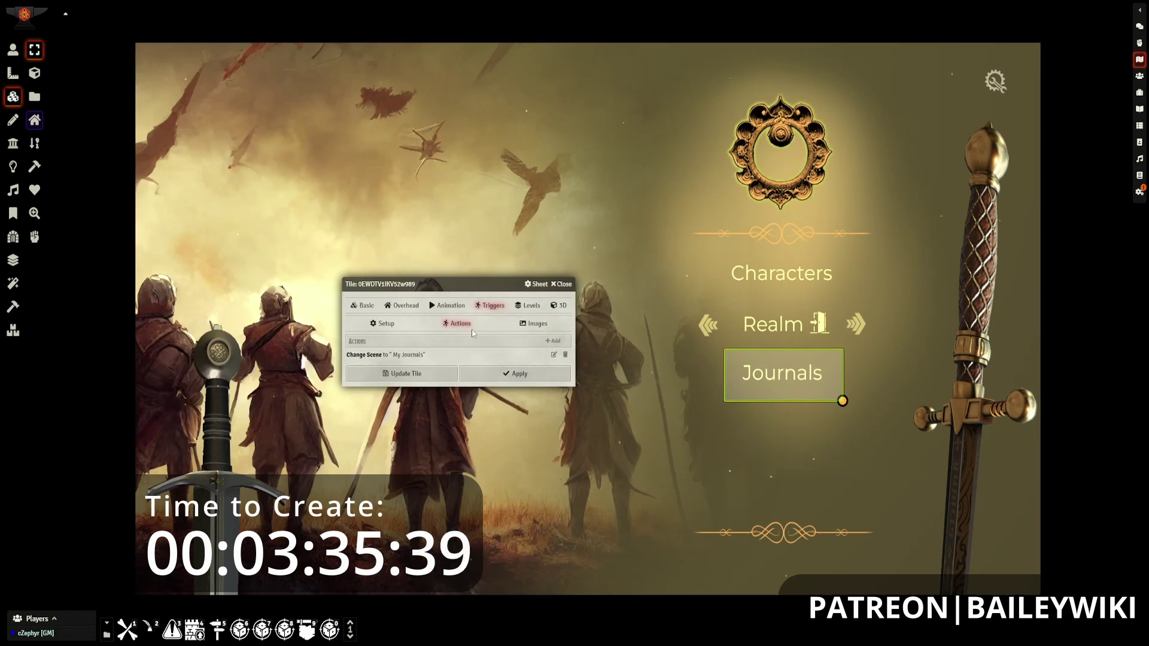
left_click(388, 375)
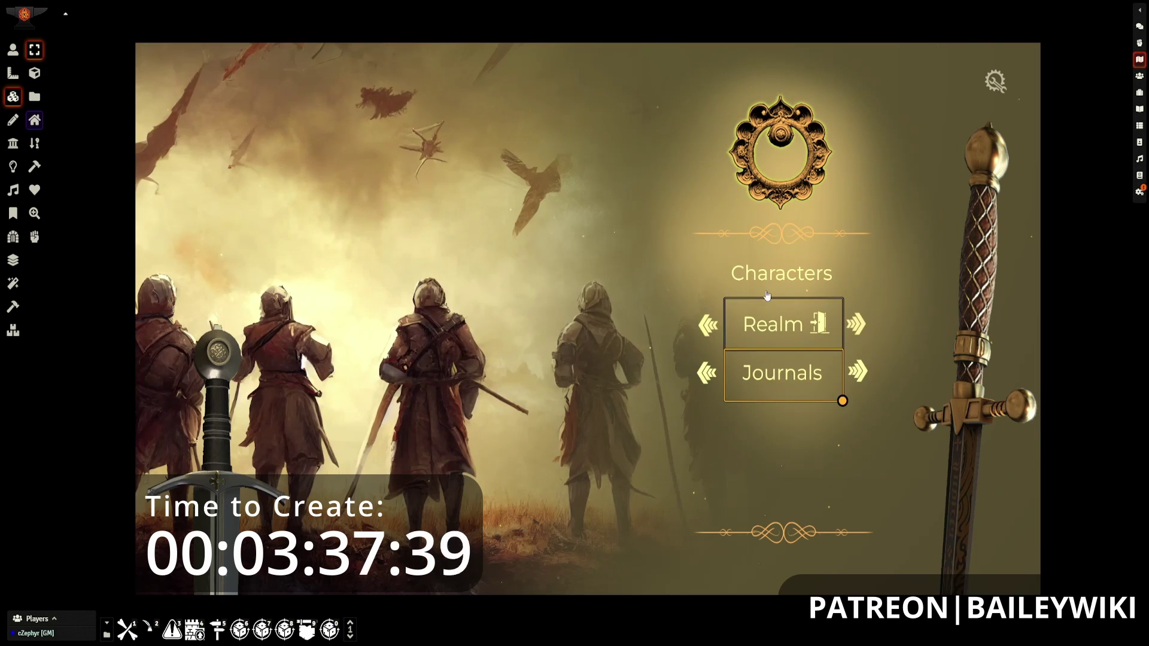
Step: Go to the My Journals scene and place the golden sunset town image from the landing-page backgrounds over the journal panel
left_click(791, 379)
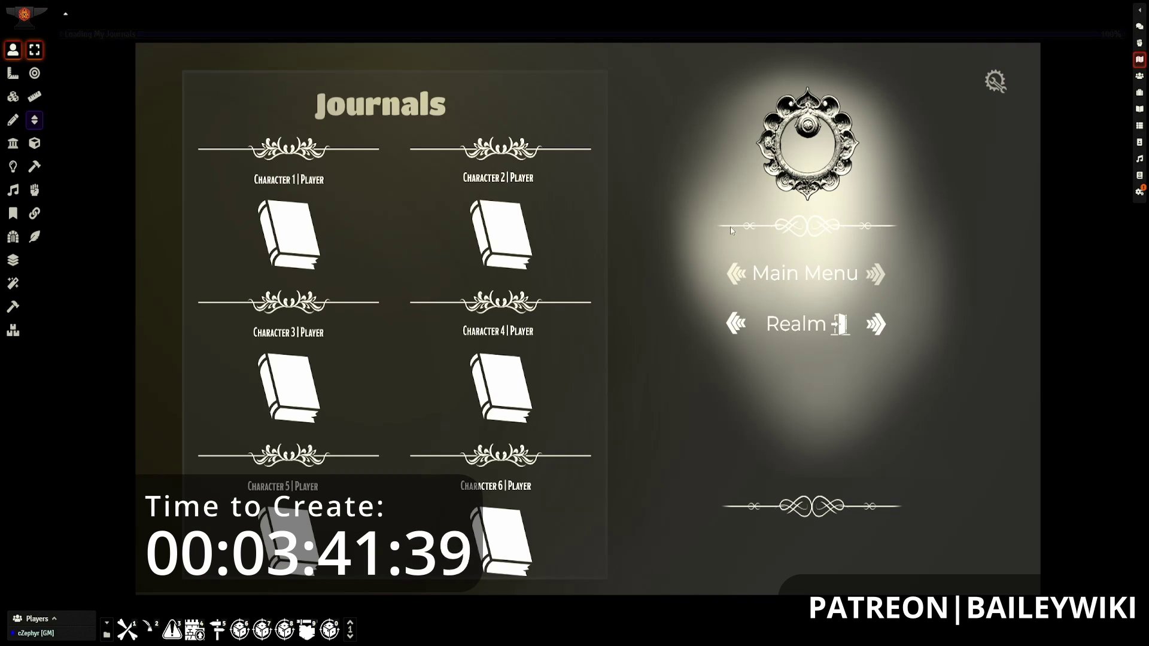
left_click(14, 97)
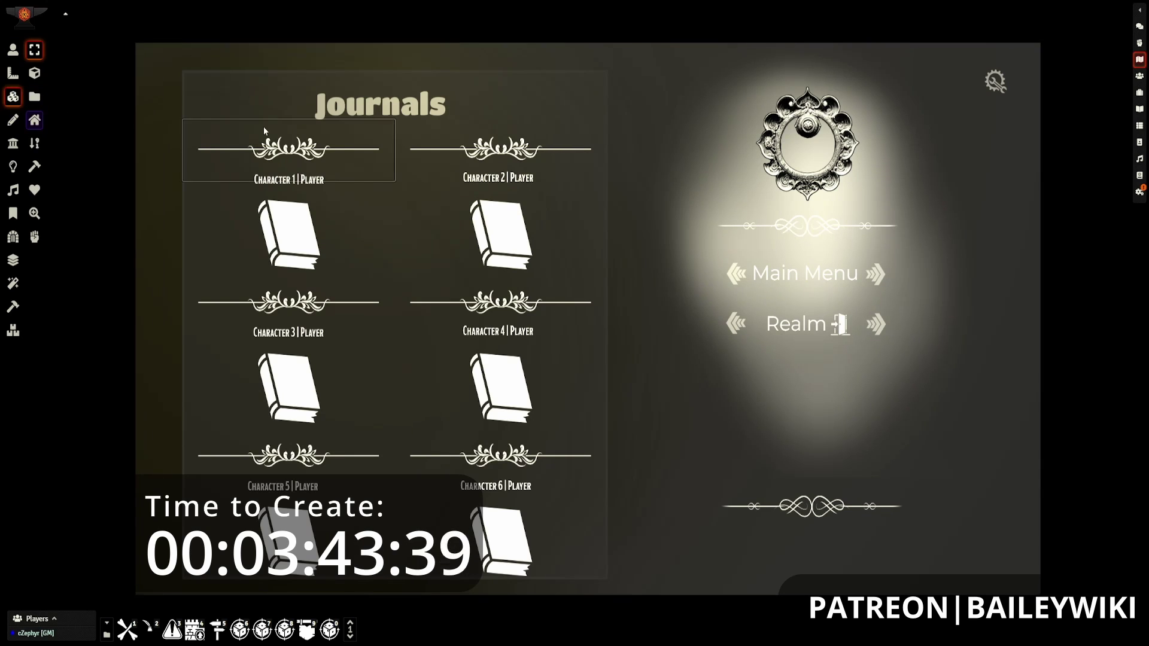
left_click(35, 98)
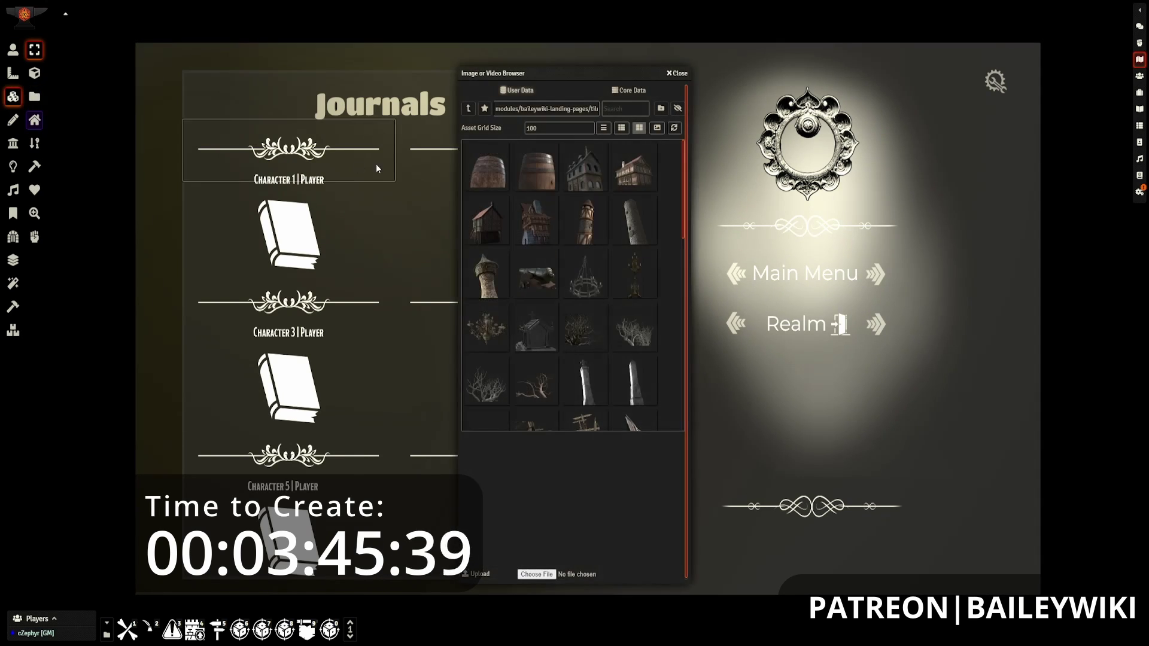
left_click(468, 109)
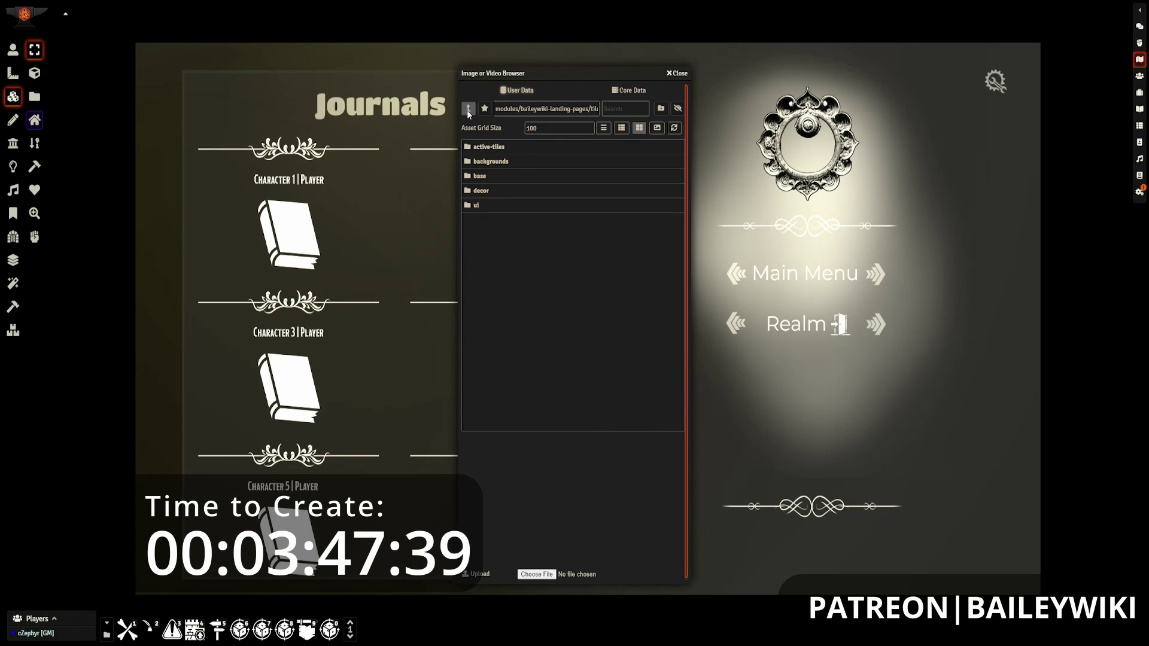
left_click(496, 157)
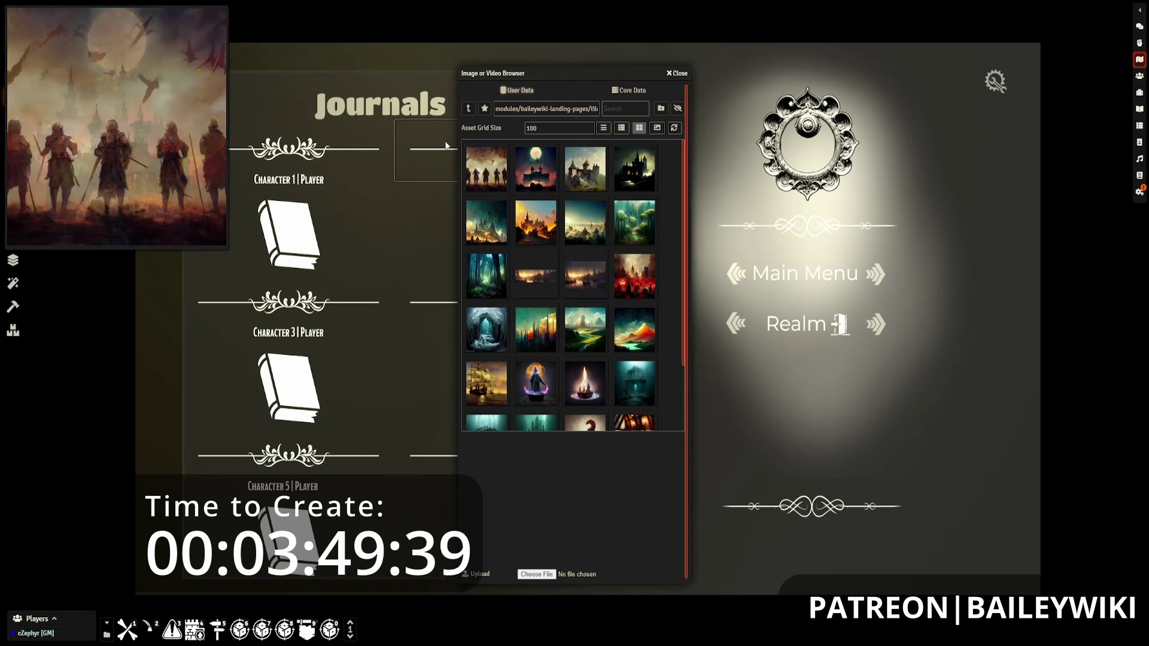
mouse_move(579, 249)
scroll(579, 249, "up", 1)
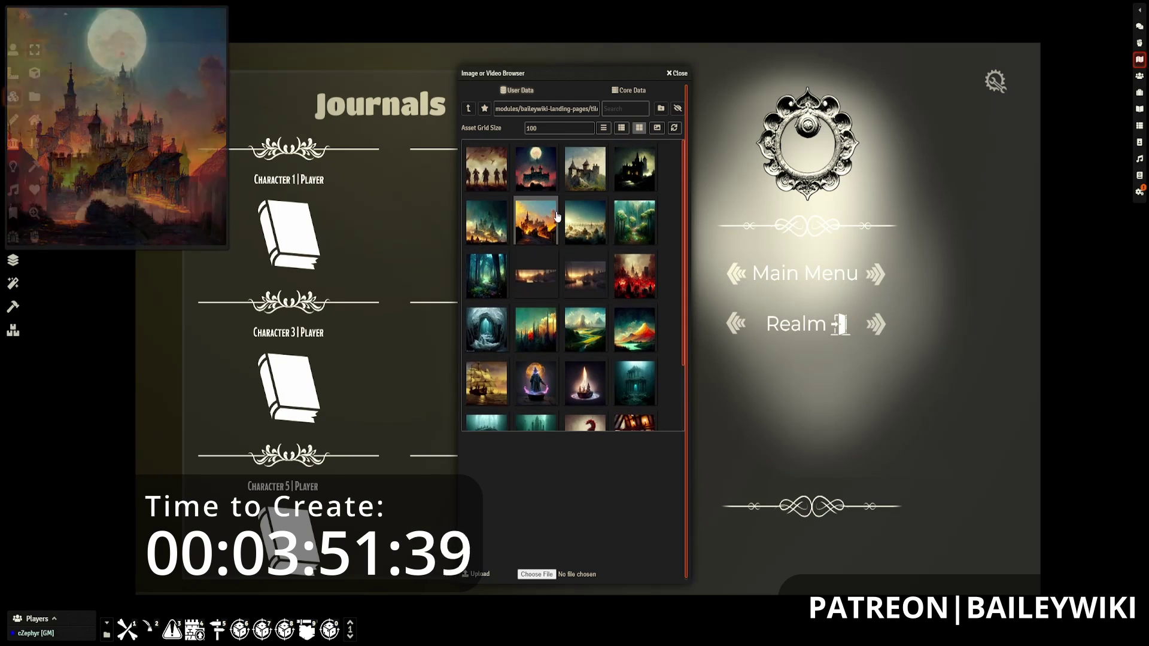
left_click_drag(536, 221, 447, 328)
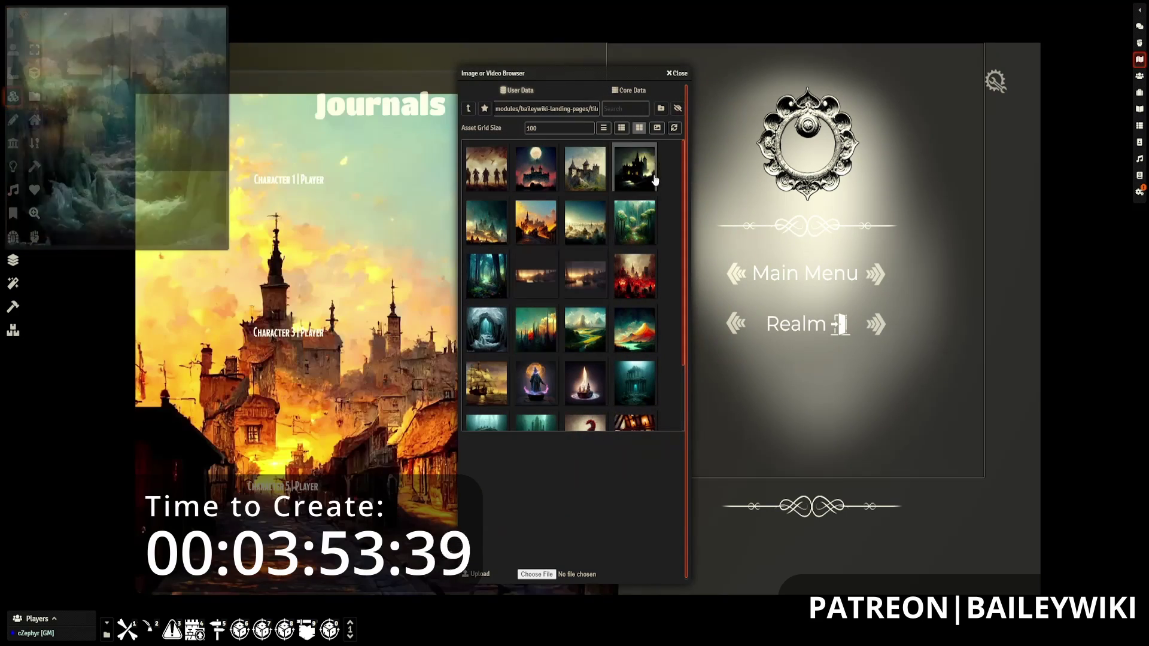
left_click_drag(543, 489, 645, 442)
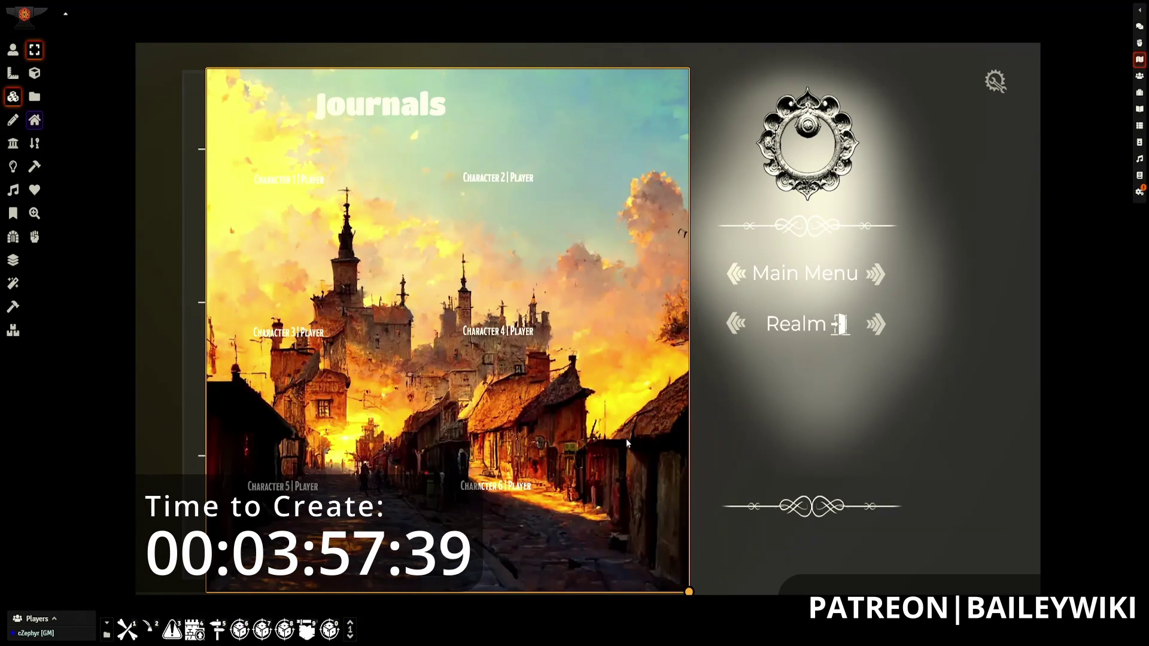
Step: Set the sunset town tile's width and height to 1300 pixels each and update the tile
right_click(626, 438)
double_click(626, 438)
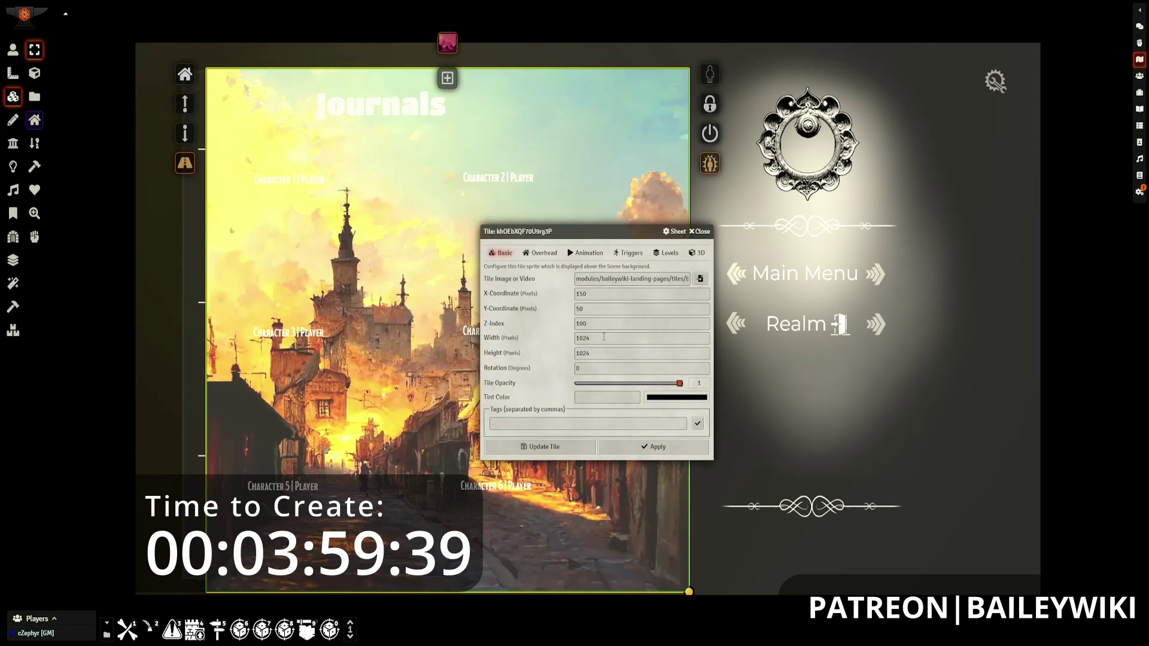
left_click_drag(604, 337, 517, 339)
type("1300")
key("Tab")
type("1")
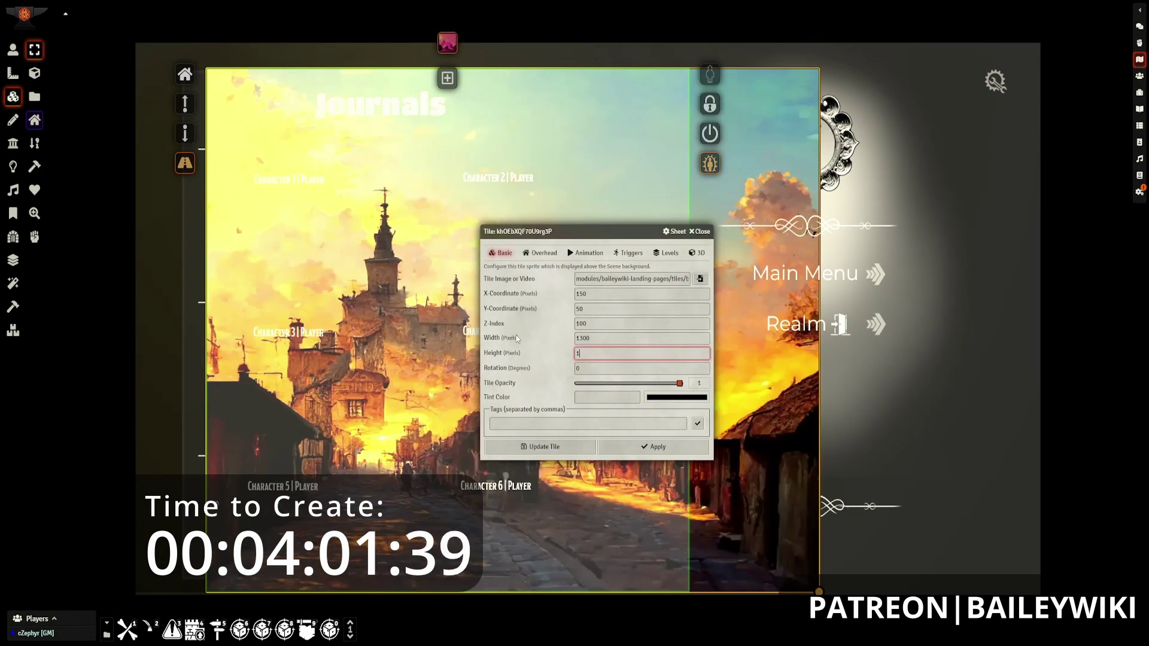
type("300")
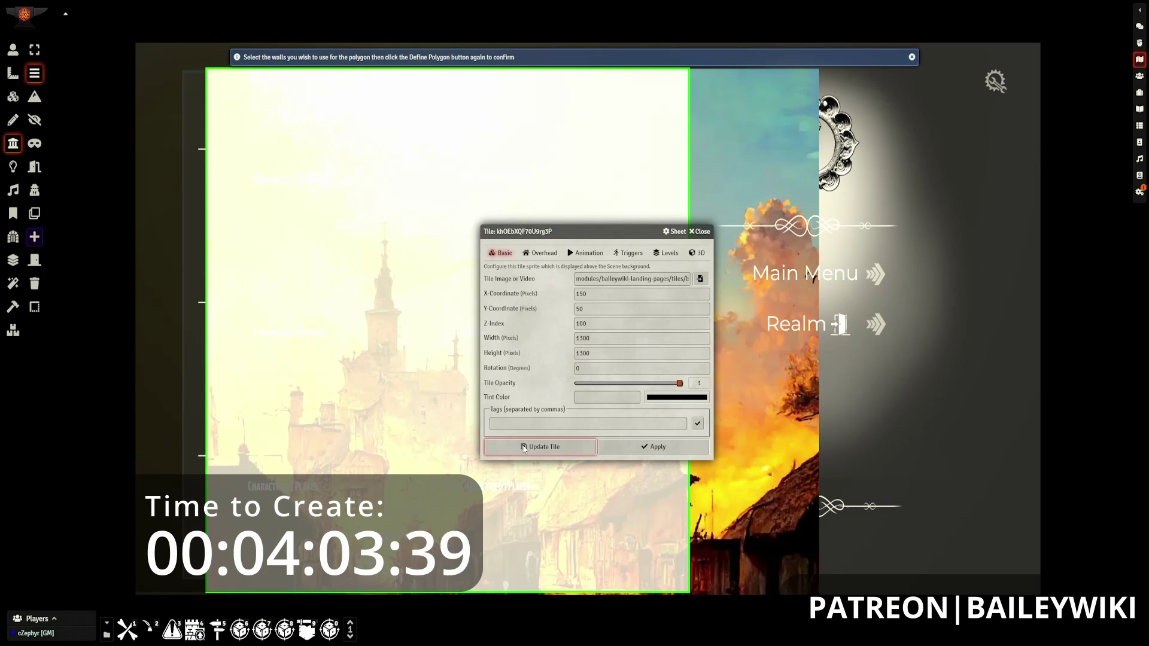
left_click(524, 448)
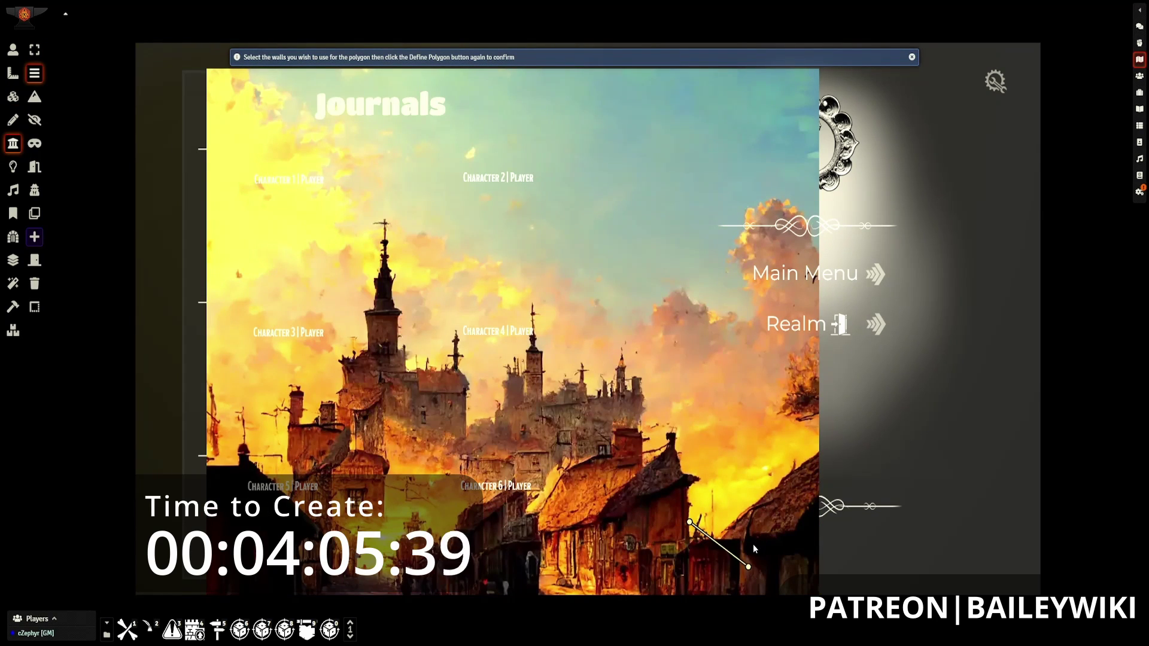
Step: Move the sunset town tile so it fills the scene's left side, and send it behind the journal panel and backdrop fade
left_click(13, 96)
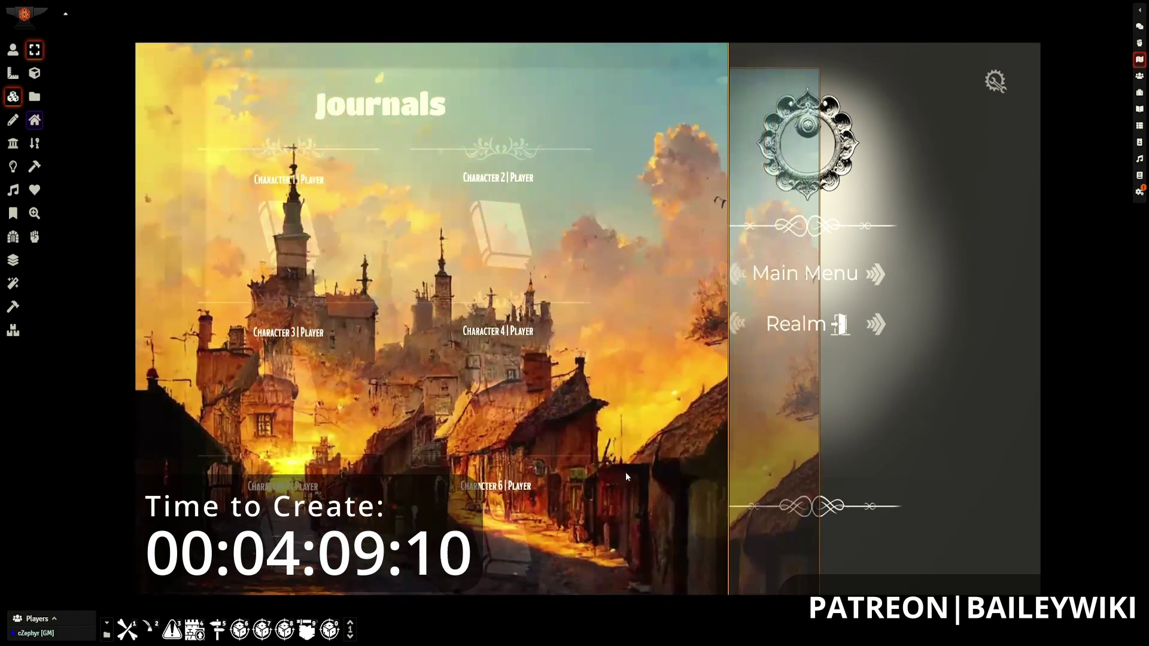
left_click_drag(627, 472, 668, 457)
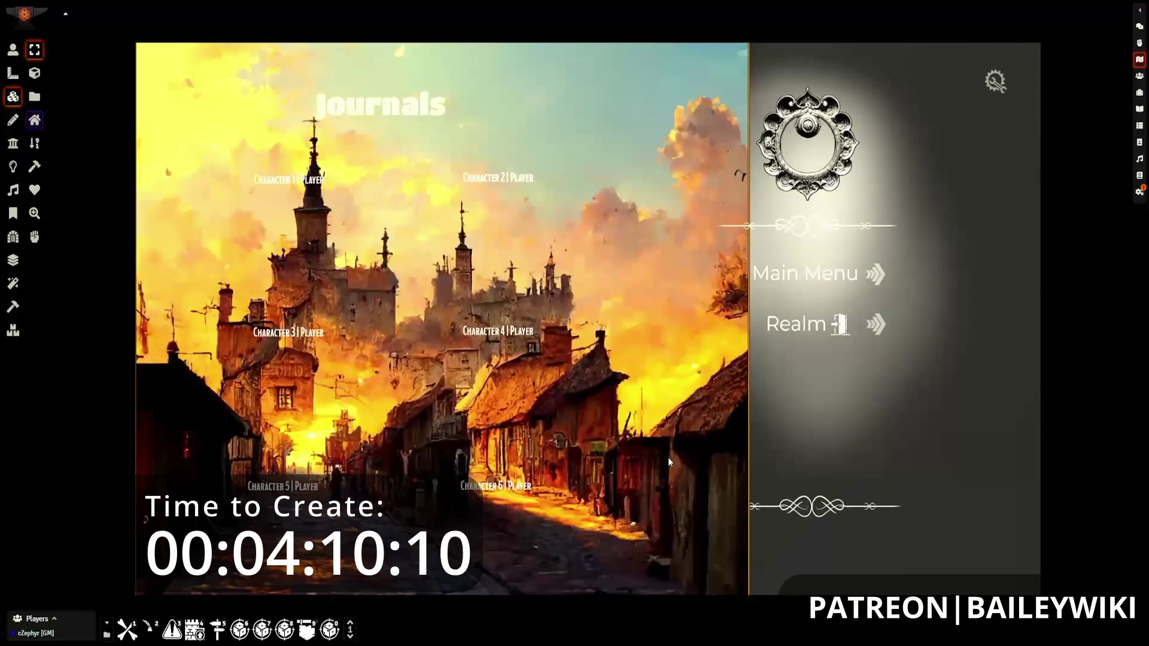
left_click(667, 419)
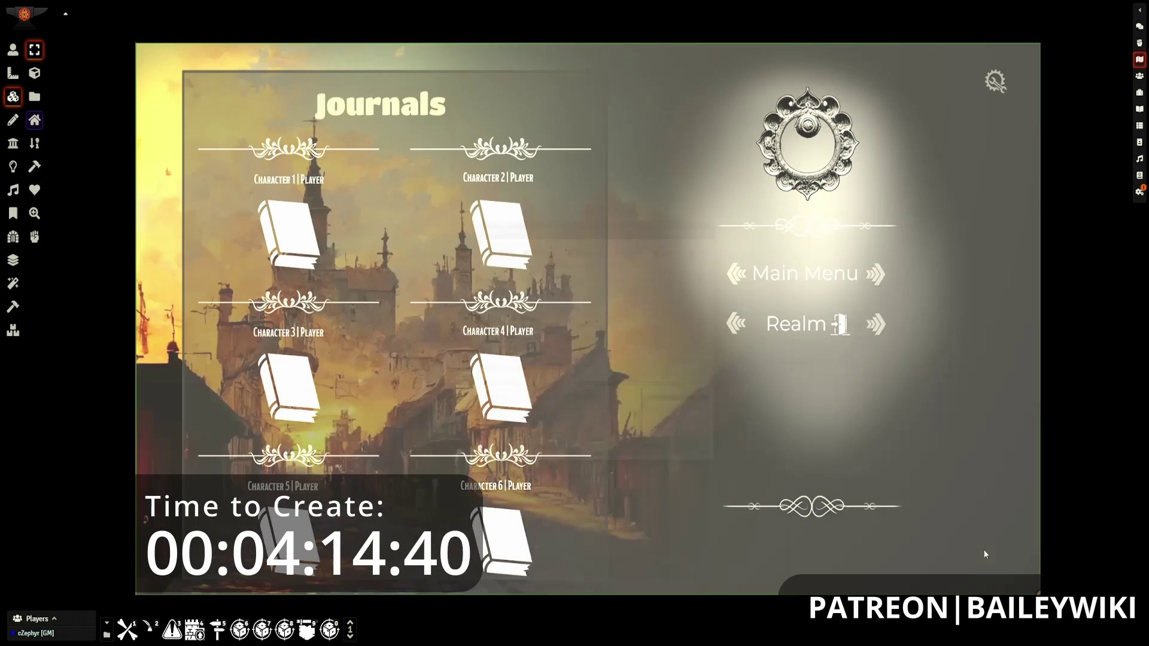
Step: Change the backdrop fade tile's tint color to the muted teal #475c5c and update the tile
double_click(983, 549)
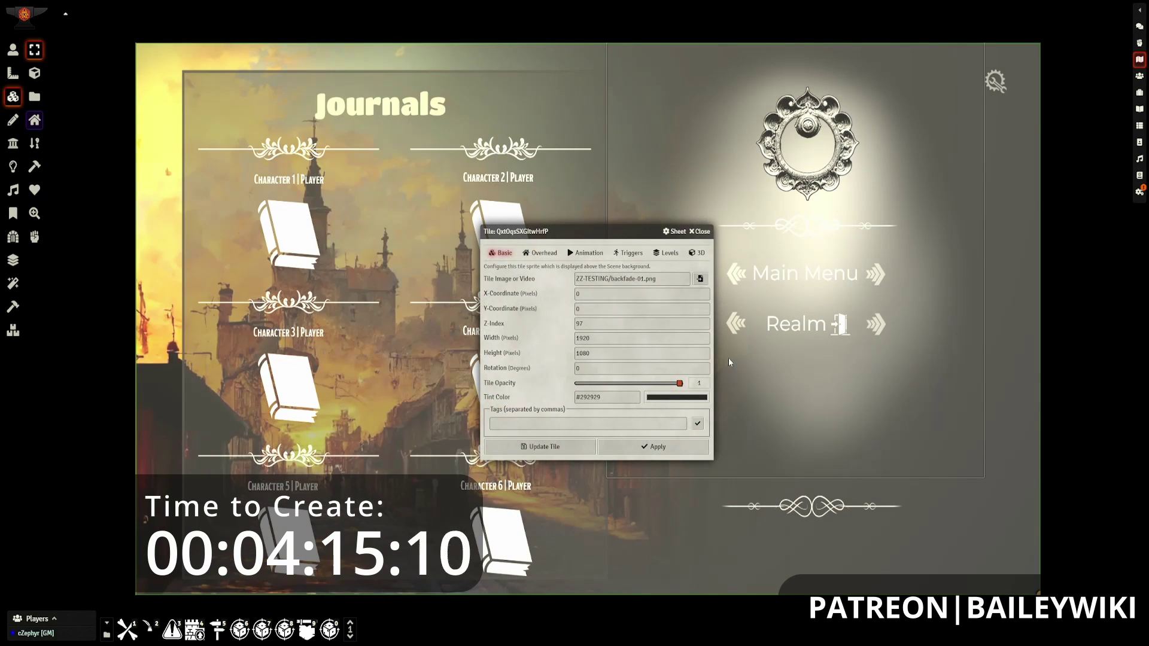
left_click(676, 398)
left_click(713, 482)
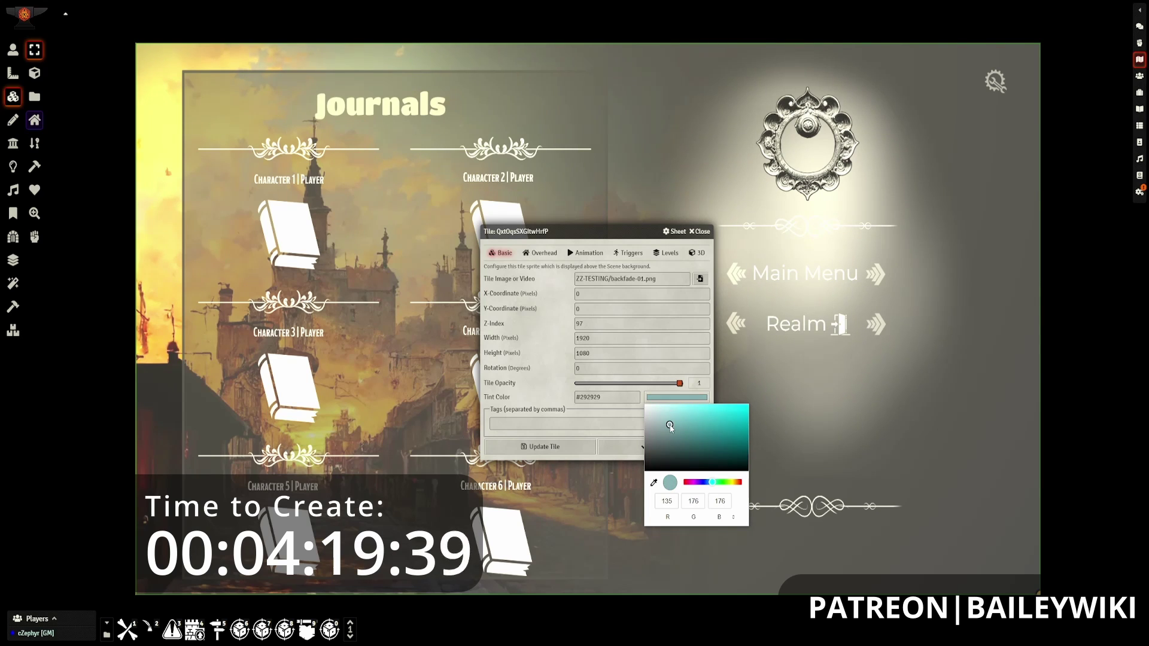
left_click(540, 389)
left_click(674, 398)
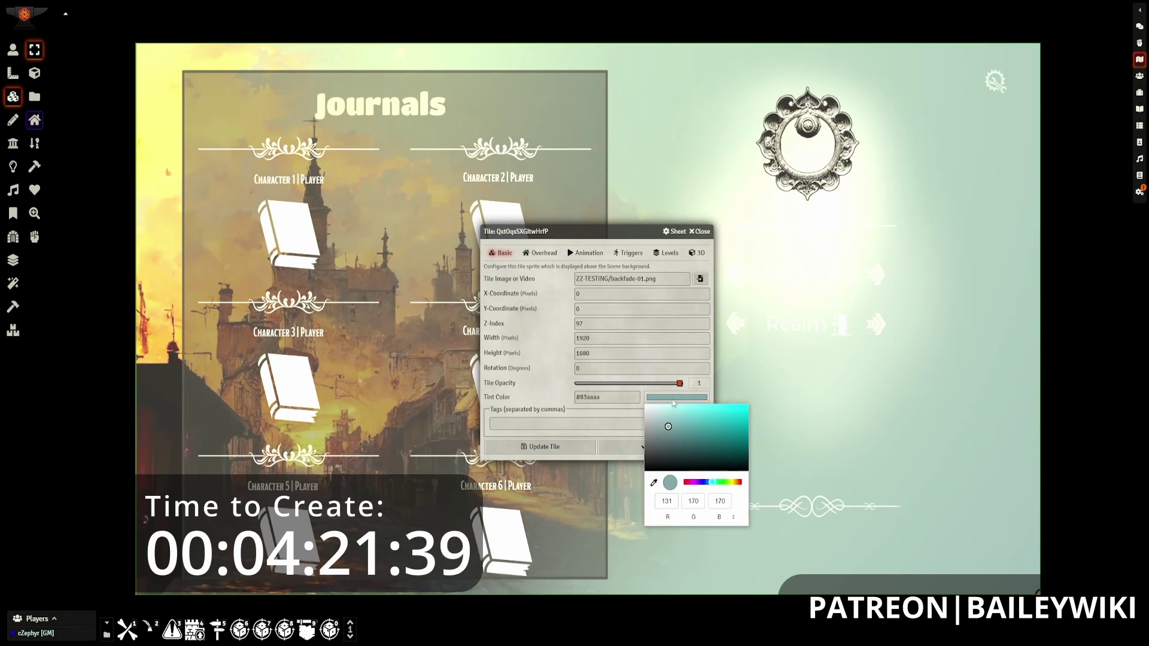
left_click(605, 446)
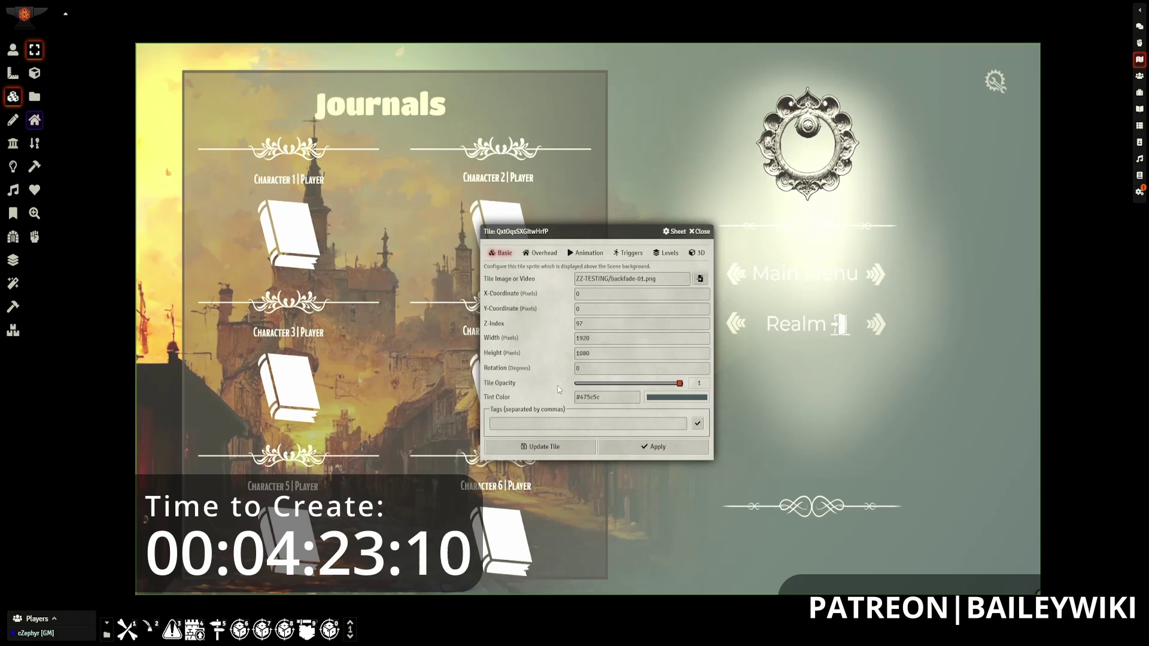
left_click(574, 444)
Step: Apply the Frost preset to the entire theme of the Journals scene with the page customization tool
left_click(11, 53)
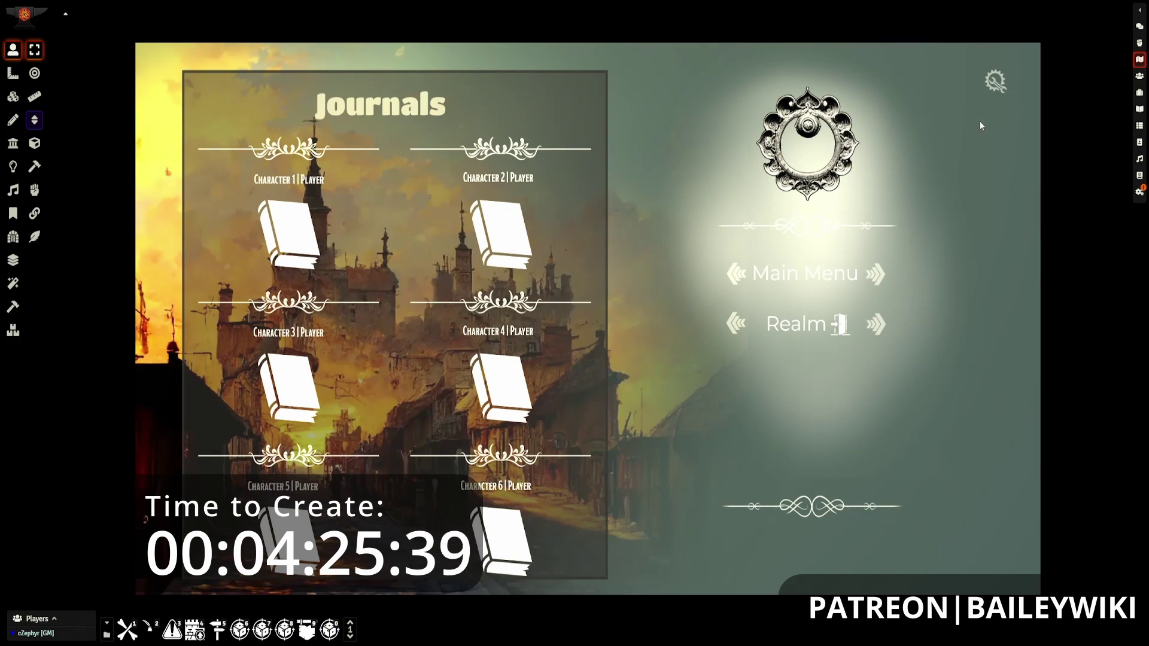
left_click(993, 82)
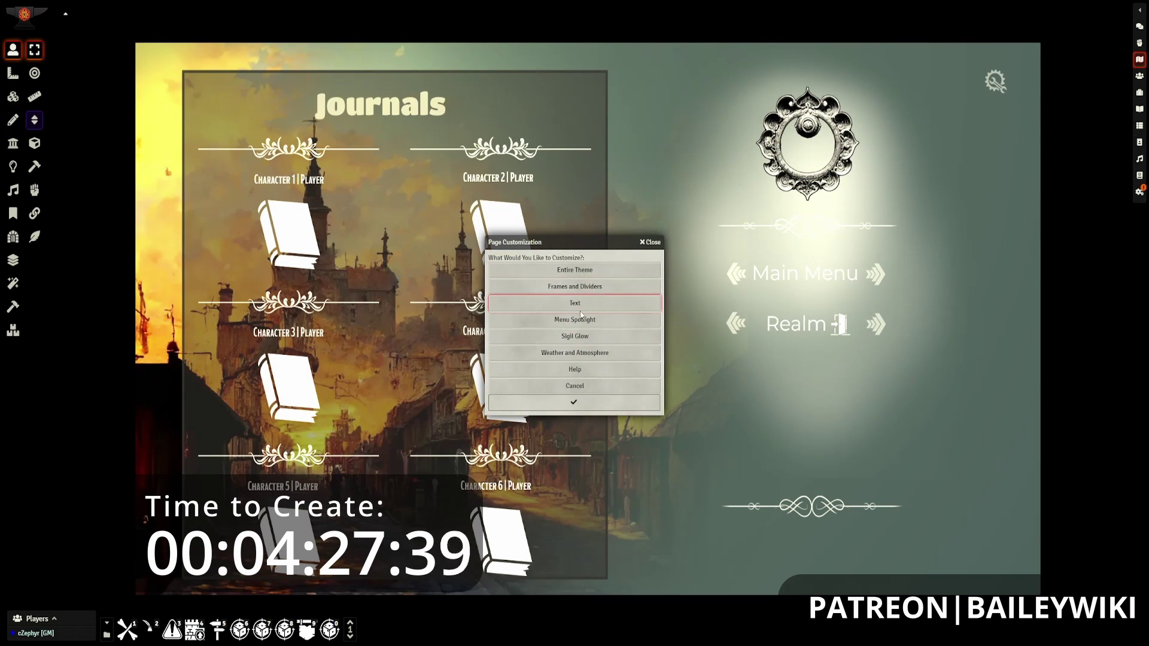
left_click(591, 275)
left_click(577, 403)
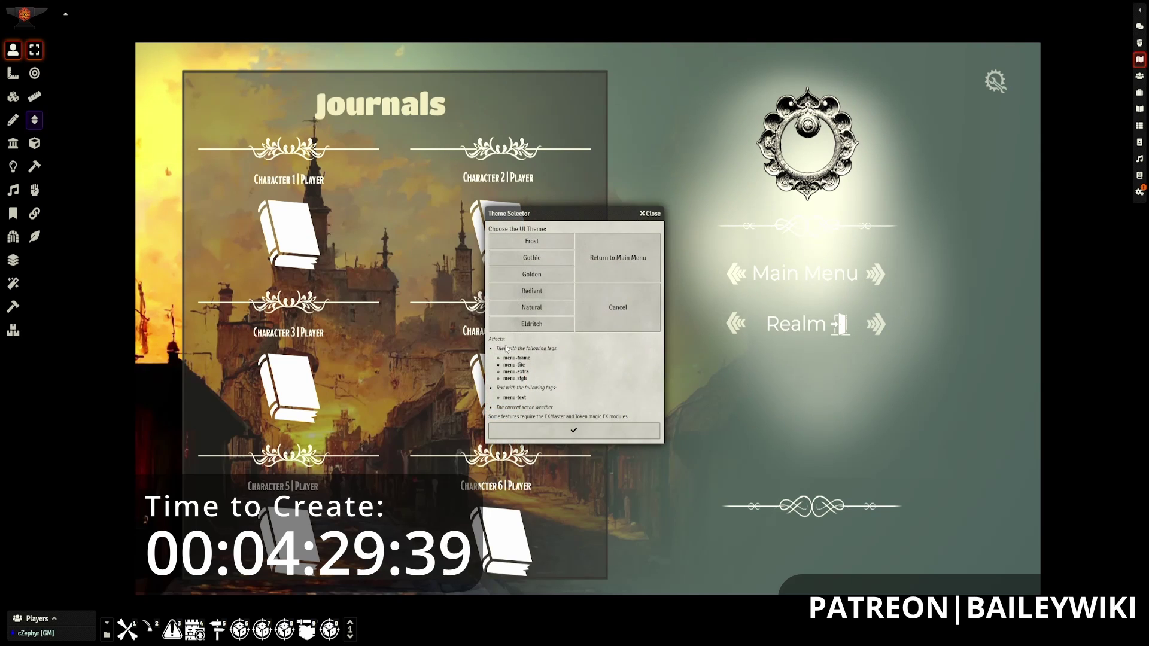
left_click(594, 436)
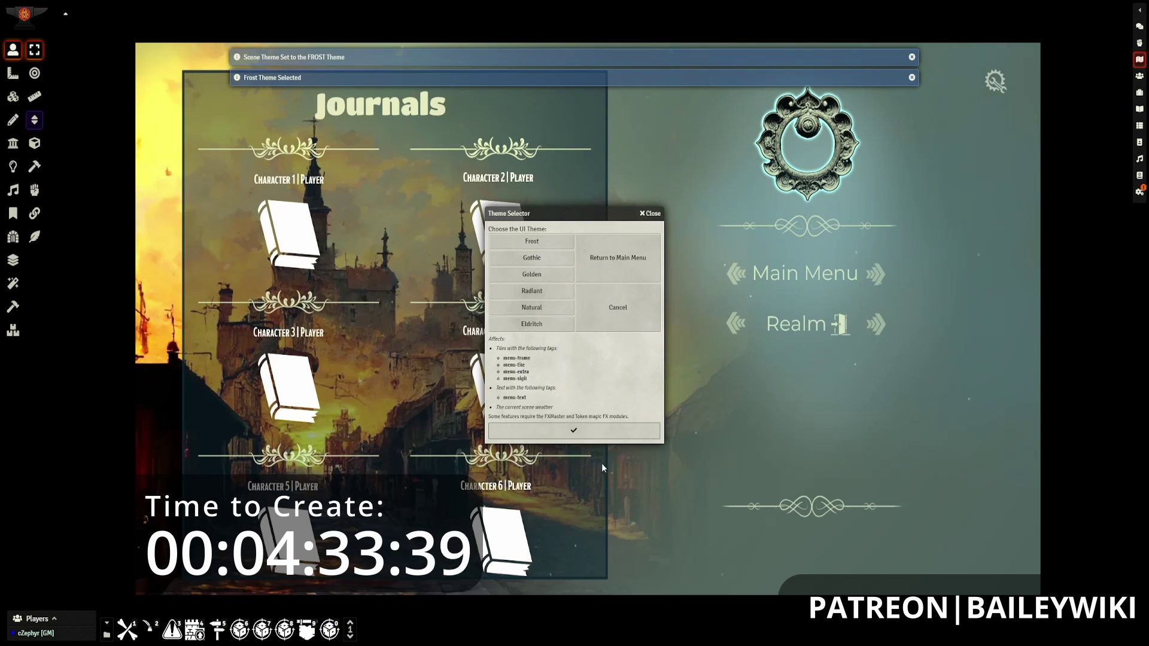
Step: Change the scene's weather and atmosphere to the Golden preset and close the selector
left_click(628, 259)
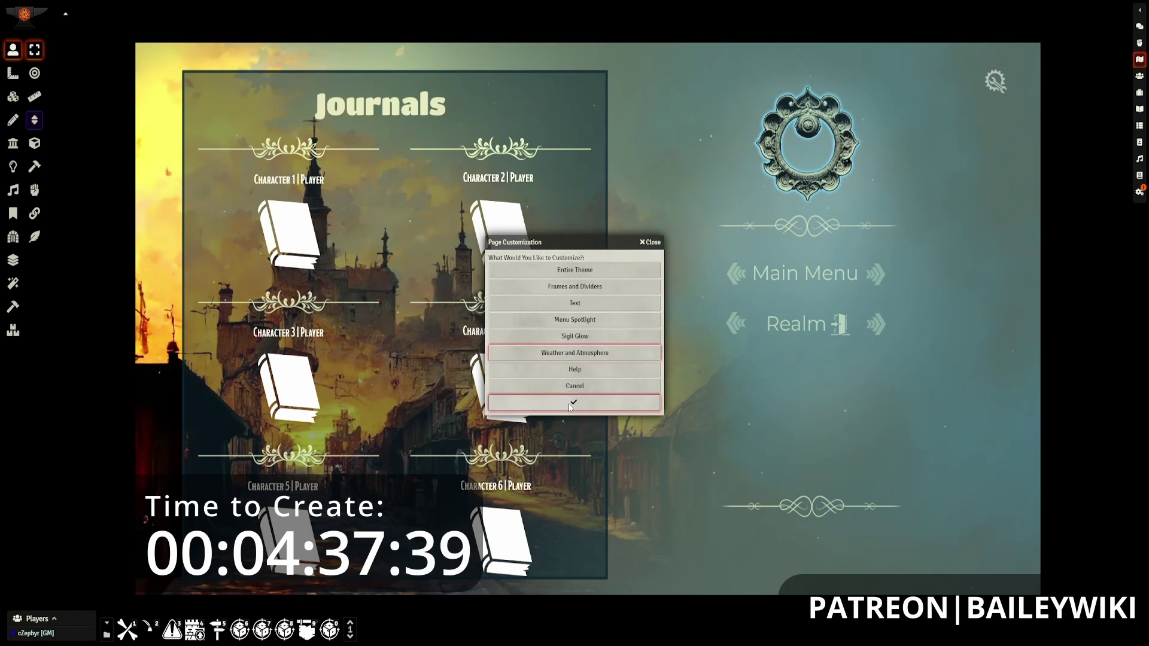
left_click(570, 404)
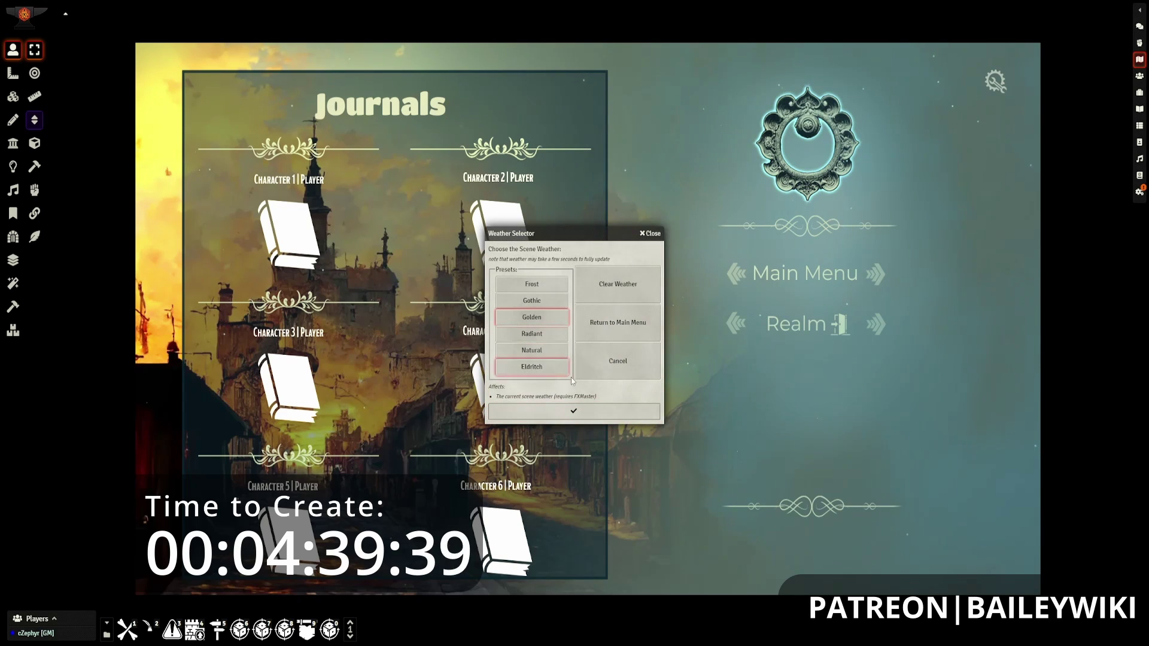
left_click(582, 414)
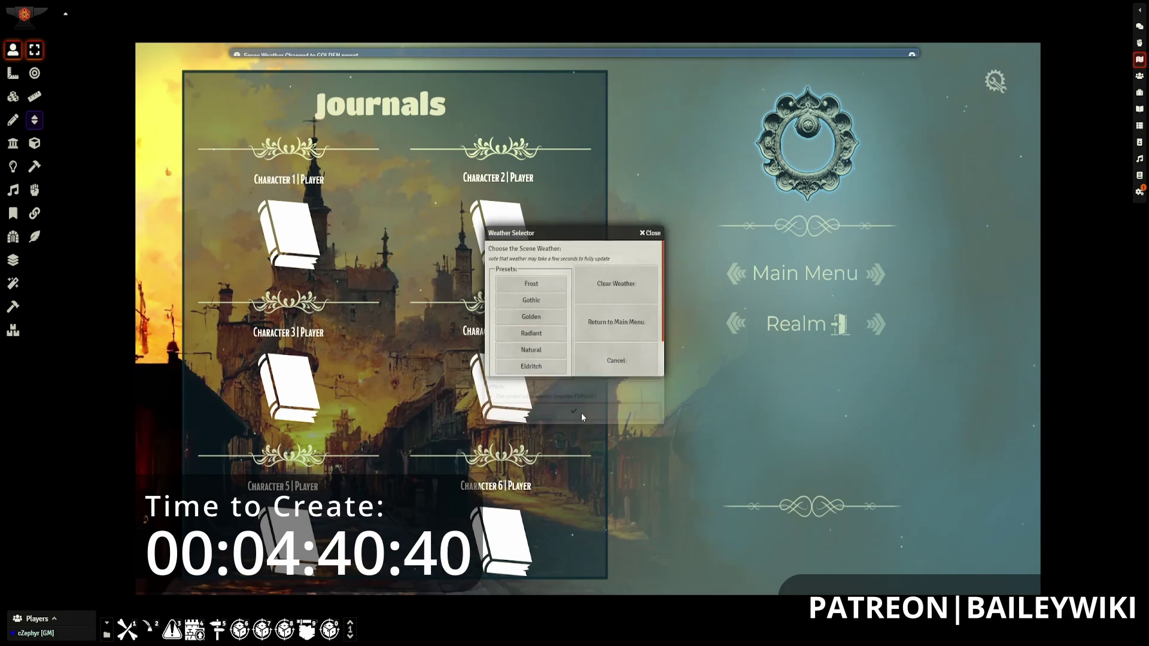
left_click(652, 237)
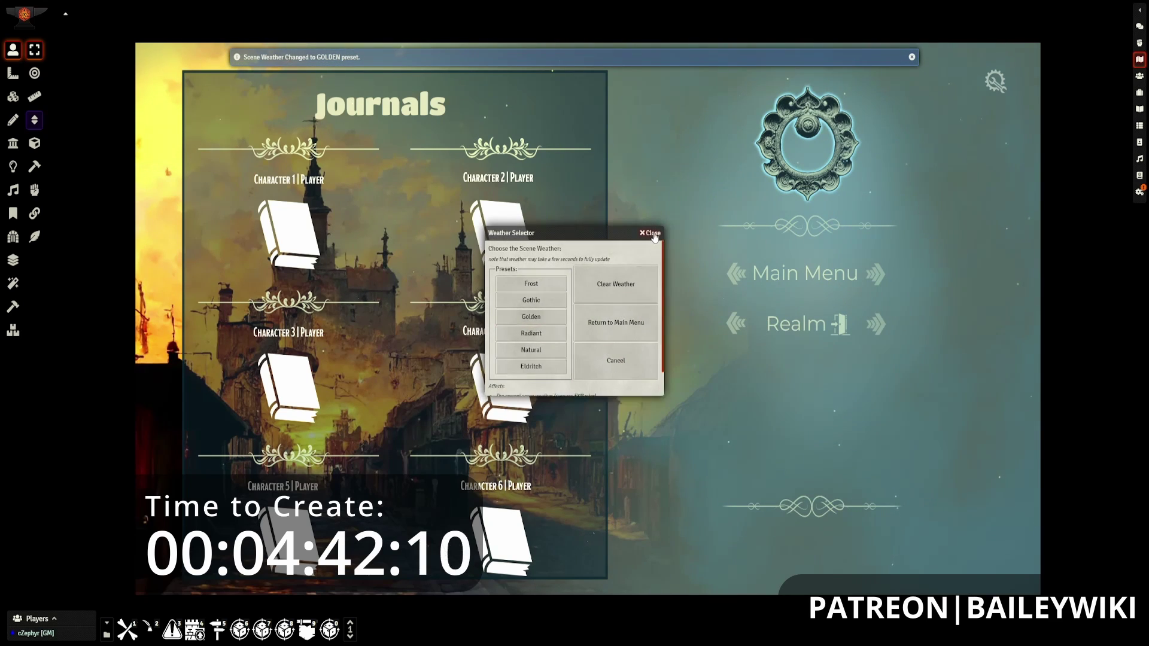
Step: Open the trigger actions of the Character 1 book tile
left_click(13, 97)
double_click(305, 250)
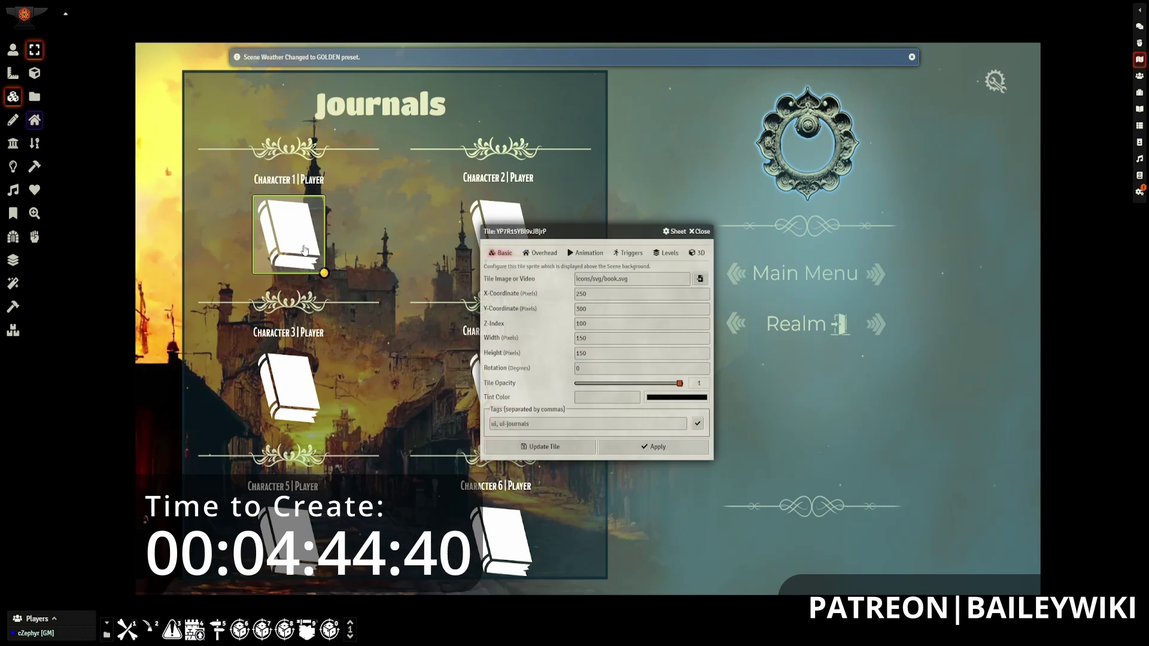
left_click(629, 253)
left_click_drag(556, 231, 495, 233)
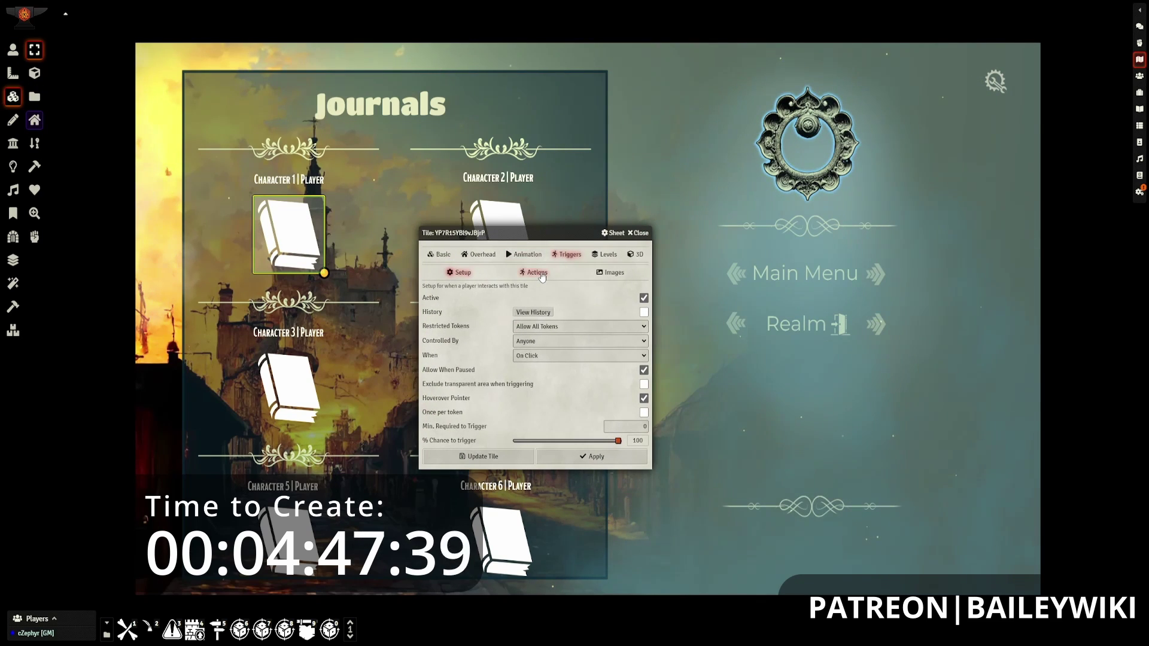
left_click(537, 273)
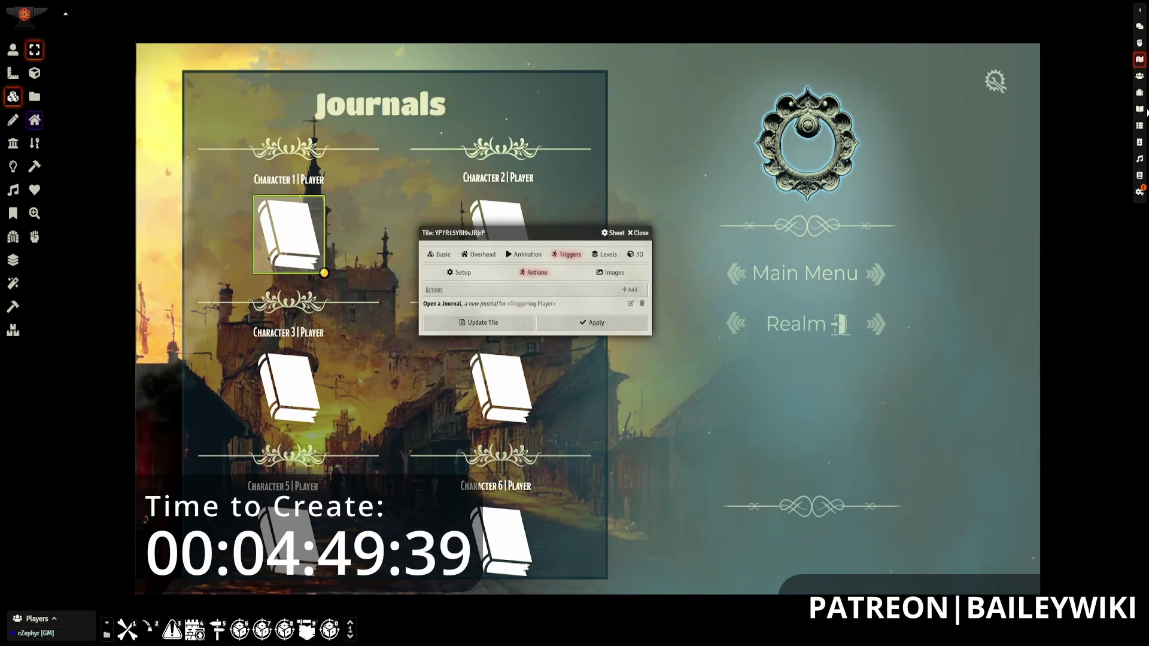
Step: Expand the journal directory through Baileywiki Nuts and Bolts and Scene Notes to the Landing Pages folder
left_click(1140, 109)
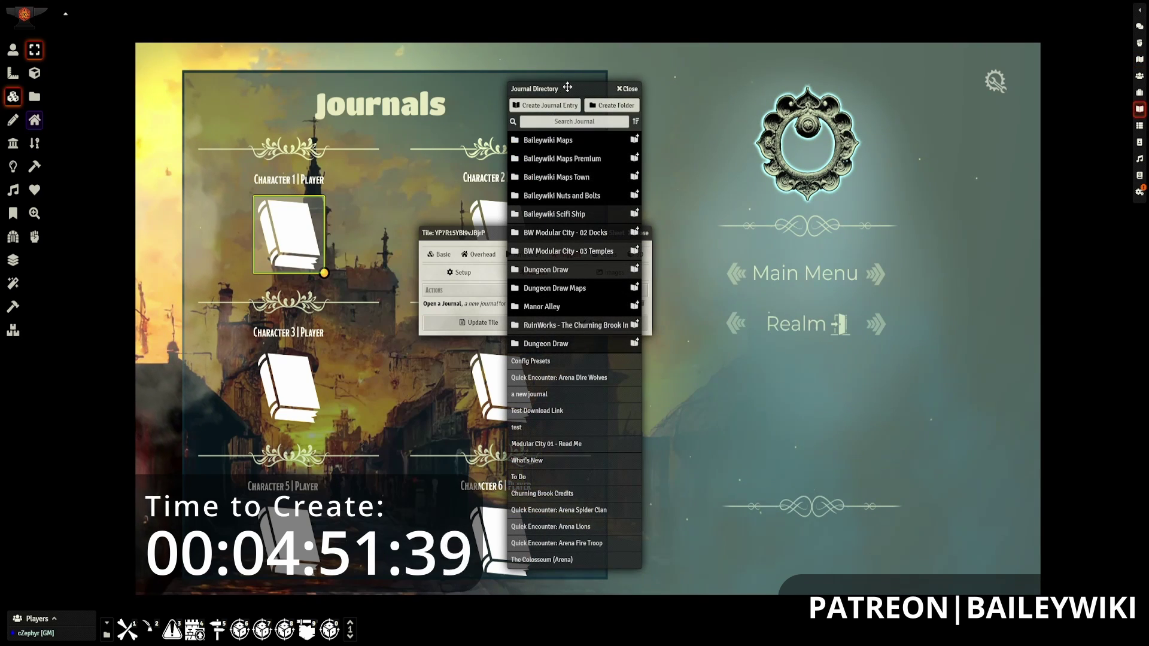
left_click_drag(562, 89, 283, 74)
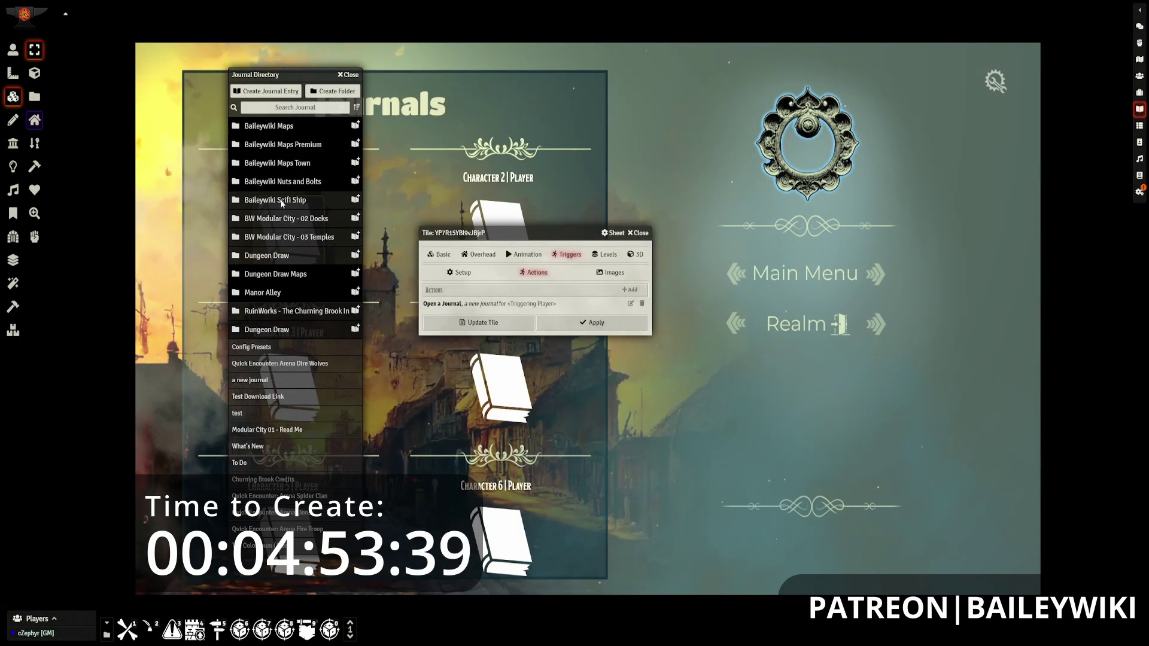
left_click(290, 183)
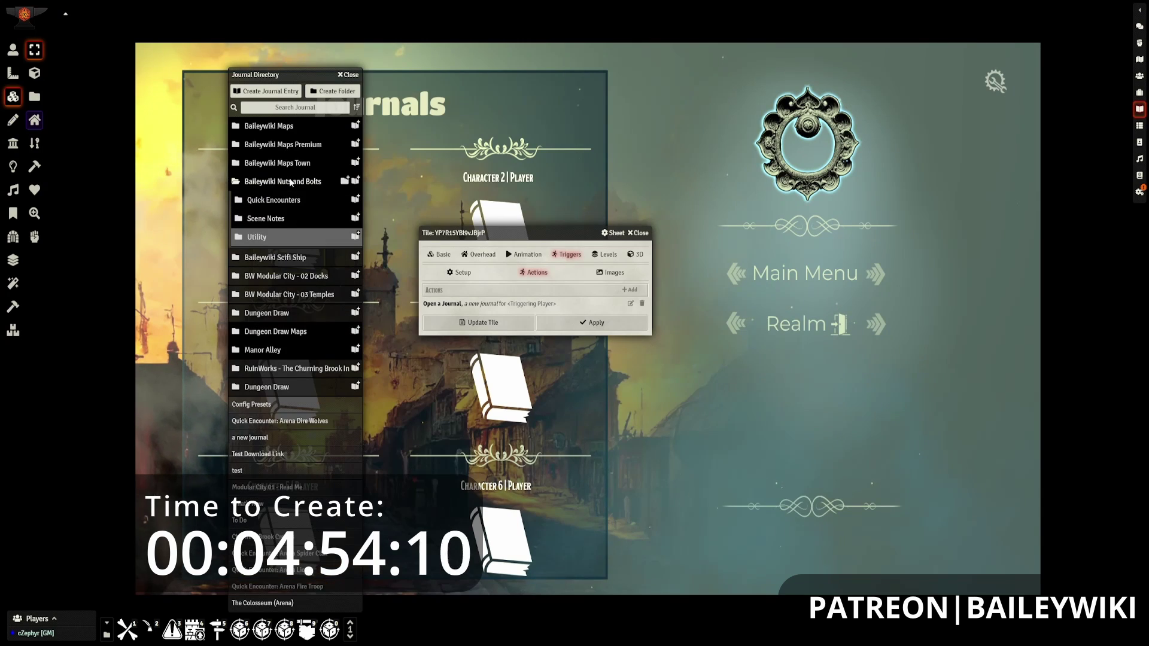
left_click(273, 219)
left_click(274, 310)
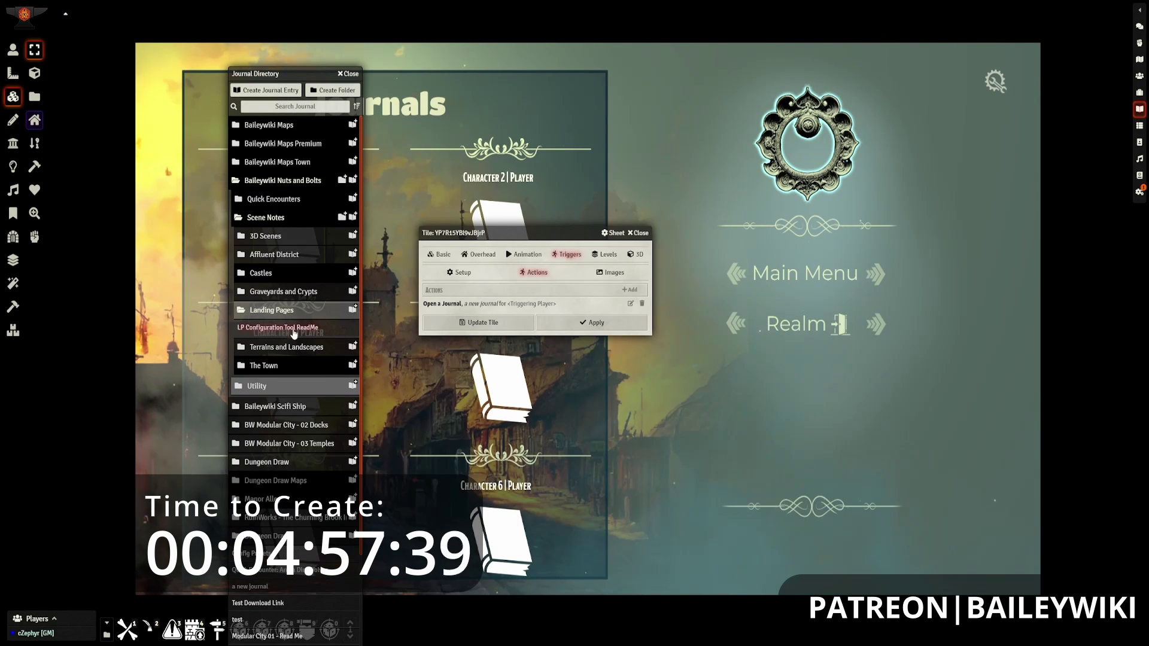
Step: Set the book tile's Open a Journal action to LP Configuration Tool ReadMe, update the tile and close the journal directory
left_click(630, 305)
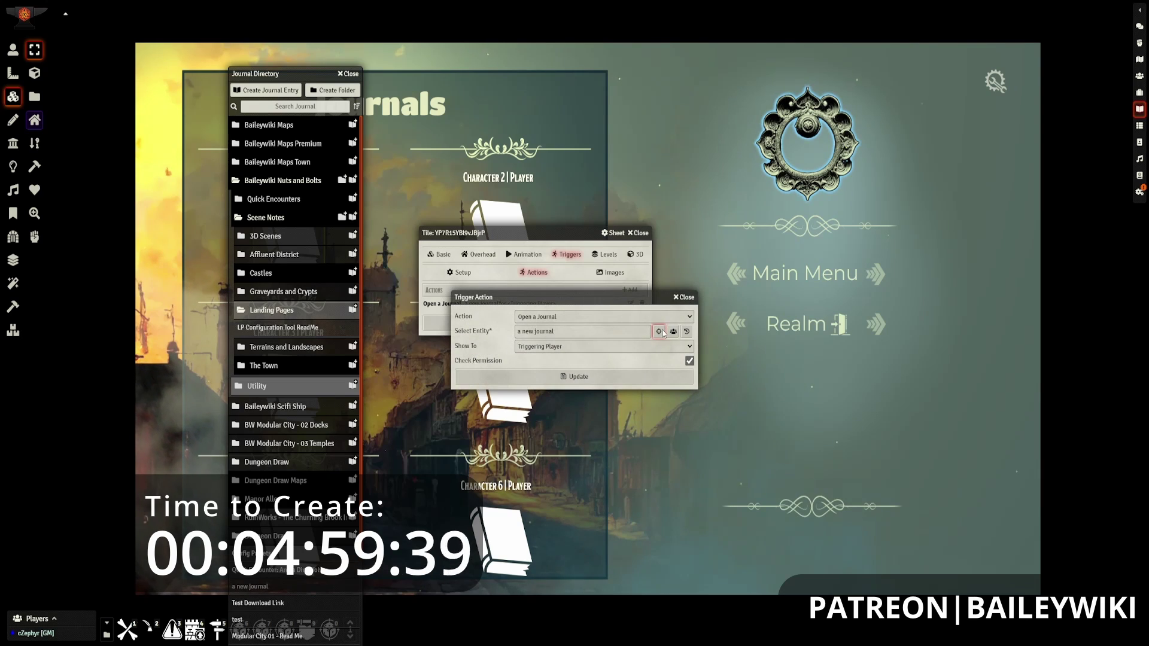
left_click(659, 331)
left_click(268, 333)
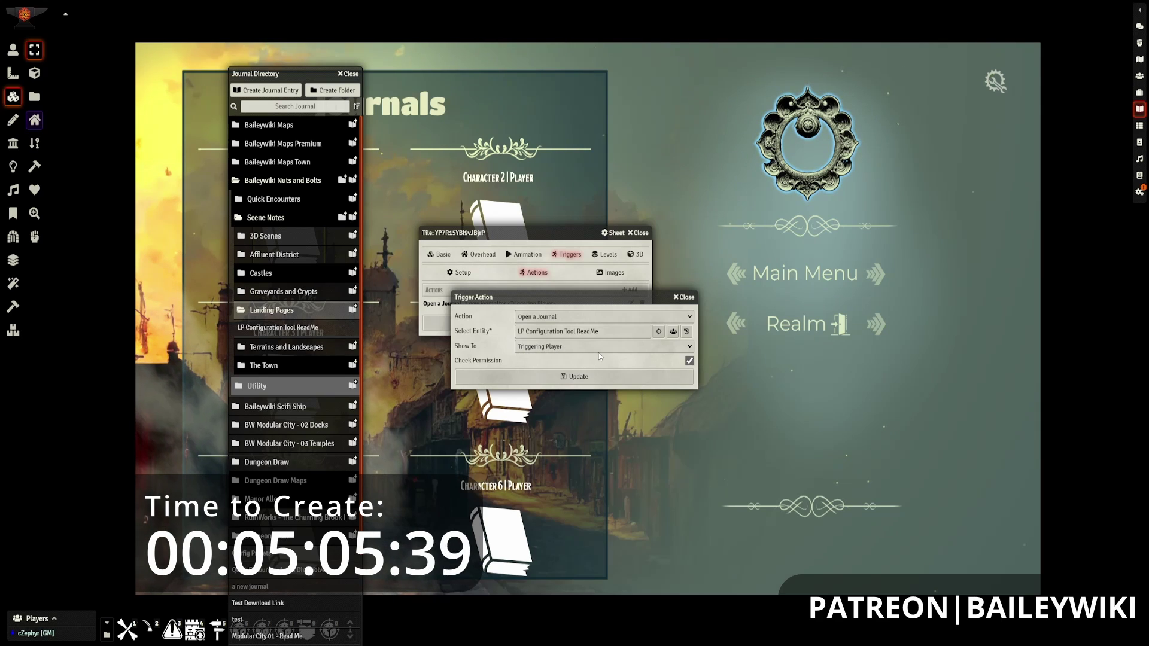
left_click(573, 378)
left_click(483, 323)
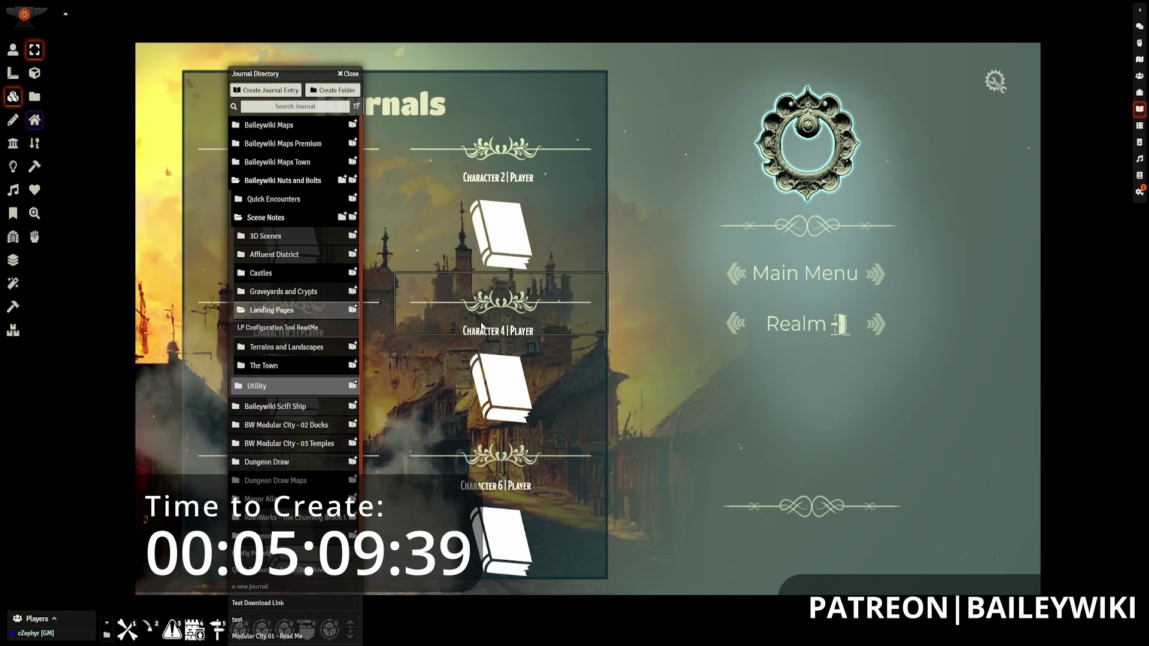
left_click(350, 73)
Step: Test the Character 1 book tile by opening its linked journal, skim the page and close it
left_click(13, 49)
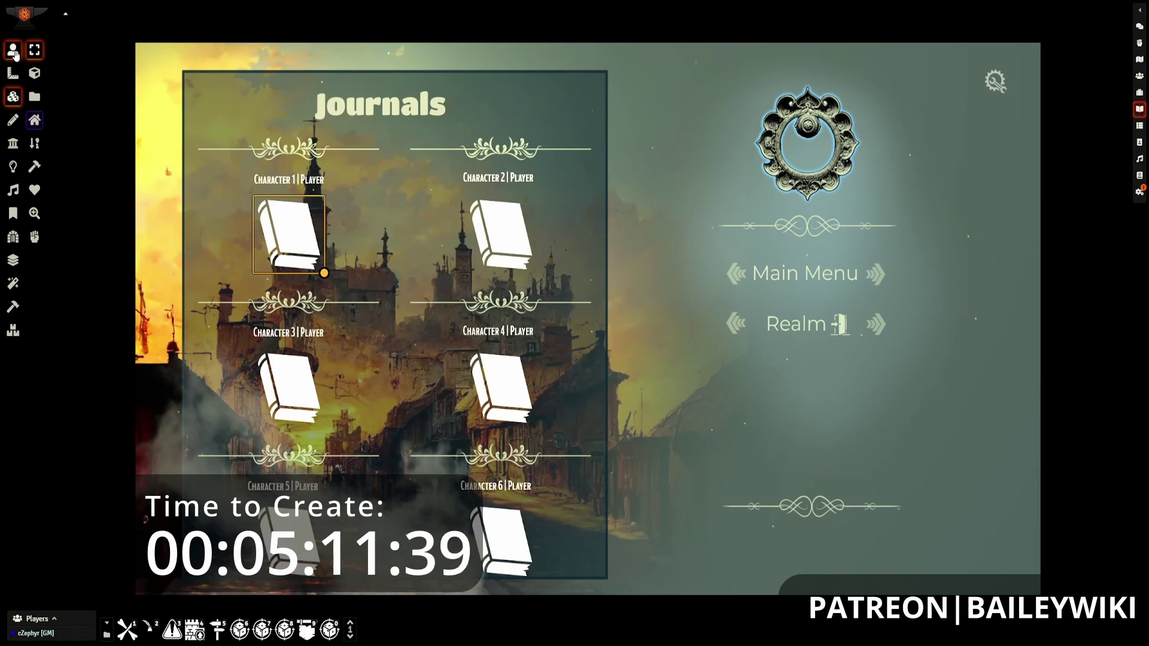
left_click(286, 258)
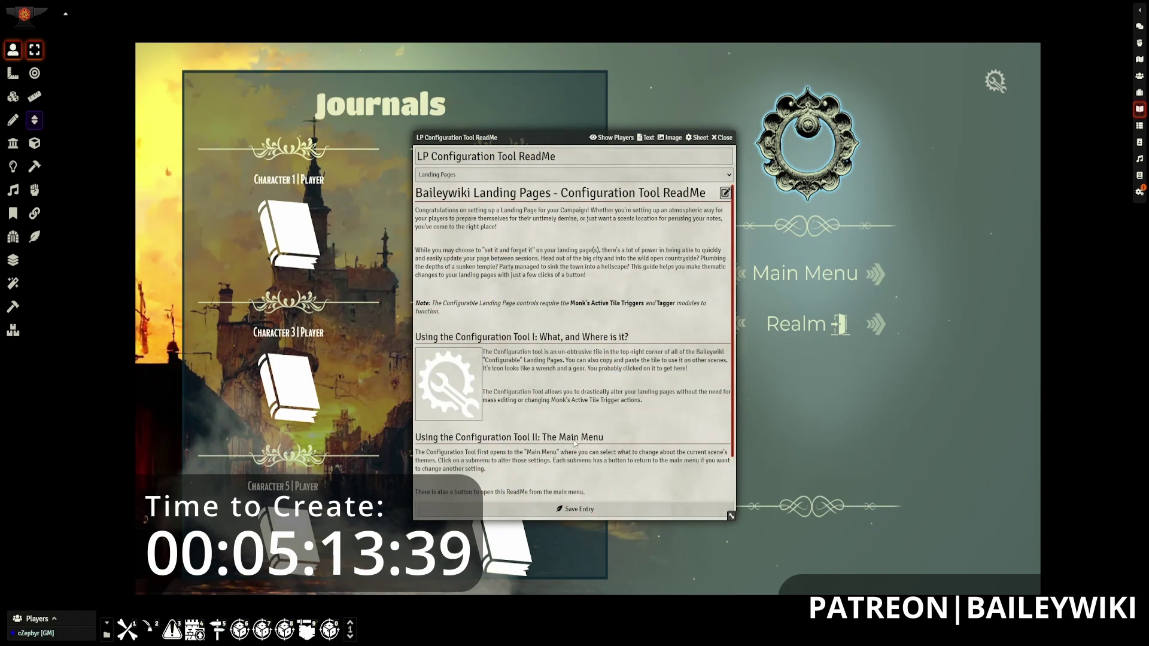
scroll(581, 423, "down", 2)
scroll(580, 423, "up", 2)
key("Escape")
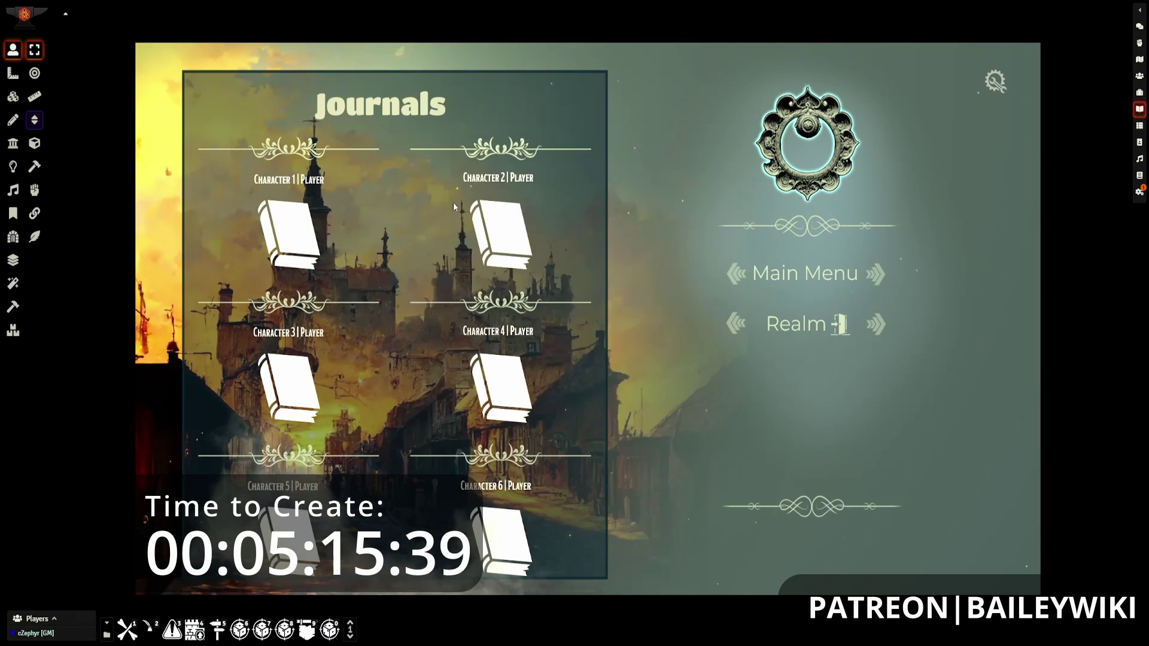
Step: Test the Main Menu link of the Journals page and return to the My Journals scene
left_click(823, 279)
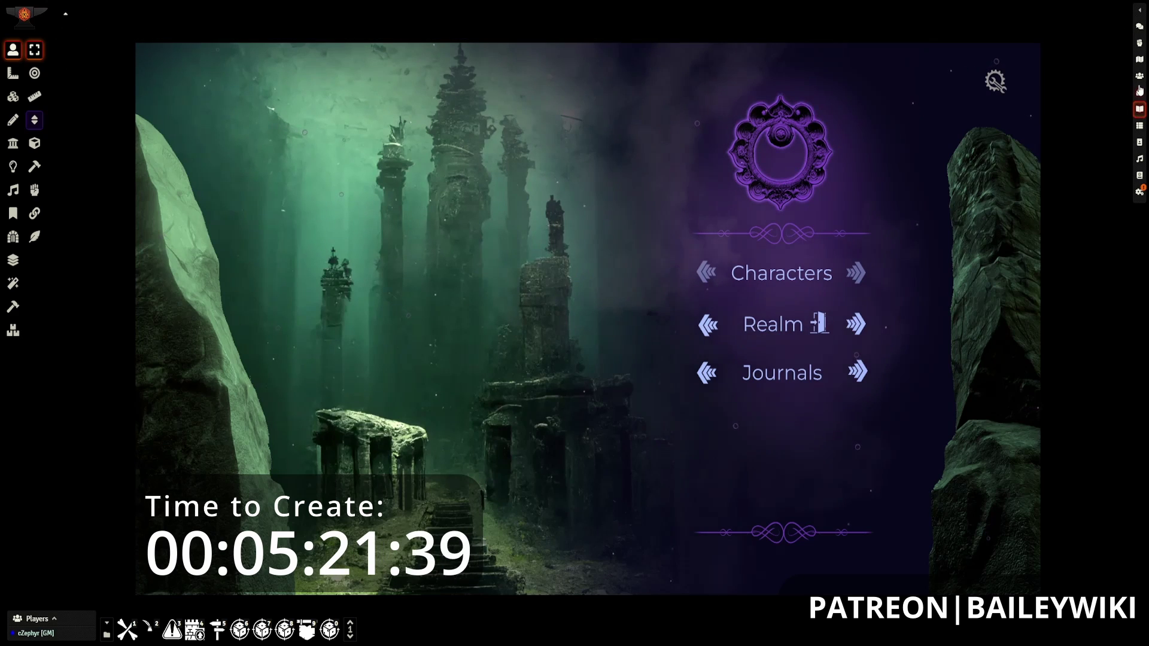
left_click(1139, 60)
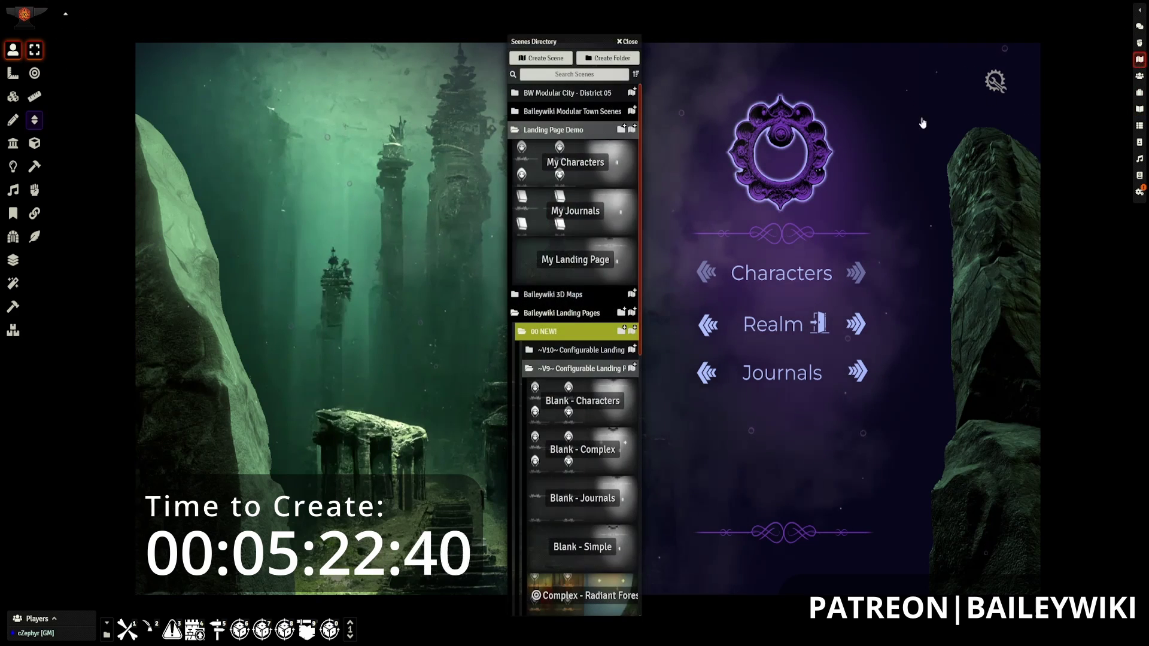
left_click(585, 217)
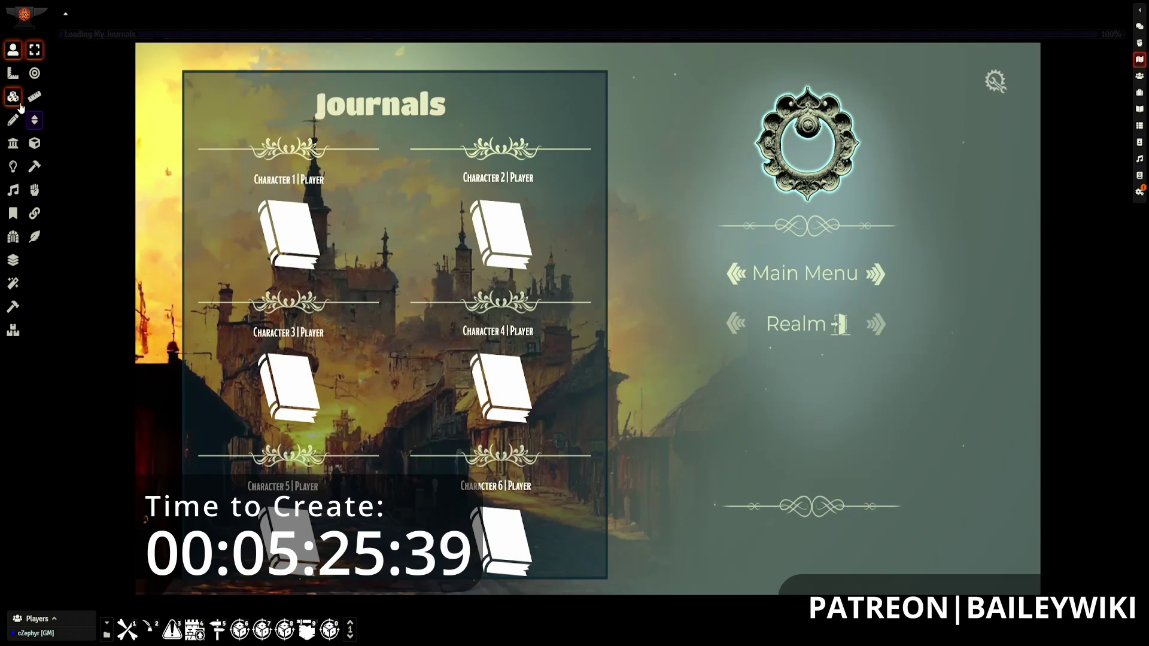
Step: Set the Main Menu tile's Change Scene action to My Landing Page and update the tile
double_click(752, 281)
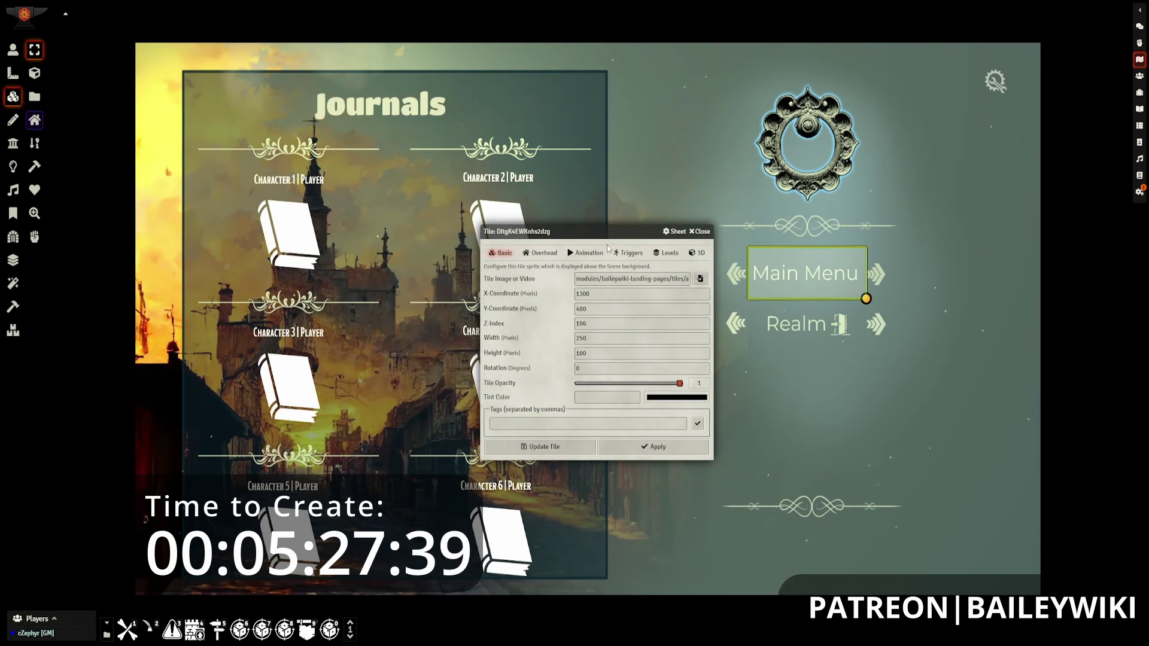
left_click_drag(588, 279, 479, 287)
left_click(519, 301)
left_click(485, 320)
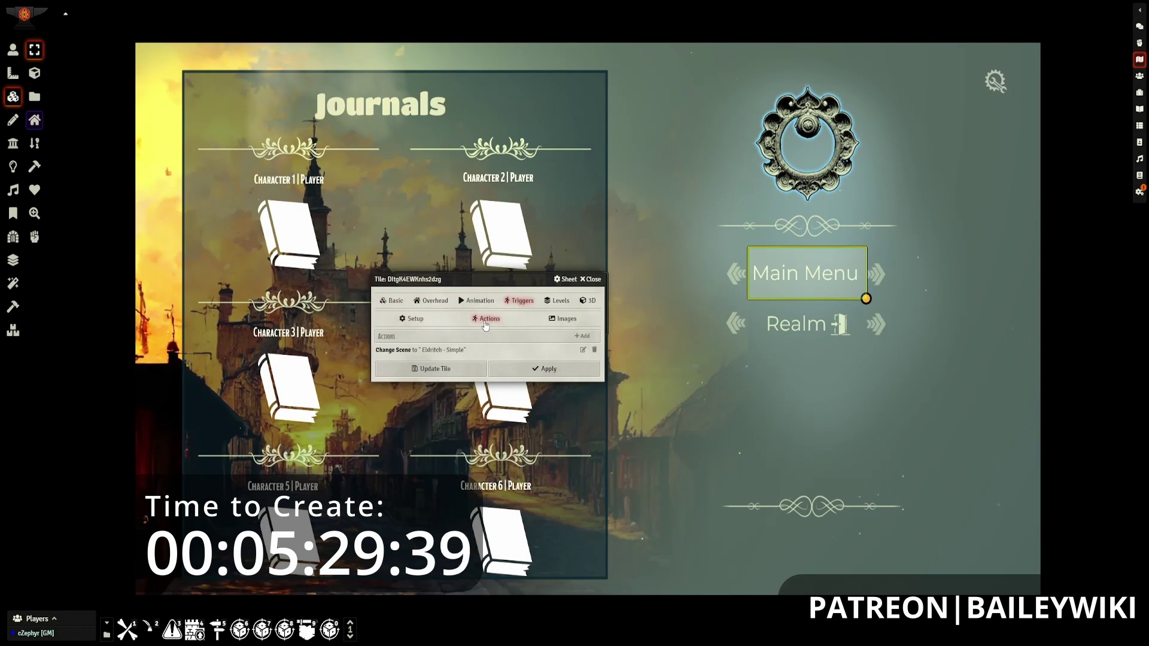
left_click(583, 349)
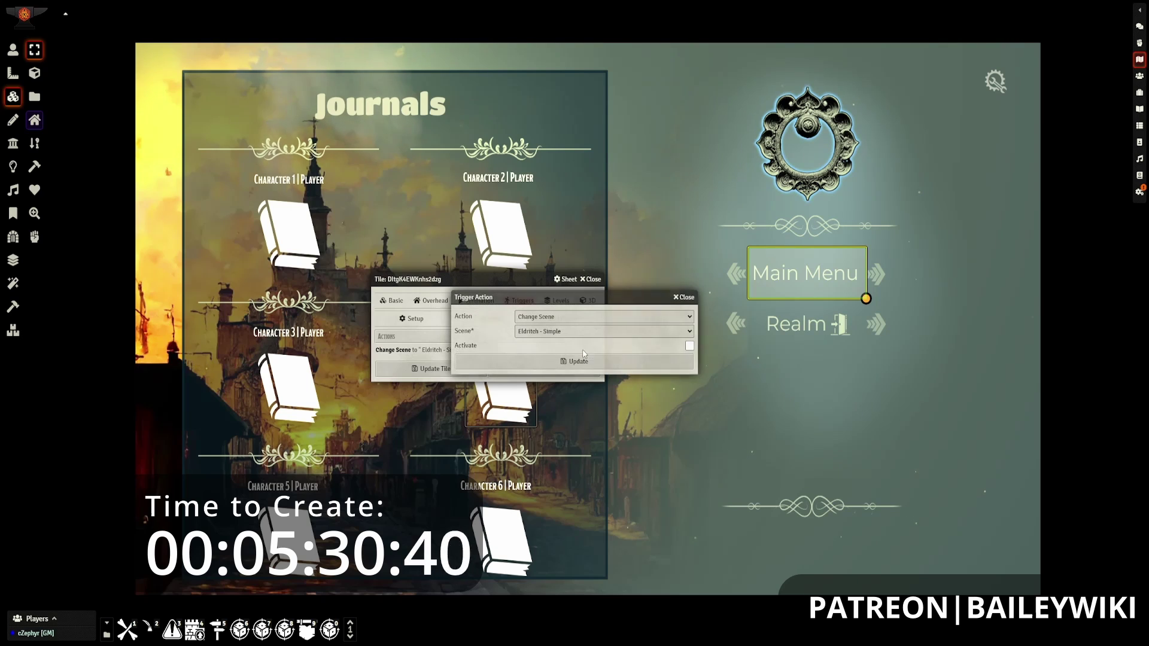
left_click(662, 331)
left_click_drag(693, 407, 693, 499)
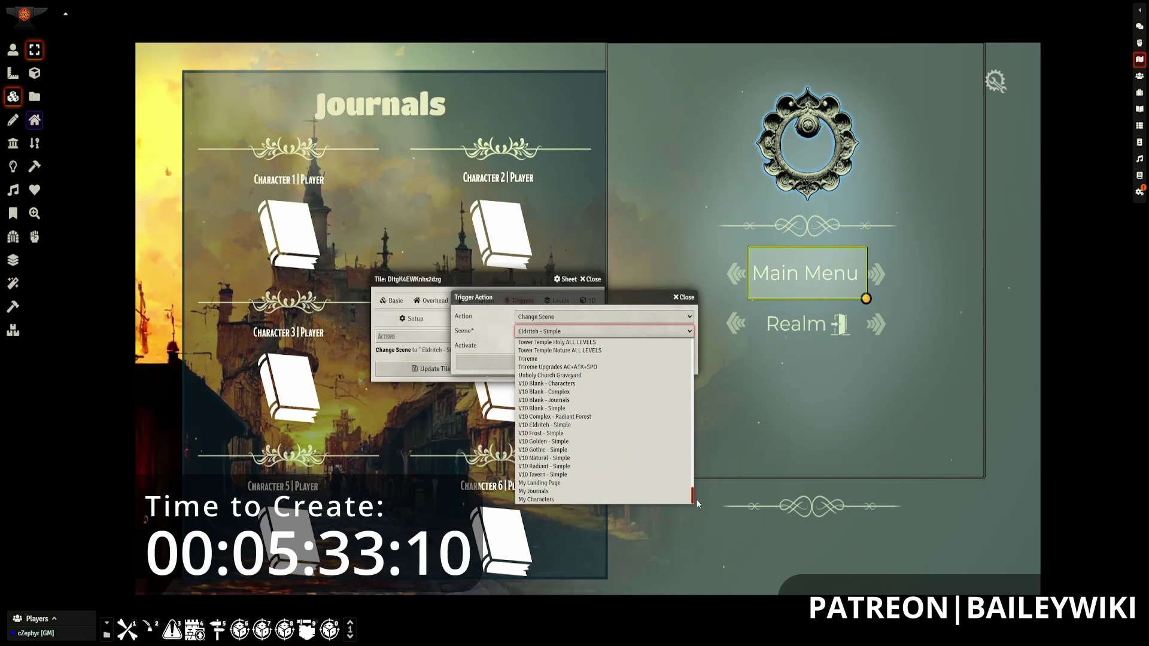
left_click(554, 484)
left_click(462, 363)
left_click(452, 369)
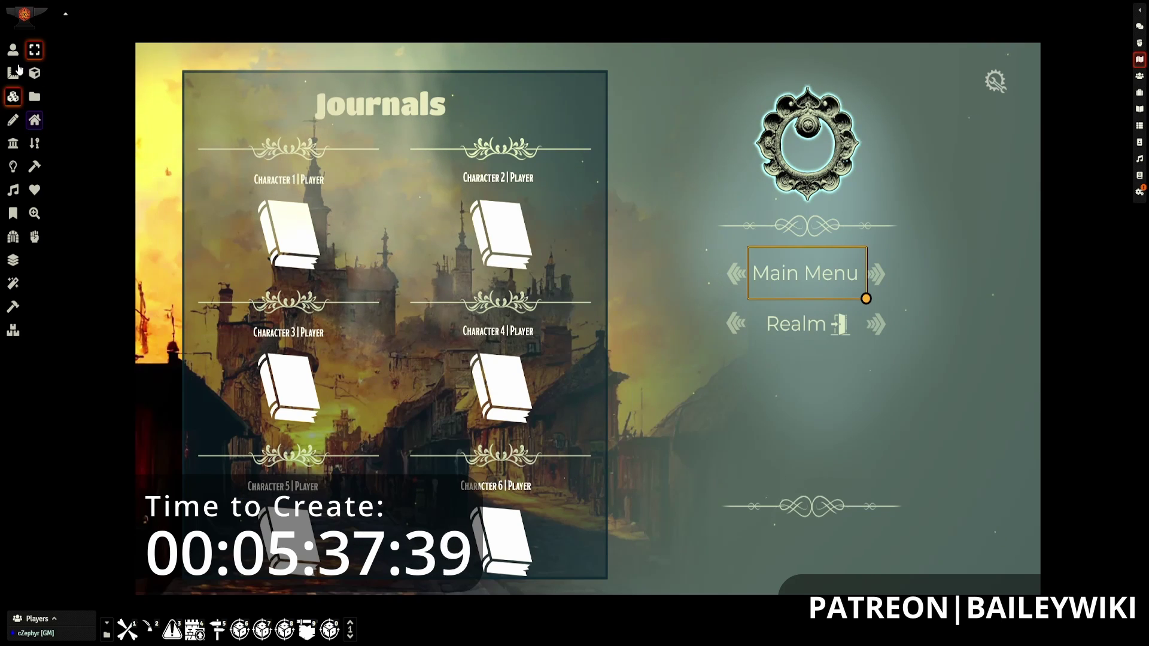
Step: Go through the main menu to the My Characters scene and place the wizard image over the character panel
left_click(792, 275)
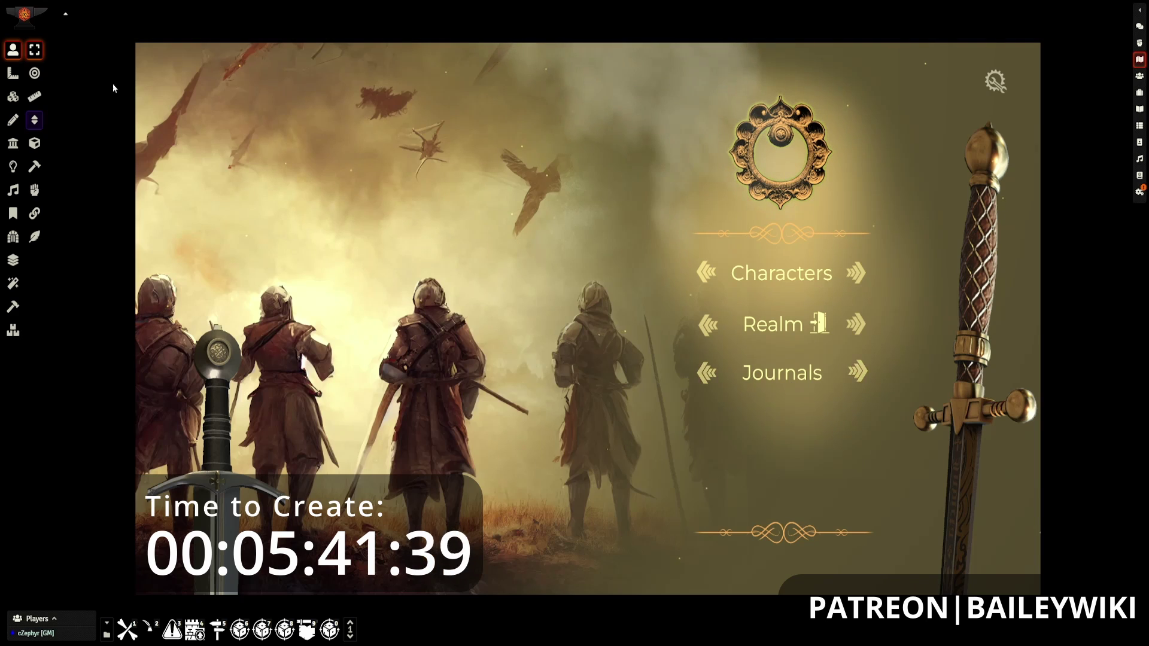
left_click(810, 276)
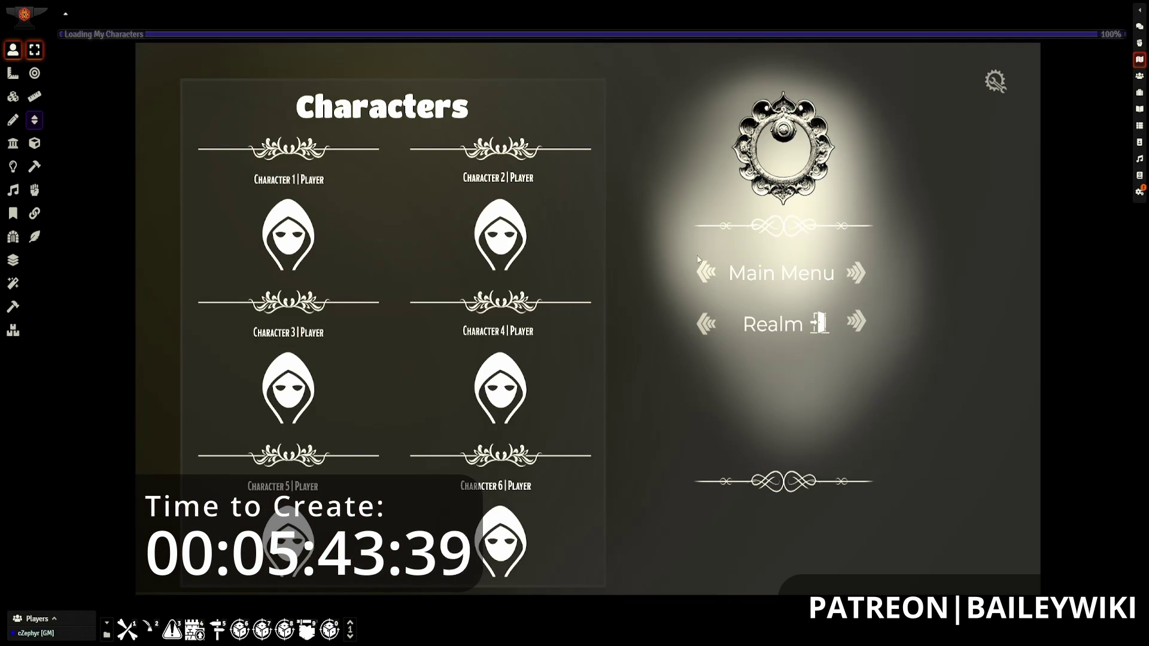
left_click(14, 98)
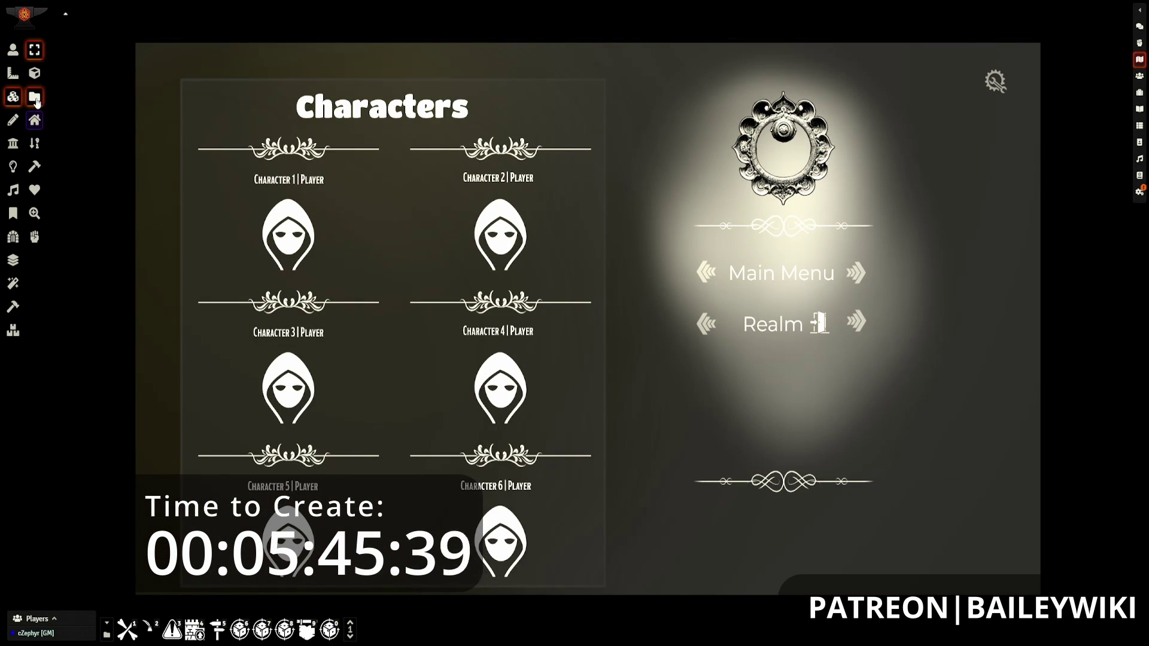
left_click(34, 97)
left_click_drag(588, 75, 758, 50)
scroll(736, 350, "down", 2)
left_click_drag(706, 281, 446, 320)
left_click(843, 56)
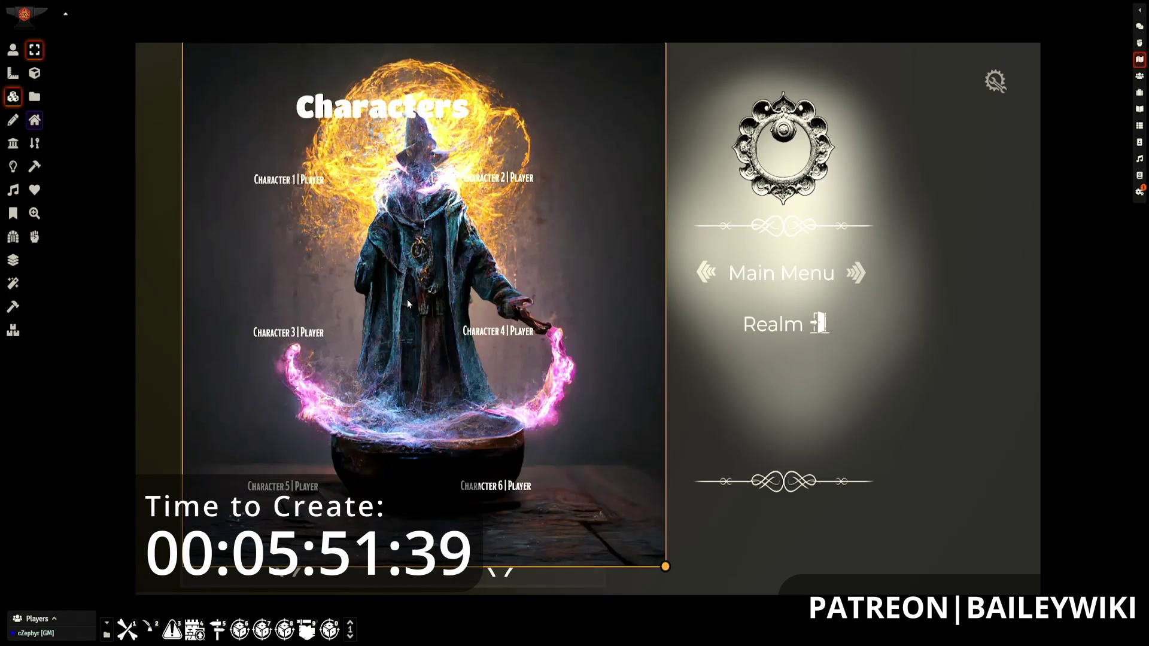
Step: Set the wizard image tile's width and height to 1300 pixels each and update the tile
double_click(408, 304)
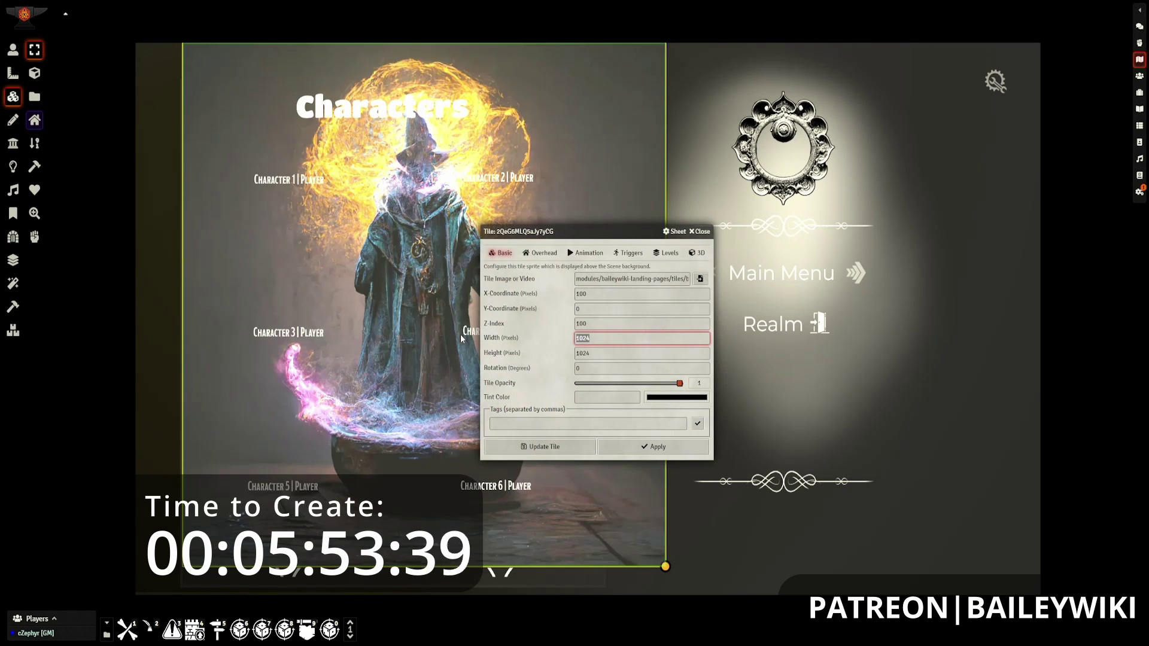
type("1300")
key("Tab")
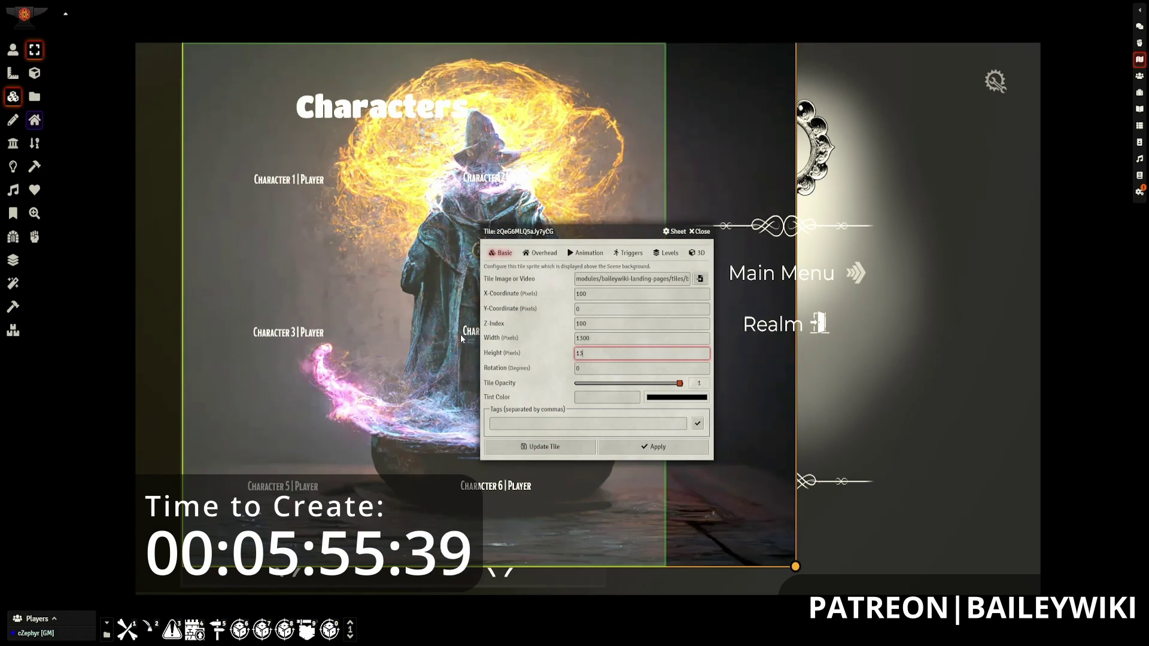
type("1300")
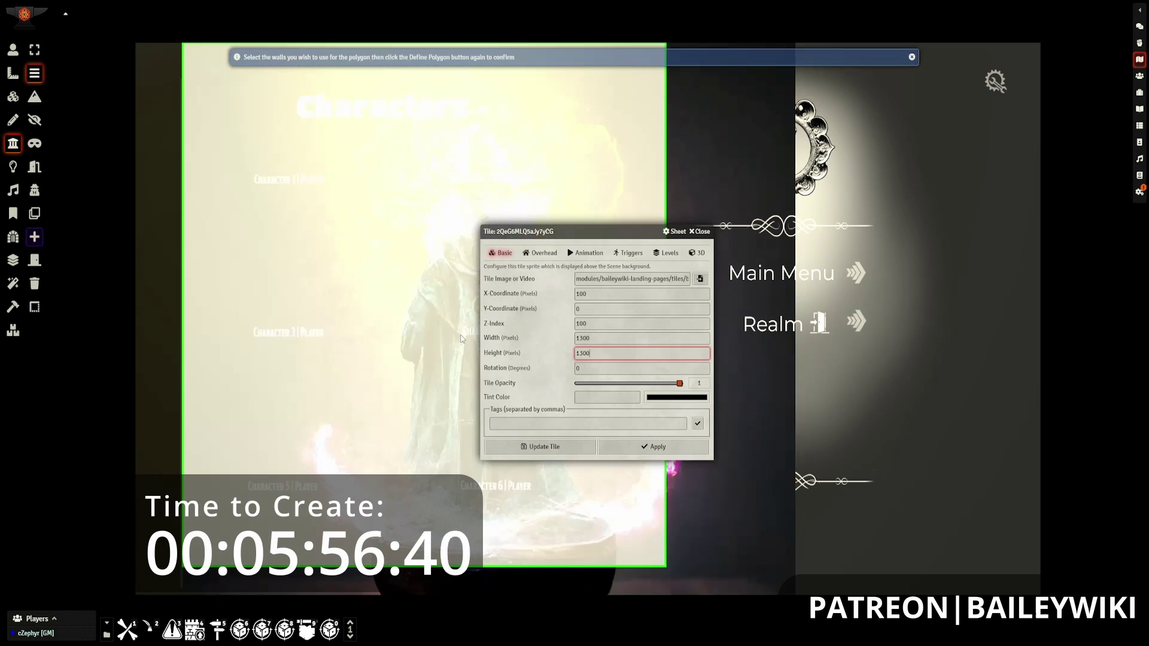
left_click(545, 448)
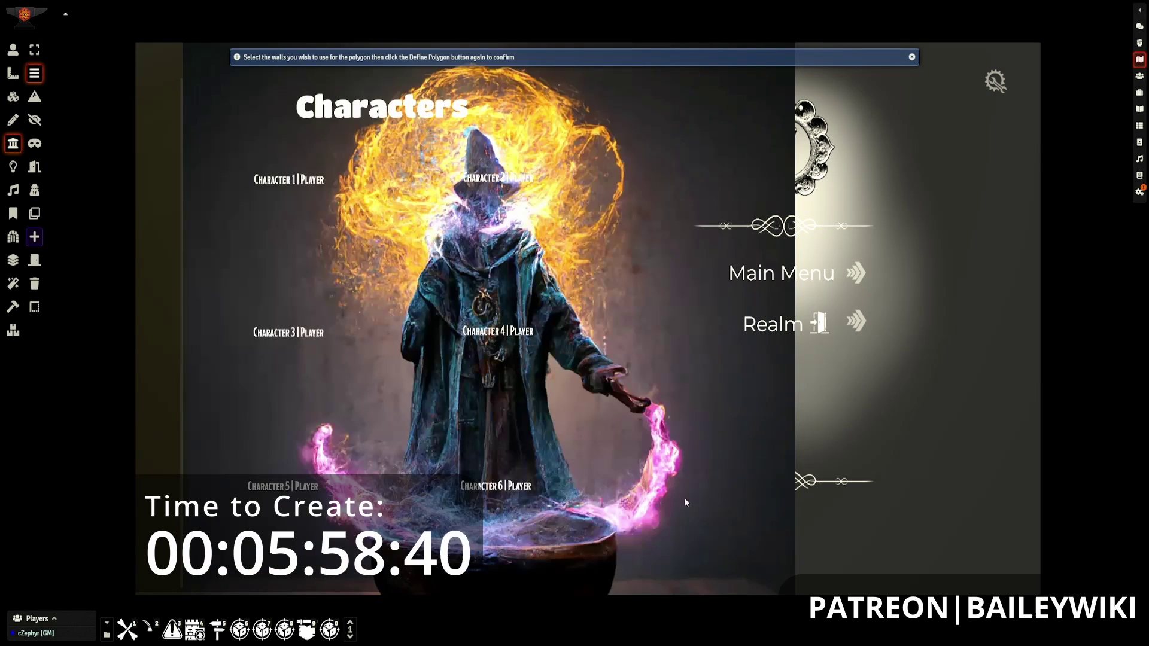
Step: Align the wizard tile with the scene's left edge and send it behind the character panel
left_click(35, 98)
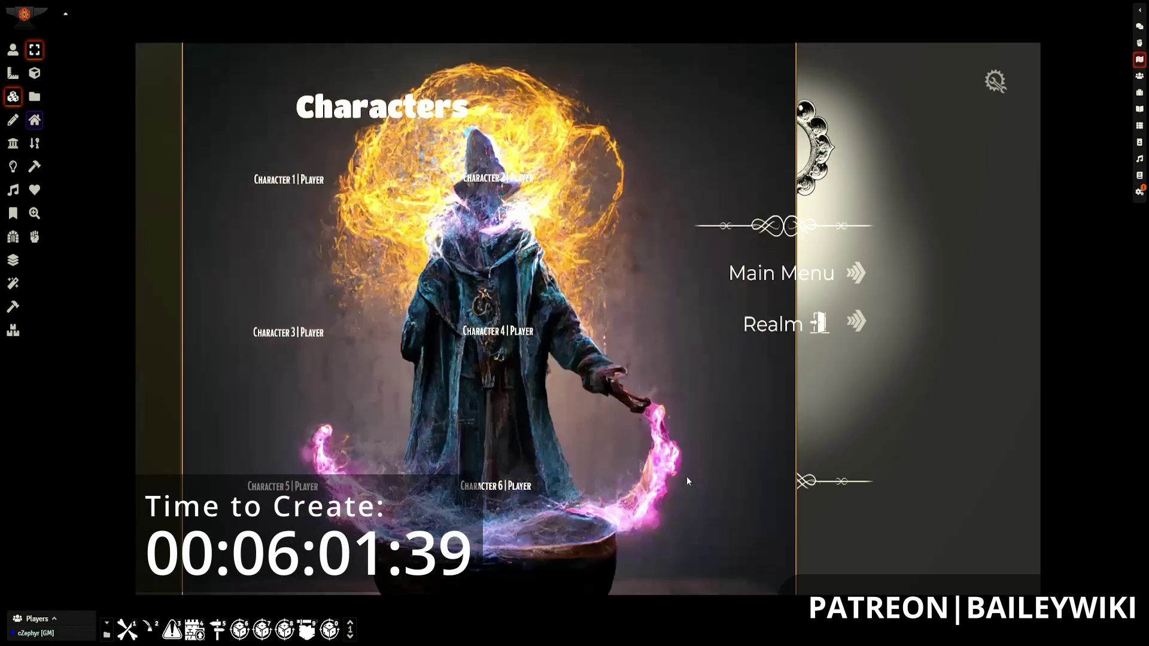
right_click(693, 489)
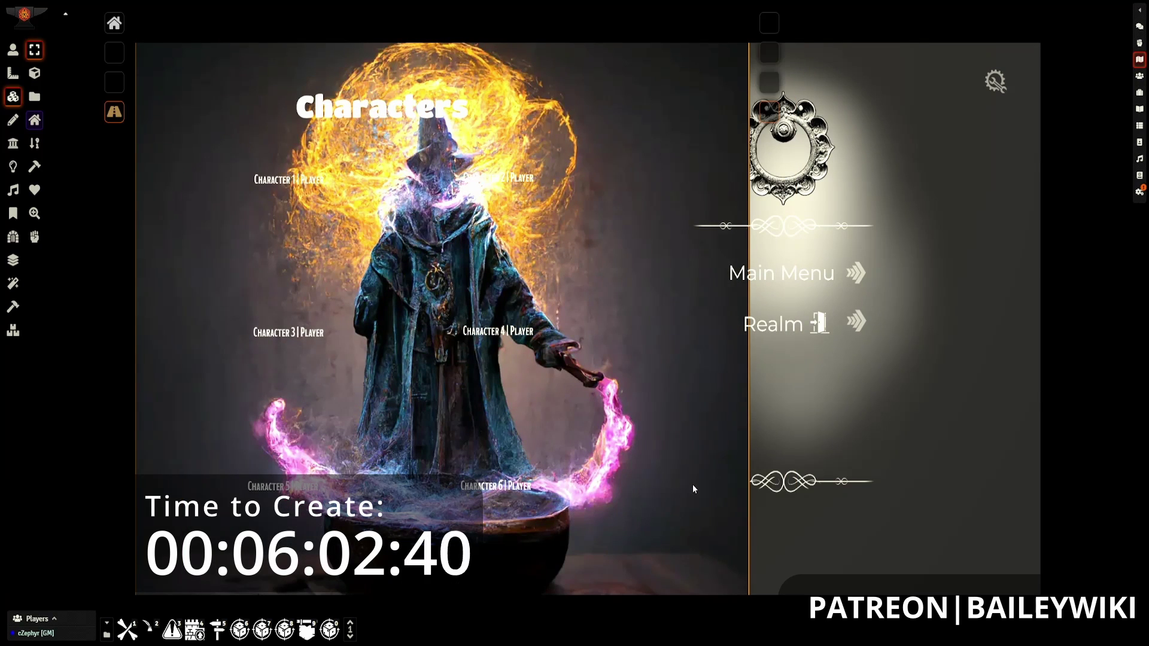
left_click(115, 85)
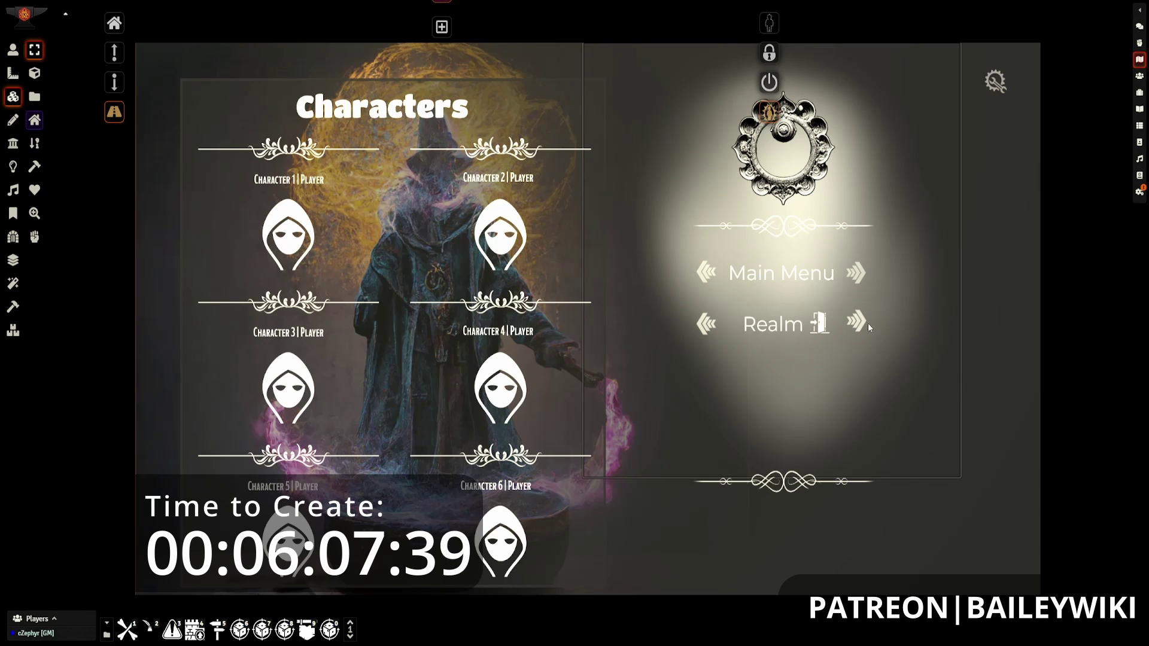
Step: Tint the full-scene backfade tile dark purple with RGB 34, 16, 35 and update the tile
double_click(967, 536)
left_click(705, 398)
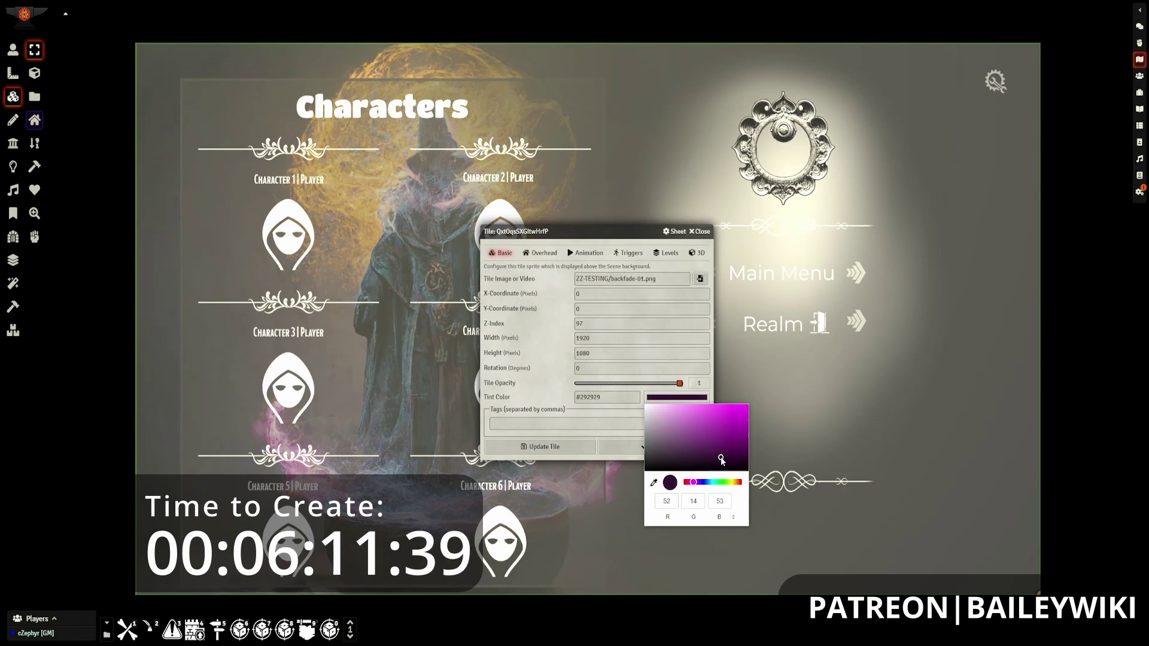
left_click(558, 393)
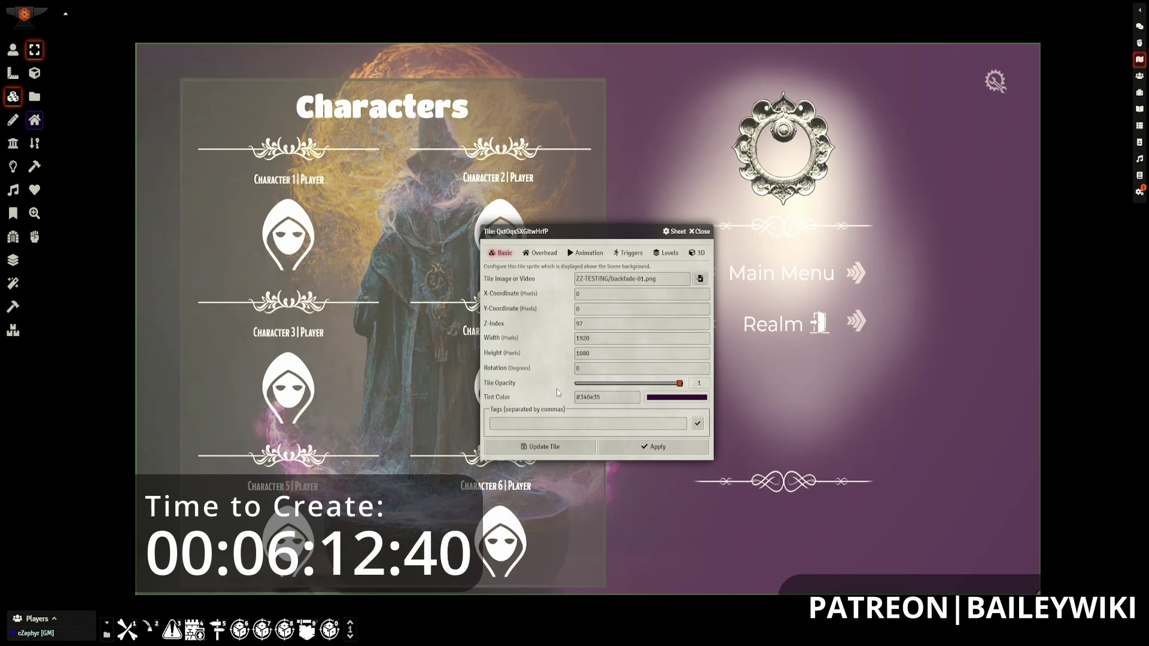
left_click(698, 398)
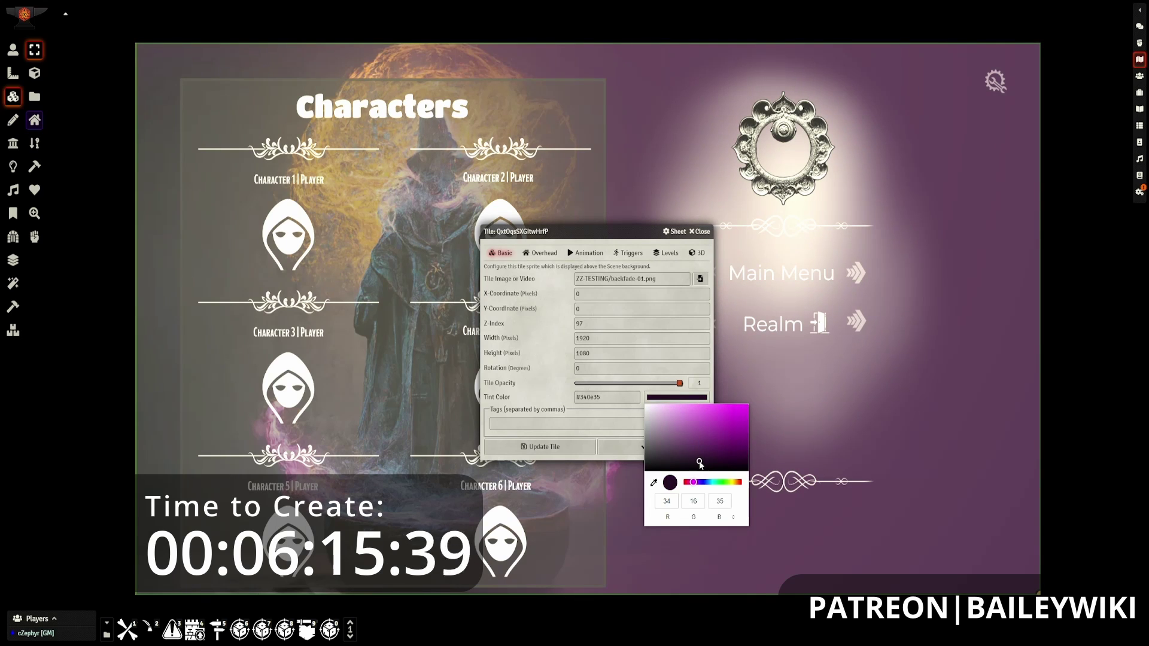
left_click(555, 390)
left_click(540, 447)
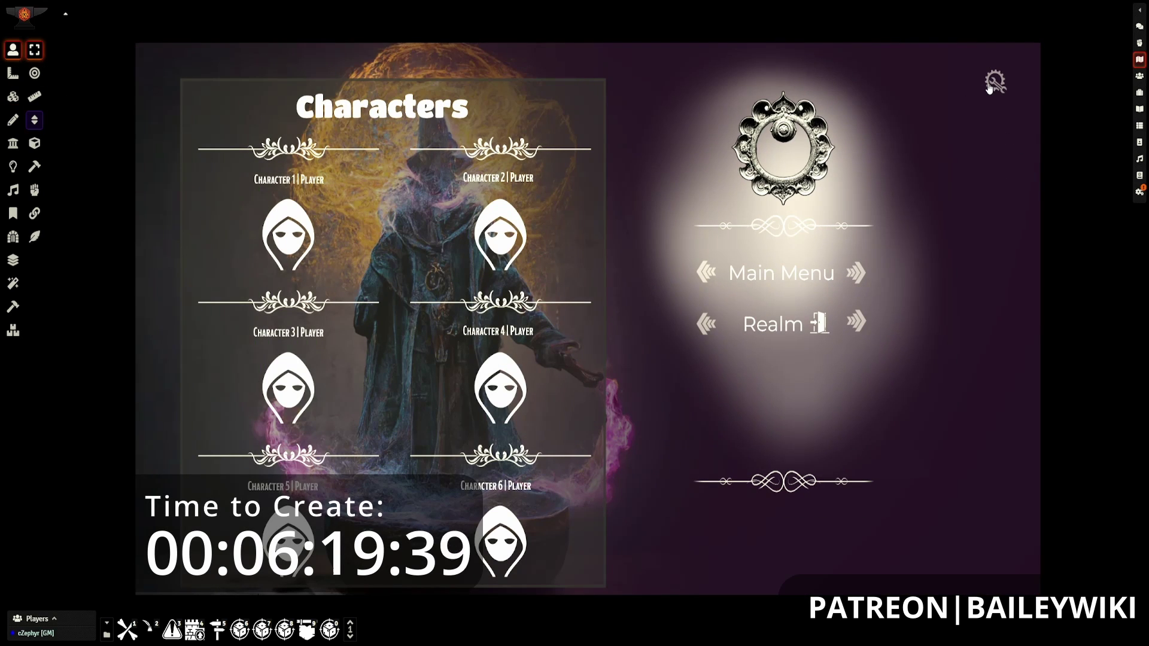
Step: Apply the Eldritch theme to the Characters scene
left_click(991, 84)
left_click(572, 403)
left_click(589, 431)
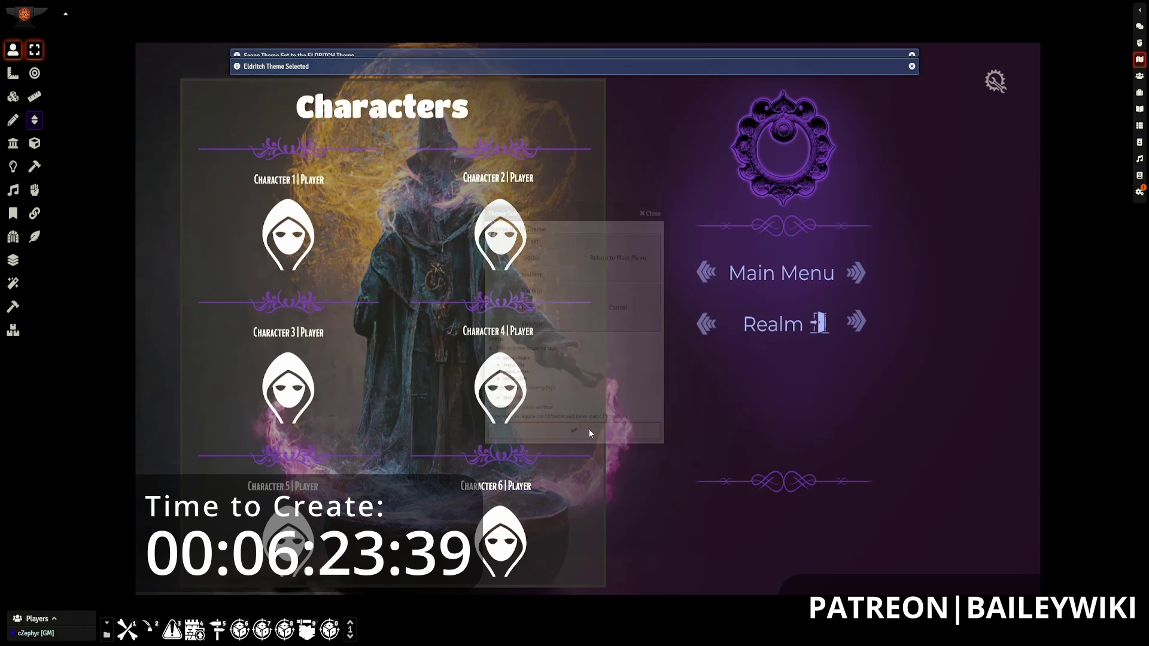
left_click(597, 430)
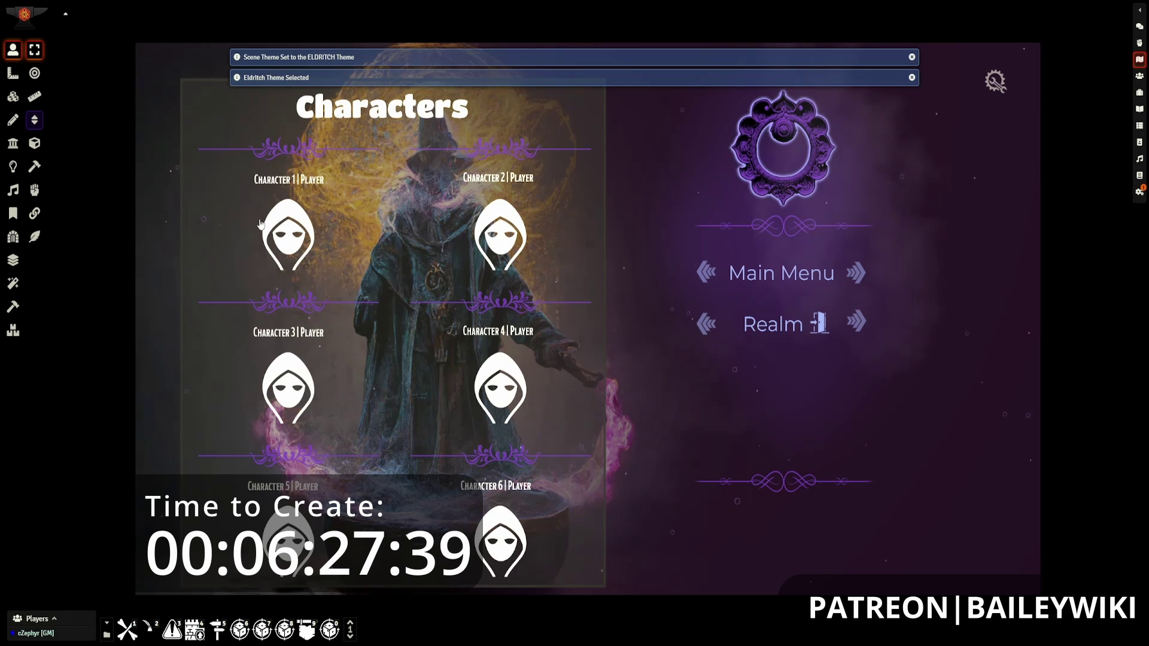
Step: Point the Characters page's Main Menu tile Change Scene action to My Landing Page and update the tile
left_click(10, 101)
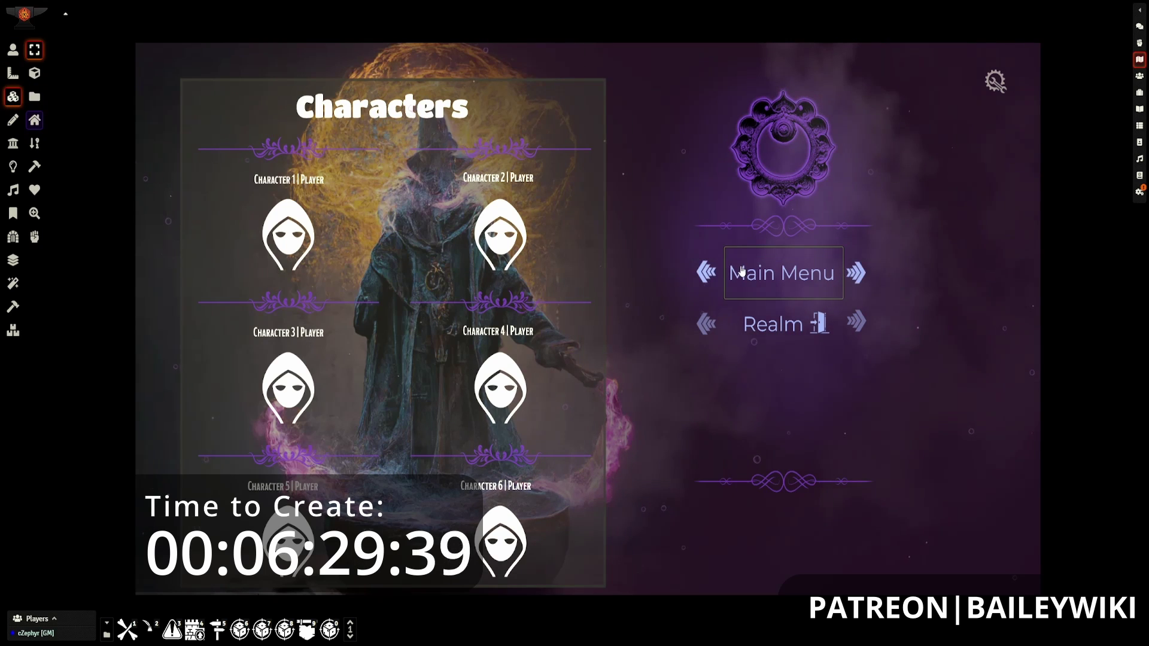
left_click(752, 282)
double_click(749, 281)
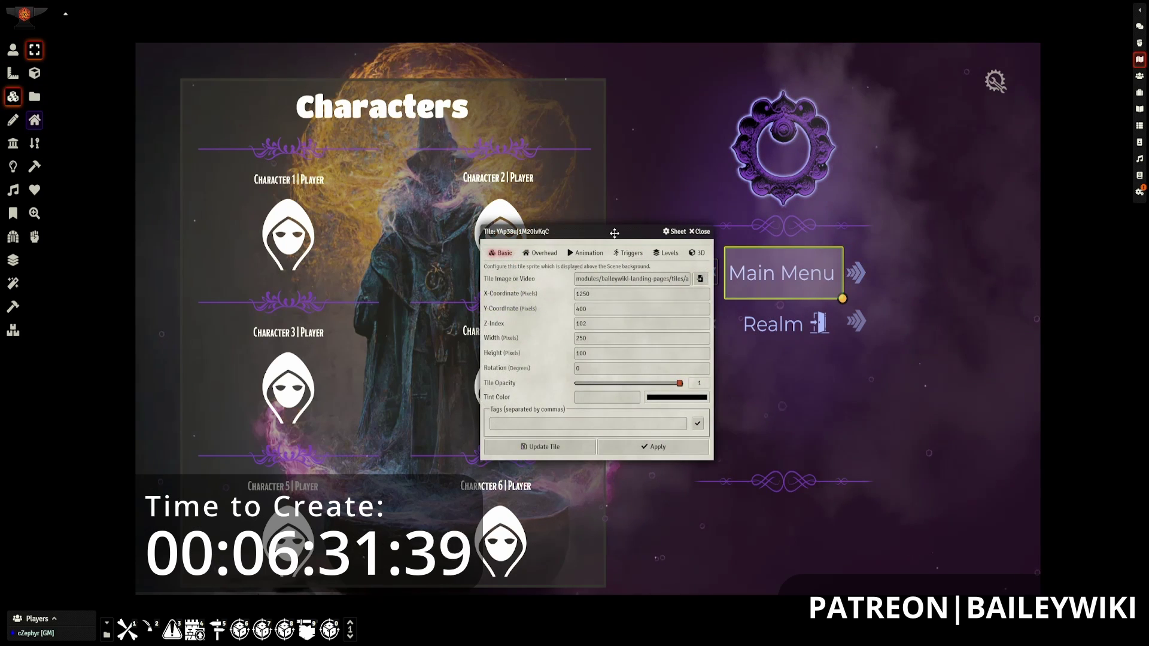
left_click_drag(614, 233, 438, 291)
left_click(452, 310)
left_click(421, 329)
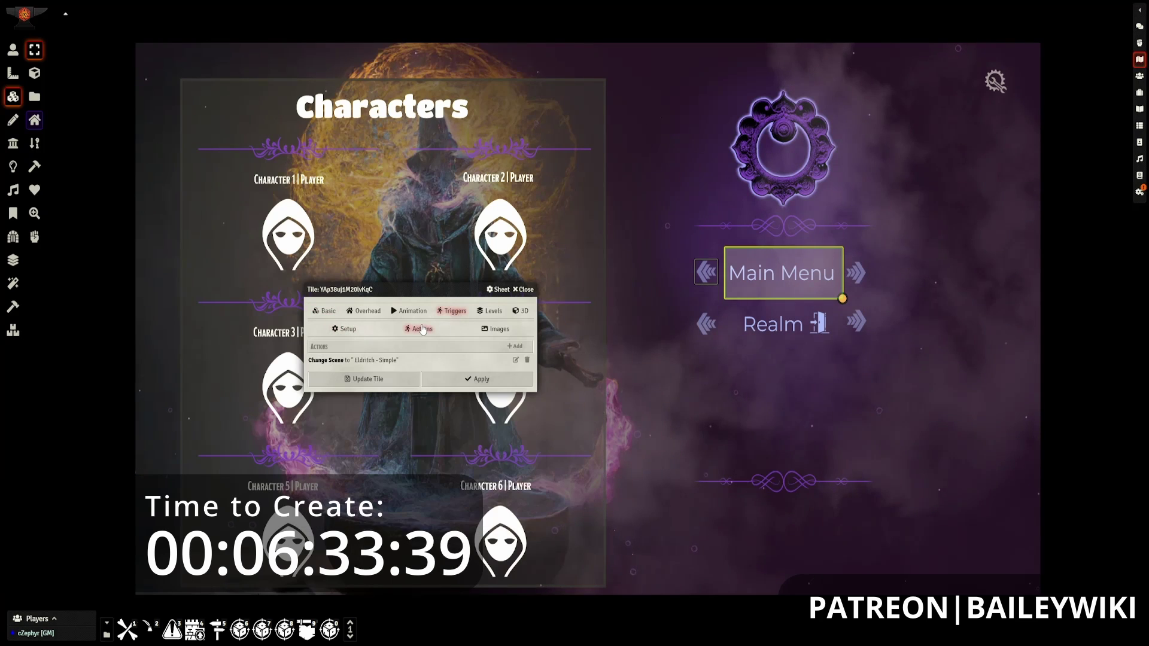
left_click(514, 361)
left_click(573, 331)
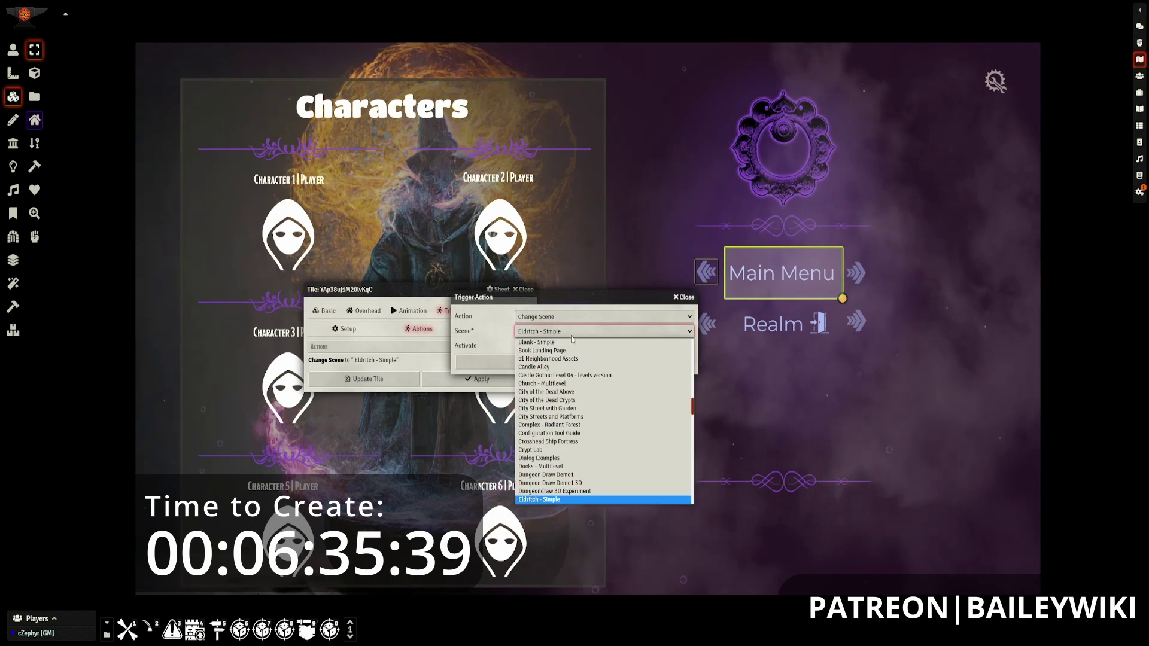
left_click_drag(692, 404, 697, 501)
left_click(555, 483)
left_click(547, 363)
left_click(376, 378)
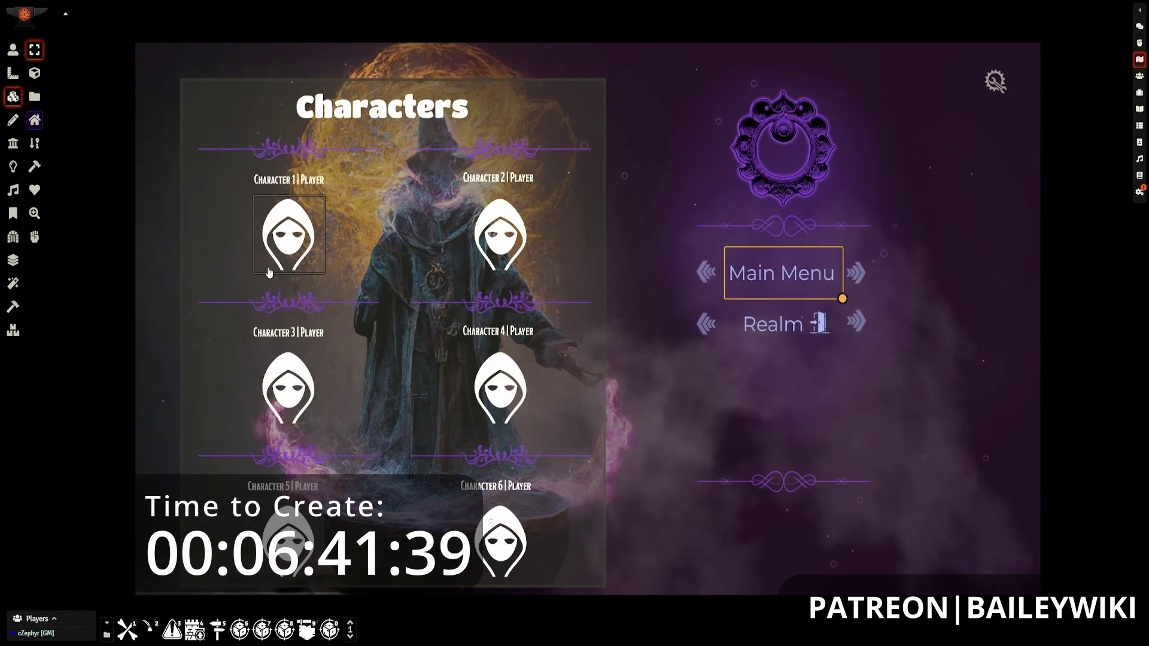
Step: Set the Character 1 tile's actor sheet action to the actor "test with vision KEY" from Test Actors and update the tile
double_click(288, 236)
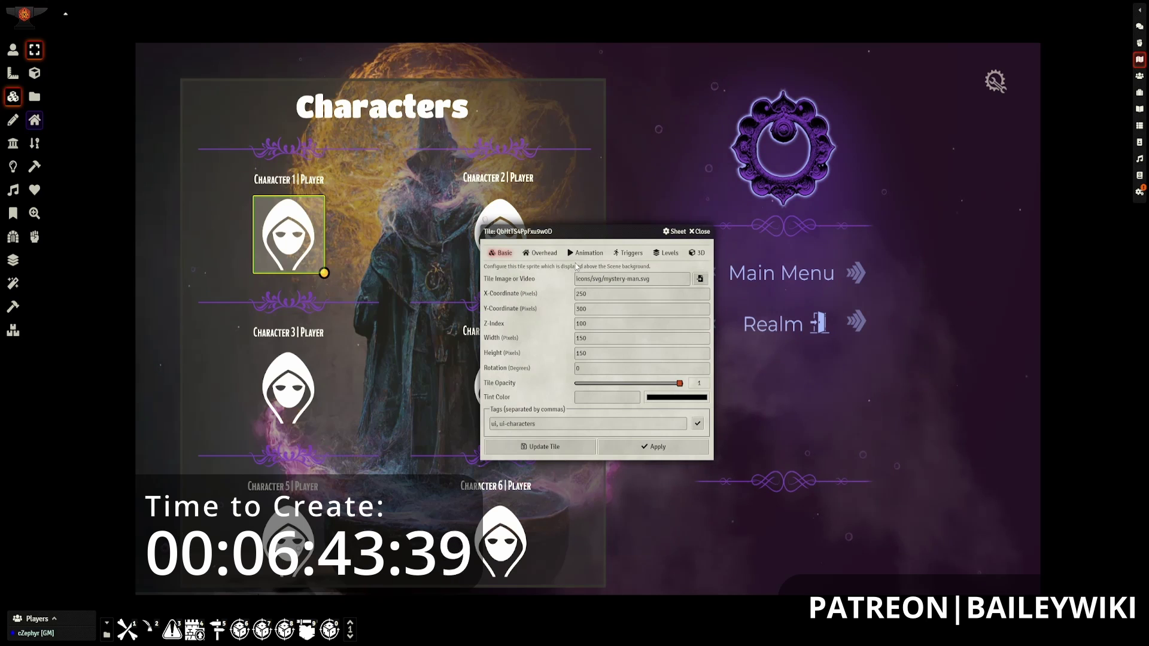
left_click(628, 252)
left_click(597, 273)
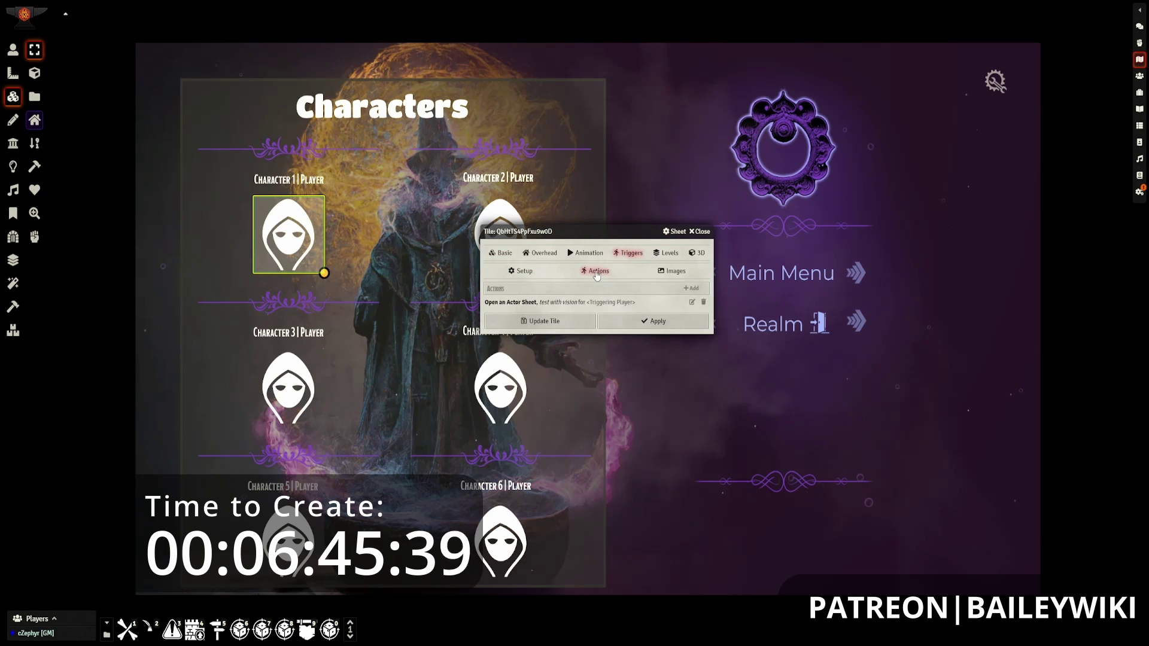
left_click(1140, 76)
left_click_drag(556, 87, 233, 69)
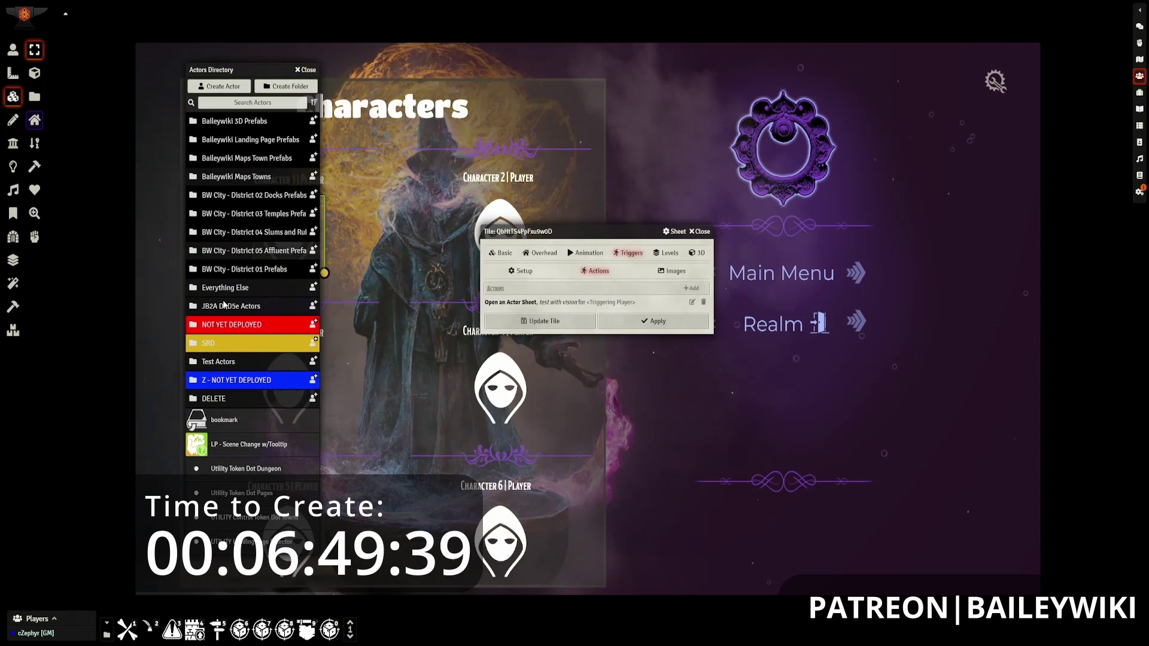
left_click(224, 364)
left_click(692, 302)
double_click(478, 297)
double_click(479, 297)
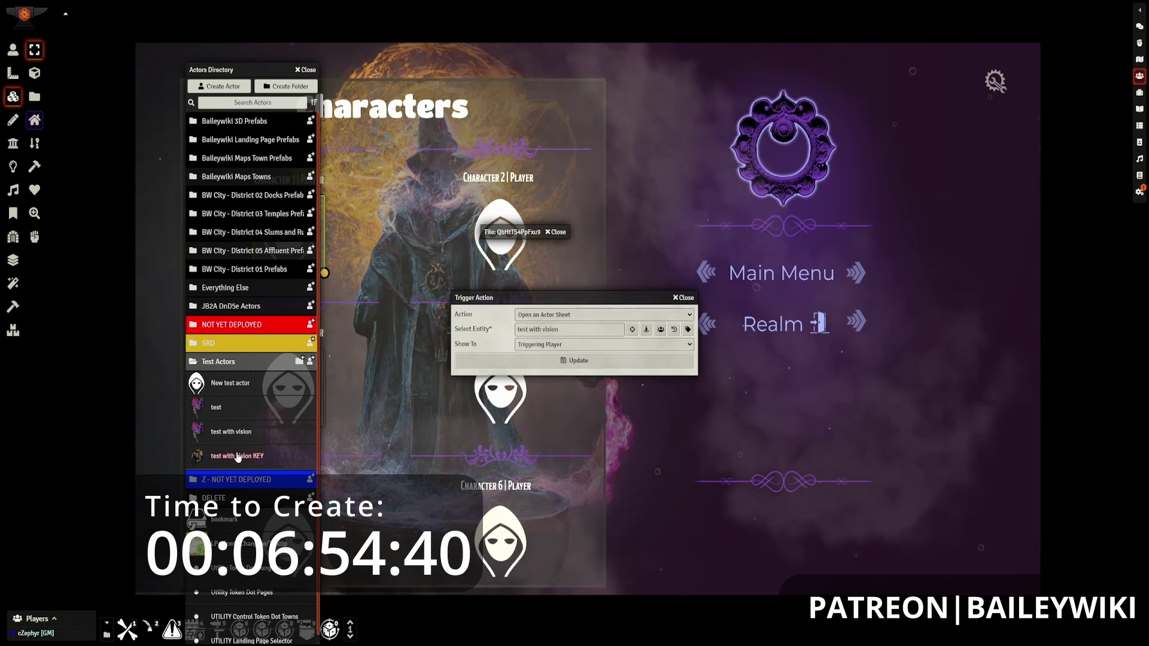
left_click(565, 360)
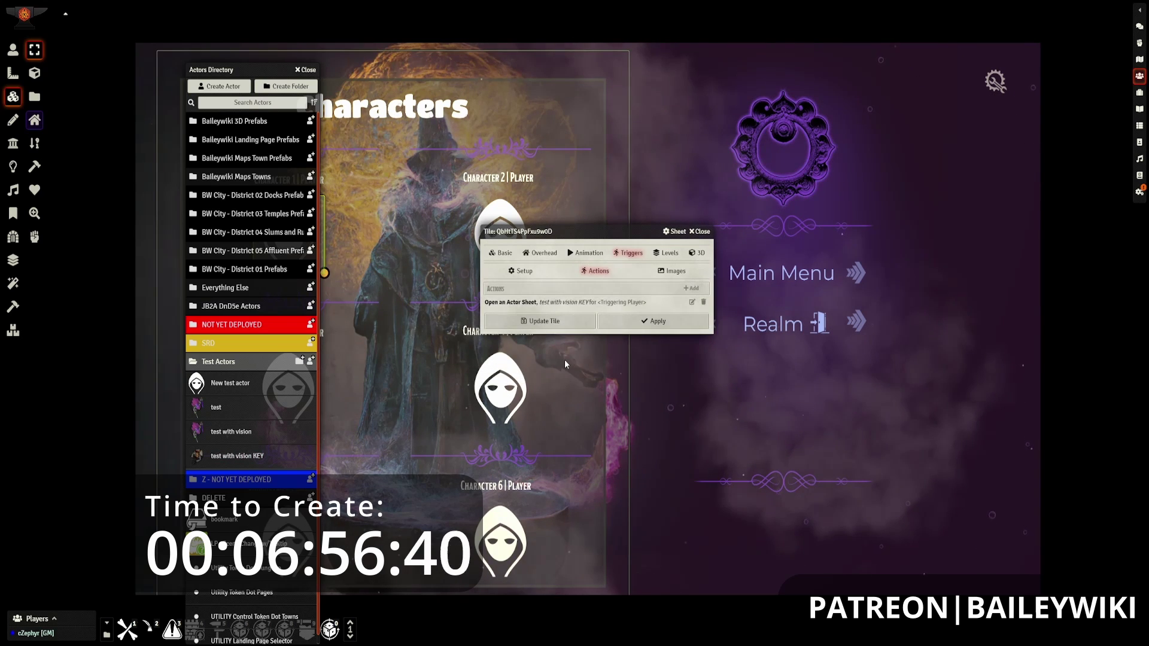
left_click(567, 323)
key("Escape")
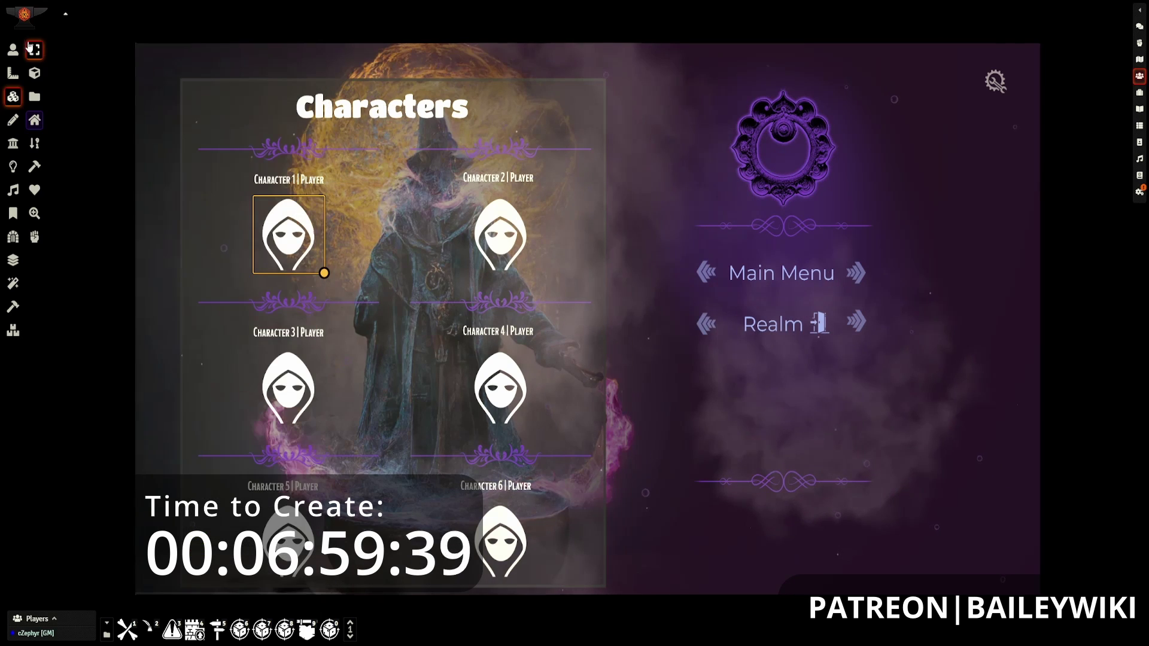
Step: Test the Character 1 tile's actor sheet link and close the sheet
left_click(13, 49)
left_click(462, 196)
key("Escape")
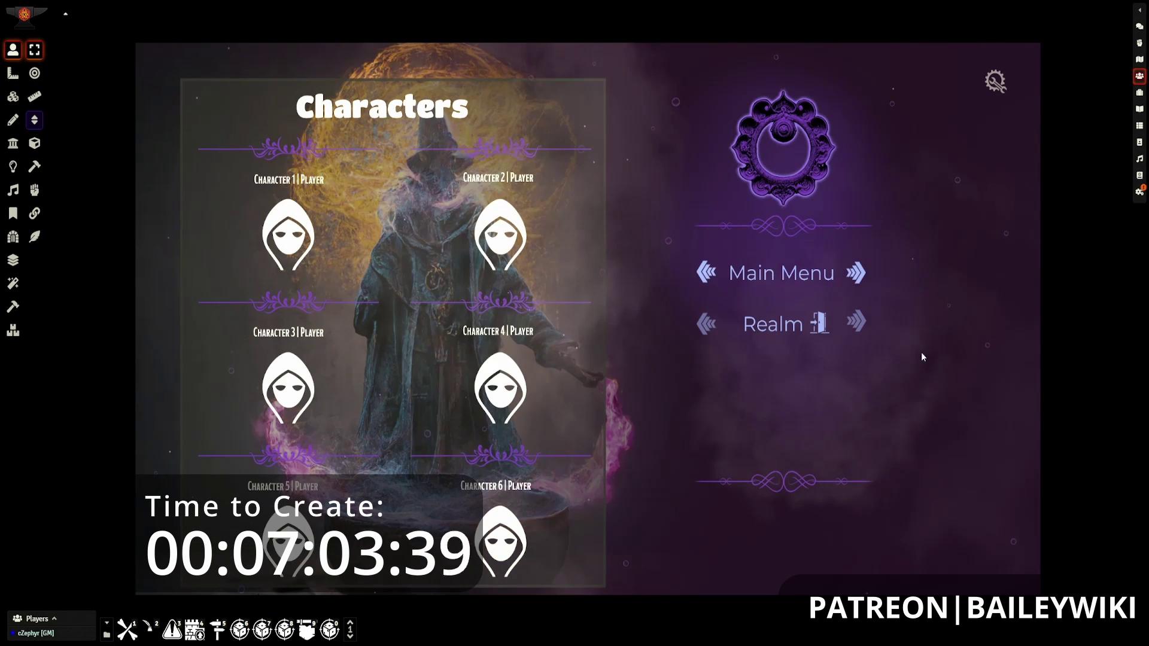
Step: Test the menu links between the landing page, Characters and Journals scenes, finishing on My Landing Page
left_click(935, 368)
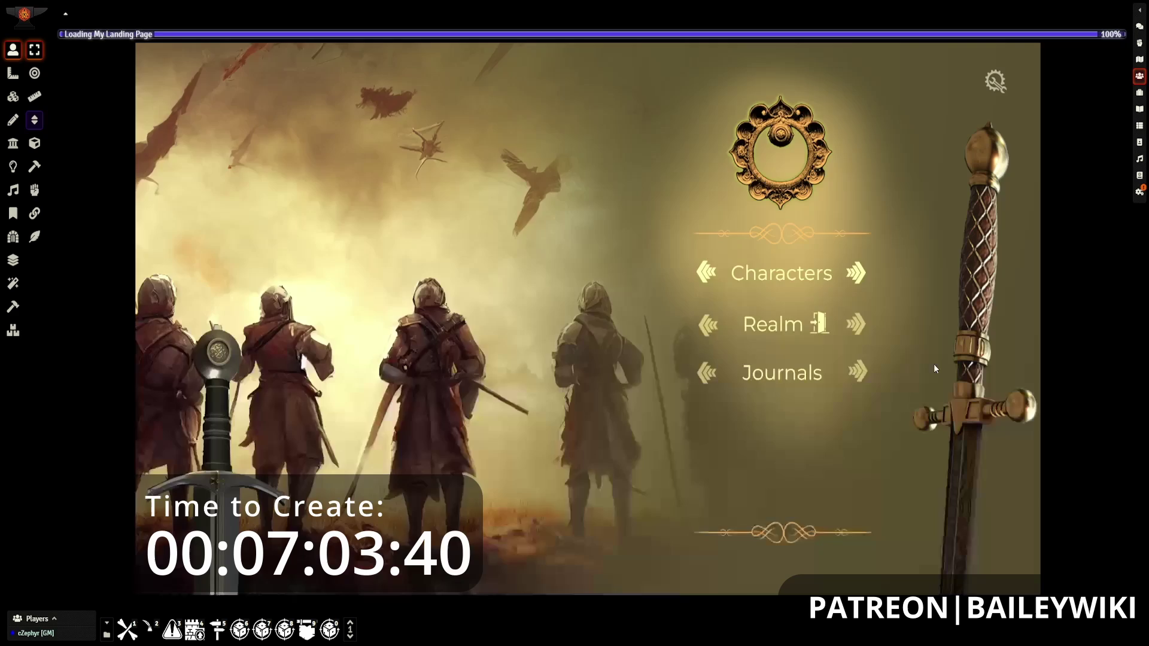
left_click(771, 280)
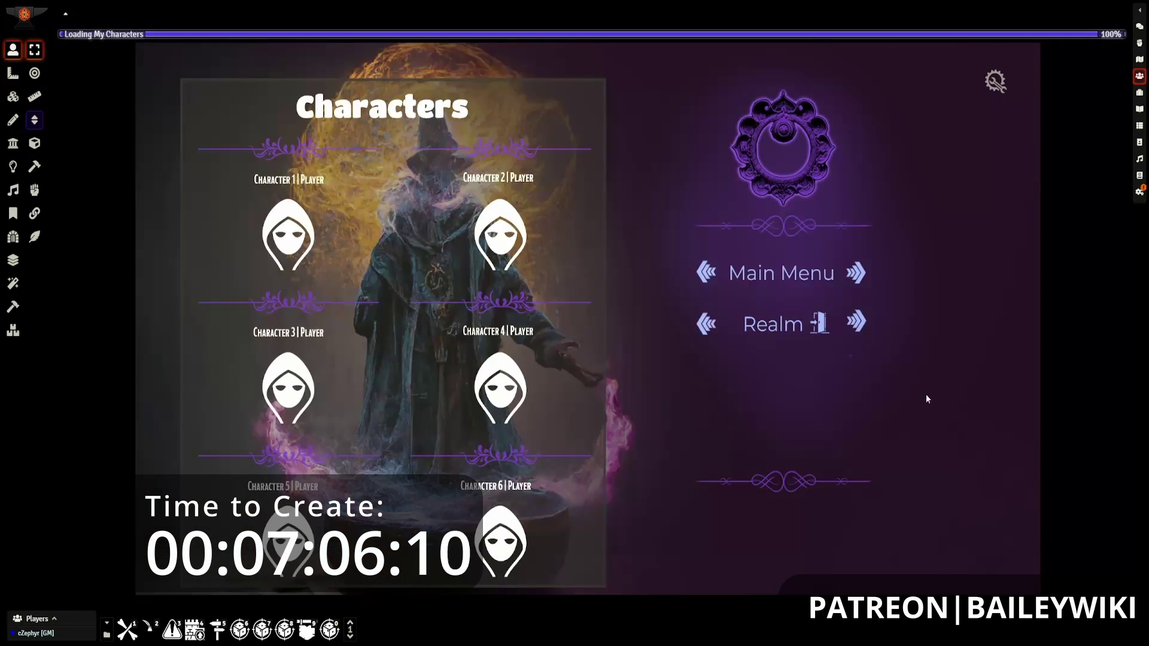
left_click(770, 282)
left_click(789, 380)
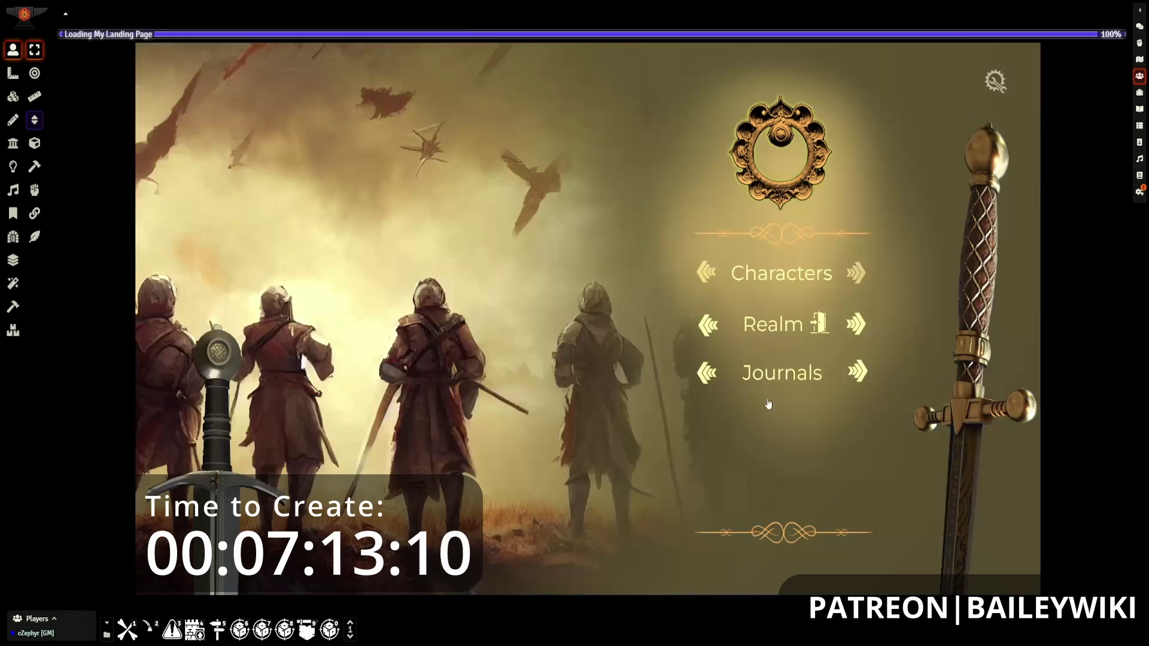
left_click(718, 413)
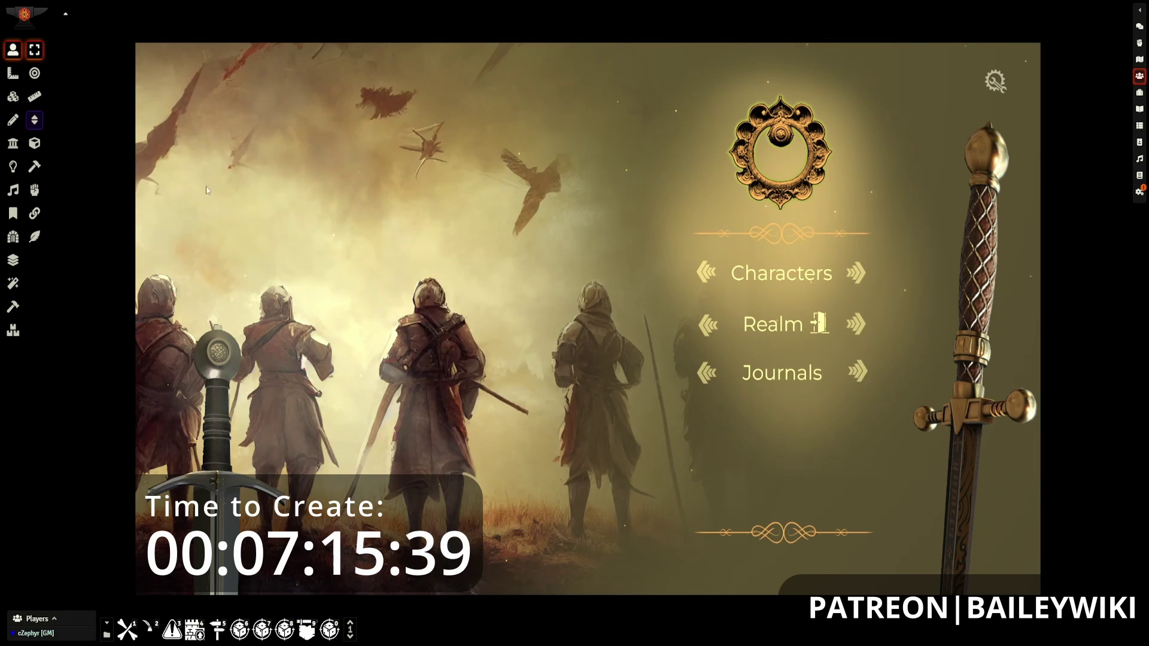
Step: Inspect the Realm tile's trigger actions on the landing page and close its configuration
left_click(13, 96)
left_click(760, 325)
double_click(760, 325)
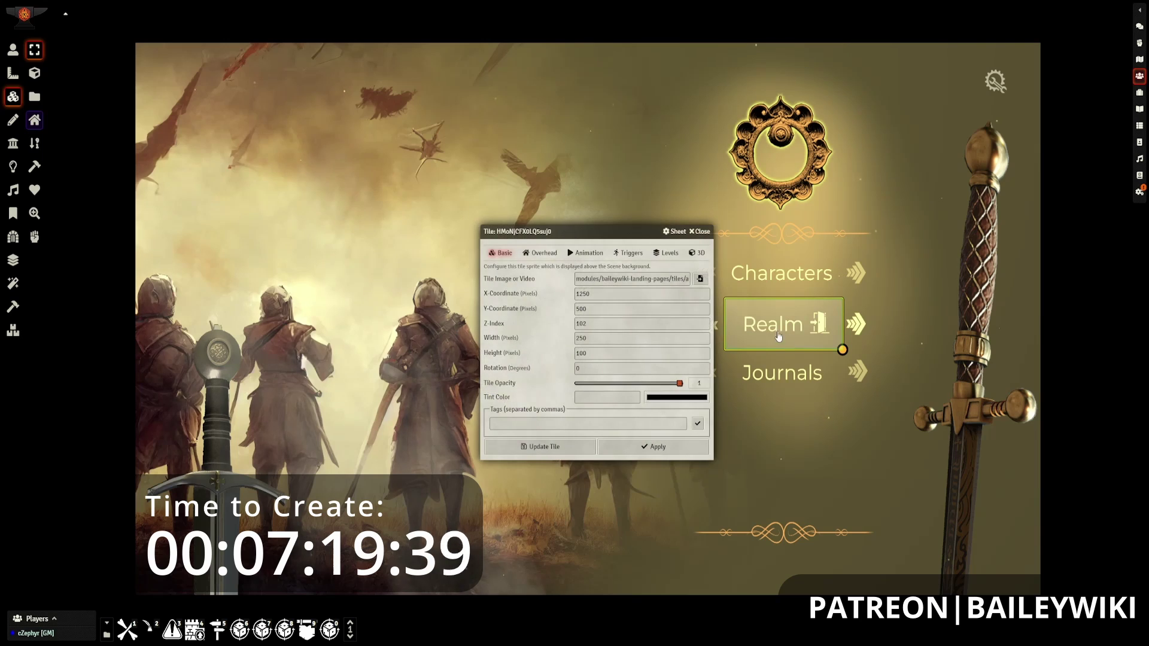
left_click(628, 253)
left_click(595, 270)
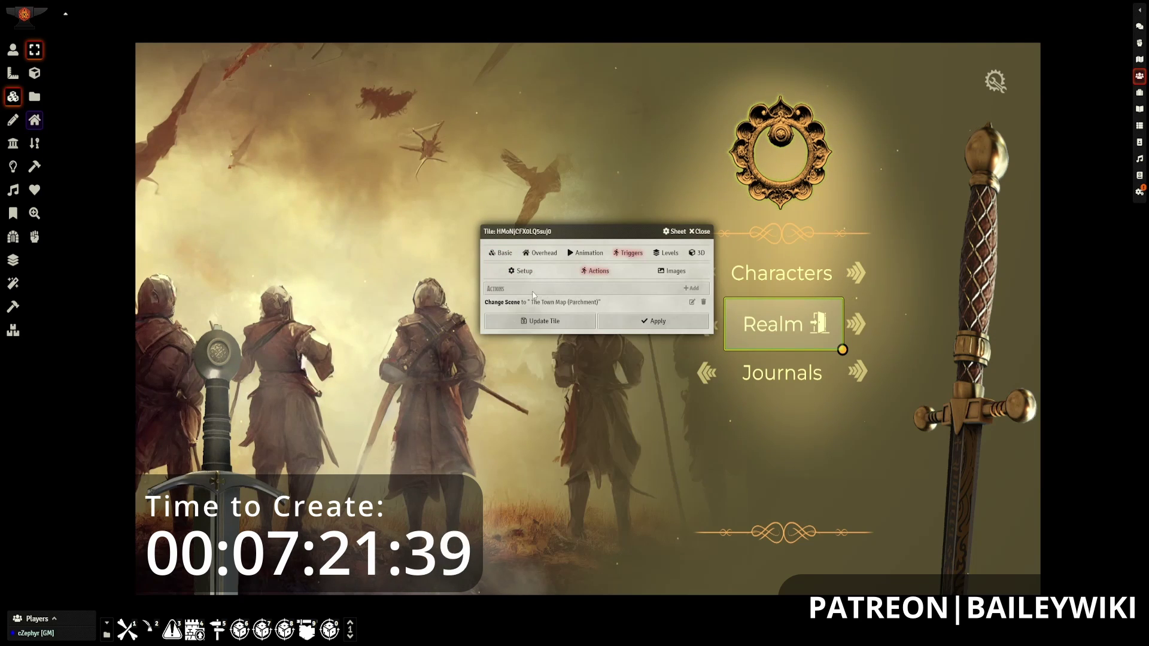
left_click(701, 232)
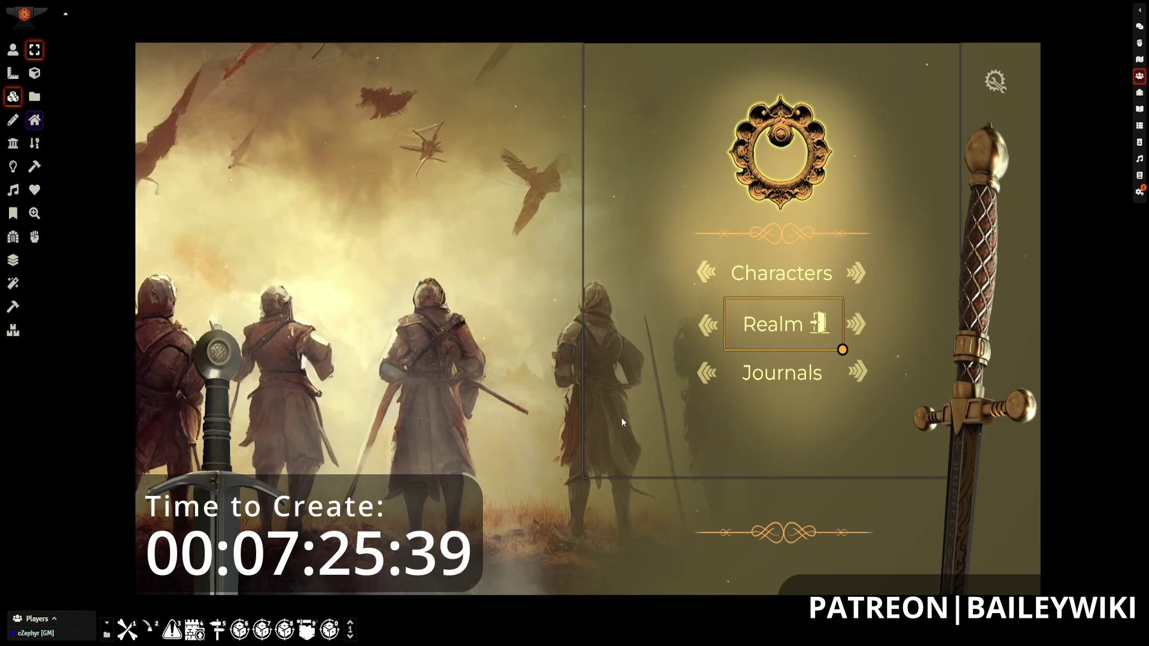